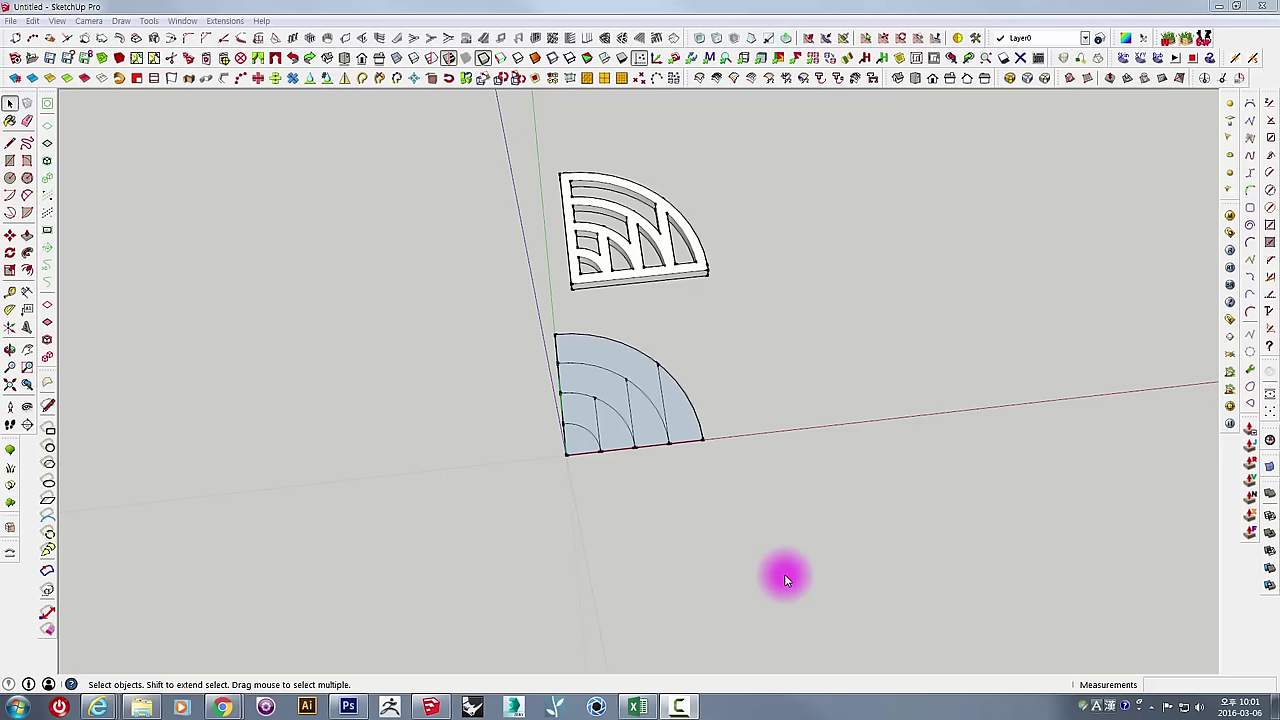
Orbit around both quarter-circle pieces and box-select the upper slotted lattice panel.
mouse_move(671, 366)
middle_mouse_down()
mouse_move(723, 420)
mouse_move(786, 433)
mouse_move(749, 371)
middle_mouse_up()
scroll(697, 417, "up", 3)
scroll(874, 354, "down", 2)
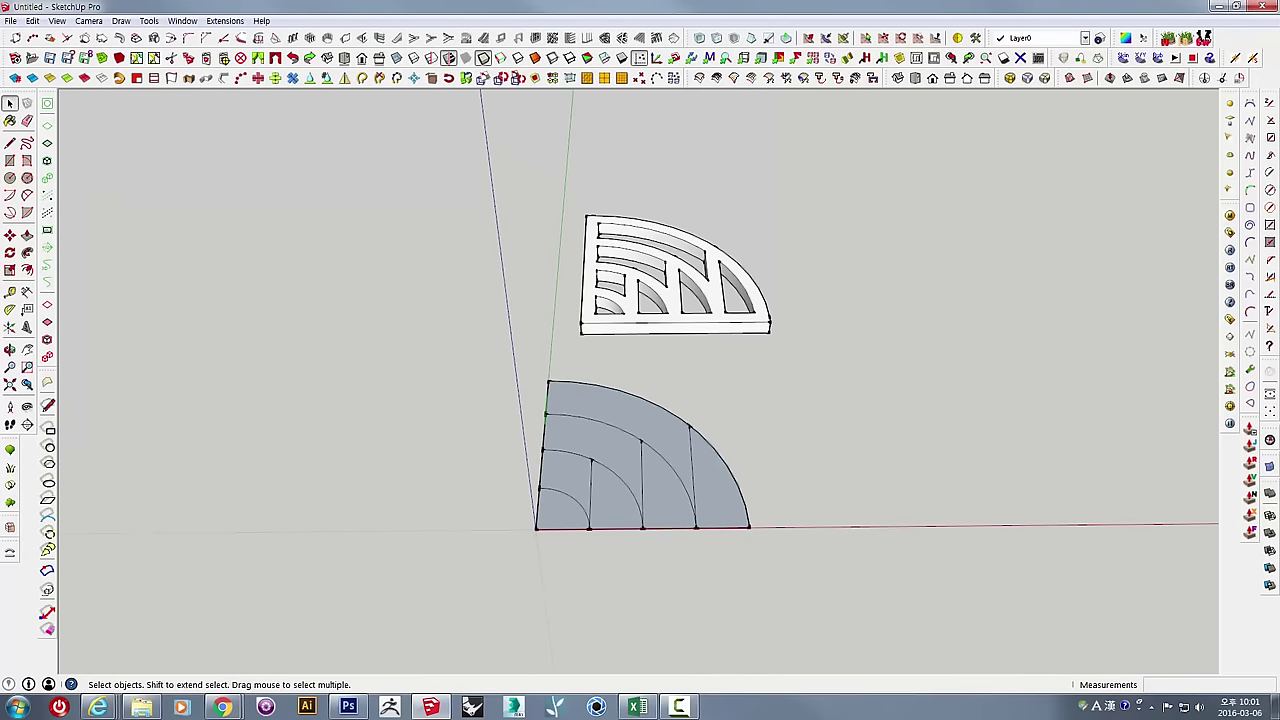
mouse_move(686, 423)
middle_mouse_down()
mouse_move(700, 471)
mouse_move(686, 371)
mouse_move(620, 405)
mouse_move(808, 429)
mouse_move(917, 409)
mouse_move(657, 460)
mouse_move(700, 403)
mouse_move(777, 400)
mouse_move(777, 486)
mouse_move(760, 450)
middle_mouse_up()
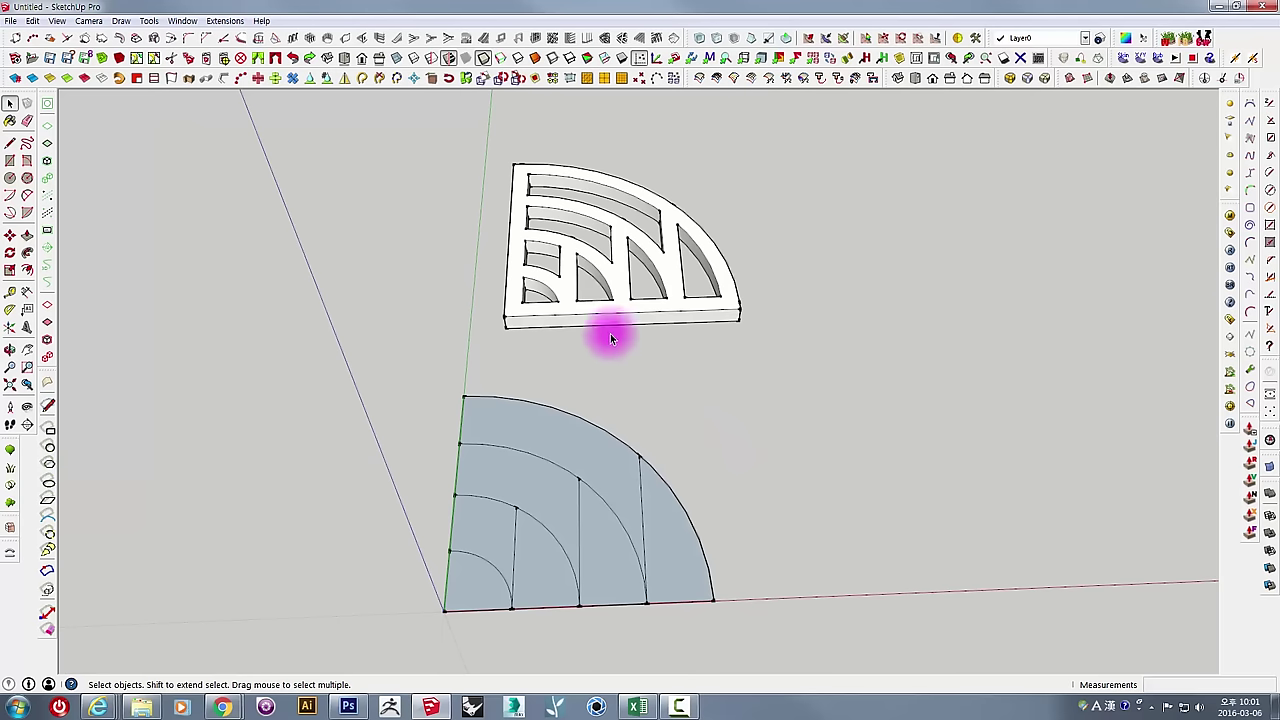
mouse_move(874, 449)
middle_mouse_down()
mouse_move(800, 397)
mouse_move(851, 363)
mouse_move(820, 371)
mouse_move(848, 442)
mouse_move(823, 509)
mouse_move(743, 377)
mouse_move(682, 338)
middle_mouse_up()
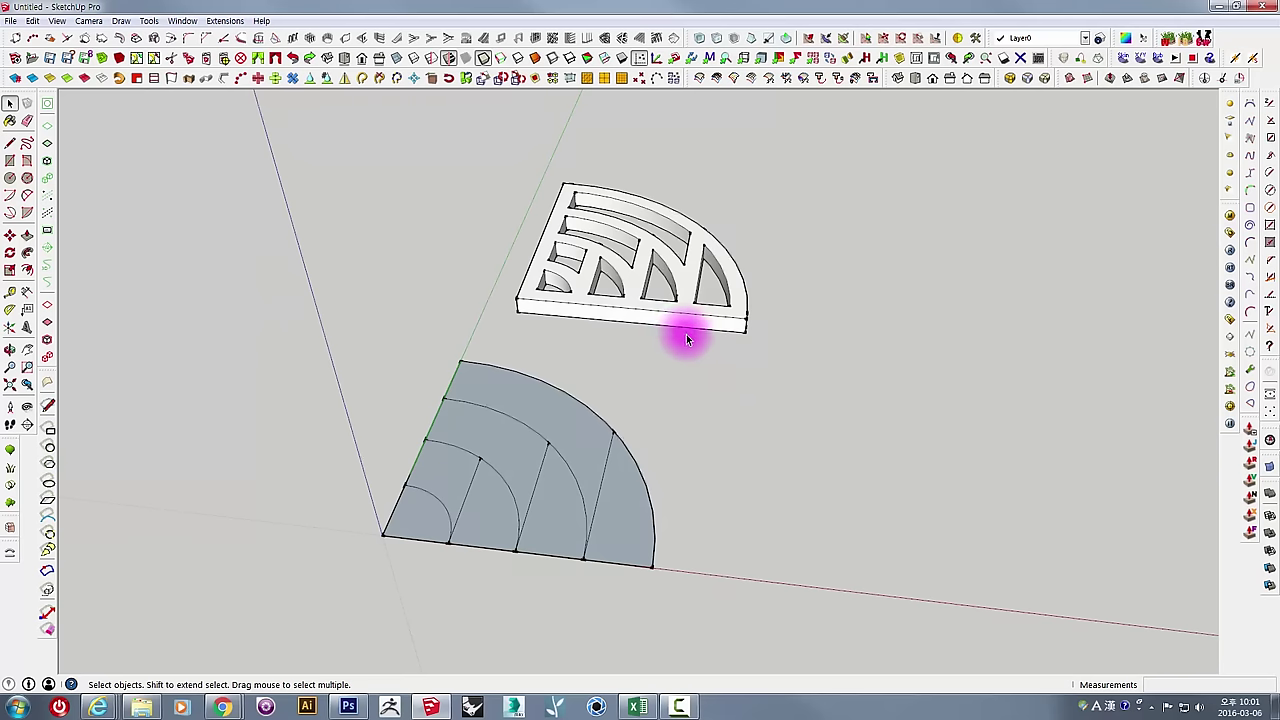
left_click_drag(480, 157, 795, 357)
mouse_move(795, 357)
middle_mouse_down()
mouse_move(737, 423)
mouse_move(747, 448)
middle_mouse_up()
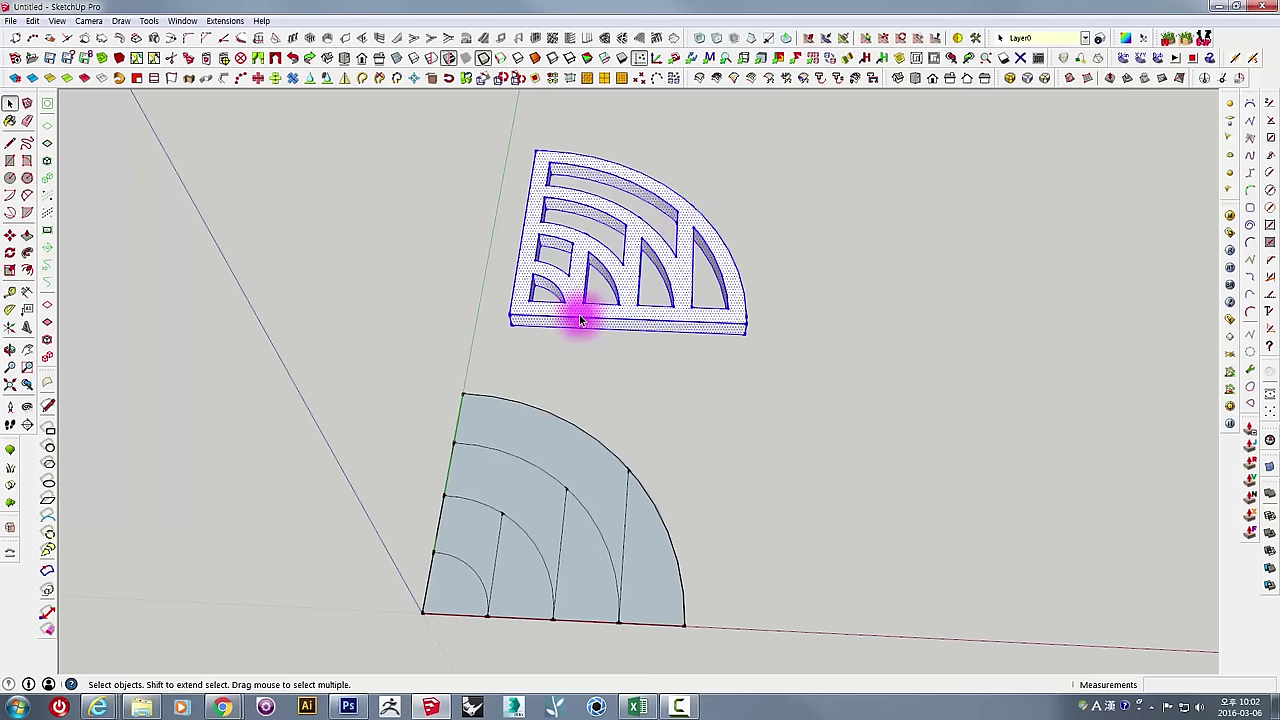
Orbit and zoom out, then drag the Chrome tab with the faculty-logos pin over SketchUp.
mouse_move(580, 320)
middle_mouse_down()
mouse_move(612, 250)
mouse_move(580, 277)
mouse_move(574, 314)
mouse_move(551, 280)
mouse_move(651, 263)
mouse_move(903, 263)
mouse_move(731, 380)
mouse_move(670, 405)
mouse_move(606, 323)
mouse_move(603, 283)
mouse_move(651, 251)
mouse_move(766, 251)
mouse_move(874, 302)
mouse_move(657, 314)
mouse_move(594, 300)
mouse_move(614, 277)
mouse_move(763, 306)
mouse_move(769, 371)
mouse_move(689, 366)
mouse_move(689, 346)
mouse_move(609, 305)
mouse_move(703, 283)
mouse_move(646, 289)
mouse_move(566, 360)
mouse_move(653, 430)
mouse_move(671, 374)
mouse_move(729, 320)
mouse_move(723, 329)
mouse_move(760, 328)
mouse_move(609, 320)
mouse_move(668, 326)
middle_mouse_up()
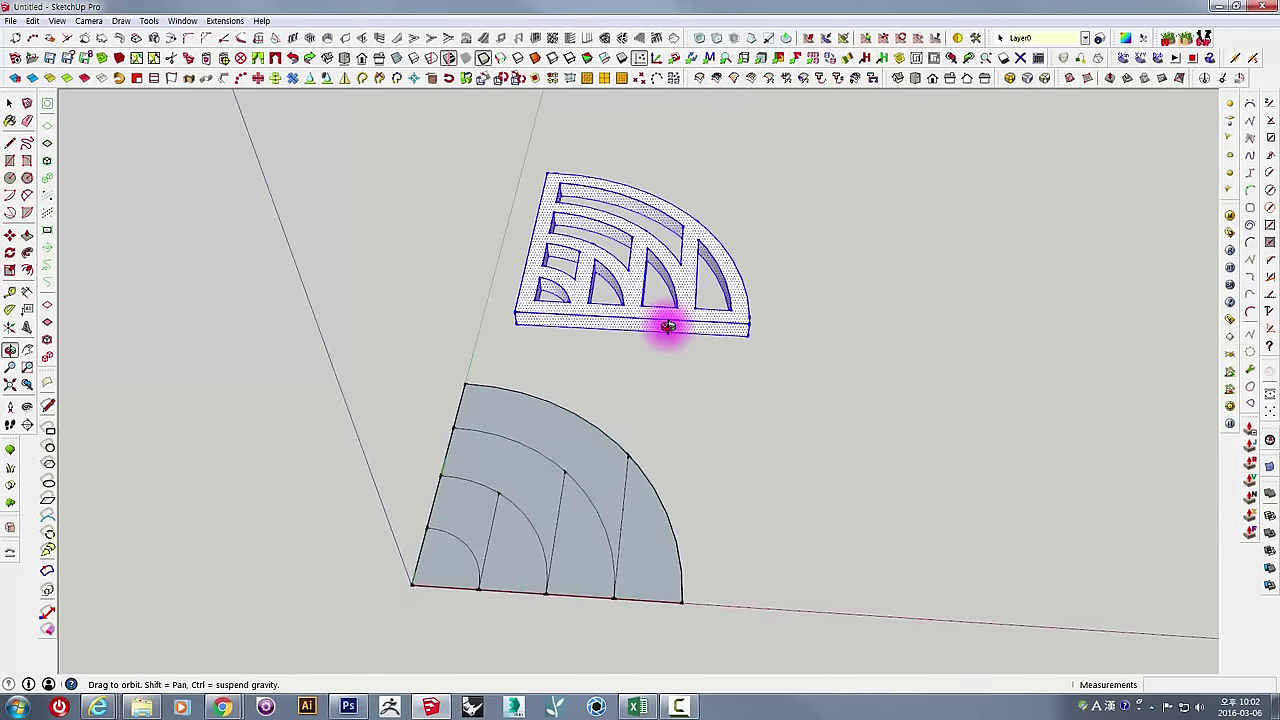
mouse_move(583, 320)
middle_mouse_down()
mouse_move(620, 286)
mouse_move(651, 277)
mouse_move(660, 292)
middle_mouse_up()
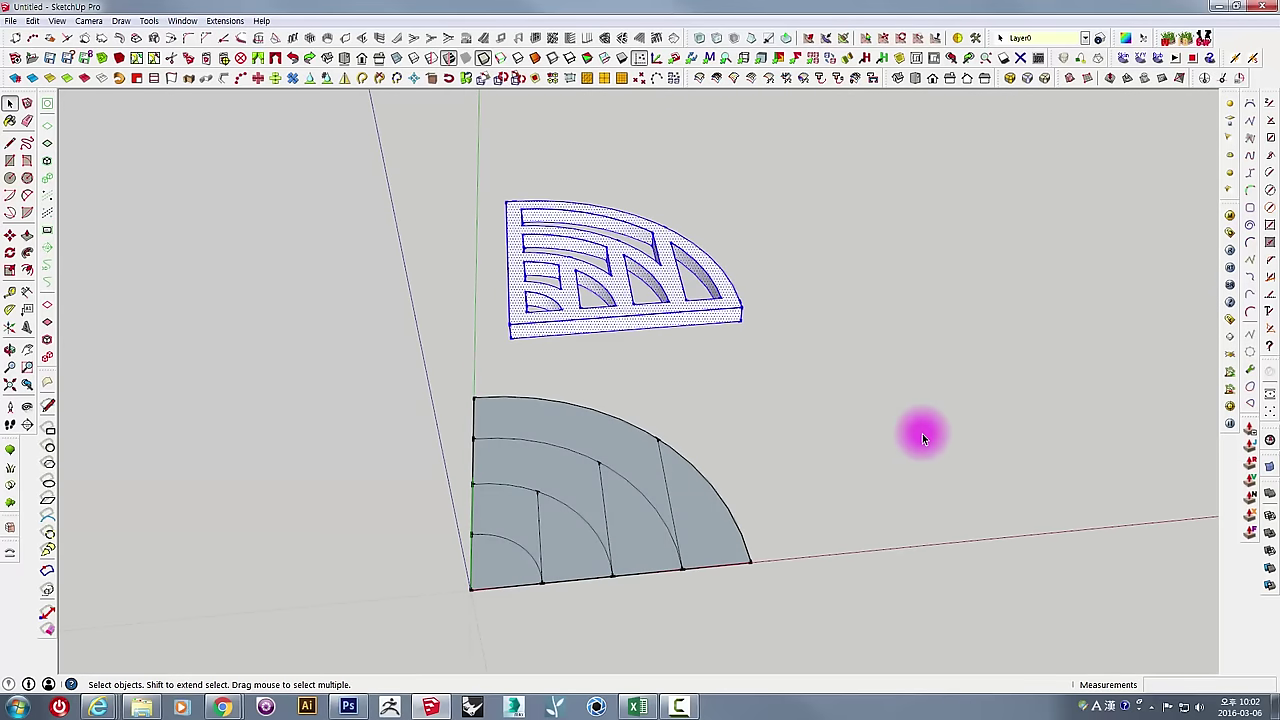
middle_click_drag(746, 380, 726, 460)
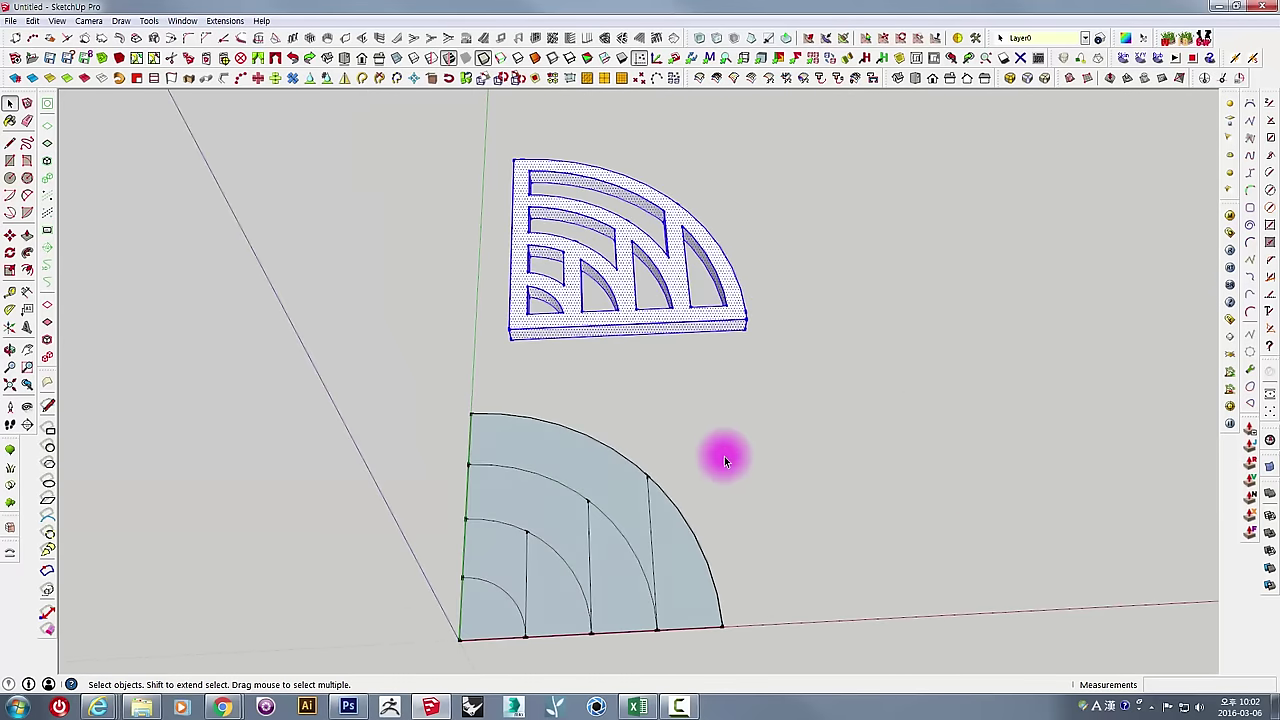
scroll(724, 455, "down", 3)
scroll(722, 453, "down", 1)
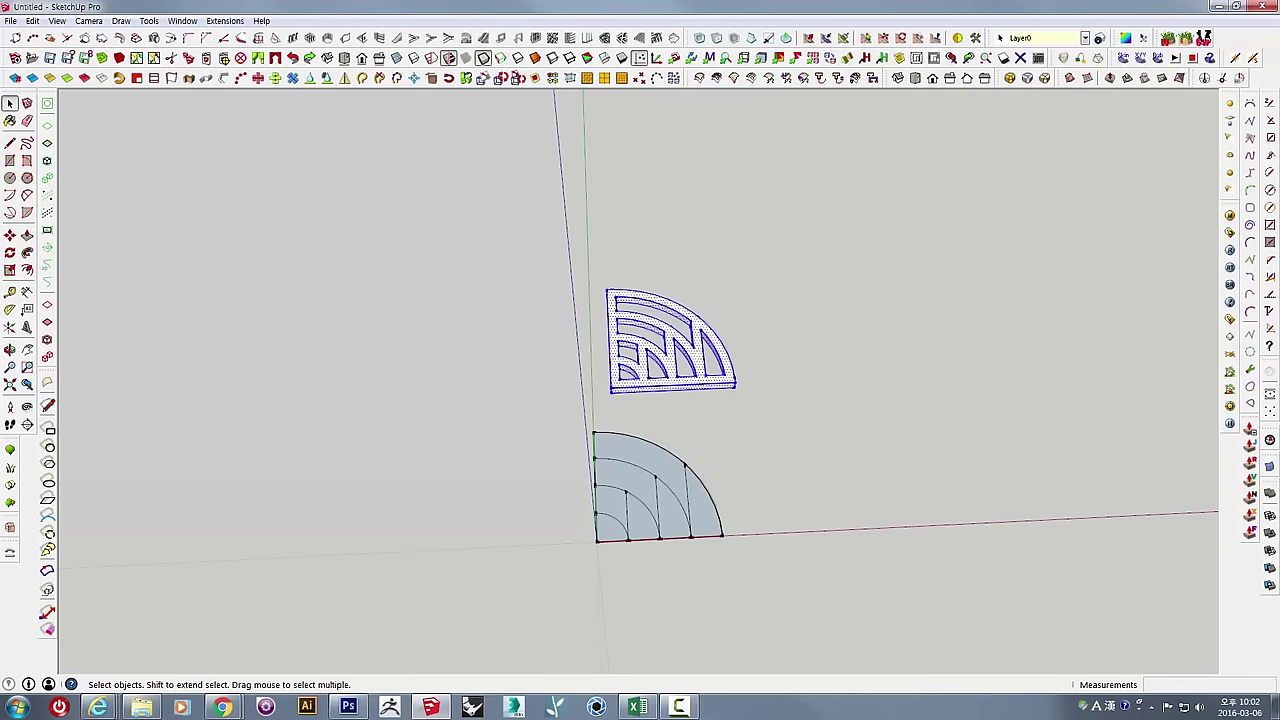
mouse_move(1114, 80)
left_mouse_down()
mouse_move(350, 32)
mouse_move(360, 2)
left_mouse_up()
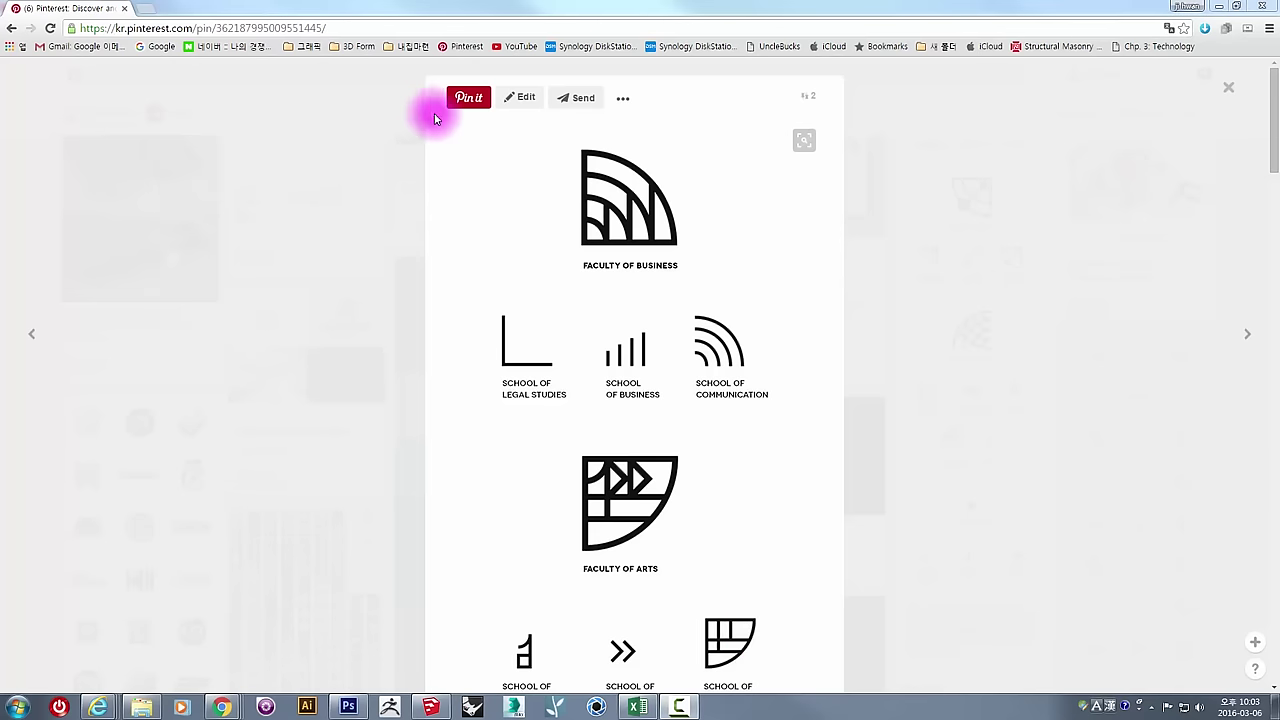
Restore Chrome to a smaller window narrowed from the left, and orbit the model closer.
left_click(1240, 10)
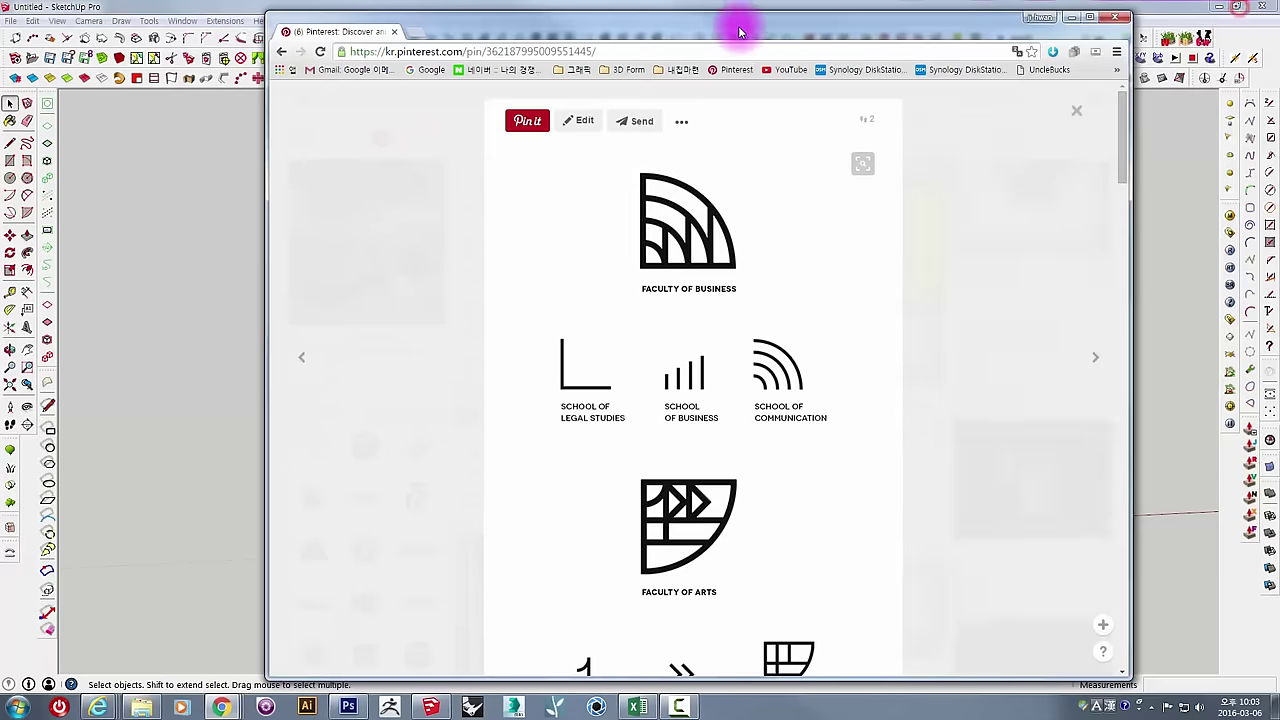
left_click_drag(643, 23, 590, 26)
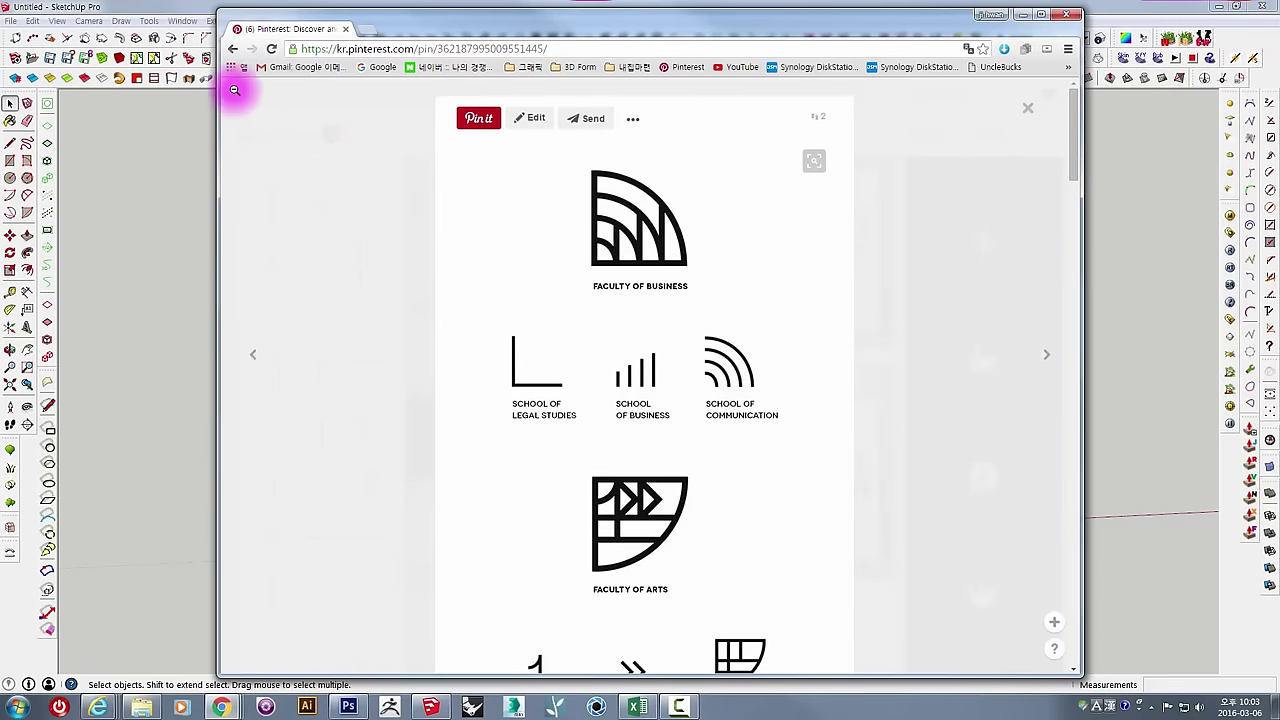
left_click_drag(216, 103, 420, 105)
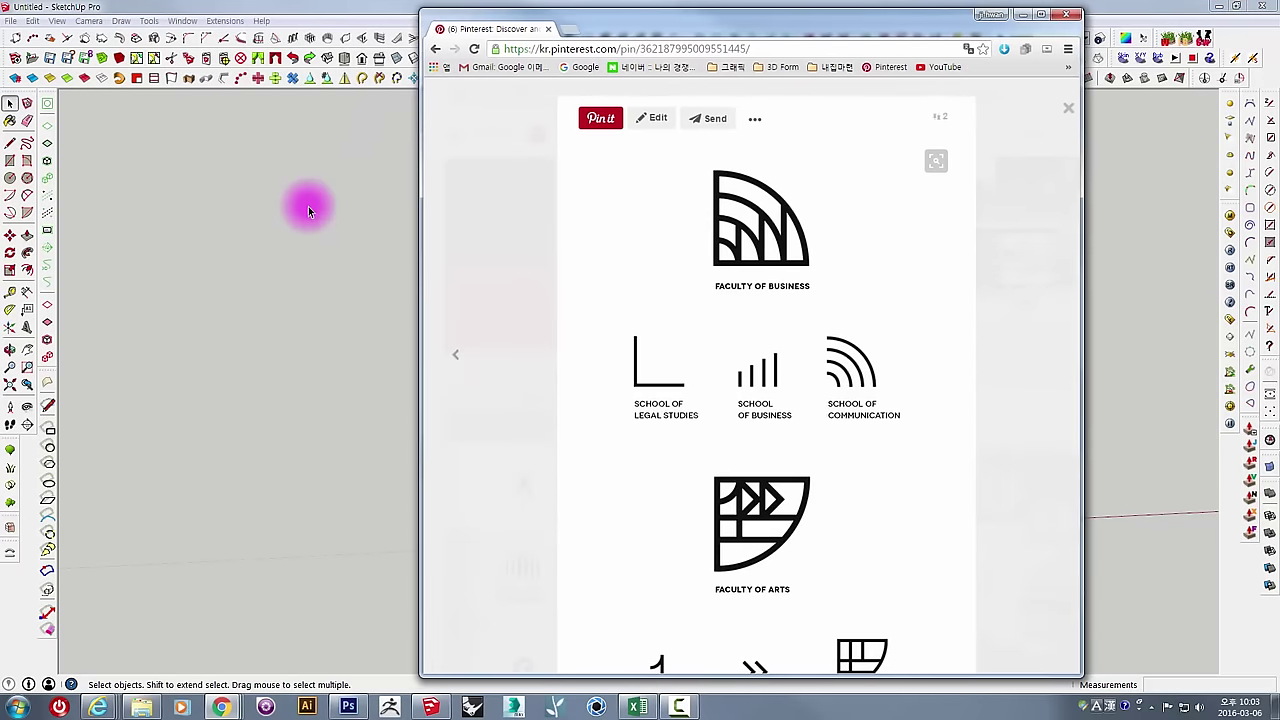
left_click(340, 222)
middle_click_drag(360, 183, 447, 224)
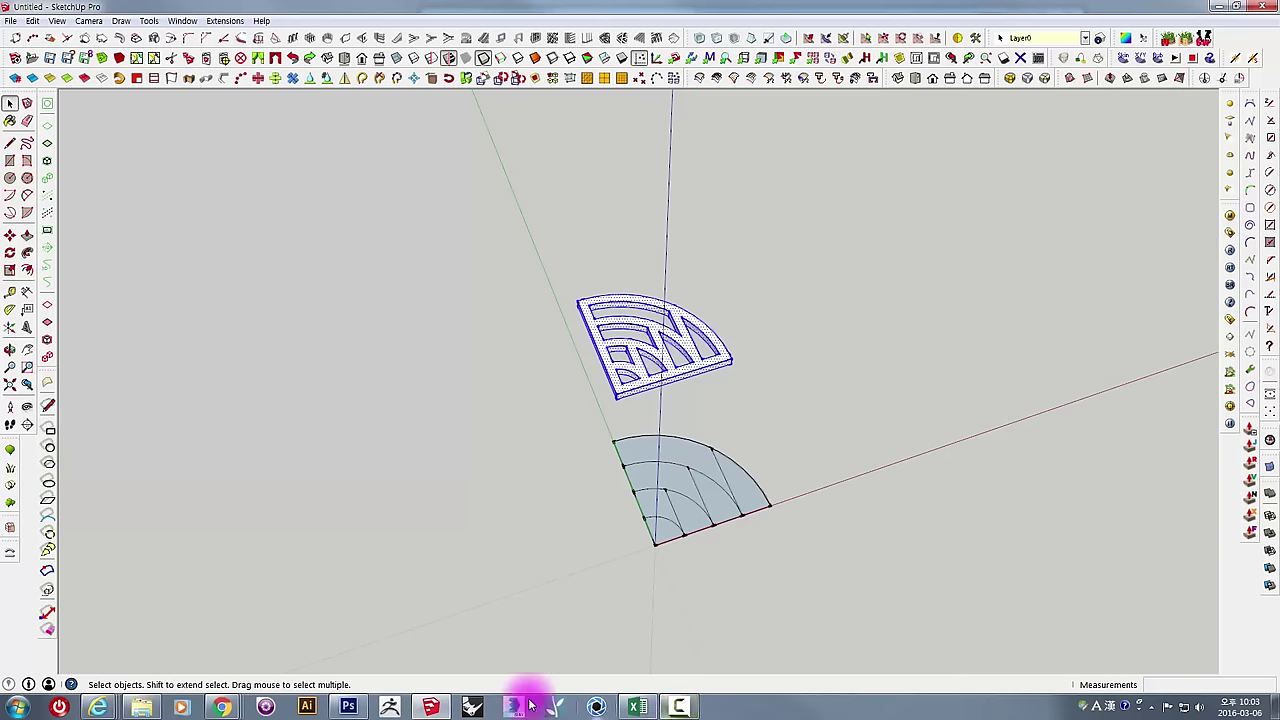
mouse_move(221, 707)
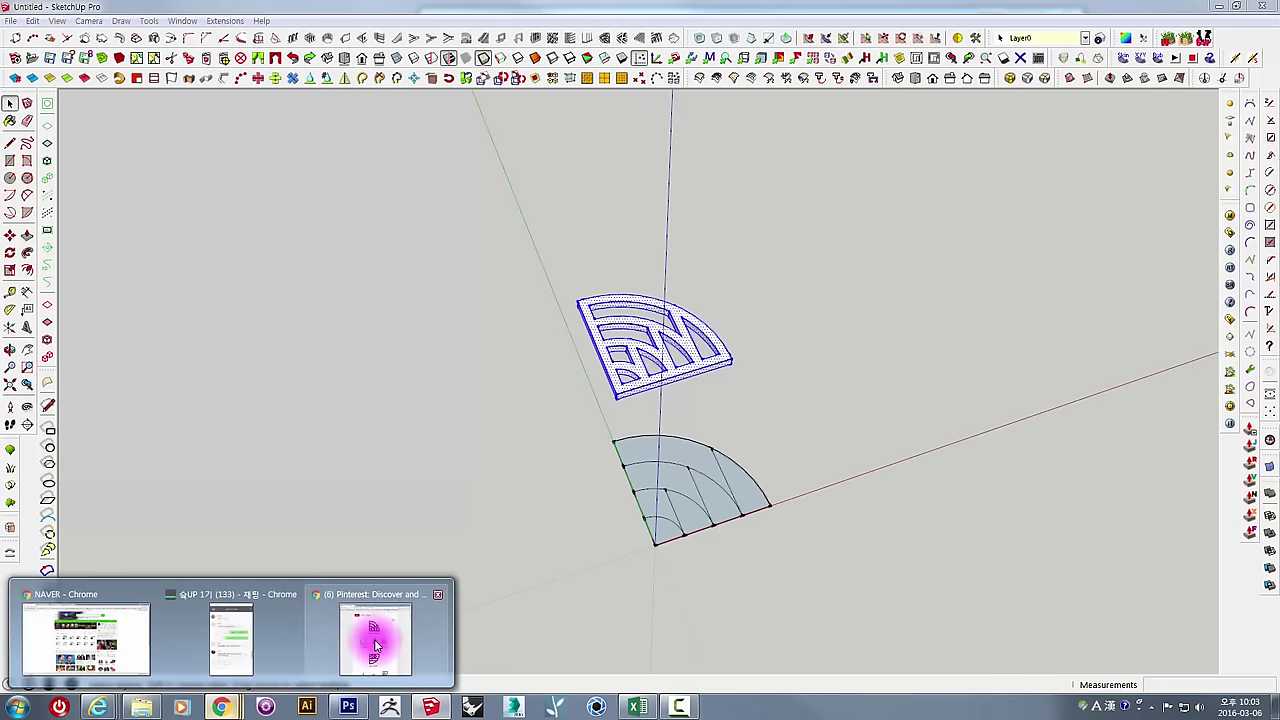
Shift and widen the browser to the right, then close the pin close-up.
left_click(371, 640)
left_click_drag(637, 23, 675, 23)
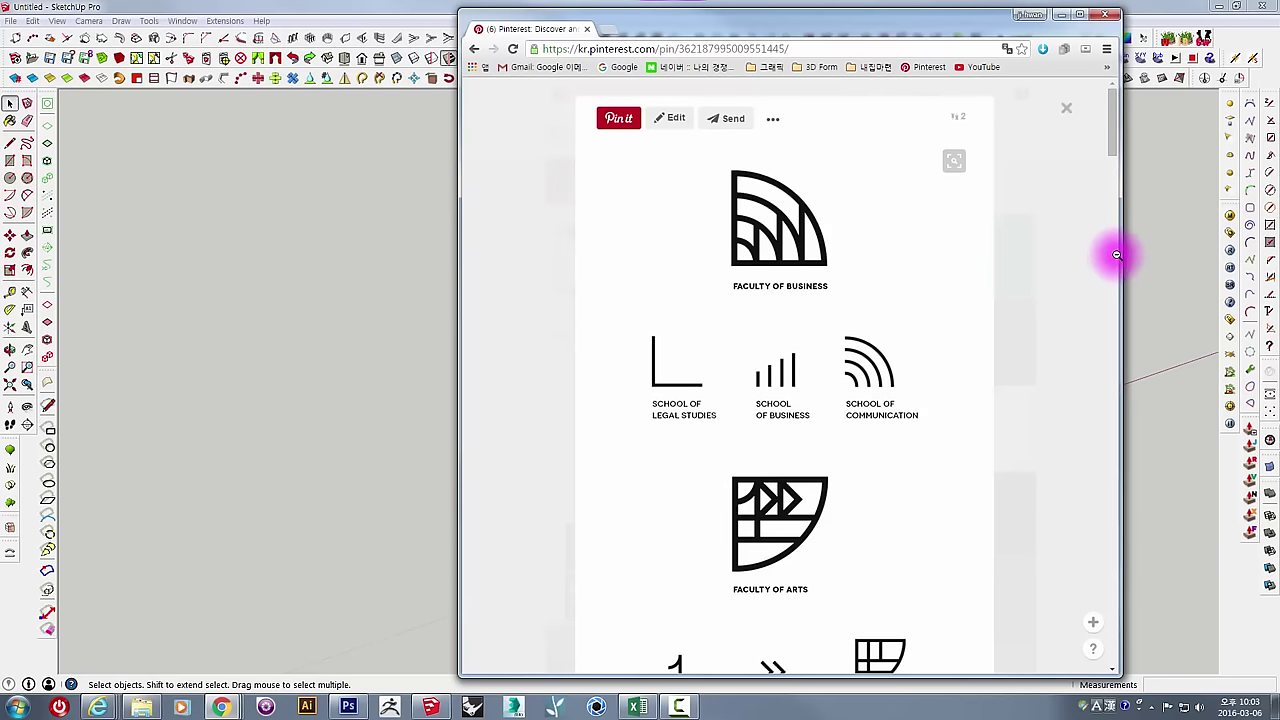
left_click_drag(1120, 254, 1175, 252)
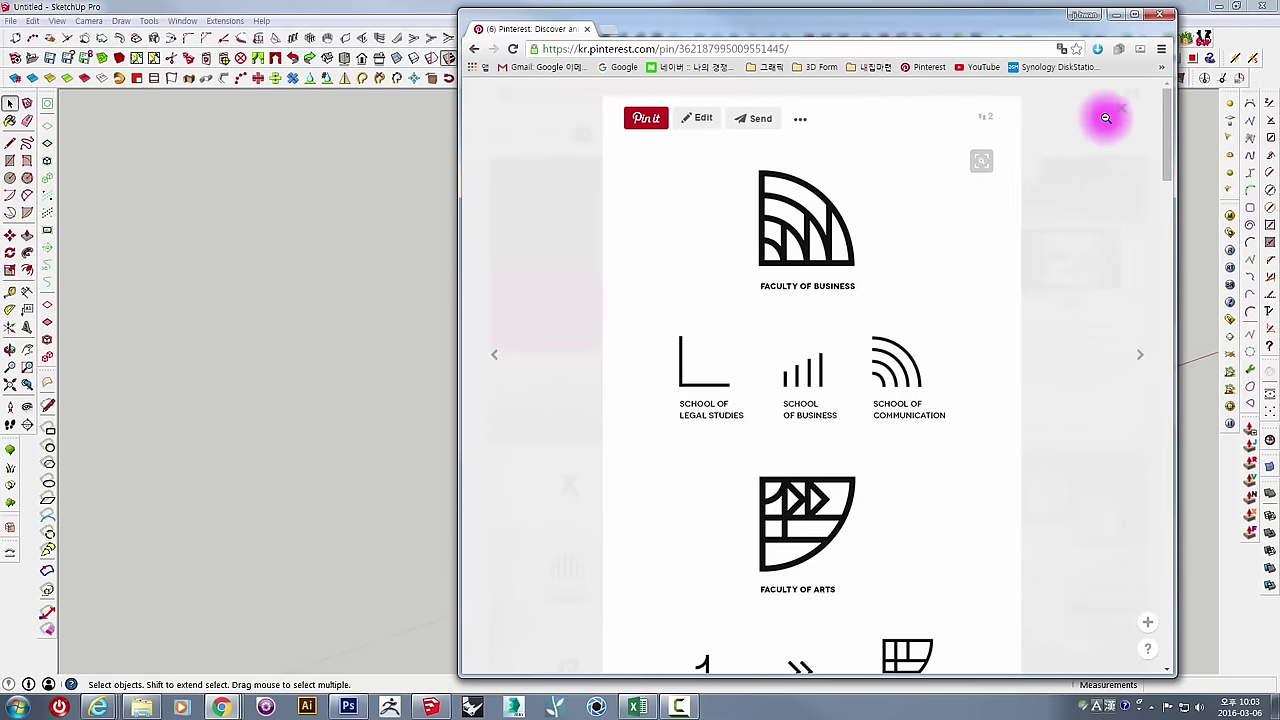
left_click(1120, 116)
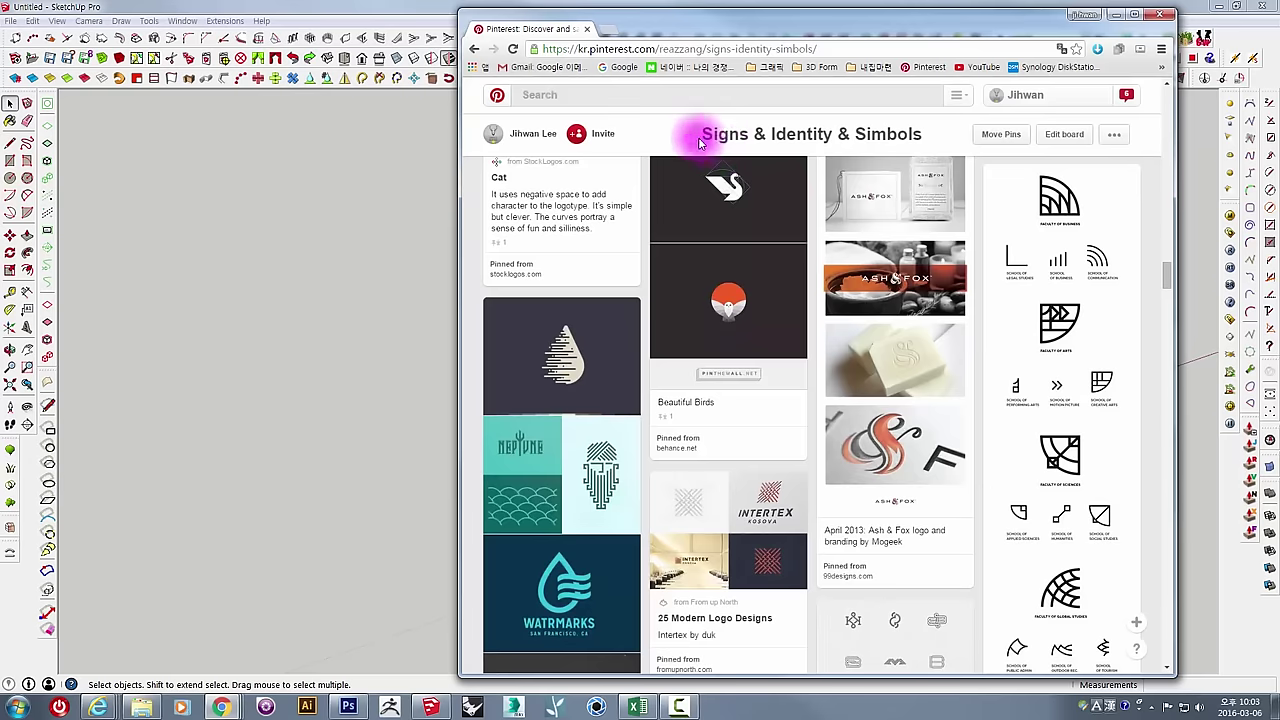
Scroll the Signs & Identity & Simbols board and open the Faculty of Business logo pin.
left_click_drag(769, 134, 1168, 243)
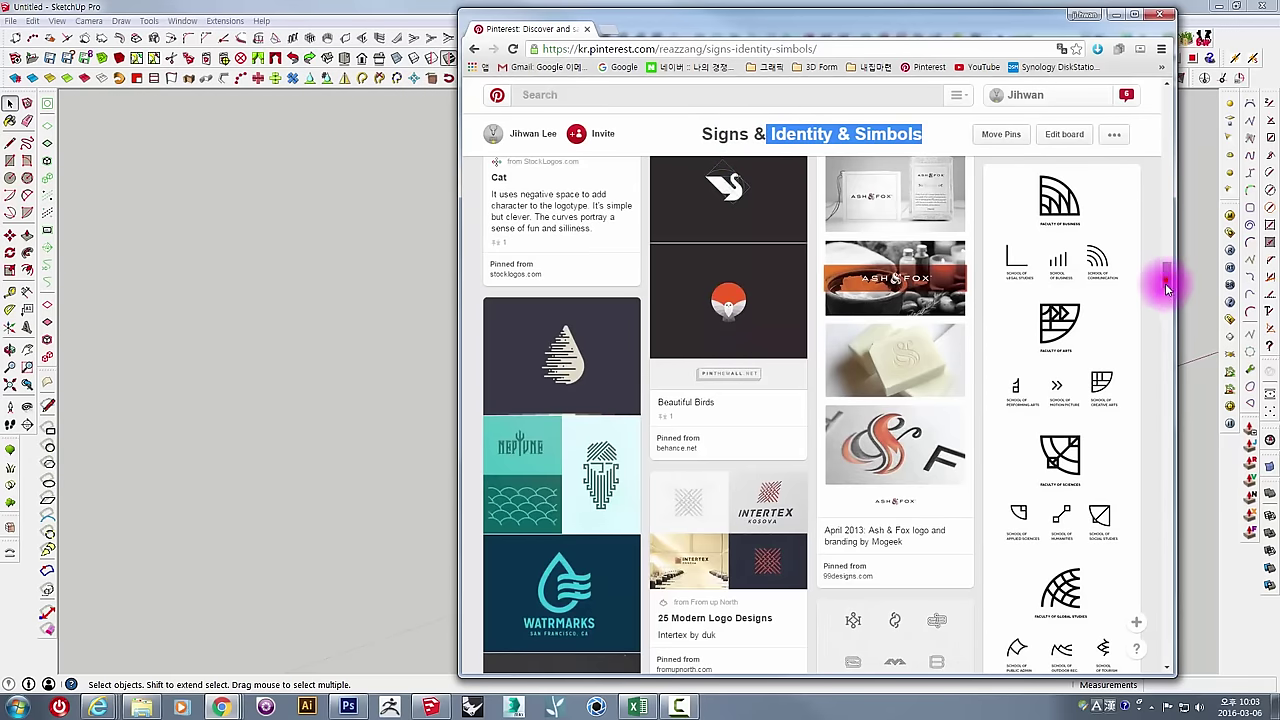
mouse_move(1167, 288)
left_mouse_down()
mouse_move(1172, 320)
mouse_move(1177, 272)
left_mouse_up()
left_click(1097, 367)
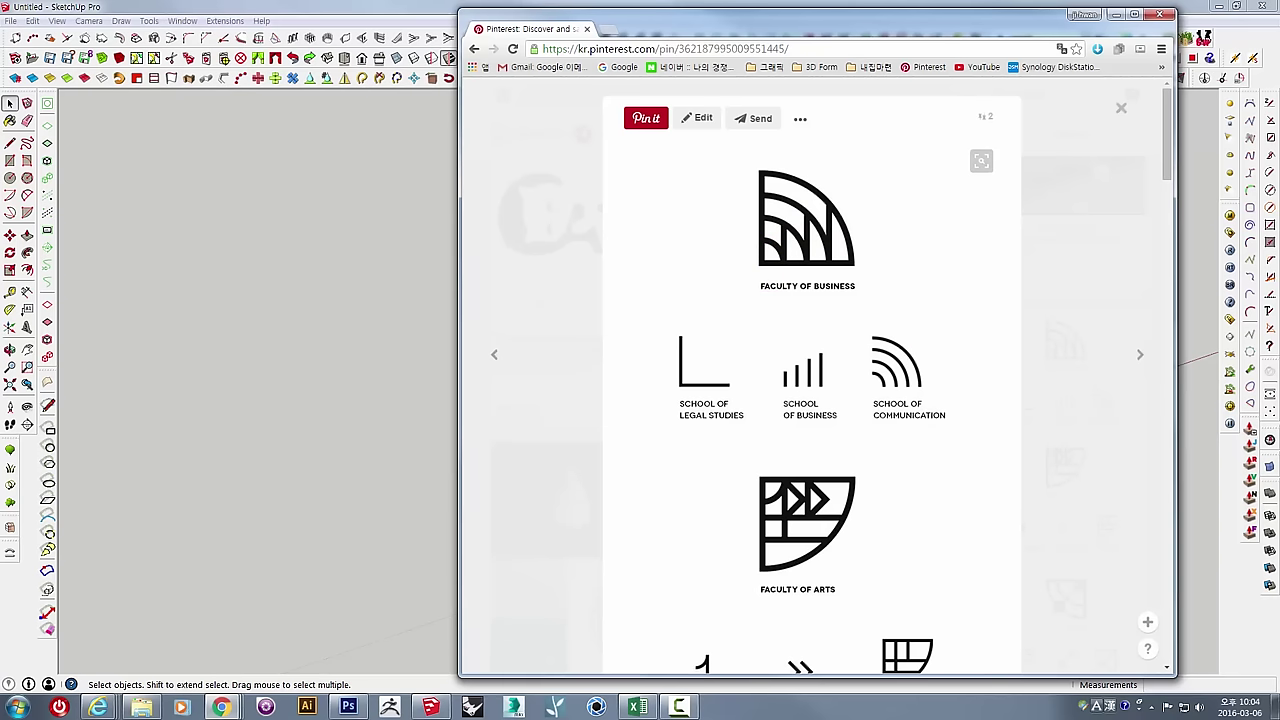
left_click(430, 295)
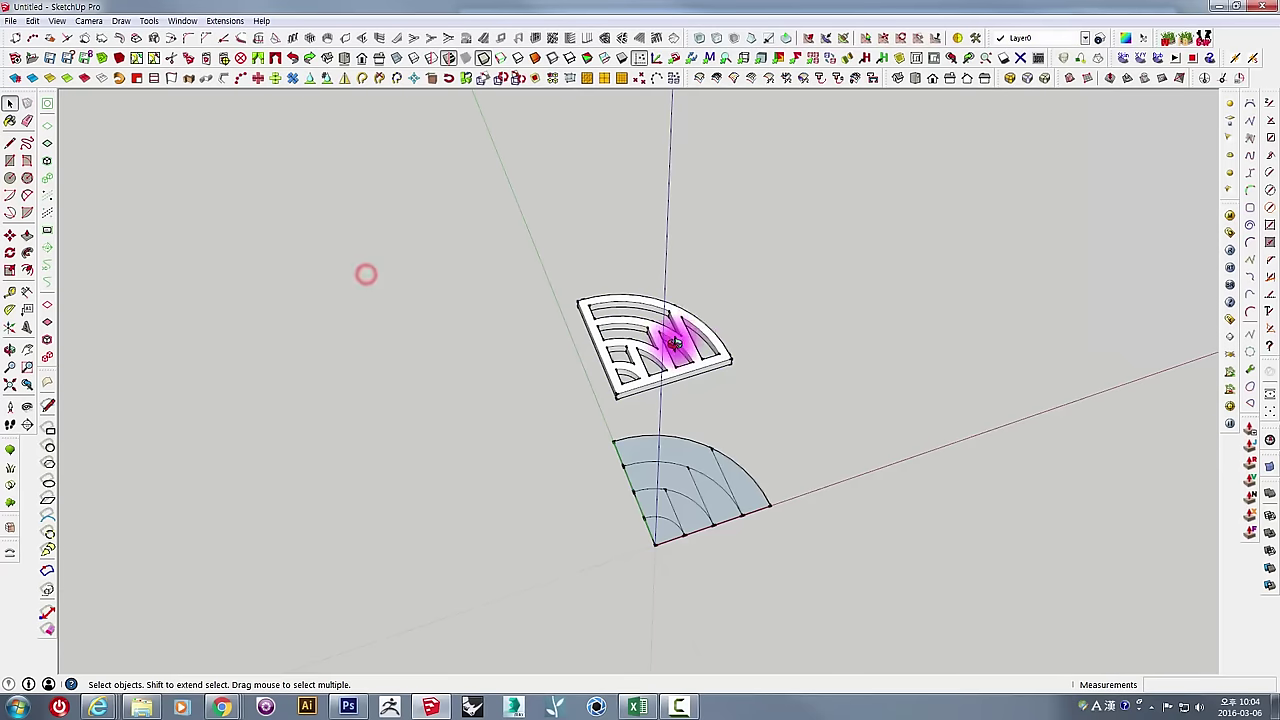
mouse_move(671, 343)
middle_mouse_down()
mouse_move(614, 366)
mouse_move(640, 330)
mouse_move(628, 371)
middle_mouse_up()
scroll(614, 366, "up", 2)
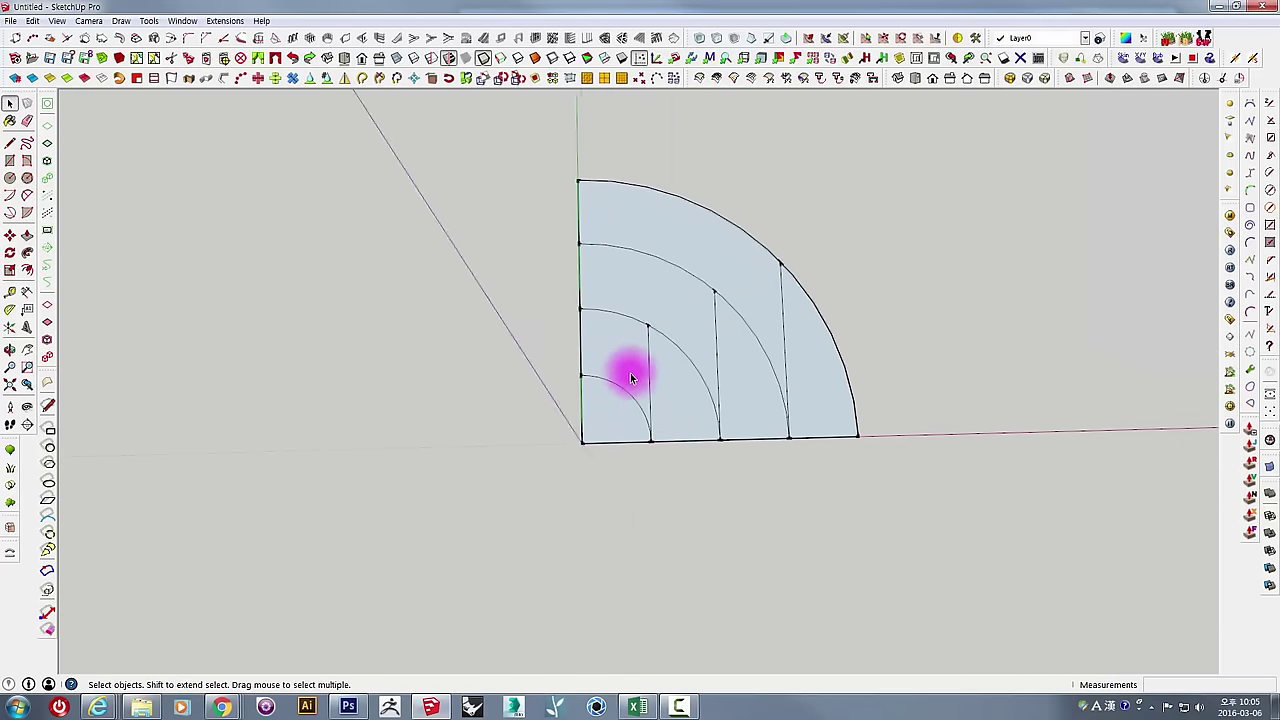
scroll(628, 371, "up", 3)
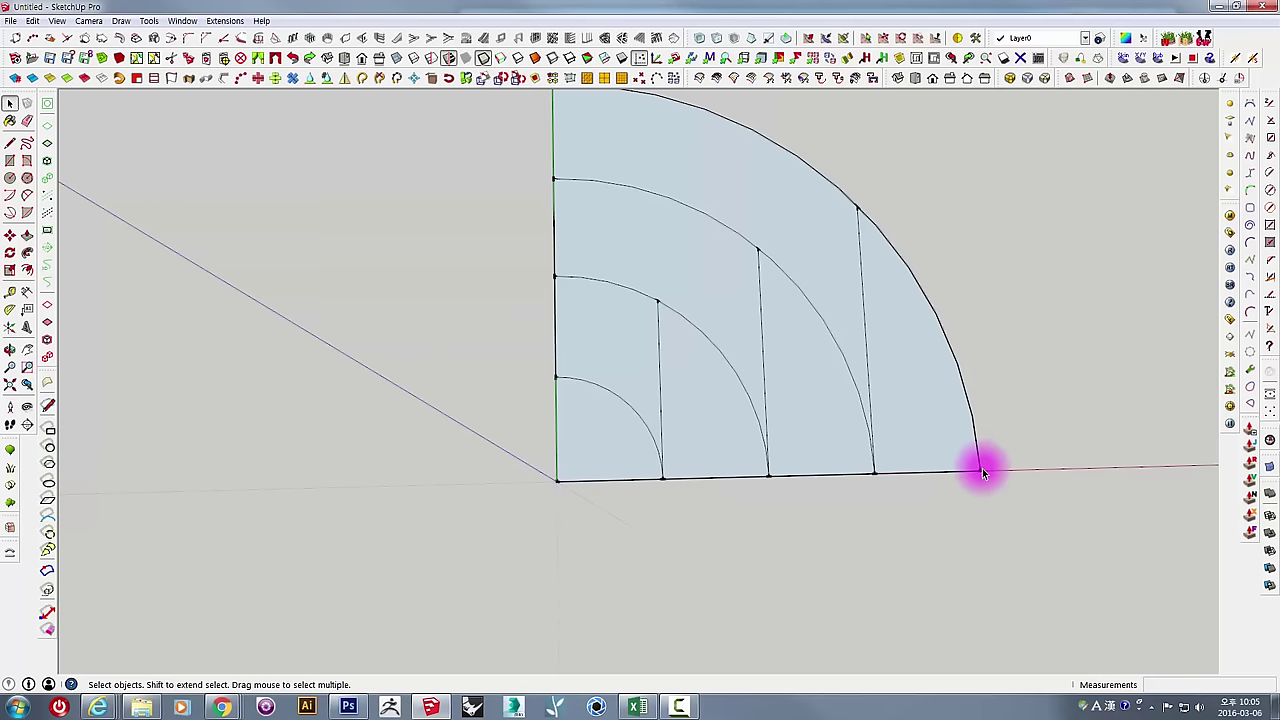
scroll(580, 349, "down", 2)
scroll(617, 260, "down", 3)
scroll(617, 260, "up", 3)
middle_click_drag(617, 260, 670, 280, "shift")
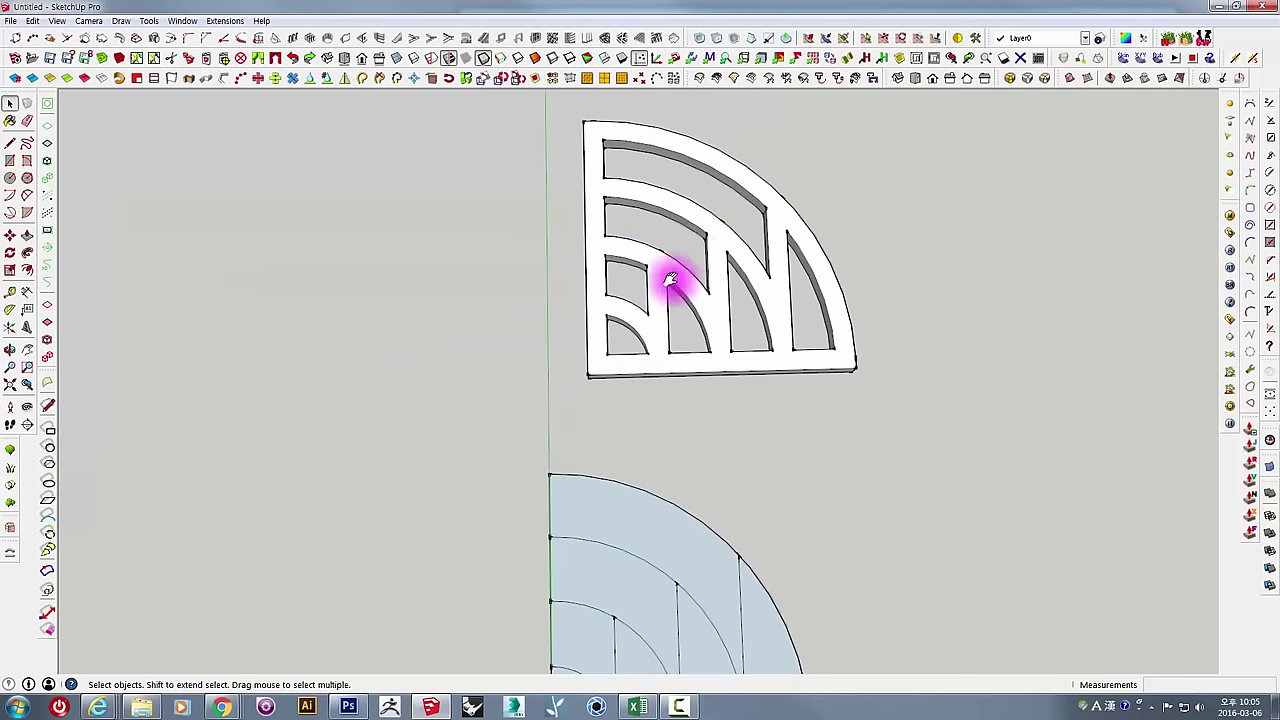
scroll(623, 357, "up", 2)
scroll(623, 346, "up", 2)
scroll(549, 417, "down", 2)
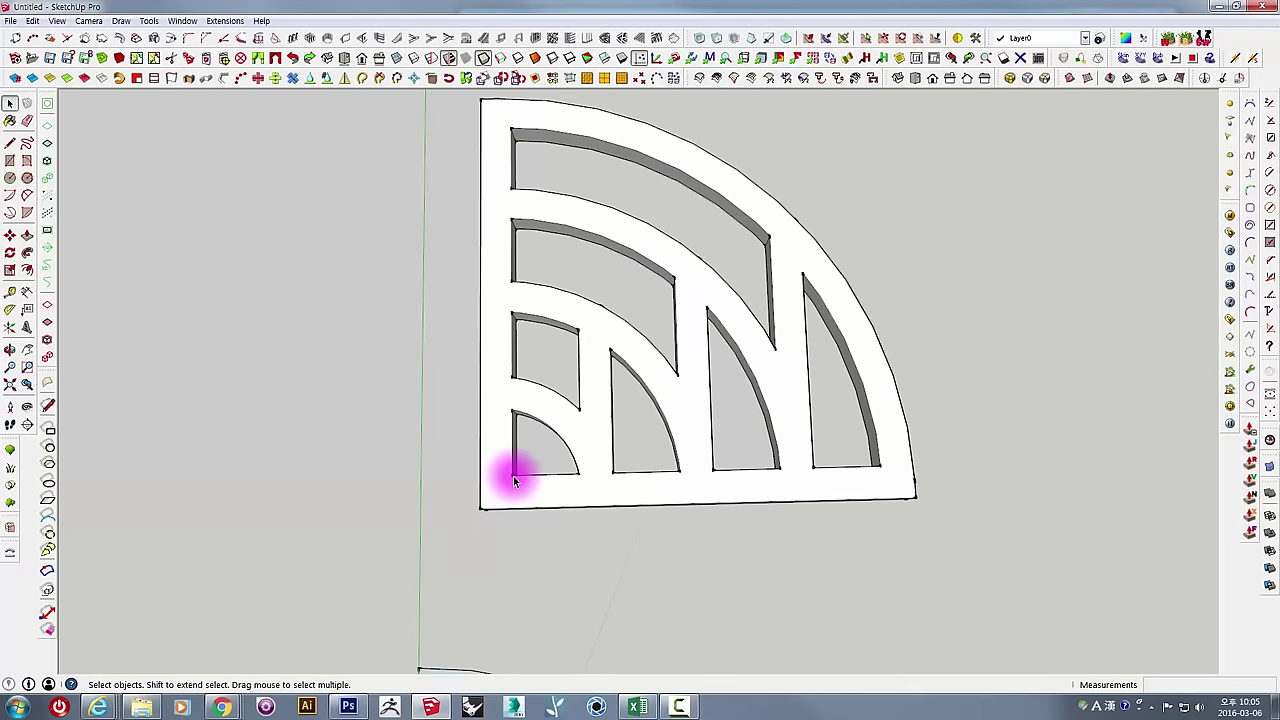
mouse_move(513, 482)
middle_mouse_down()
mouse_move(586, 380)
mouse_move(520, 503)
middle_mouse_up()
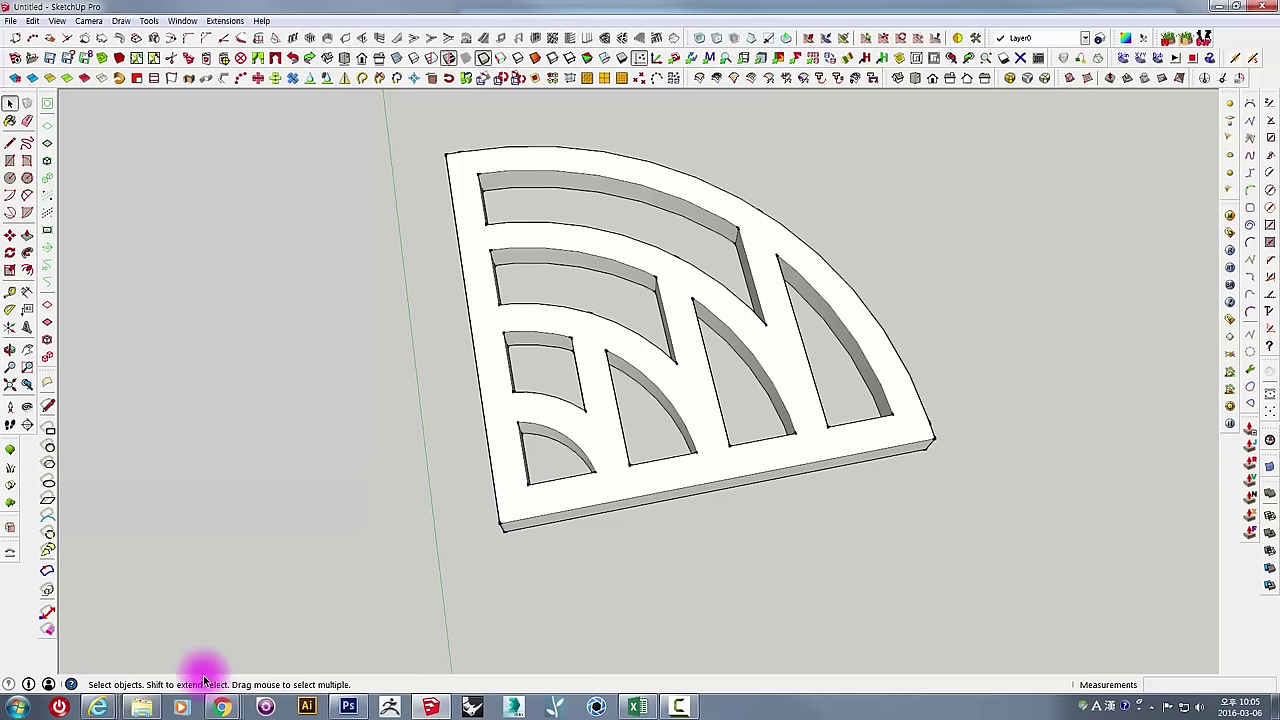
mouse_move(222, 707)
left_click(292, 650)
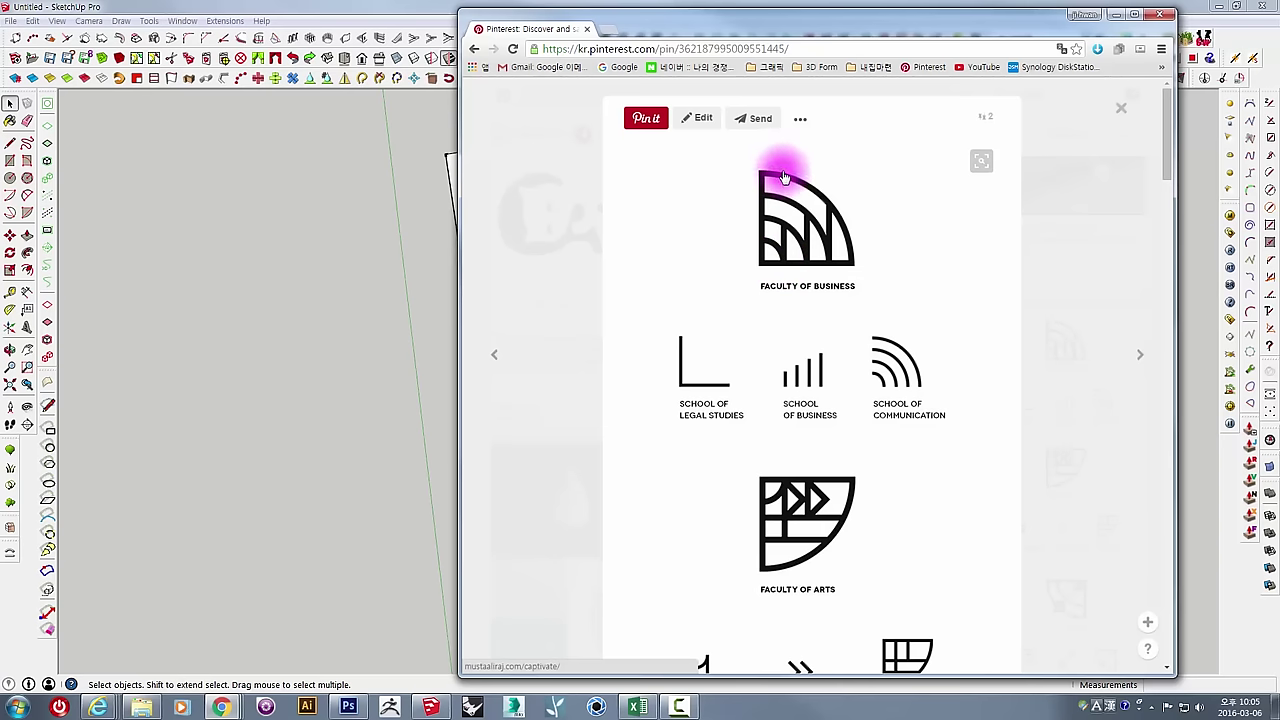
Bring SketchUp forward, then orbit, zoom and pan until the panel sits above the arc sketch.
left_click(392, 296)
mouse_move(537, 300)
middle_mouse_down()
mouse_move(449, 377)
mouse_move(487, 404)
mouse_move(514, 503)
middle_mouse_up()
scroll(531, 500, "up", 3)
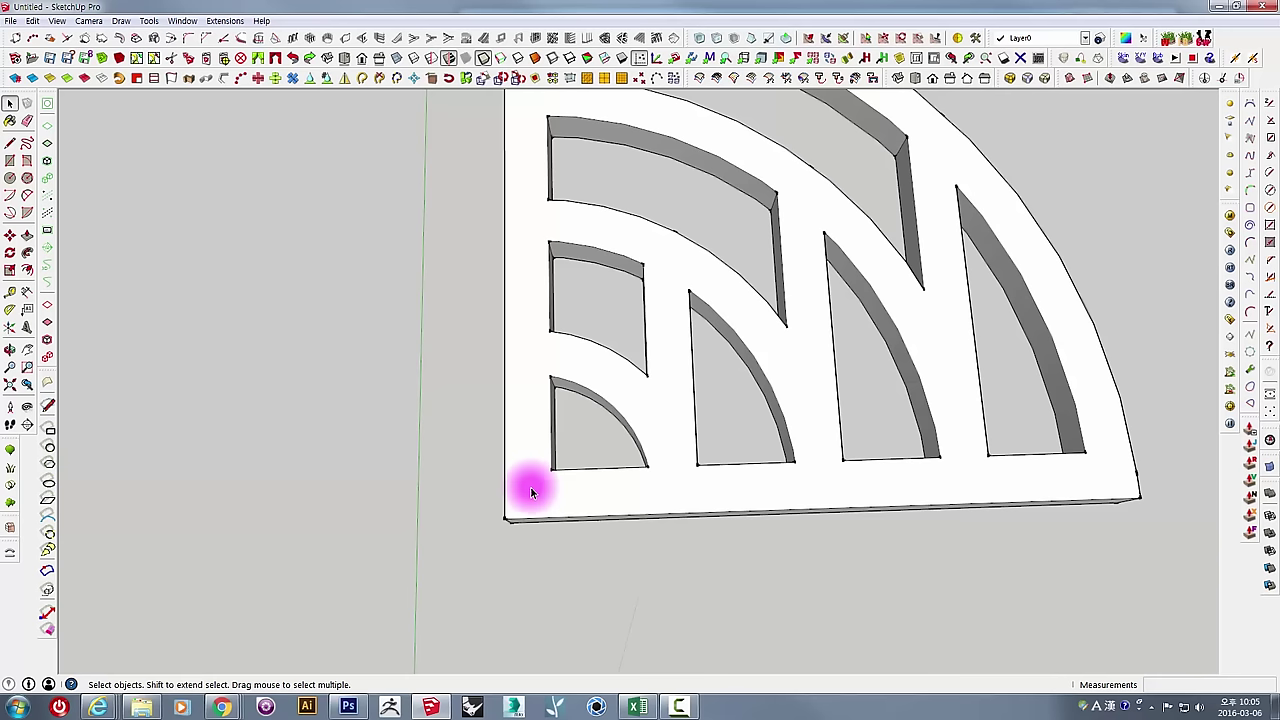
scroll(530, 486, "down", 1)
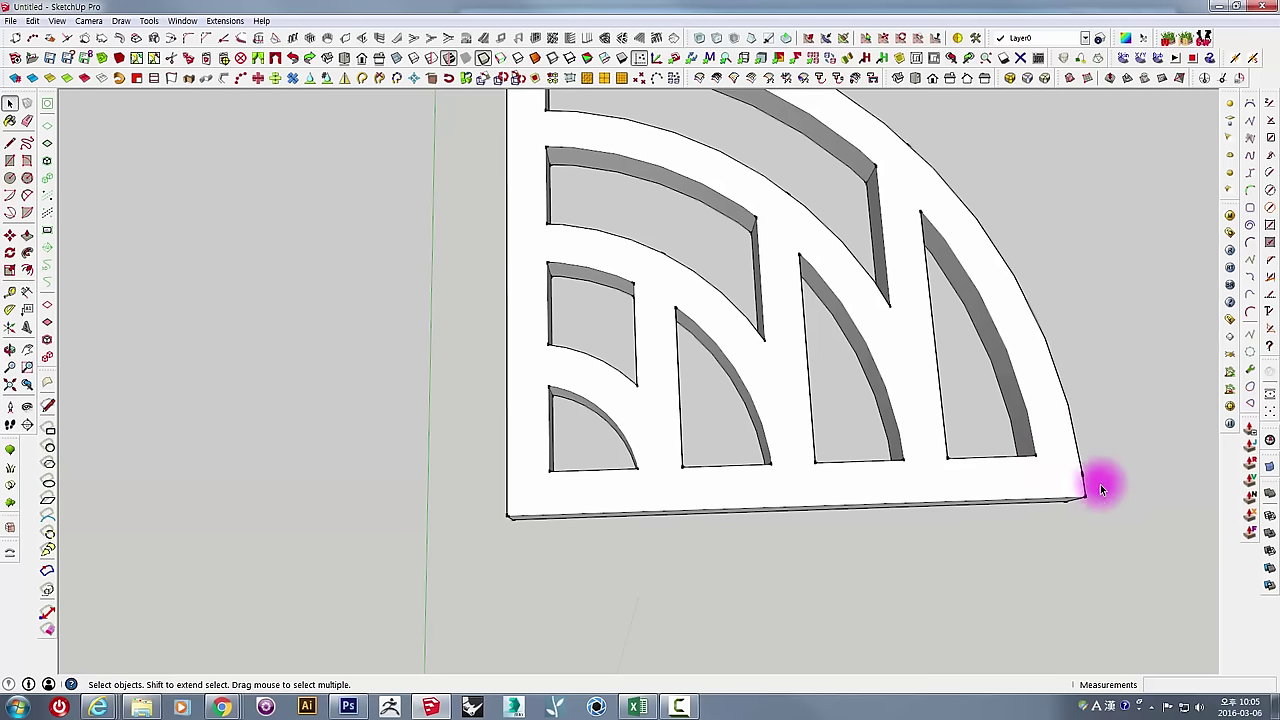
scroll(1100, 488, "down", 2)
mouse_move(1051, 451)
middle_mouse_down("shift")
mouse_move(923, 437)
mouse_move(851, 380)
middle_mouse_up("shift")
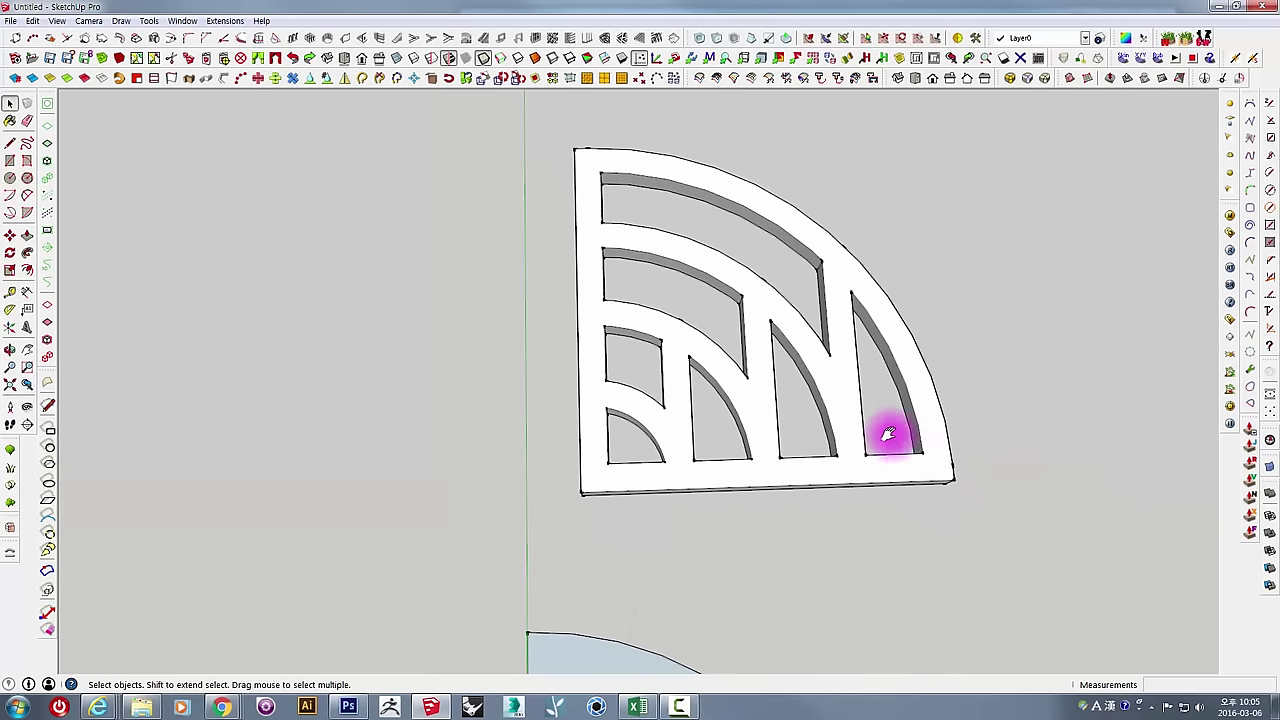
mouse_move(888, 434)
middle_mouse_down("shift")
mouse_move(731, 314)
mouse_move(714, 280)
mouse_move(686, 366)
mouse_move(726, 406)
mouse_move(592, 473)
mouse_move(631, 349)
mouse_move(737, 566)
mouse_move(640, 549)
mouse_move(484, 326)
middle_mouse_up("shift")
scroll(710, 305, "down", 2)
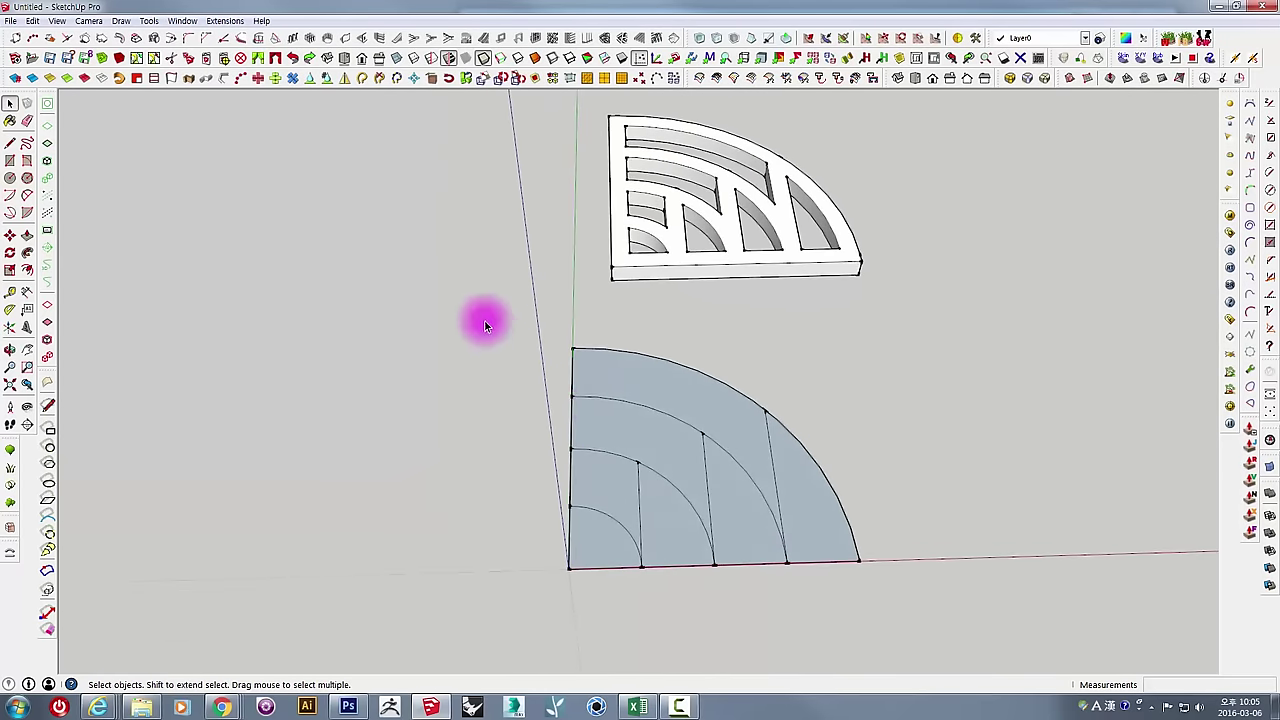
Select and delete each ring face of the lower quarter-circle drawing, leaving only edges.
left_click_drag(484, 326, 971, 643)
middle_click_drag(700, 557, 614, 580)
left_click(600, 572)
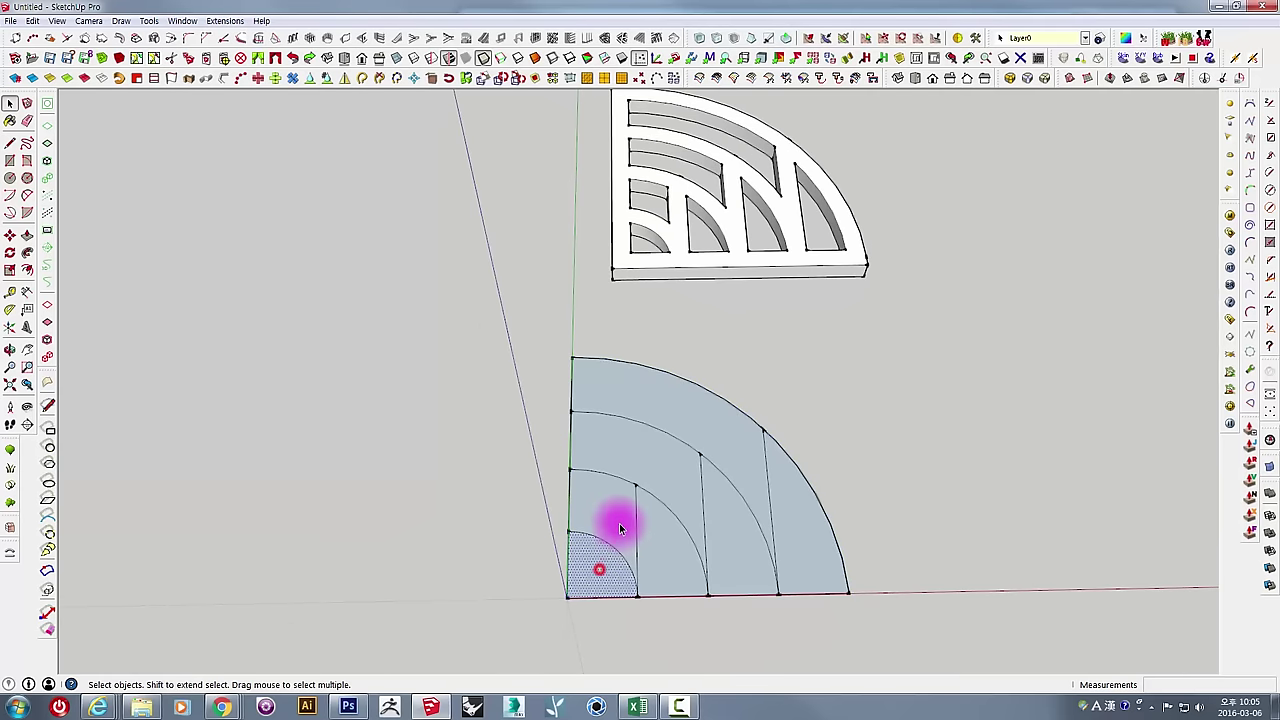
left_click(619, 524)
left_click(666, 550)
left_click(669, 485)
left_click(666, 562)
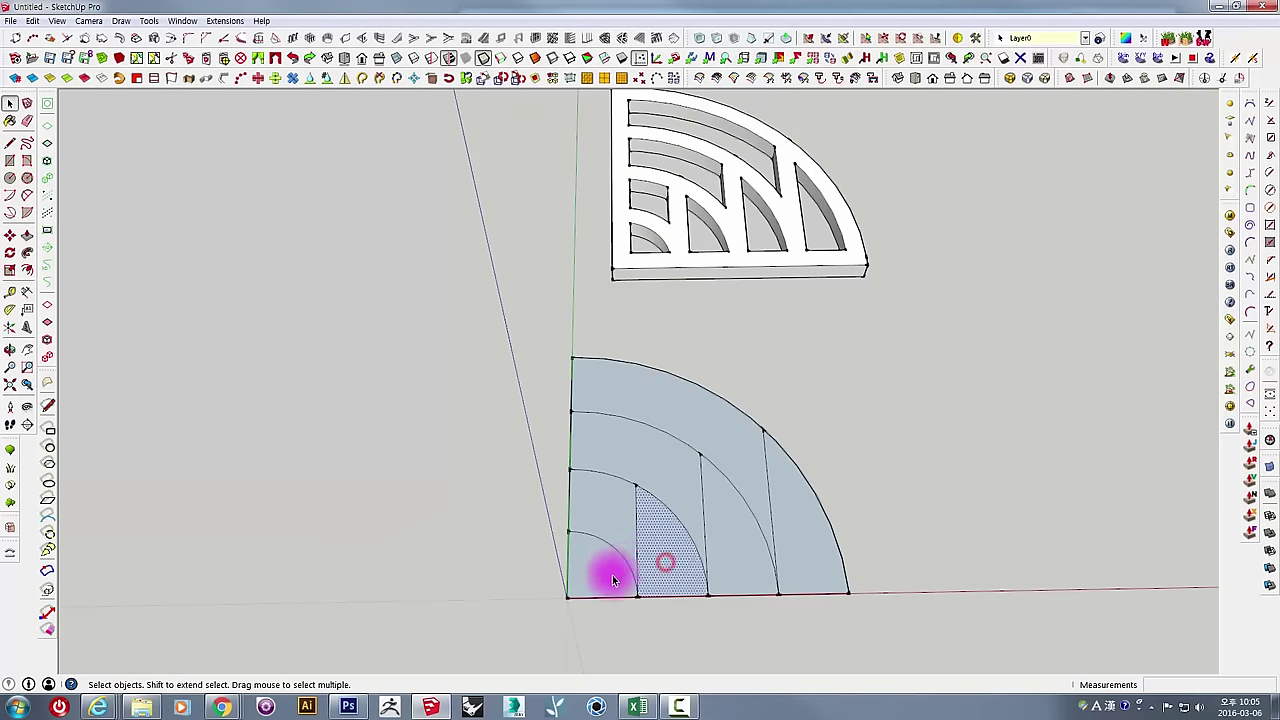
left_click(609, 573)
left_click(574, 491)
left_click(651, 552)
left_click(703, 490)
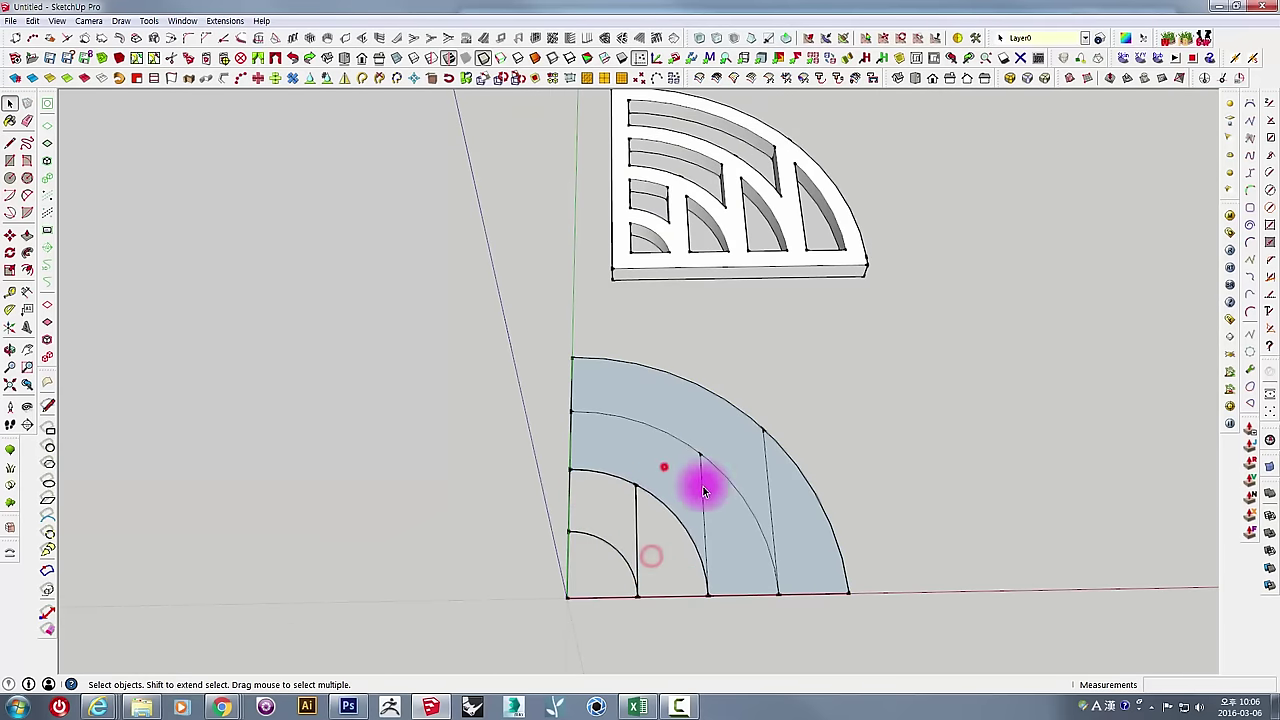
left_click(741, 538)
left_click(800, 509)
left_click(800, 509)
Orbit and zoom to inspect the extruded grate together with the bare arcs.
mouse_move(731, 514)
middle_mouse_down()
mouse_move(700, 615)
mouse_move(723, 457)
mouse_move(823, 520)
mouse_move(657, 491)
middle_mouse_up()
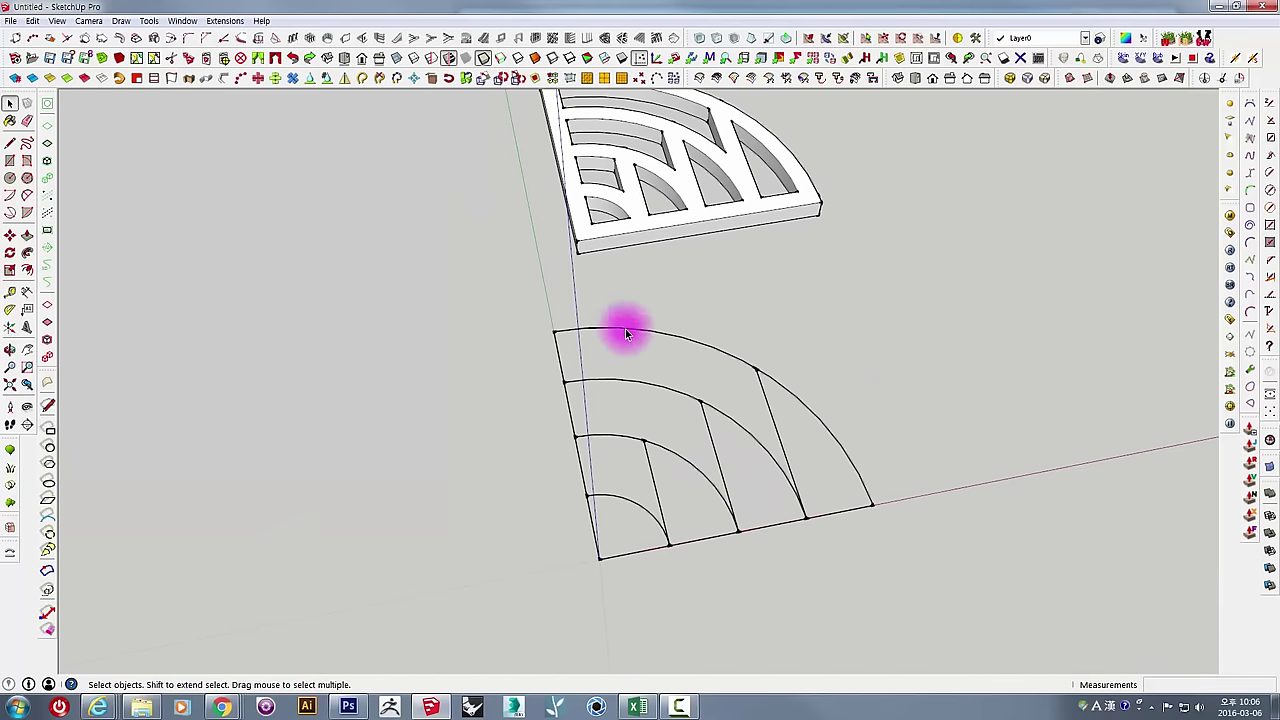
mouse_move(806, 420)
middle_mouse_down()
mouse_move(700, 323)
mouse_move(714, 380)
mouse_move(809, 374)
mouse_move(986, 437)
middle_mouse_up()
scroll(716, 382, "up", 3)
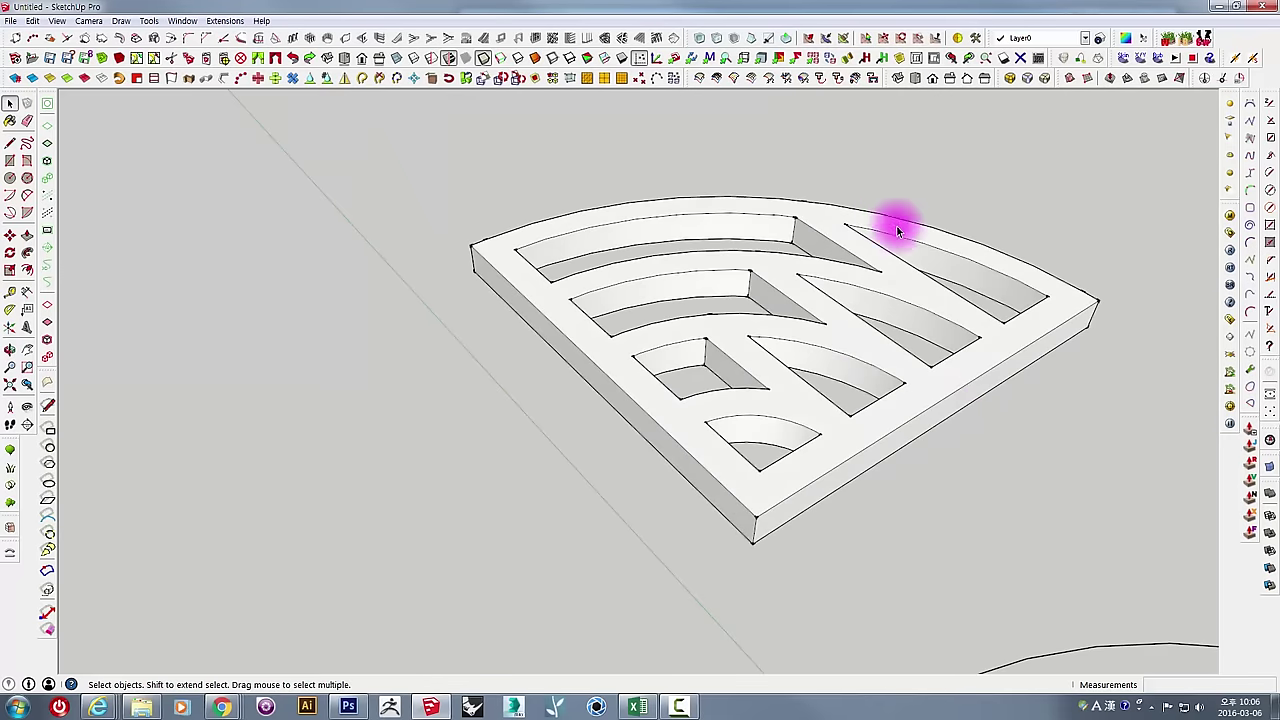
mouse_move(897, 231)
middle_mouse_down()
mouse_move(766, 423)
mouse_move(623, 337)
middle_mouse_up()
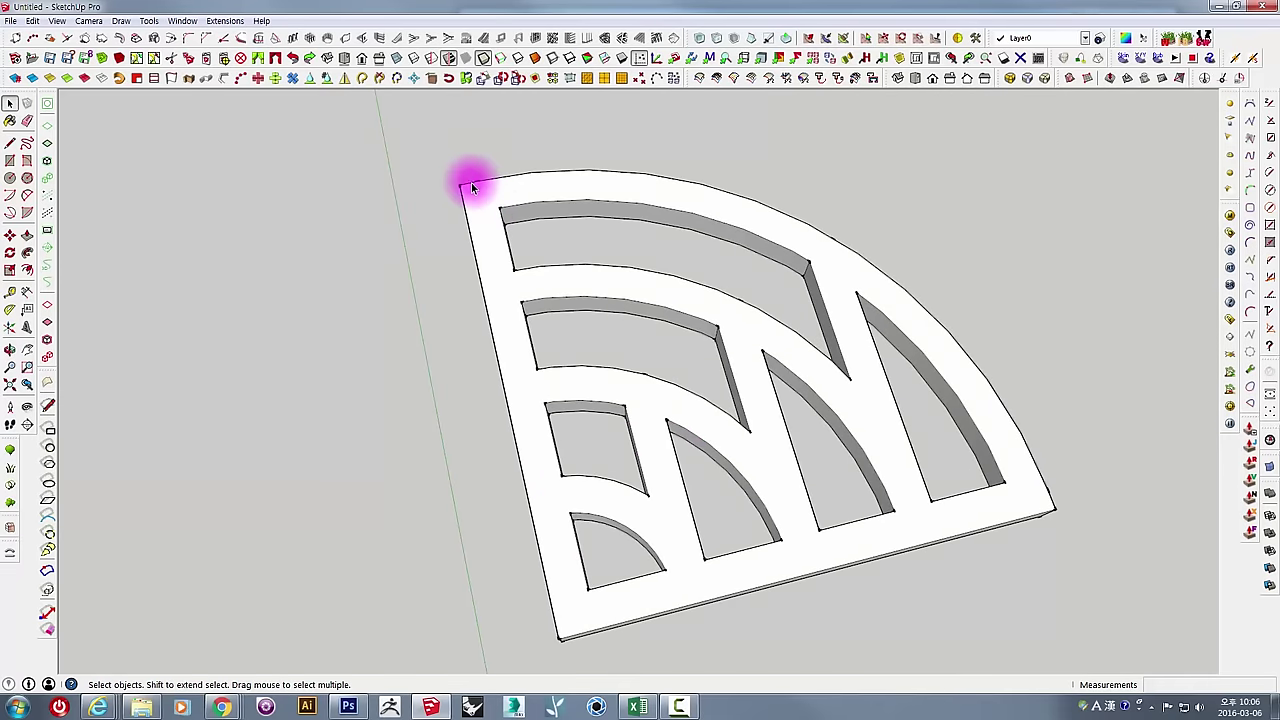
scroll(484, 248, "down", 2)
scroll(505, 297, "down", 3)
mouse_move(506, 300)
middle_mouse_down()
mouse_move(583, 357)
mouse_move(592, 258)
mouse_move(591, 277)
mouse_move(556, 276)
mouse_move(571, 309)
mouse_move(489, 463)
mouse_move(503, 506)
mouse_move(514, 491)
mouse_move(503, 489)
middle_mouse_up()
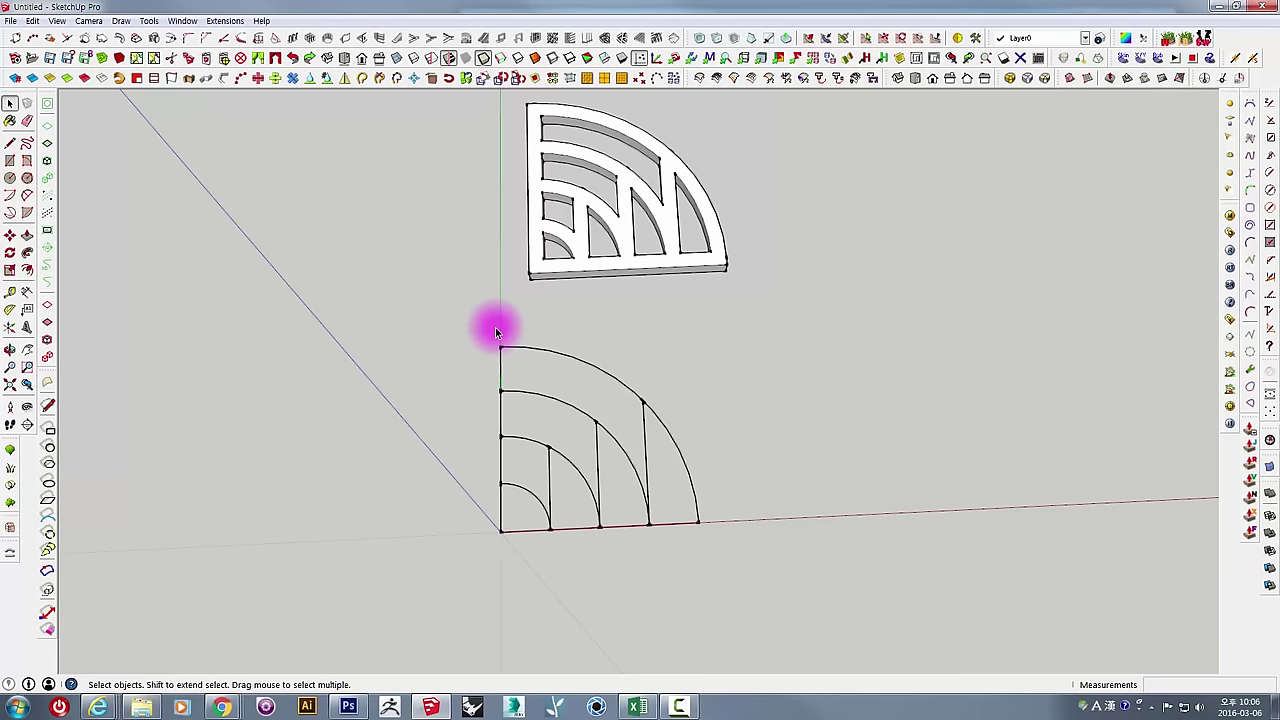
Window-select both the lower arc drawing and the extruded grate.
scroll(503, 458, "up", 1)
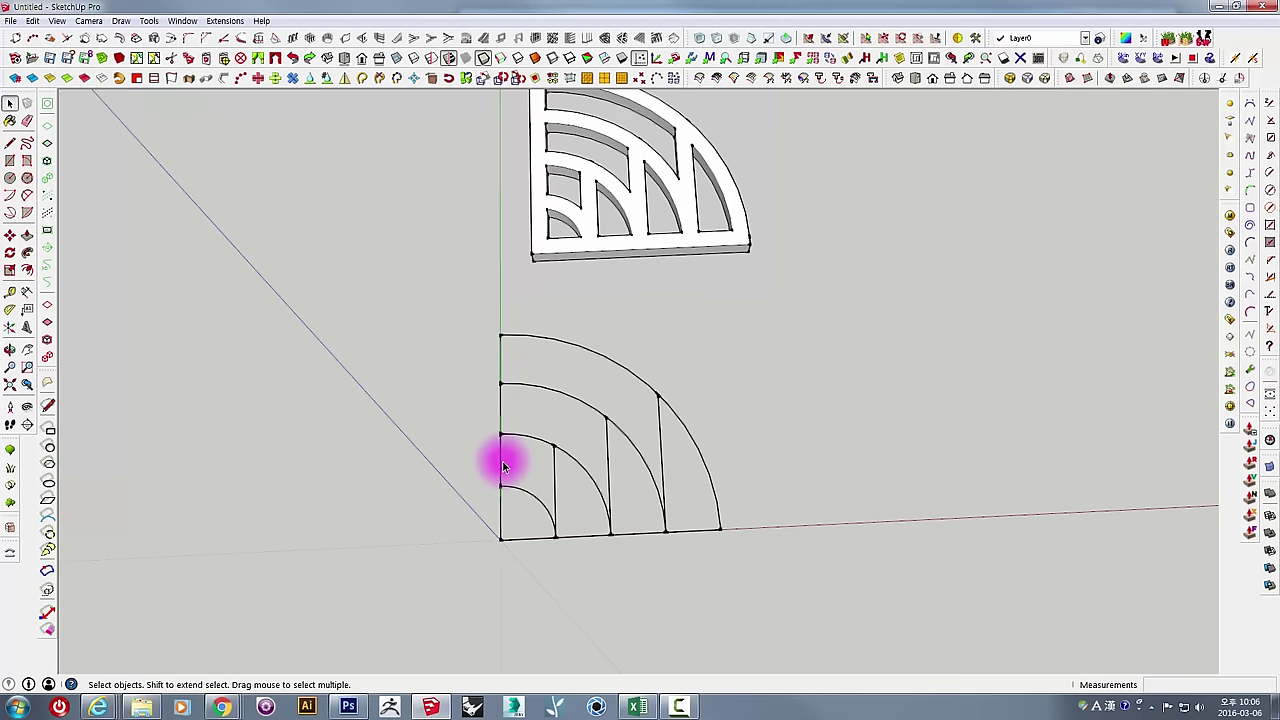
scroll(500, 457, "up", 2)
scroll(529, 471, "up", 2)
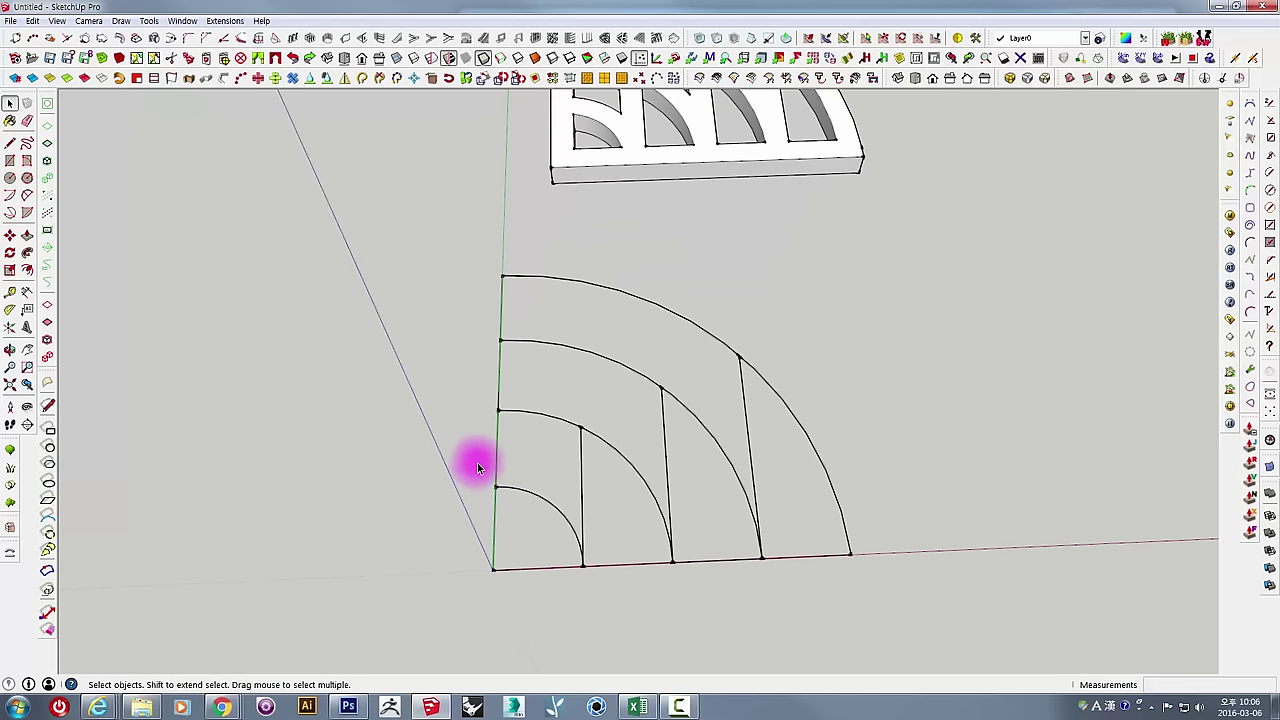
mouse_move(509, 391)
middle_mouse_down()
mouse_move(527, 360)
mouse_move(449, 366)
middle_mouse_up()
scroll(527, 360, "down", 2)
left_click_drag(441, 320, 790, 585)
middle_click_drag(679, 345, 657, 386)
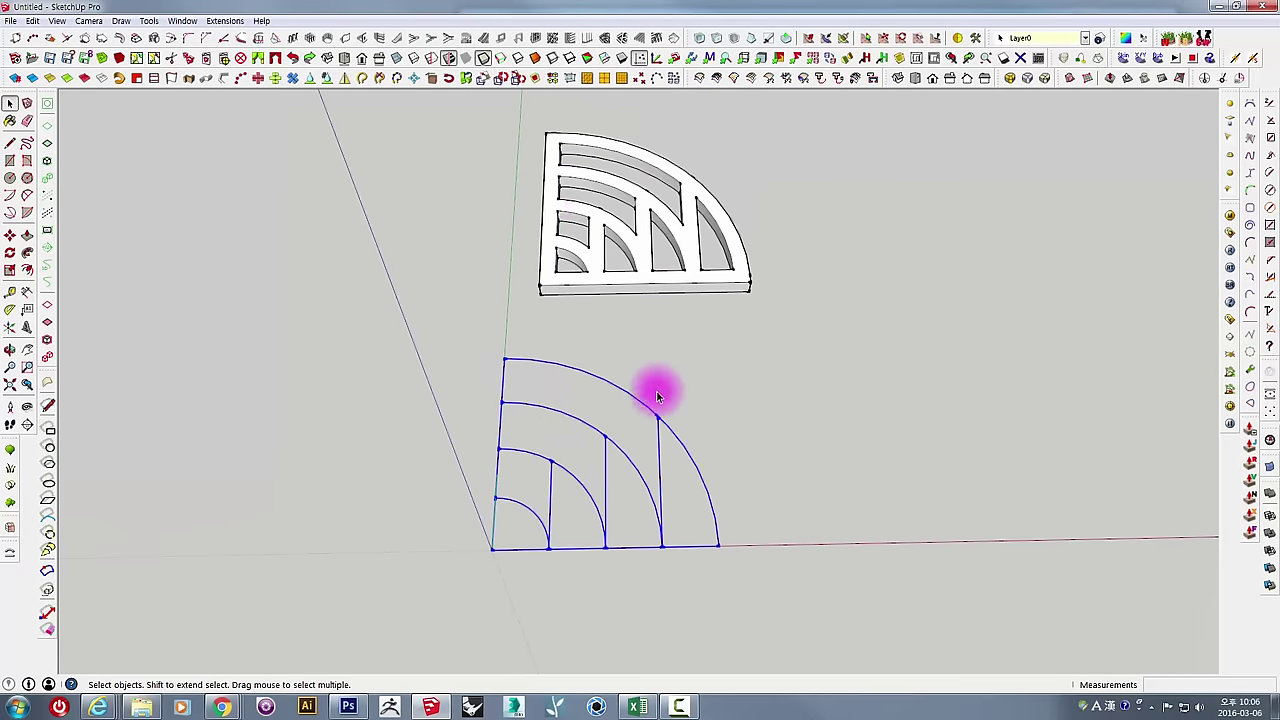
left_click_drag(517, 120, 777, 334)
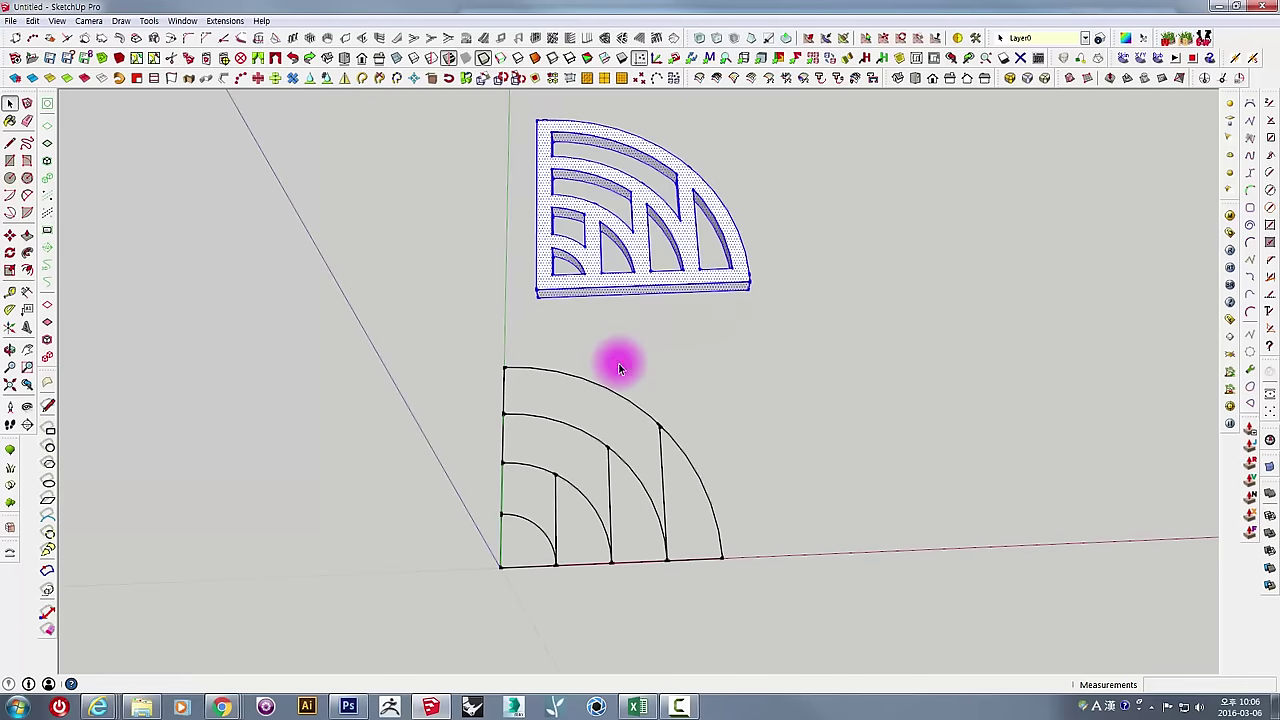
middle_click_drag(611, 328, 600, 286)
mouse_move(502, 185)
left_mouse_down()
mouse_move(775, 603)
mouse_move(753, 401)
left_mouse_up()
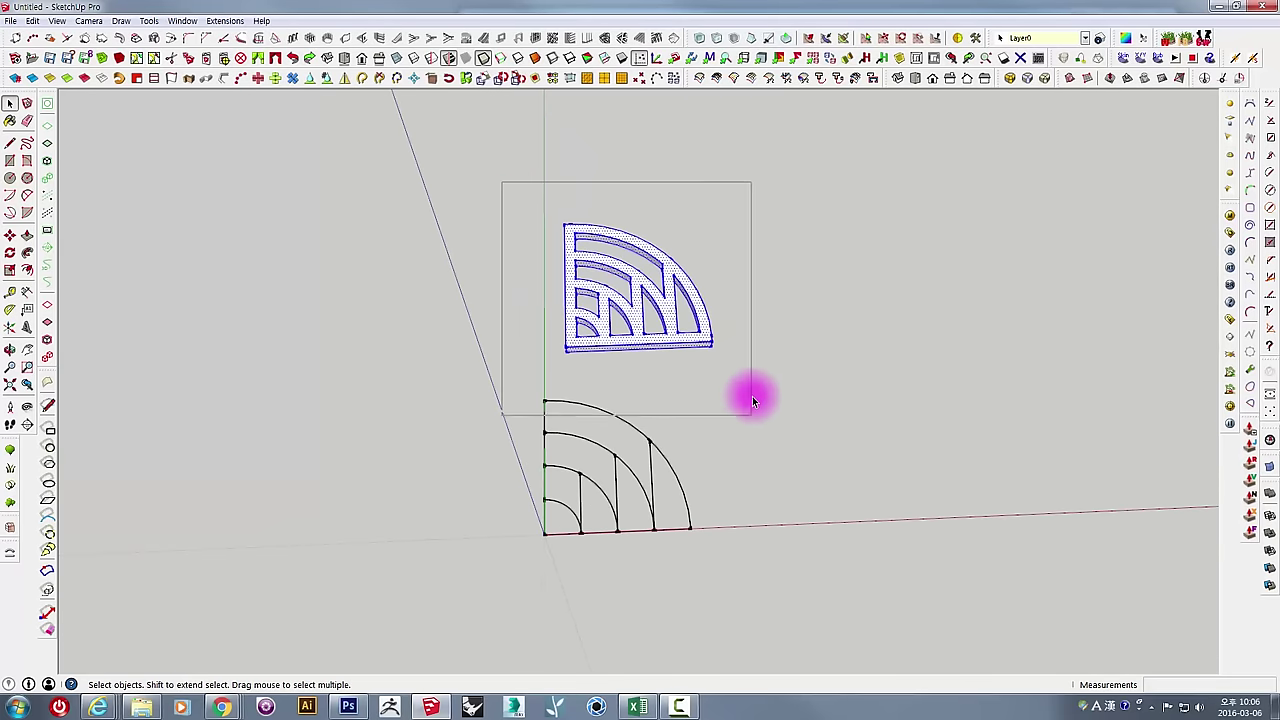
middle_click_drag(752, 357, 745, 378)
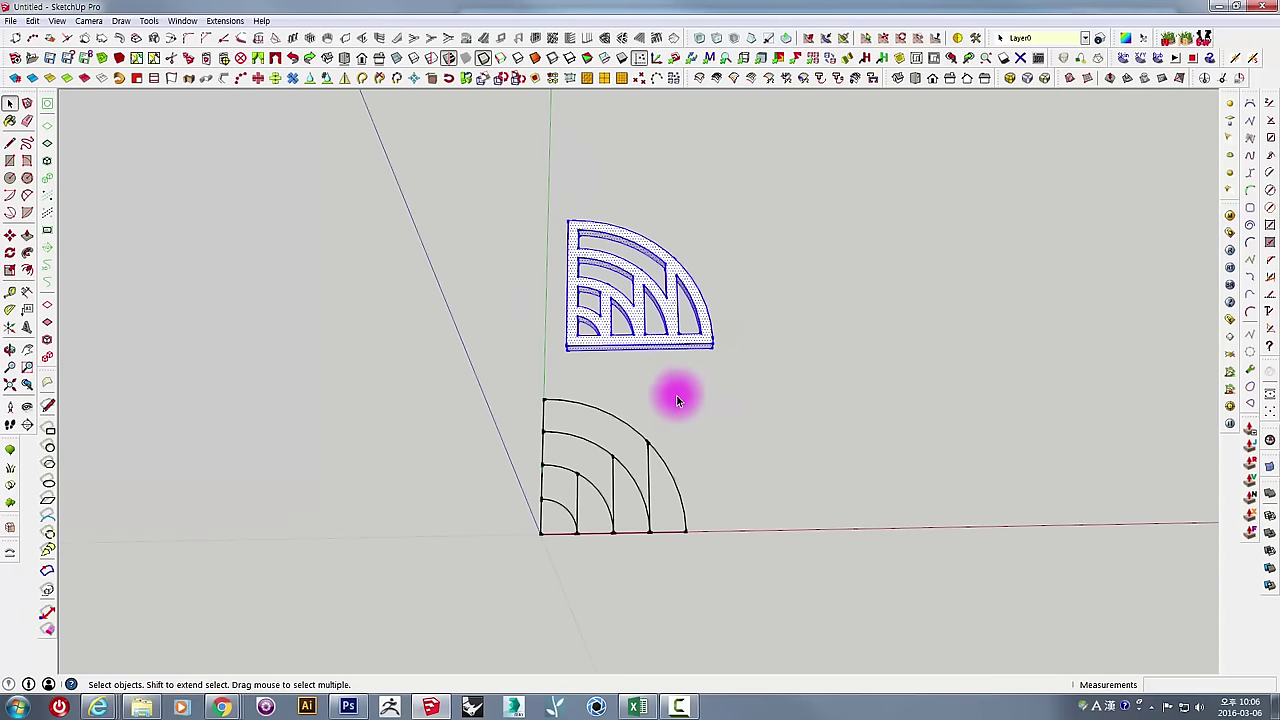
left_click_drag(793, 597, 790, 594)
middle_click_drag(731, 537, 734, 473)
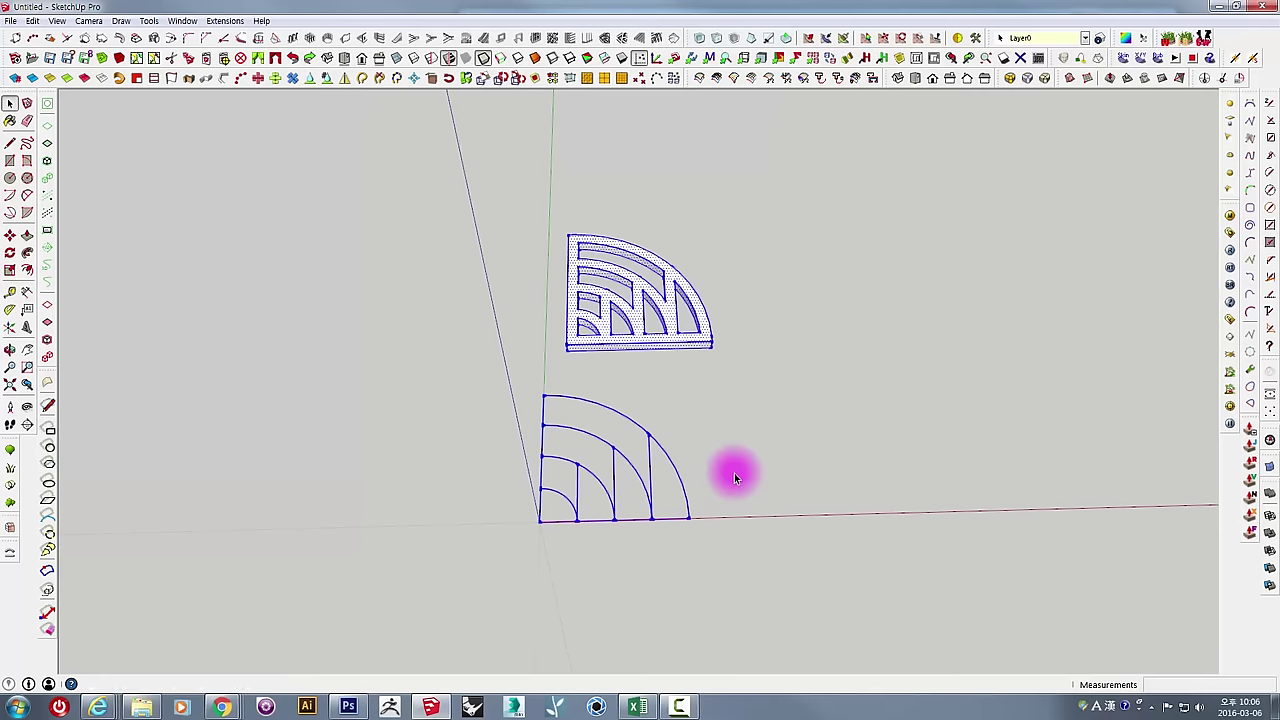
middle_click_drag(562, 503, 535, 513)
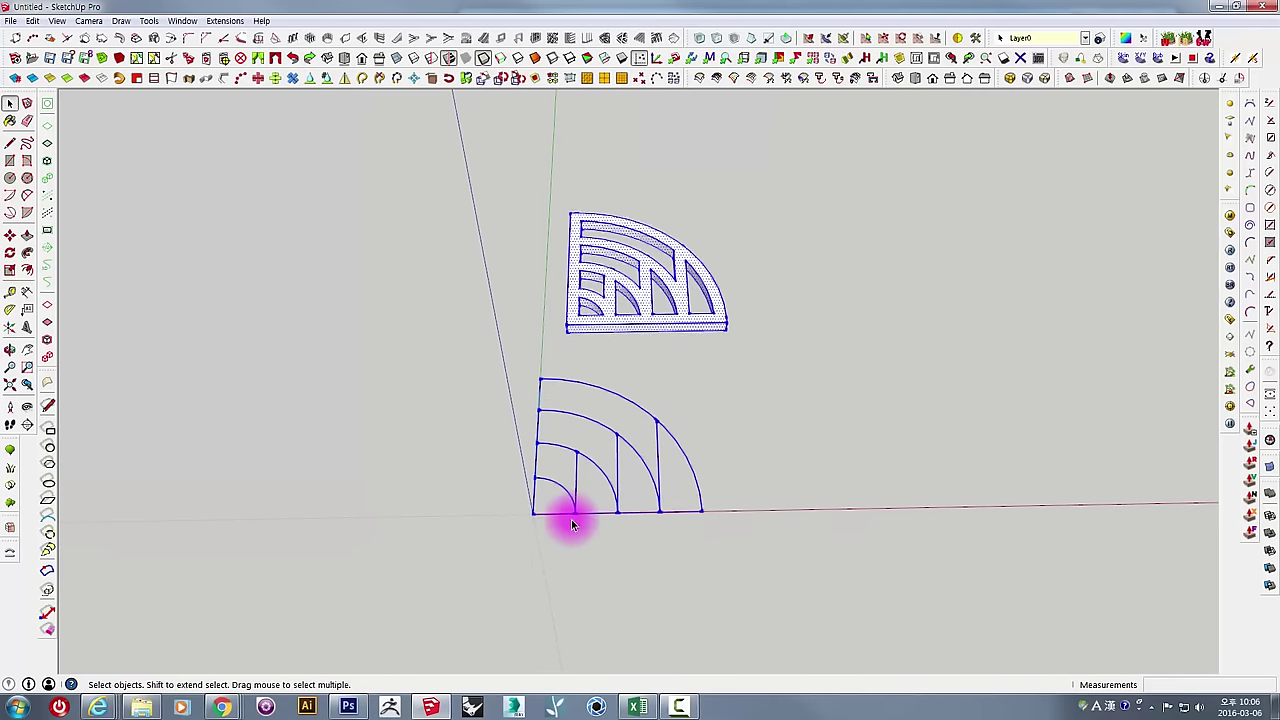
Move the arcs and grate upward, away from the origin, then deselect.
key("m")
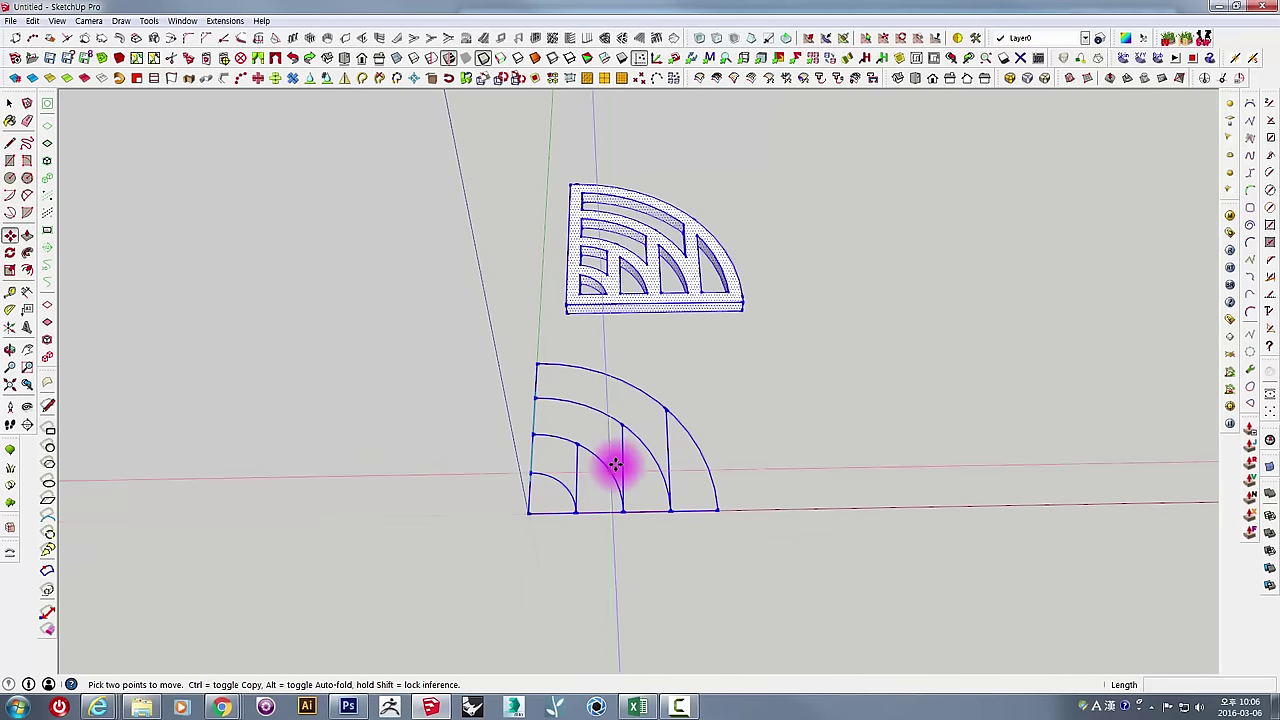
left_click(528, 514)
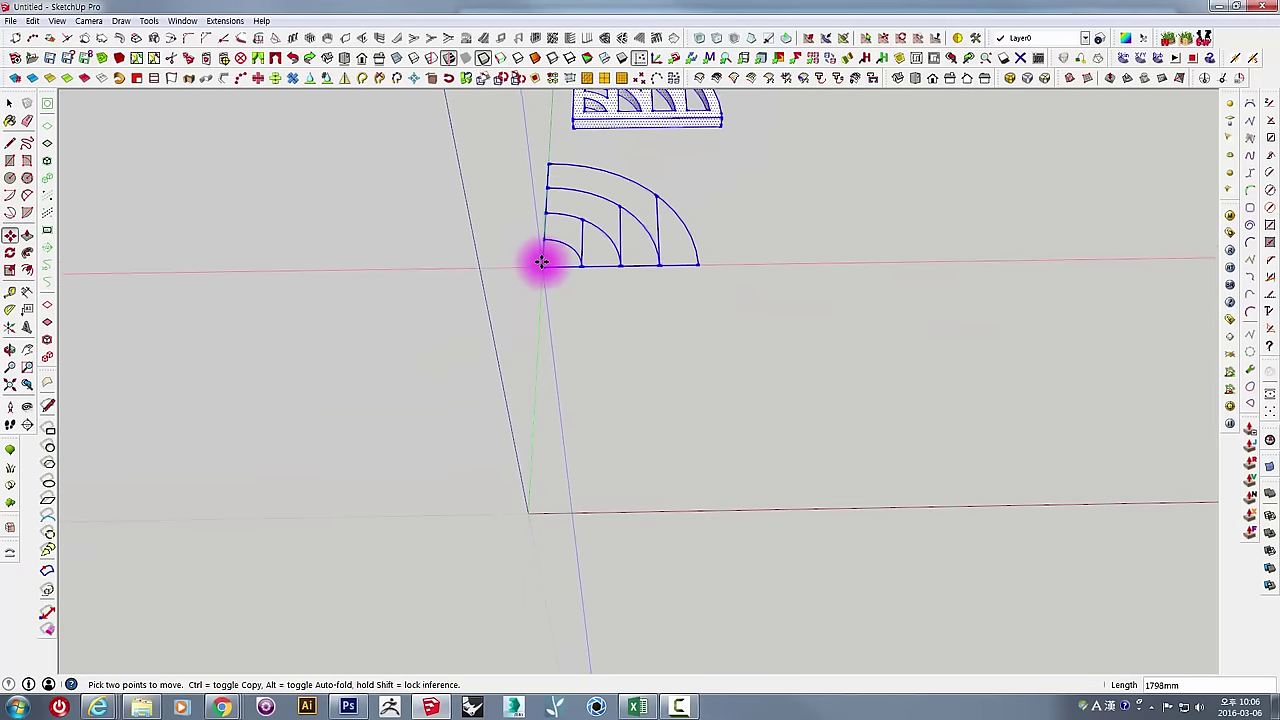
left_click(543, 251)
middle_click_drag(543, 251, 580, 429)
key("space")
left_click(612, 488)
Draw a straight edge from the origin along the red axis.
middle_click_drag(633, 529, 193, 346)
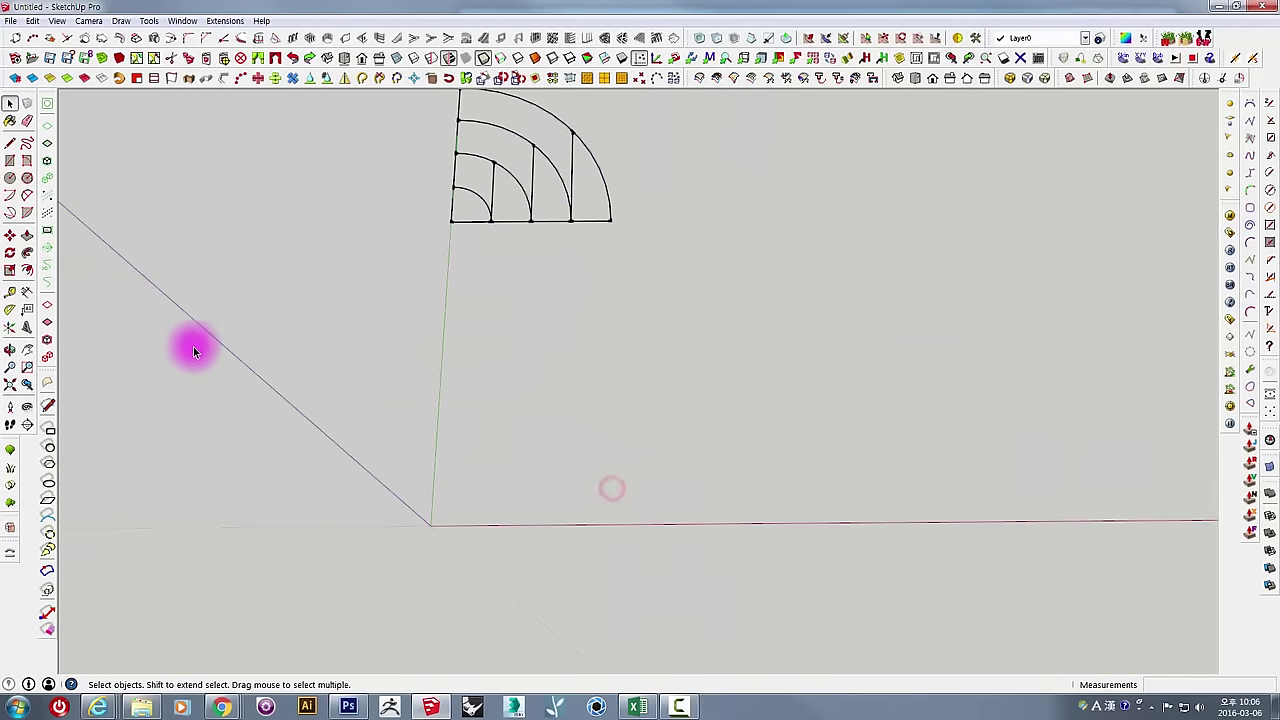
left_click(10, 145)
left_click(432, 524)
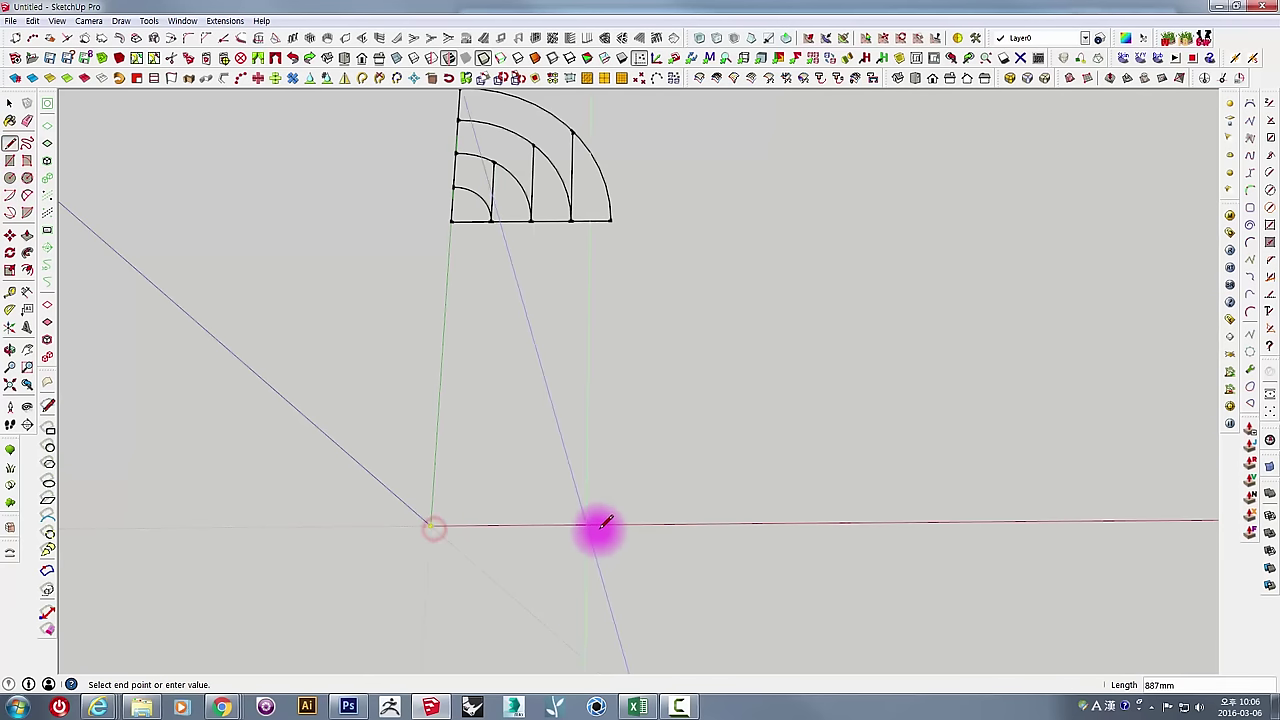
middle_click_drag(614, 523, 708, 503)
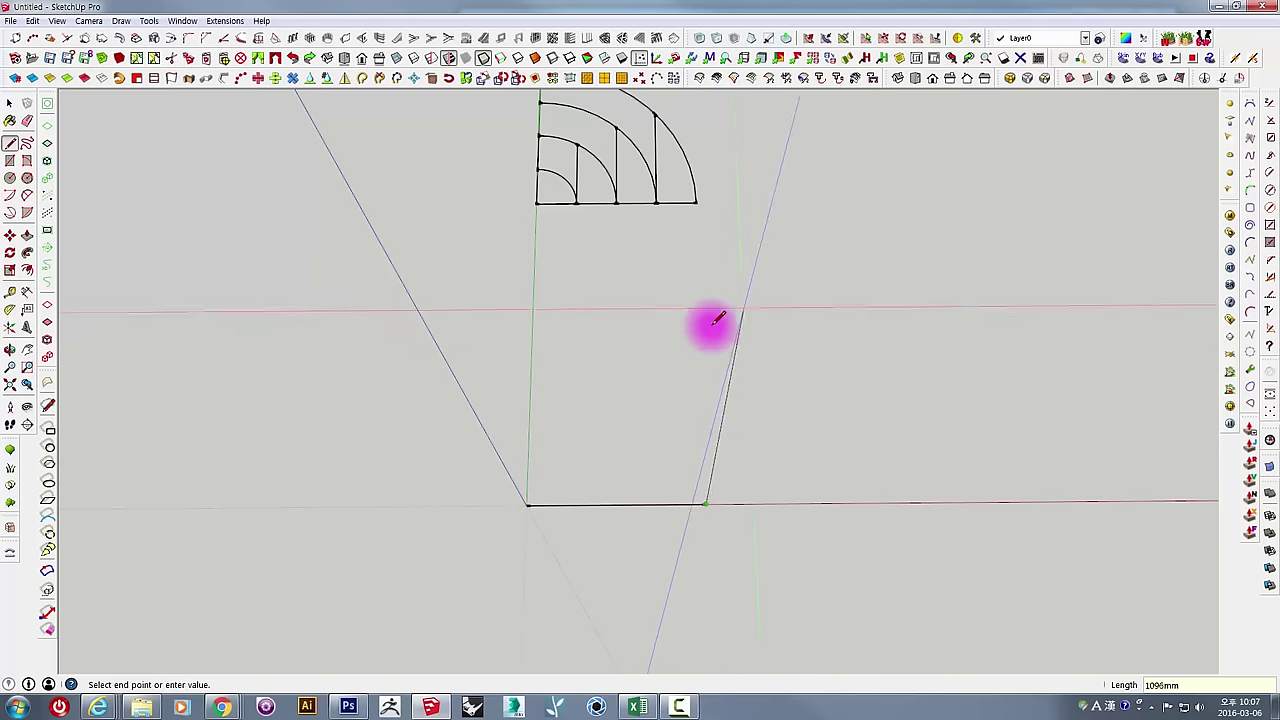
key("Escape")
key("space")
middle_click_drag(669, 443, 652, 358)
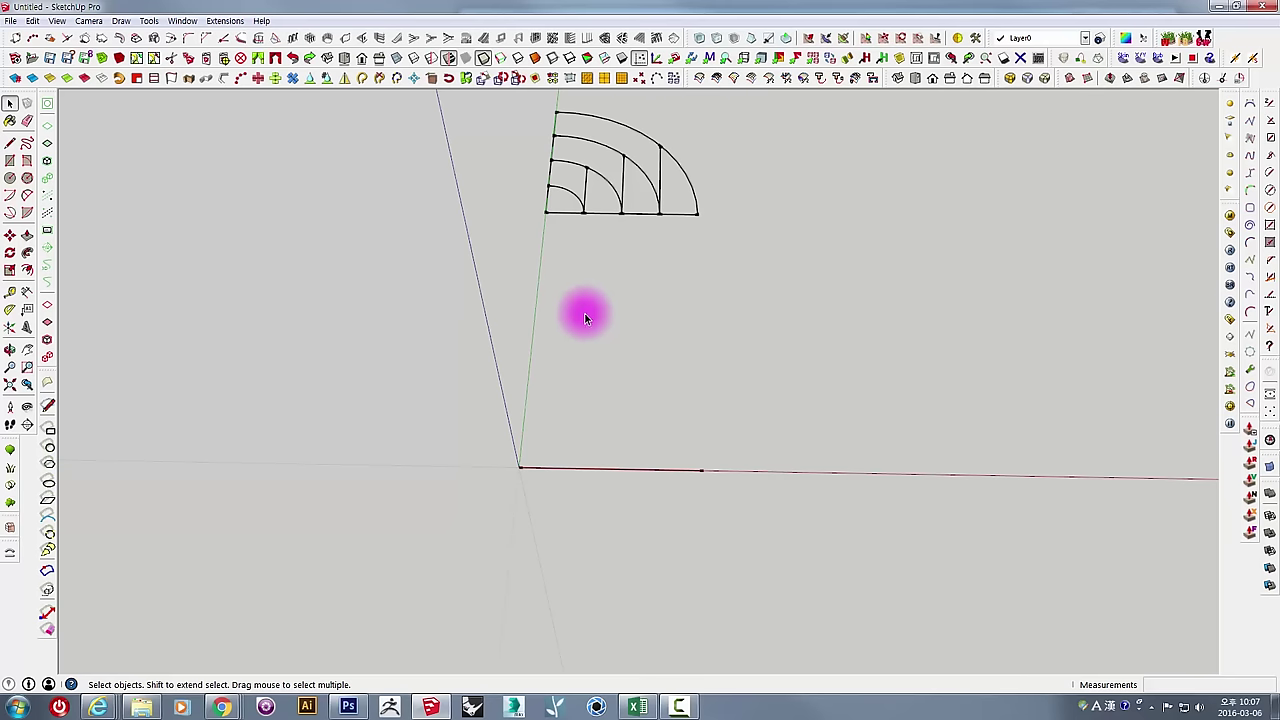
Rotate-copy the edge 90° about the origin to make an upright edge.
mouse_move(585, 318)
middle_mouse_down()
mouse_move(566, 345)
mouse_move(610, 339)
mouse_move(629, 612)
middle_mouse_up()
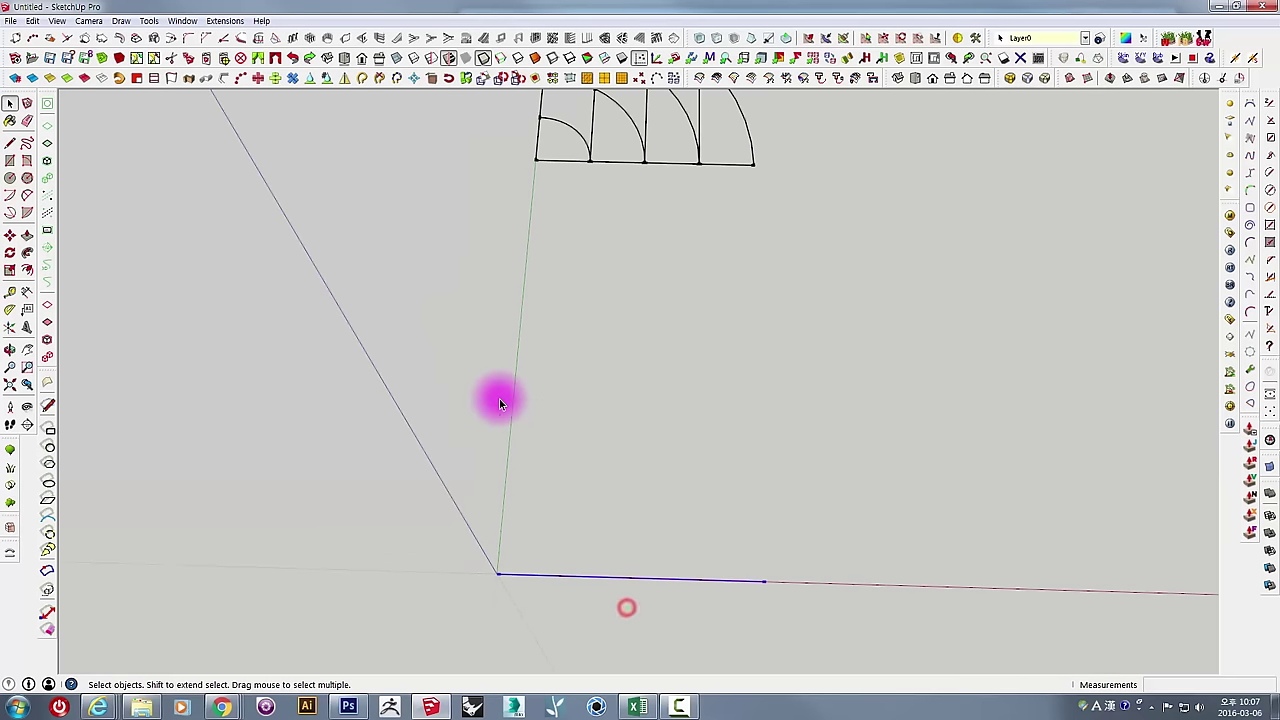
mouse_move(501, 403)
middle_mouse_down()
mouse_move(543, 380)
mouse_move(474, 460)
middle_mouse_up()
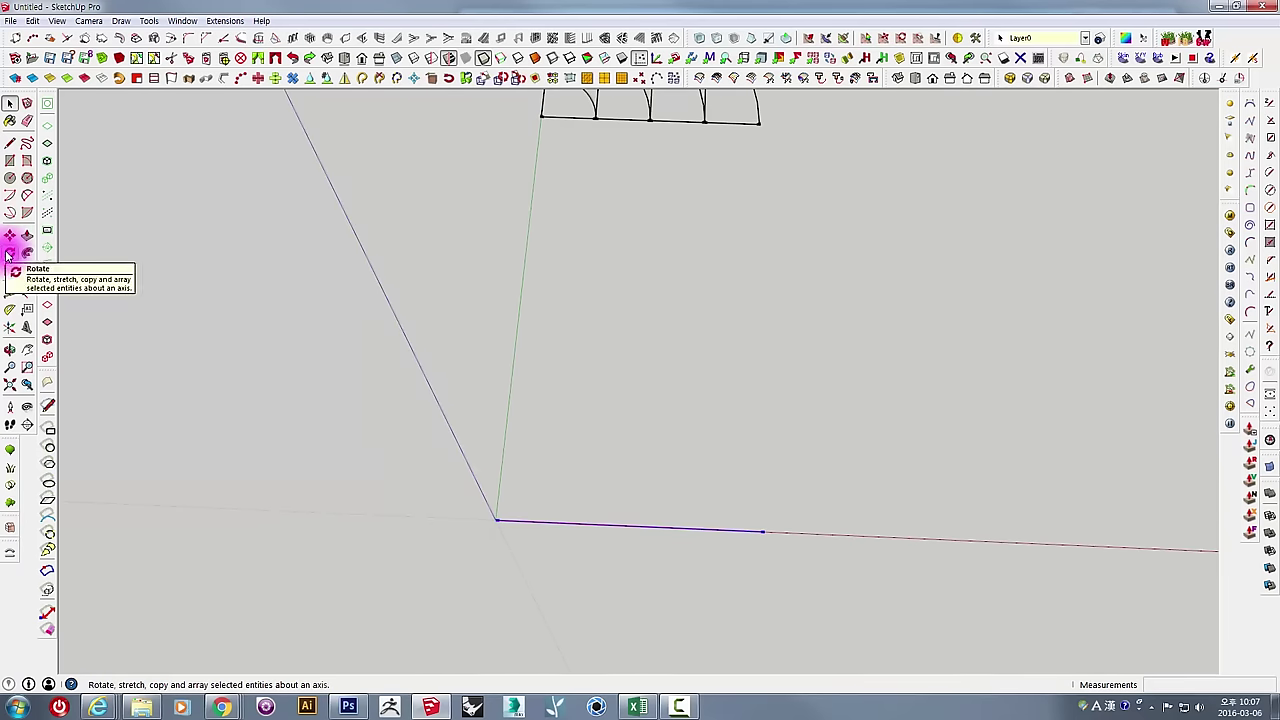
key("q")
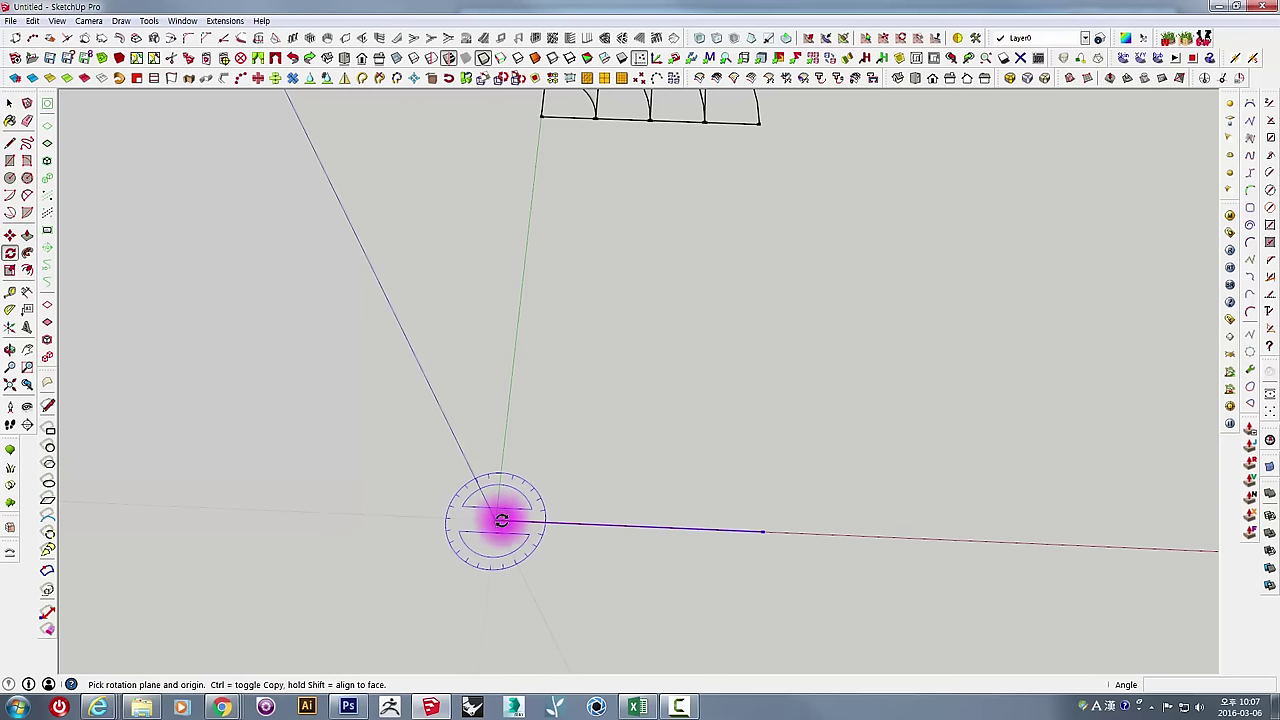
left_click(497, 520)
left_click(628, 525)
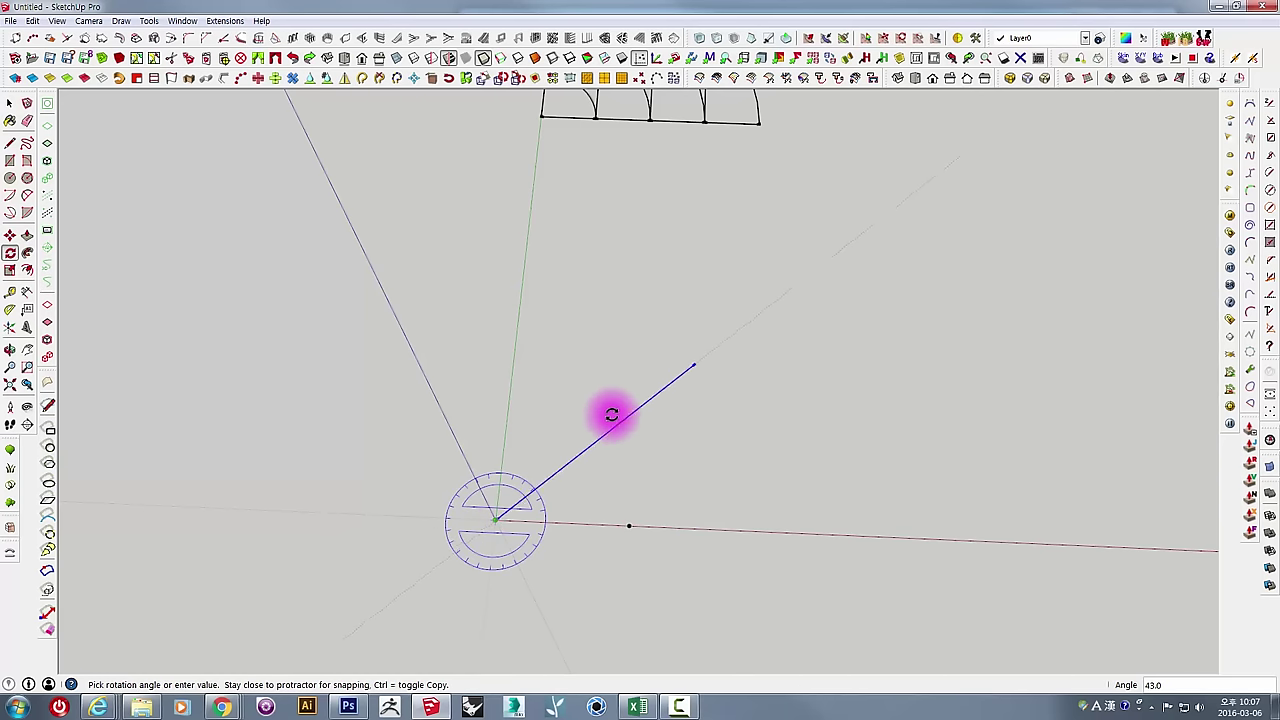
left_click(528, 263)
mouse_move(829, 400)
middle_mouse_down()
mouse_move(909, 418)
mouse_move(830, 530)
mouse_move(737, 491)
mouse_move(657, 506)
mouse_move(668, 596)
middle_mouse_up()
Divide the horizontal red-axis edge into 4 equal 250 mm segments.
left_click(605, 549)
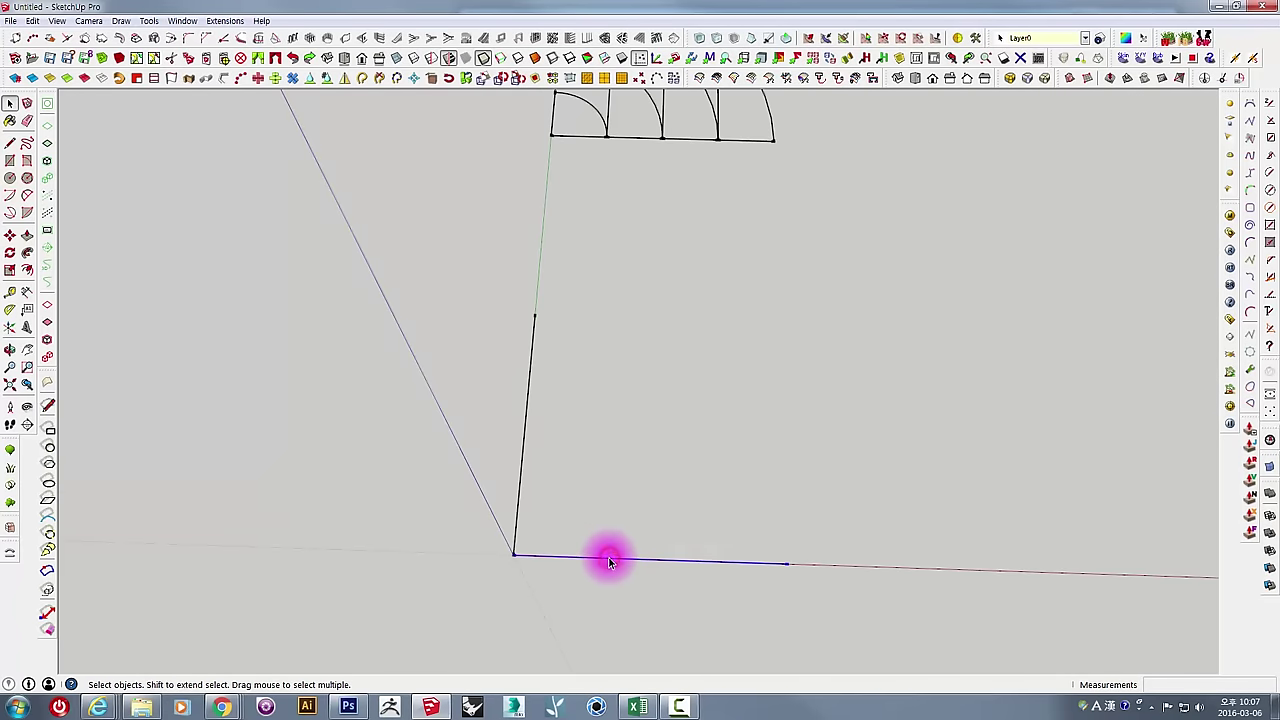
right_click(610, 562)
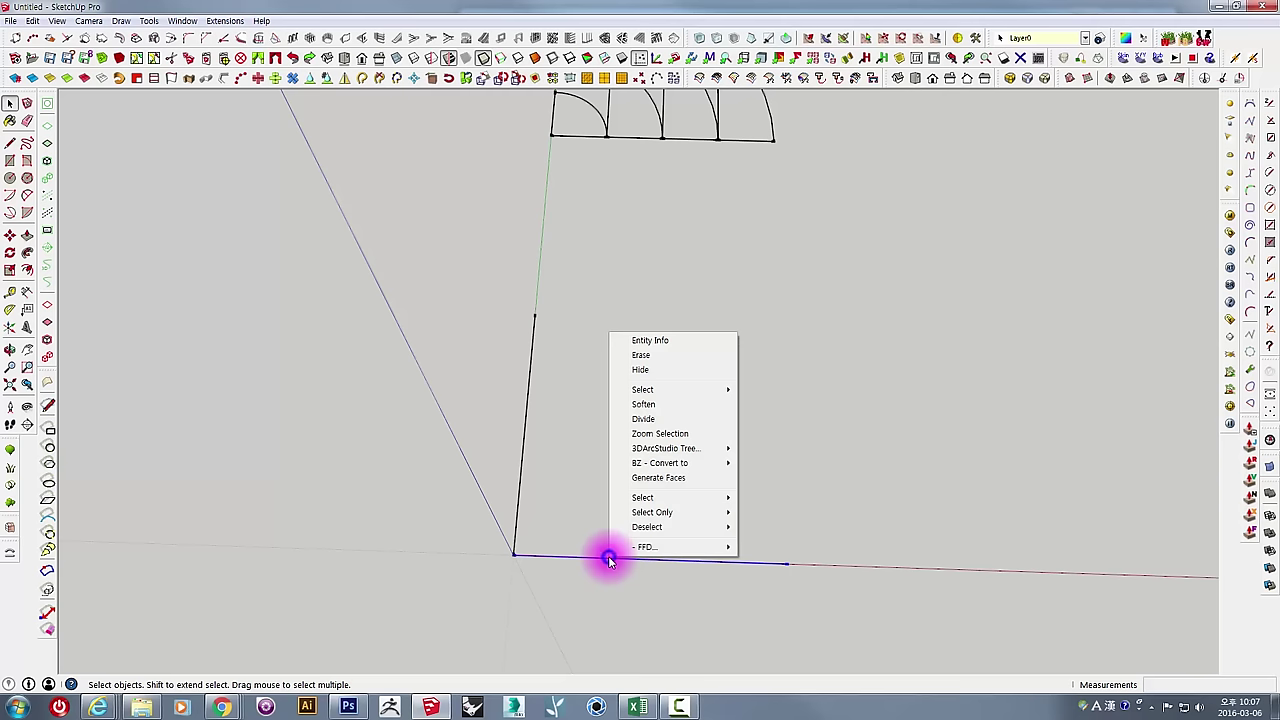
left_click(664, 421)
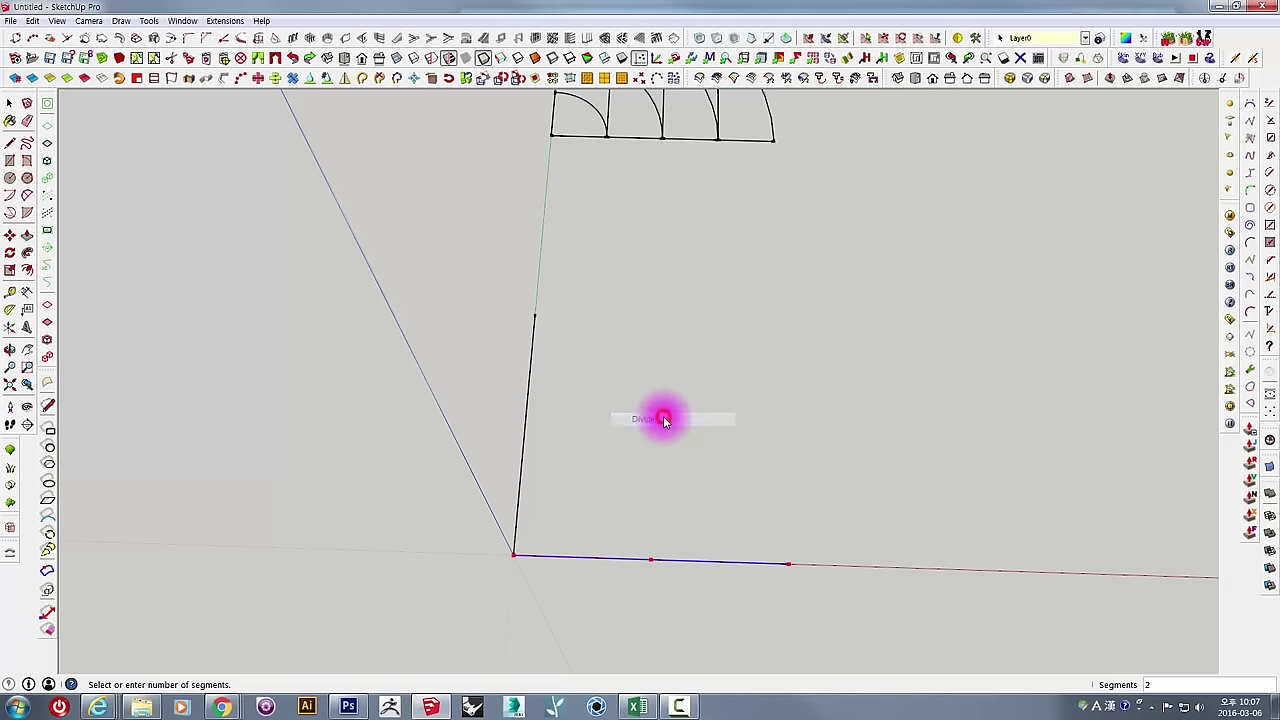
left_click(578, 491)
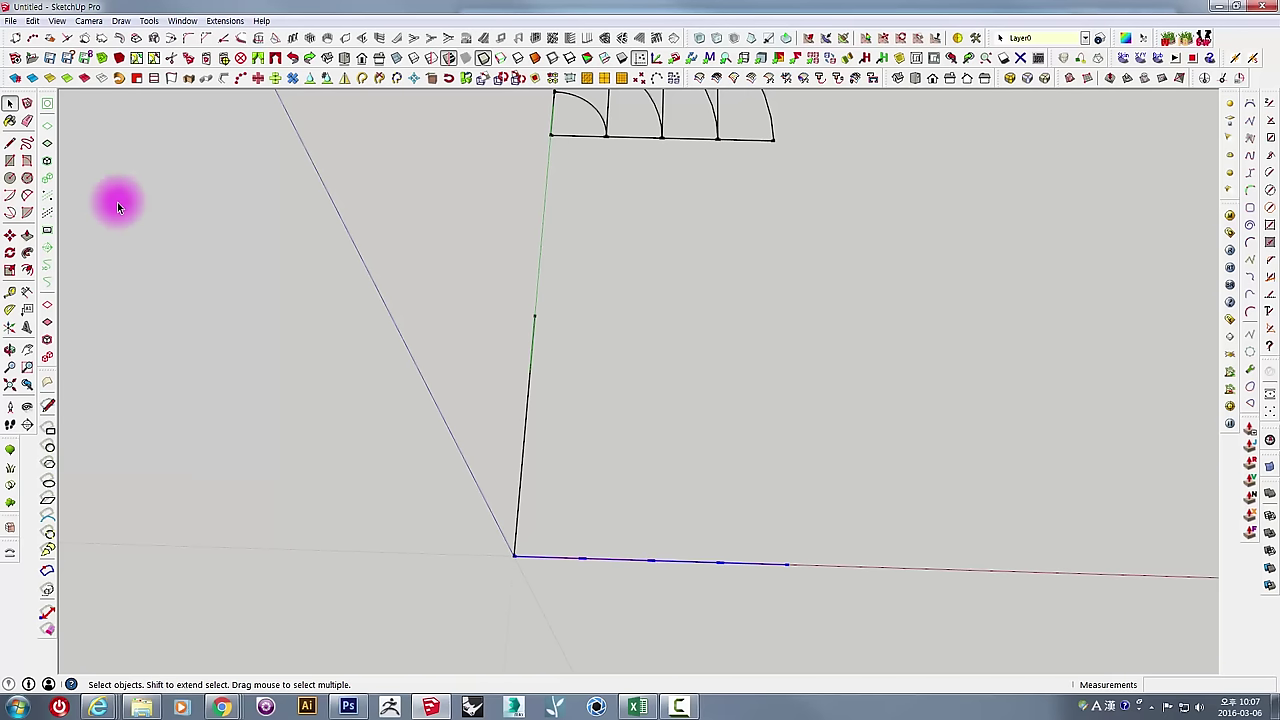
Draw four concentric 90° arcs centred on the corner, through each base division point.
left_click(9, 198)
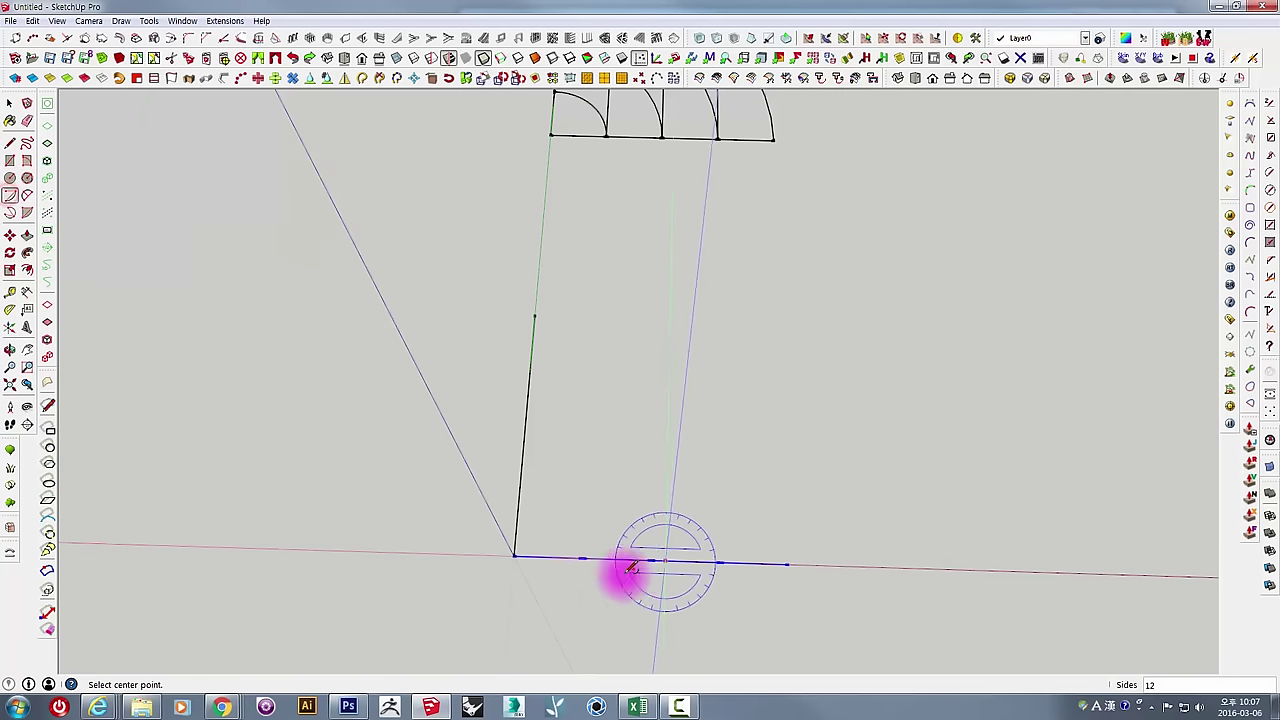
left_click(516, 556)
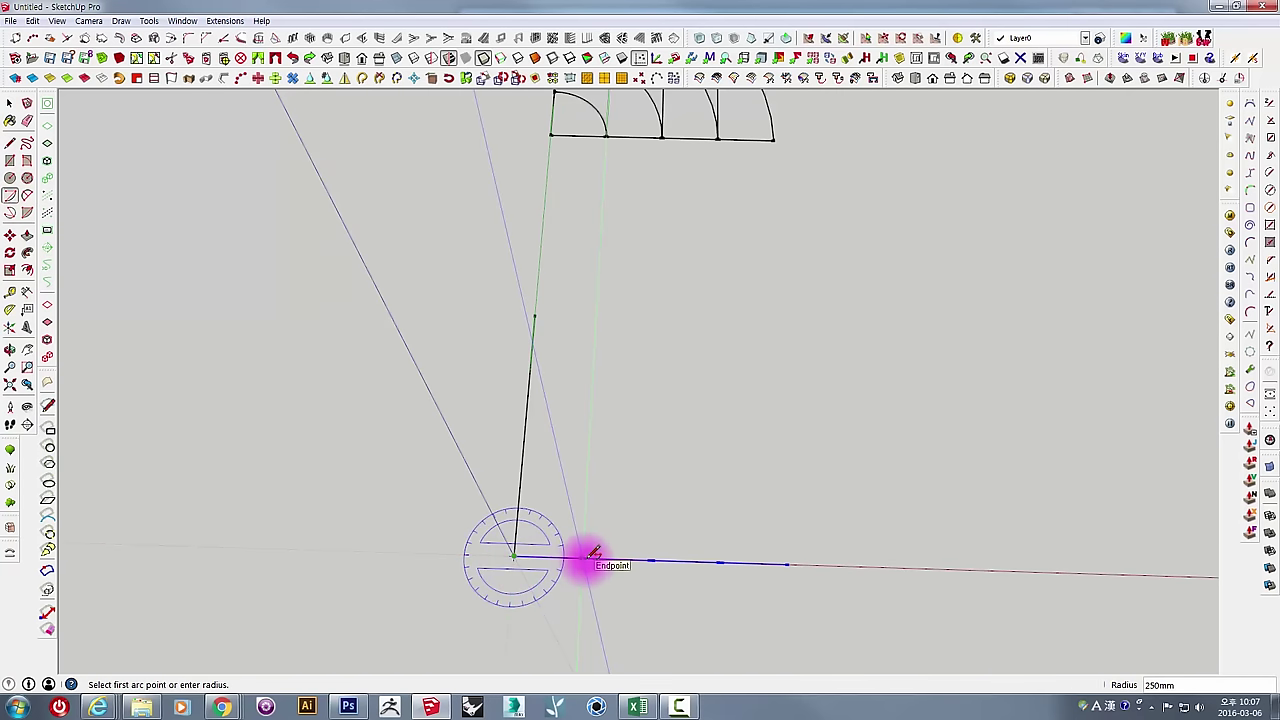
left_click(583, 558)
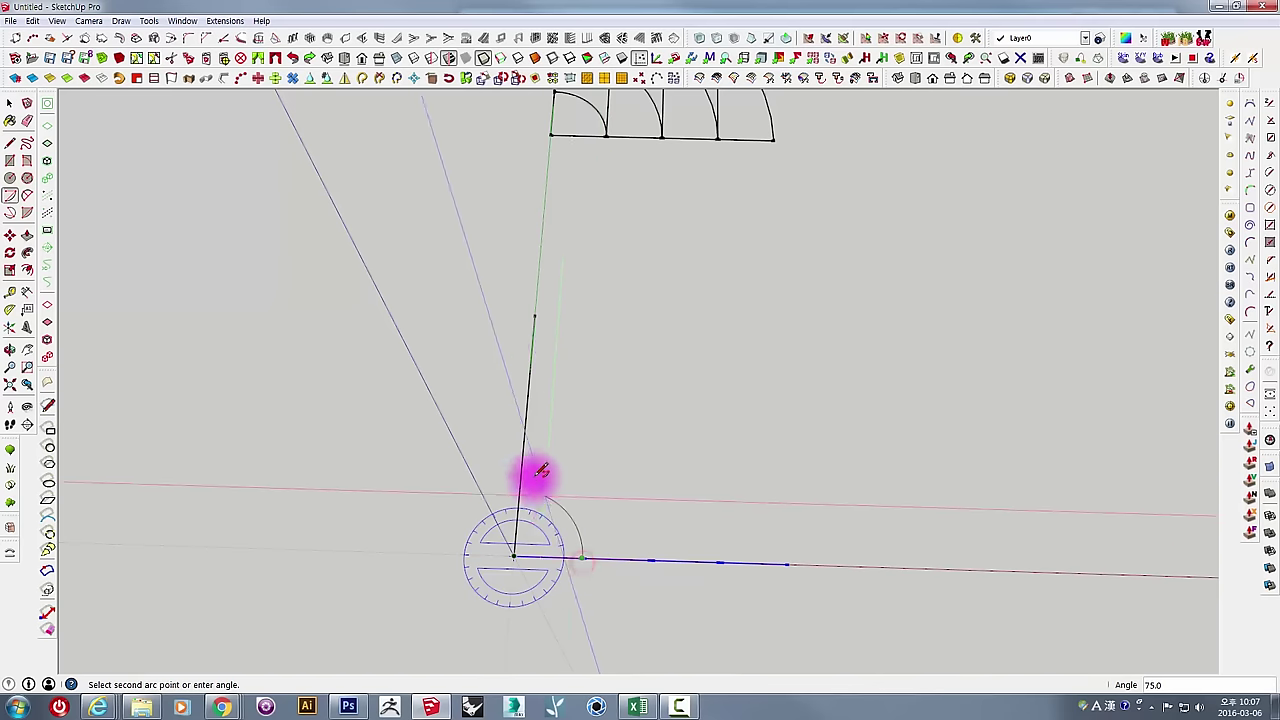
left_click(523, 470)
left_click(515, 555)
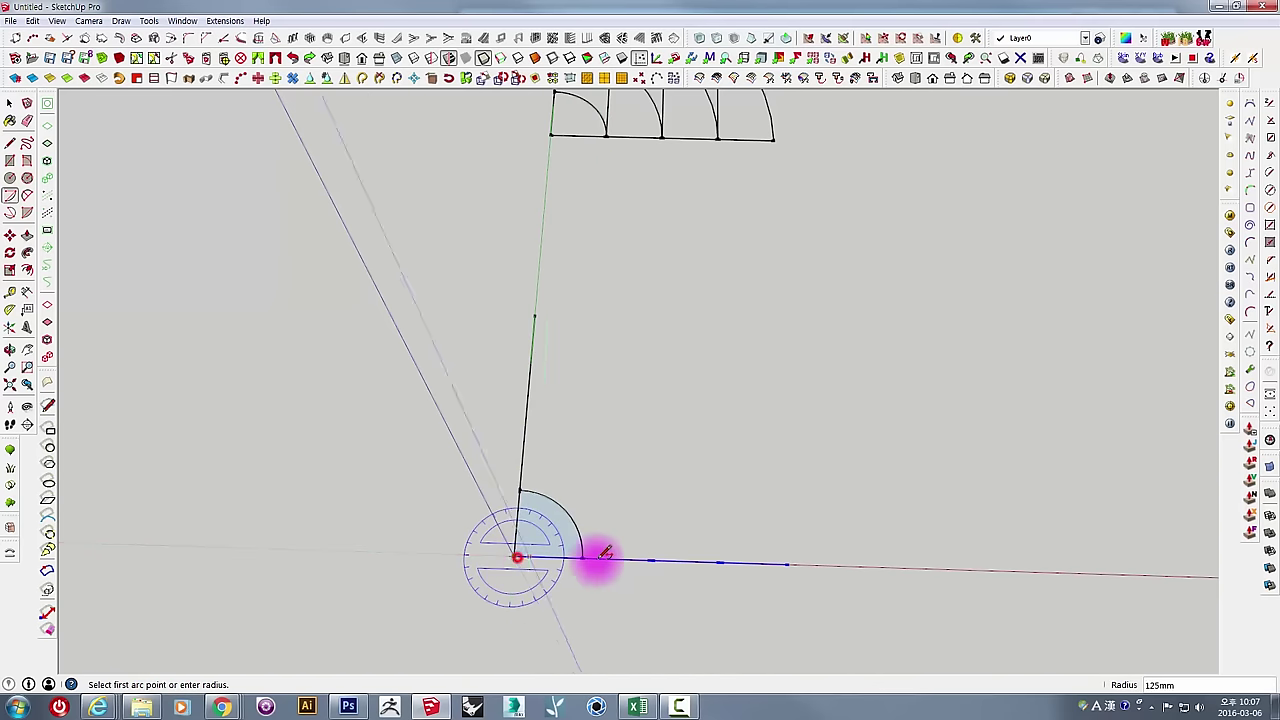
left_click(651, 560)
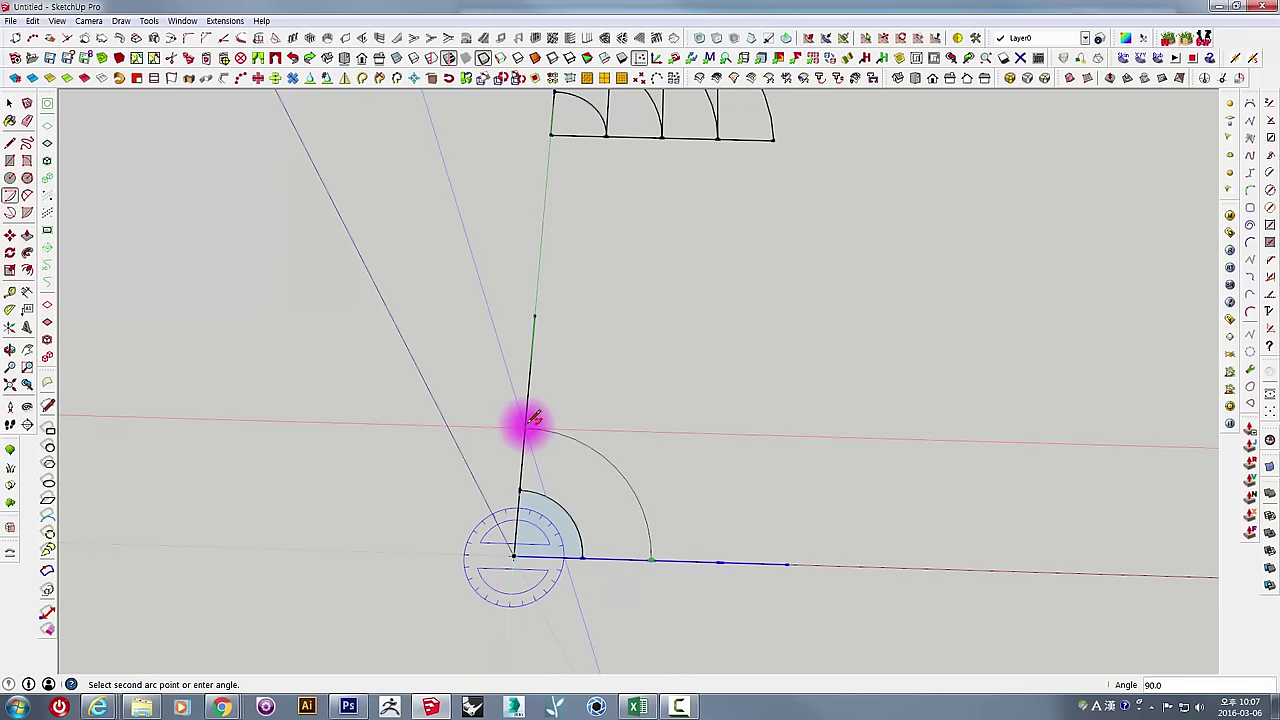
left_click(524, 428)
left_click(514, 555)
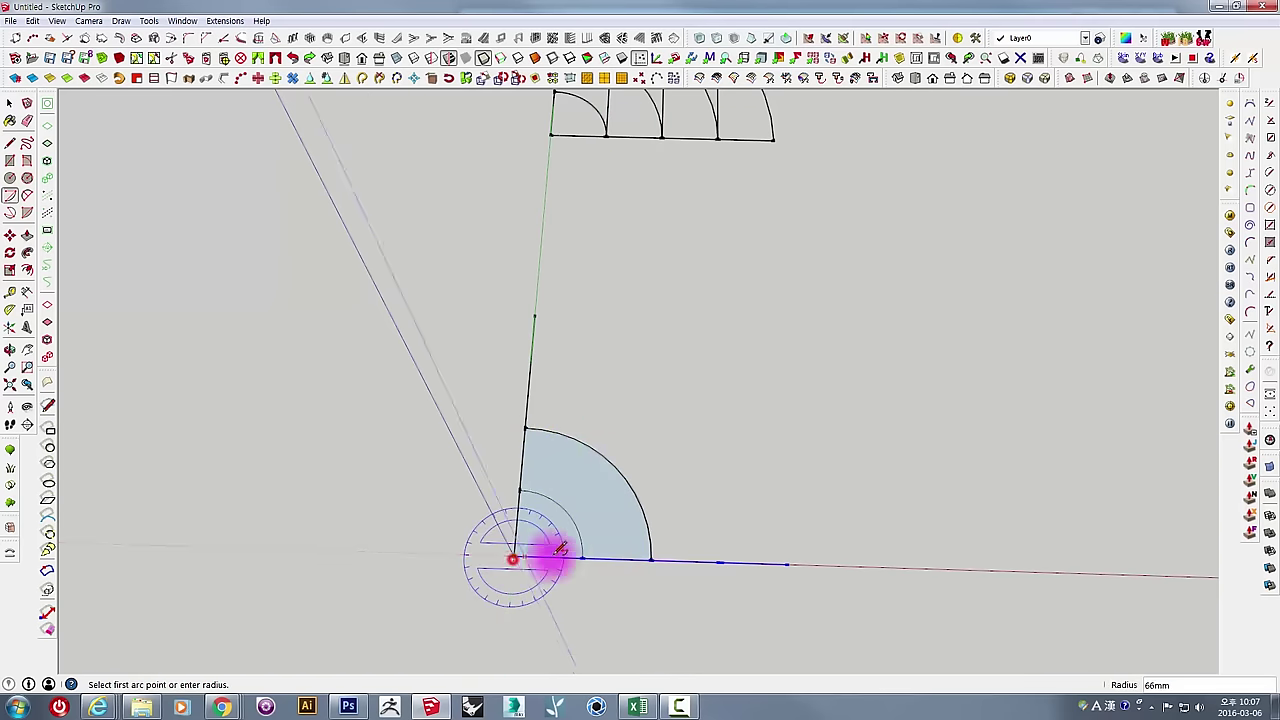
left_click(720, 563)
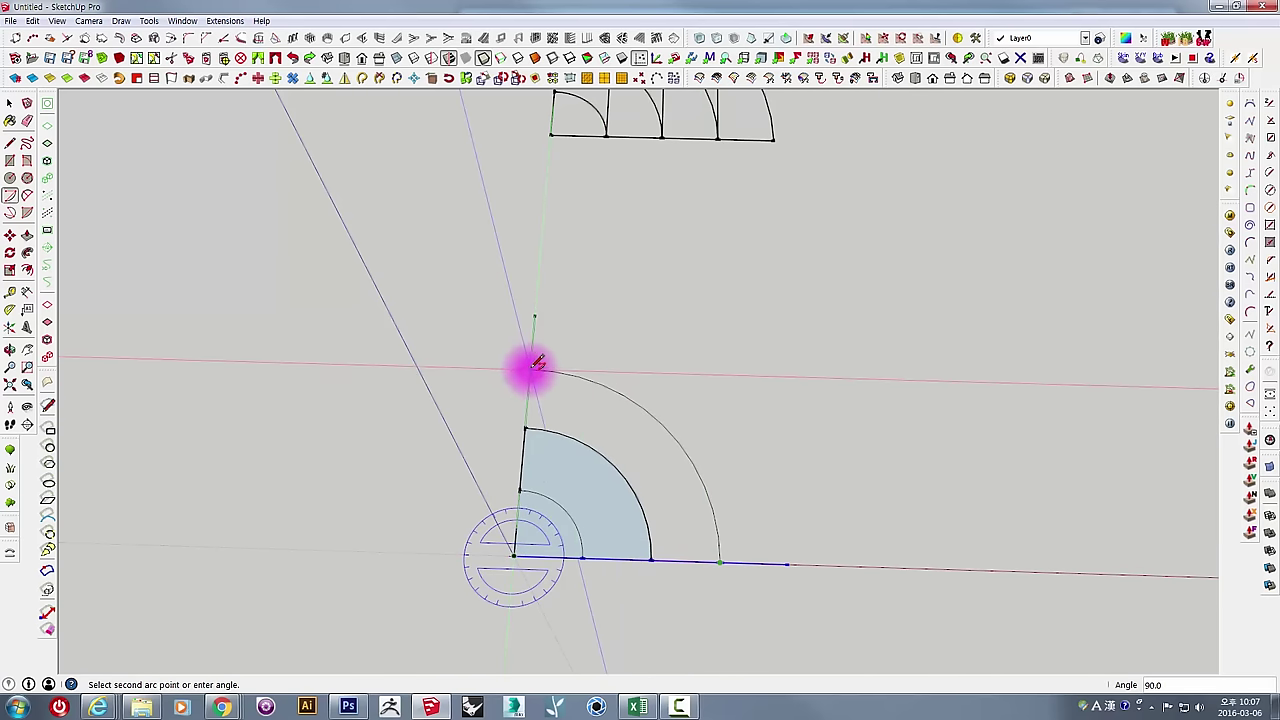
left_click(513, 556)
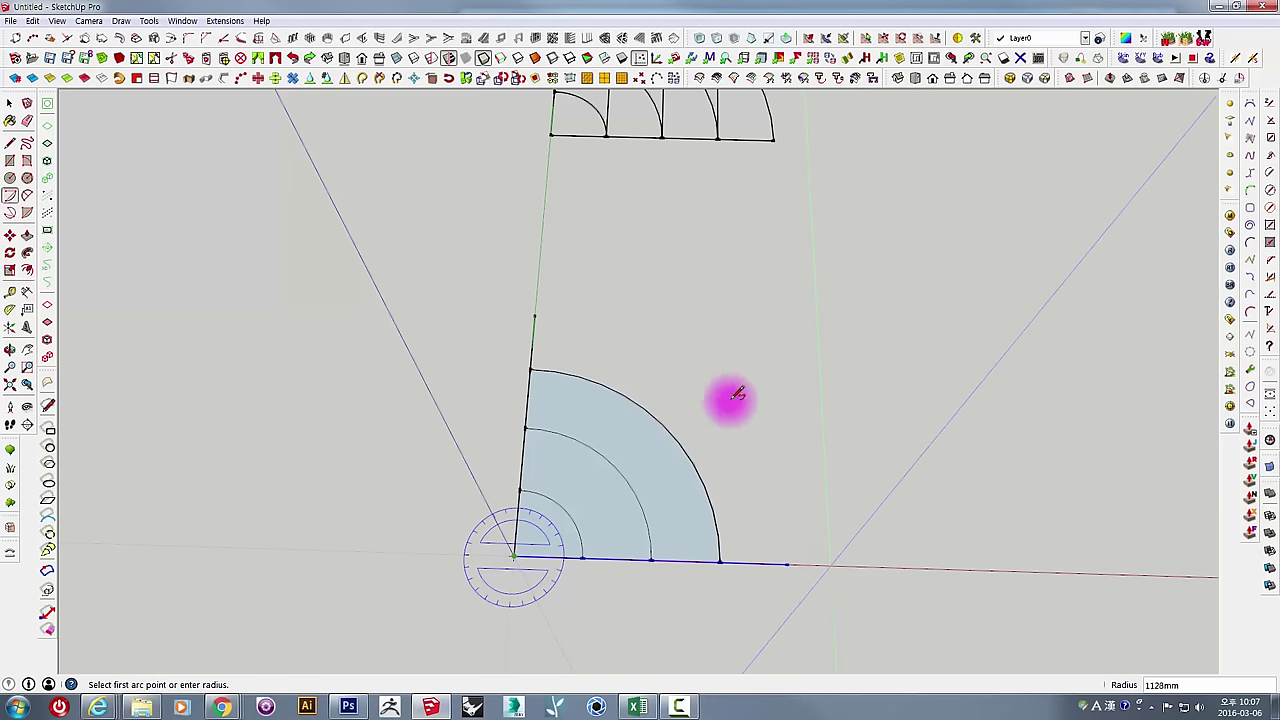
left_click(790, 563)
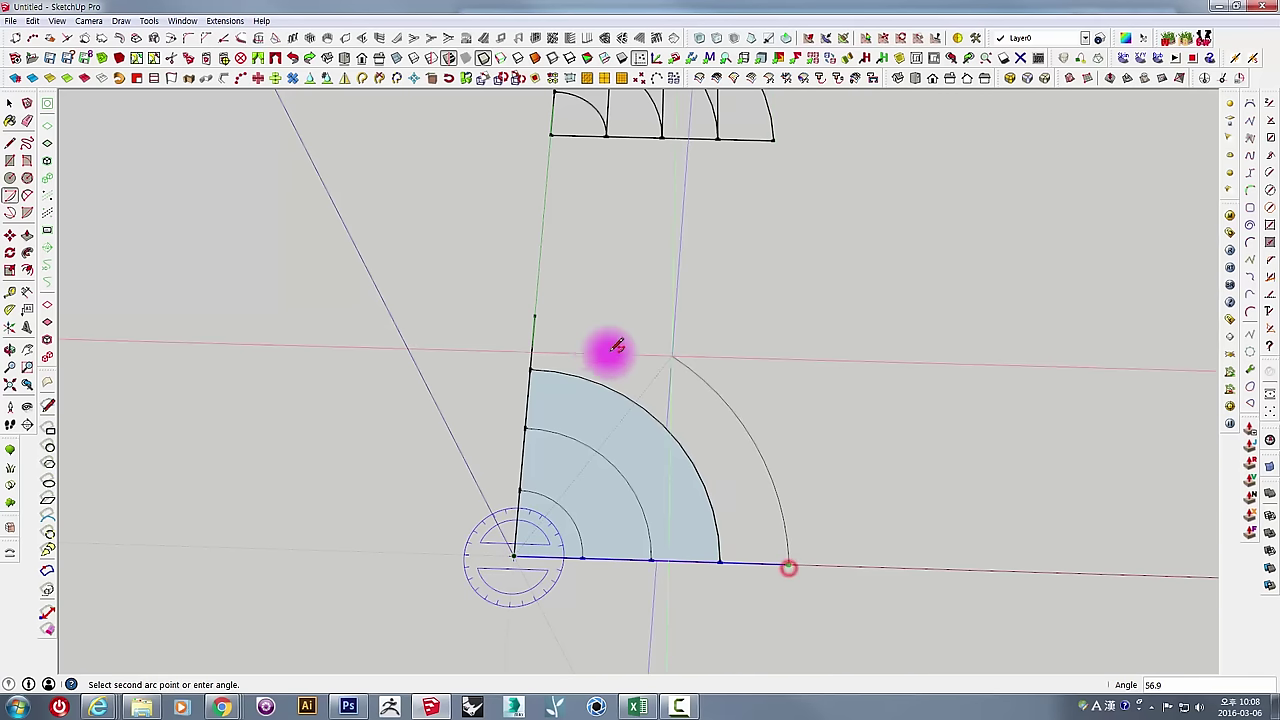
left_click(537, 318)
Orbit to view both fan drawings and begin an upright line at a base point.
scroll(749, 557, "up", 1)
scroll(786, 557, "up", 1)
scroll(829, 563, "up", 2)
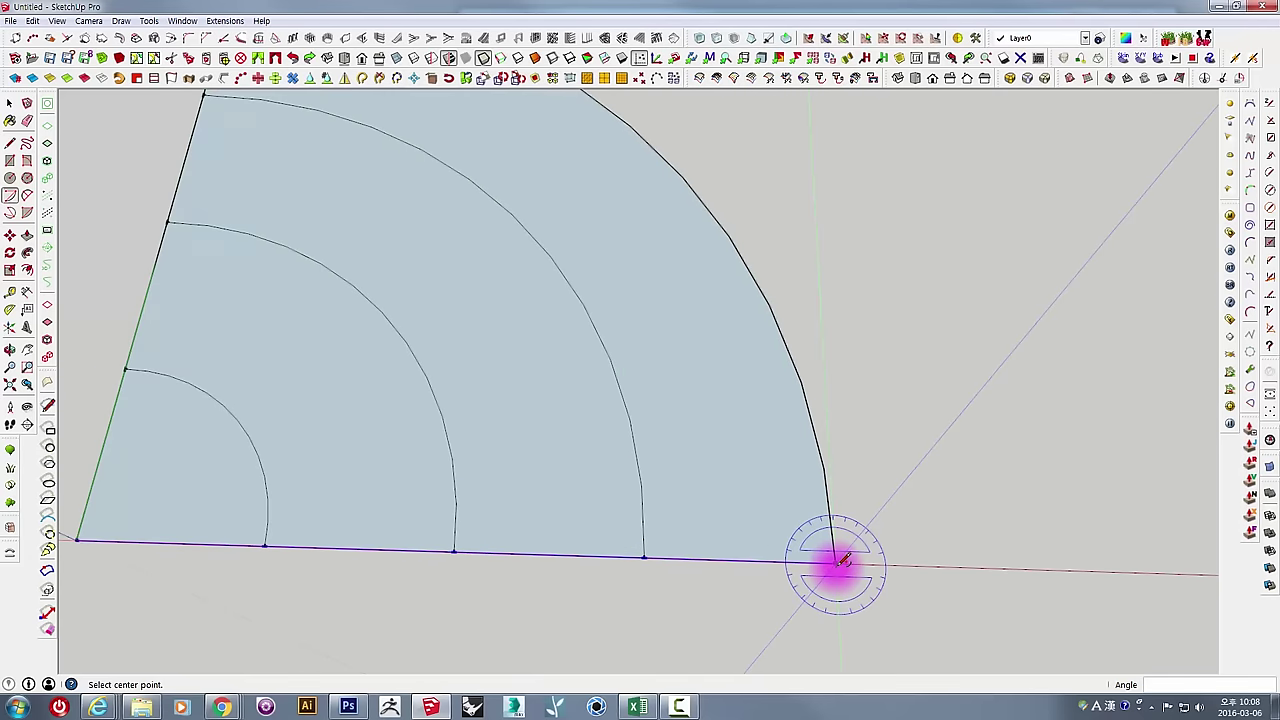
scroll(838, 562, "down", 2)
scroll(838, 562, "down", 3)
mouse_move(829, 560)
middle_mouse_down()
mouse_move(751, 580)
mouse_move(737, 520)
mouse_move(690, 527)
middle_mouse_up()
middle_click_drag(400, 420, 540, 530)
left_click(589, 601)
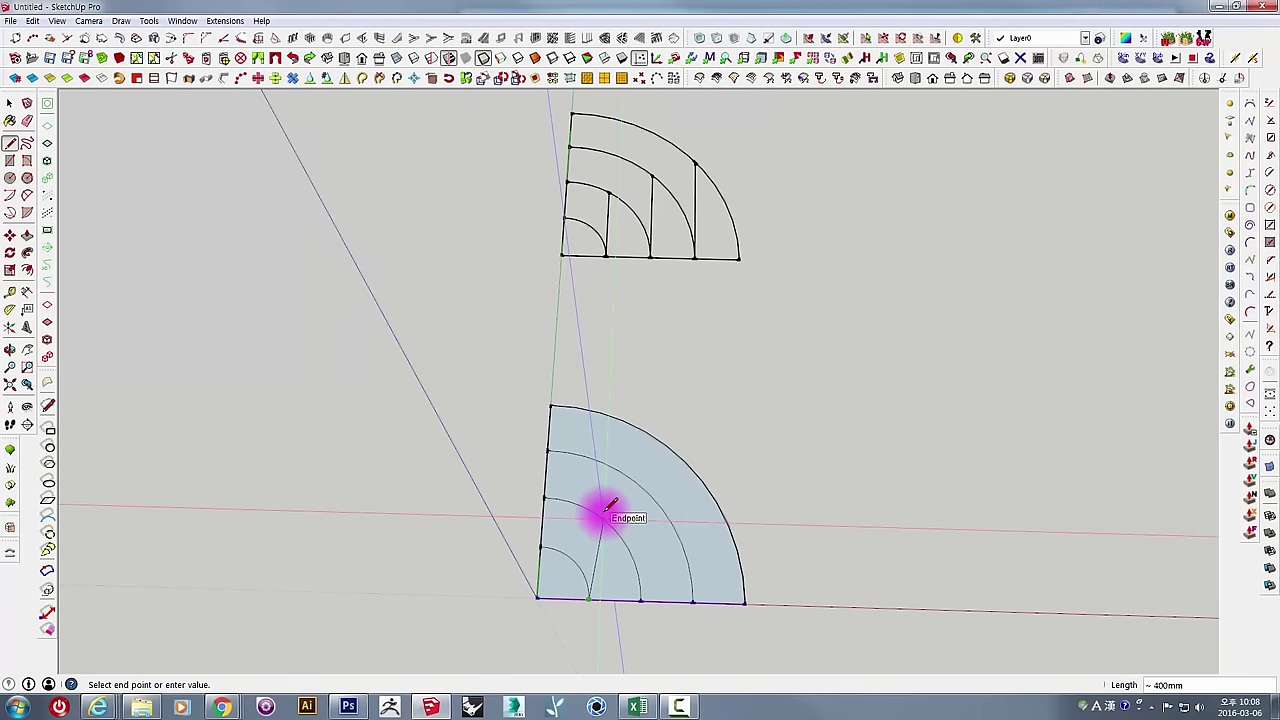
Draw three vertical lines from the base points, ending past the second, third and outer arcs.
left_click(610, 505)
scroll(605, 510, "up", 2)
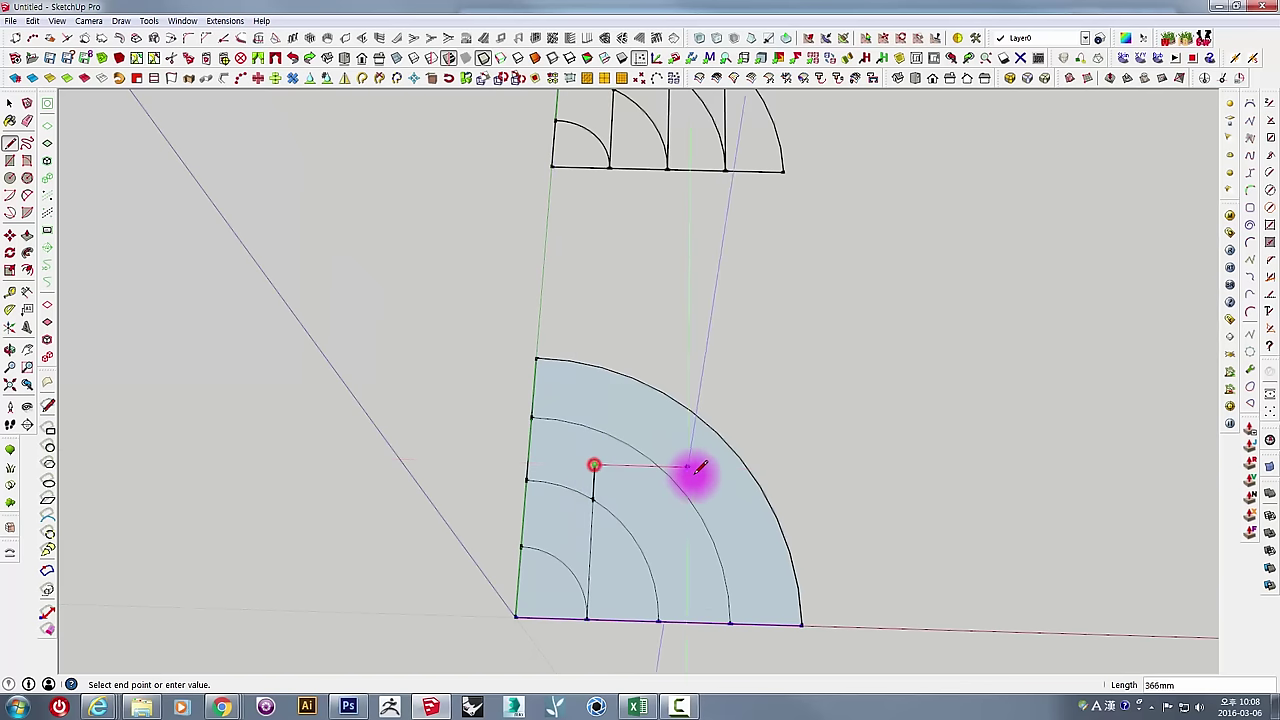
key("space")
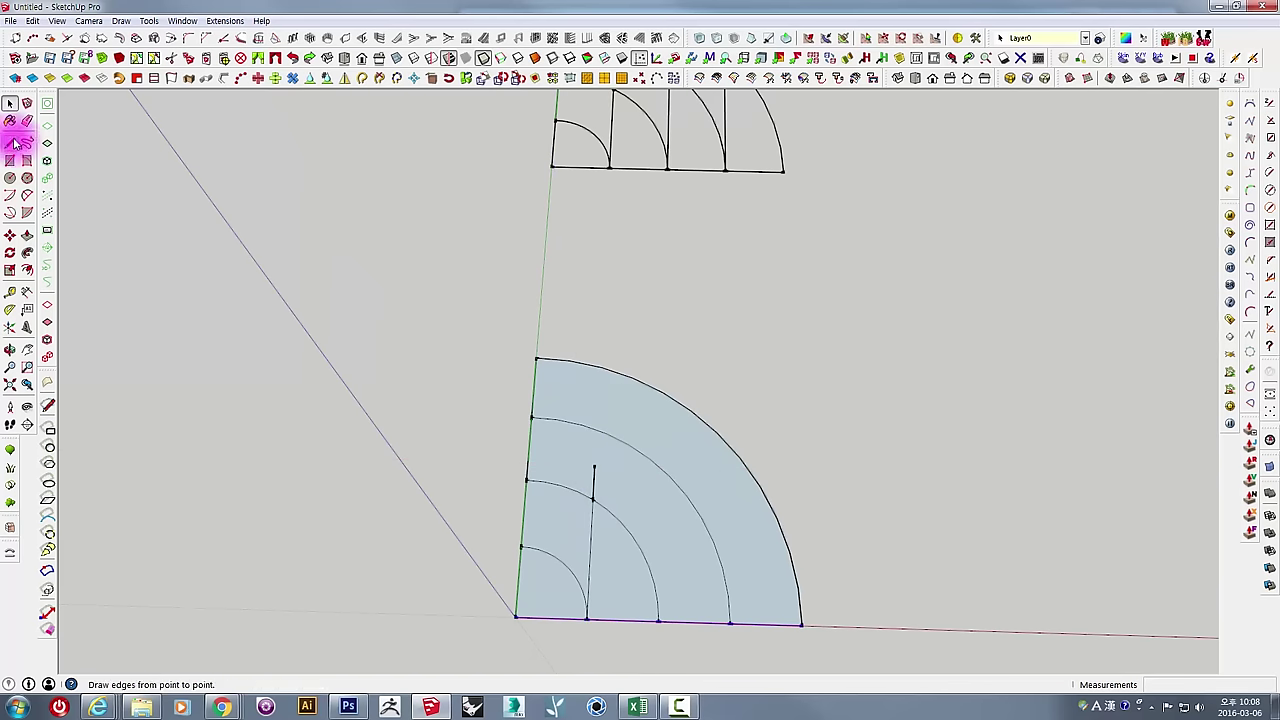
left_click(10, 142)
left_click(662, 619)
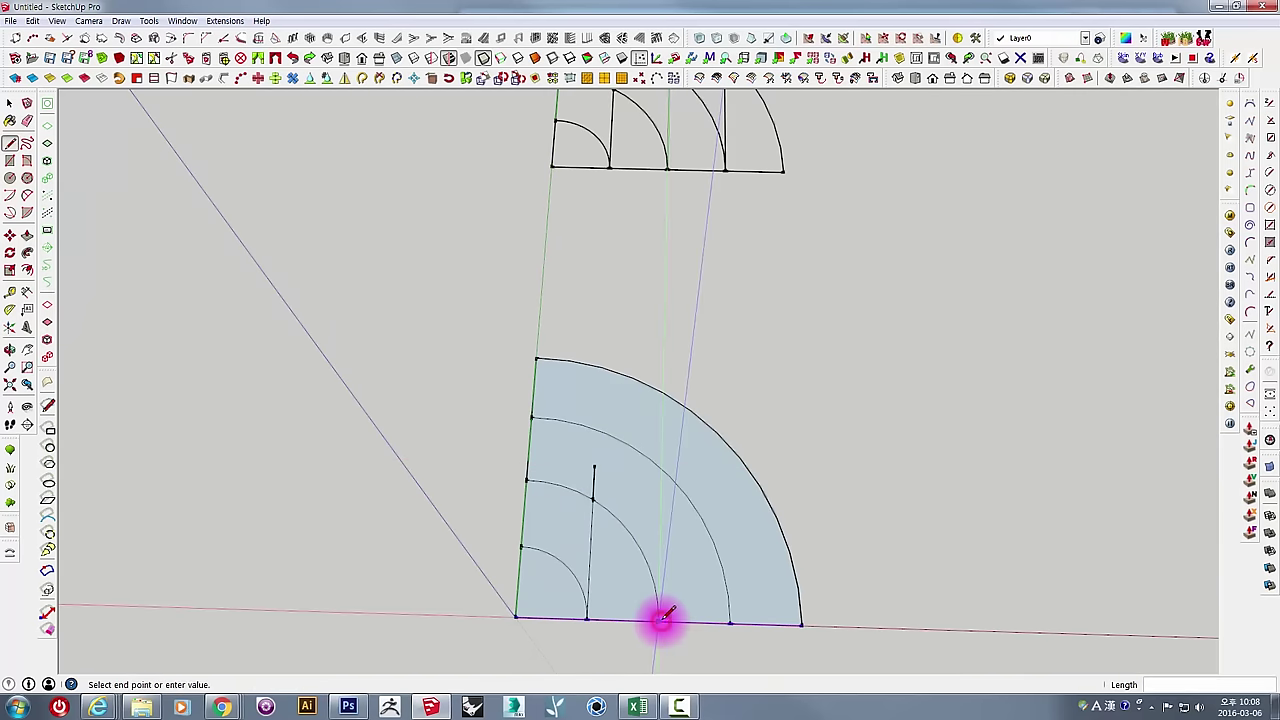
left_click(668, 432)
key("space")
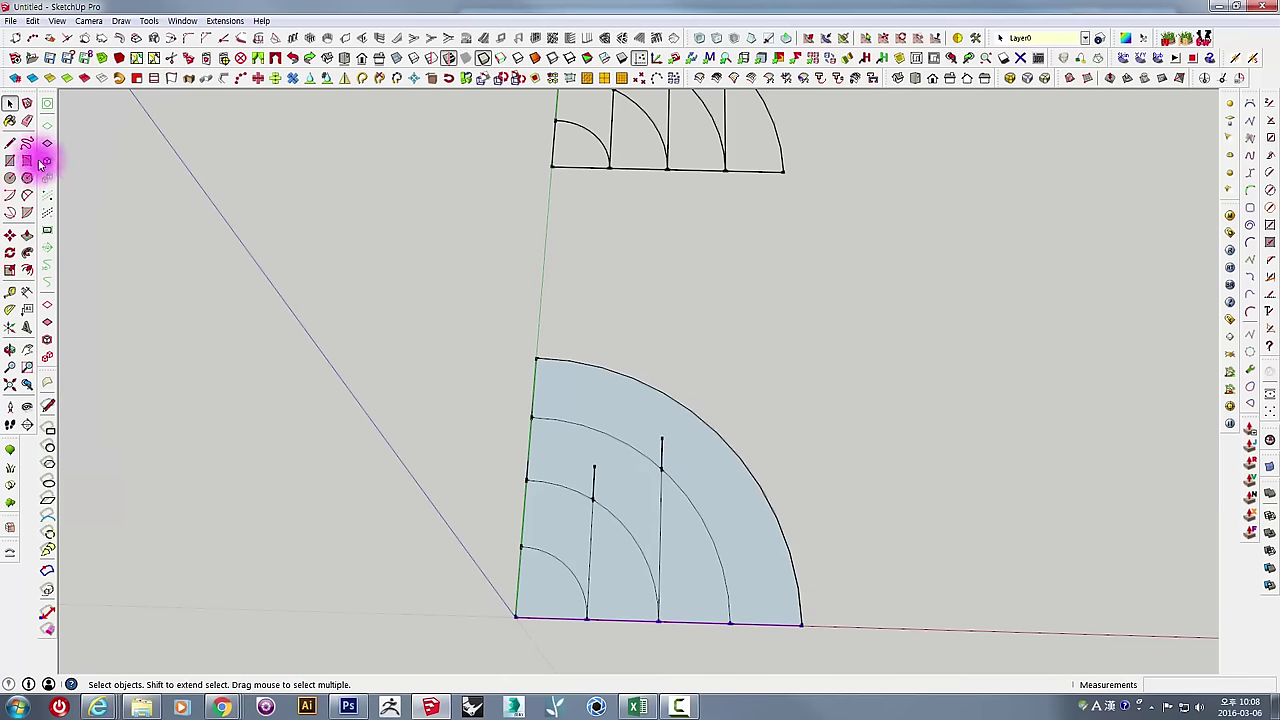
left_click(14, 145)
left_click(729, 622)
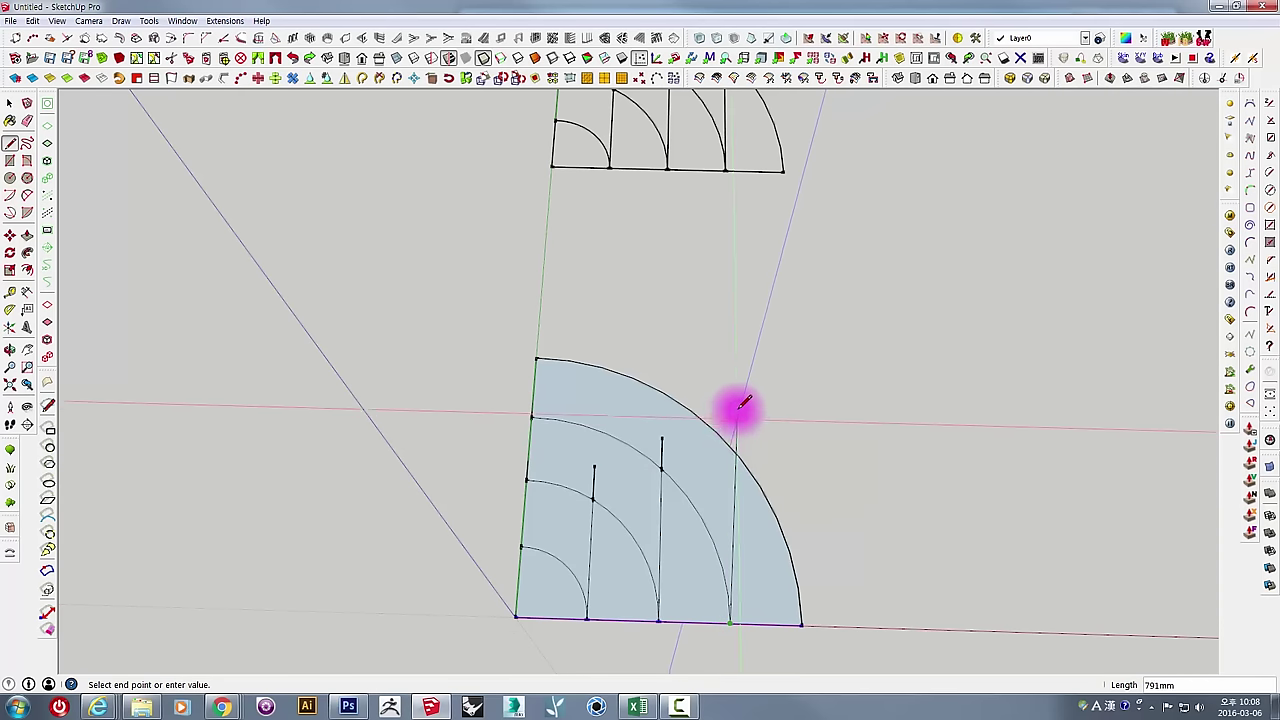
middle_click_drag(743, 400, 740, 388)
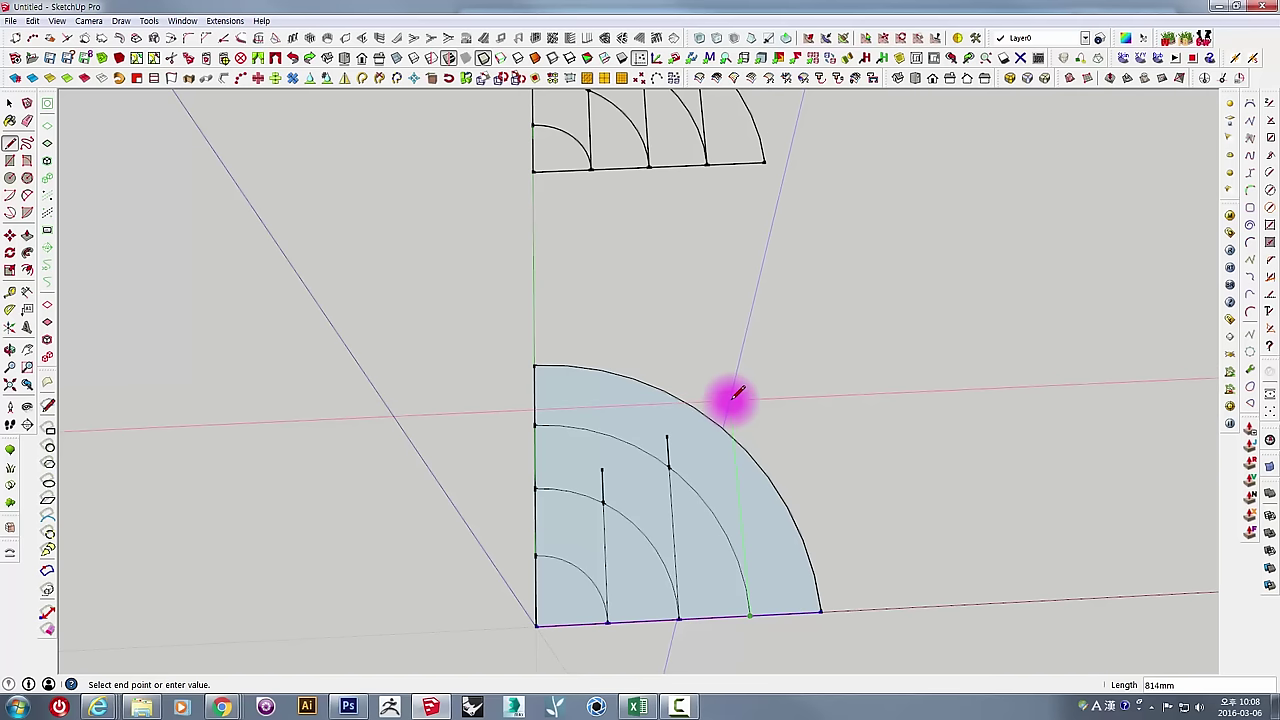
left_click(731, 402)
key("Escape")
mouse_move(823, 373)
middle_mouse_down()
mouse_move(820, 454)
mouse_move(720, 449)
mouse_move(709, 400)
mouse_move(735, 400)
middle_mouse_up()
key("e")
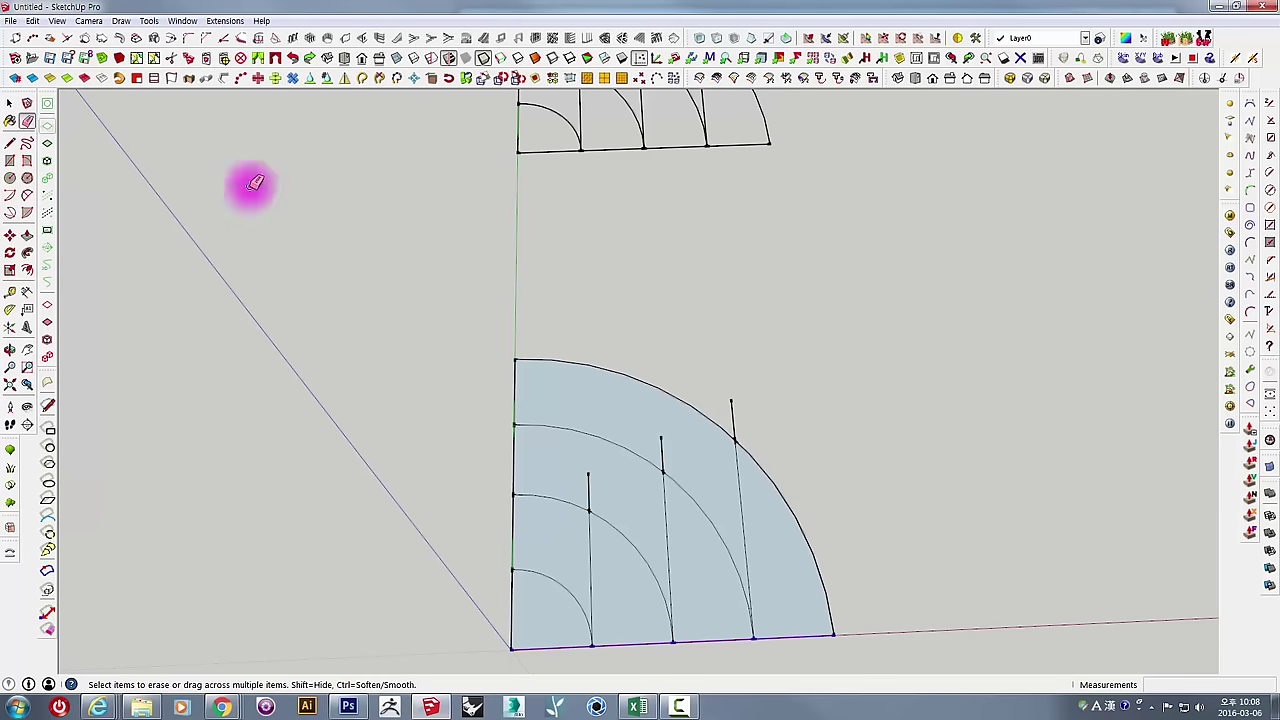
Erase the line stubs sticking up past the arcs with the Eraser.
left_click_drag(736, 414, 592, 489)
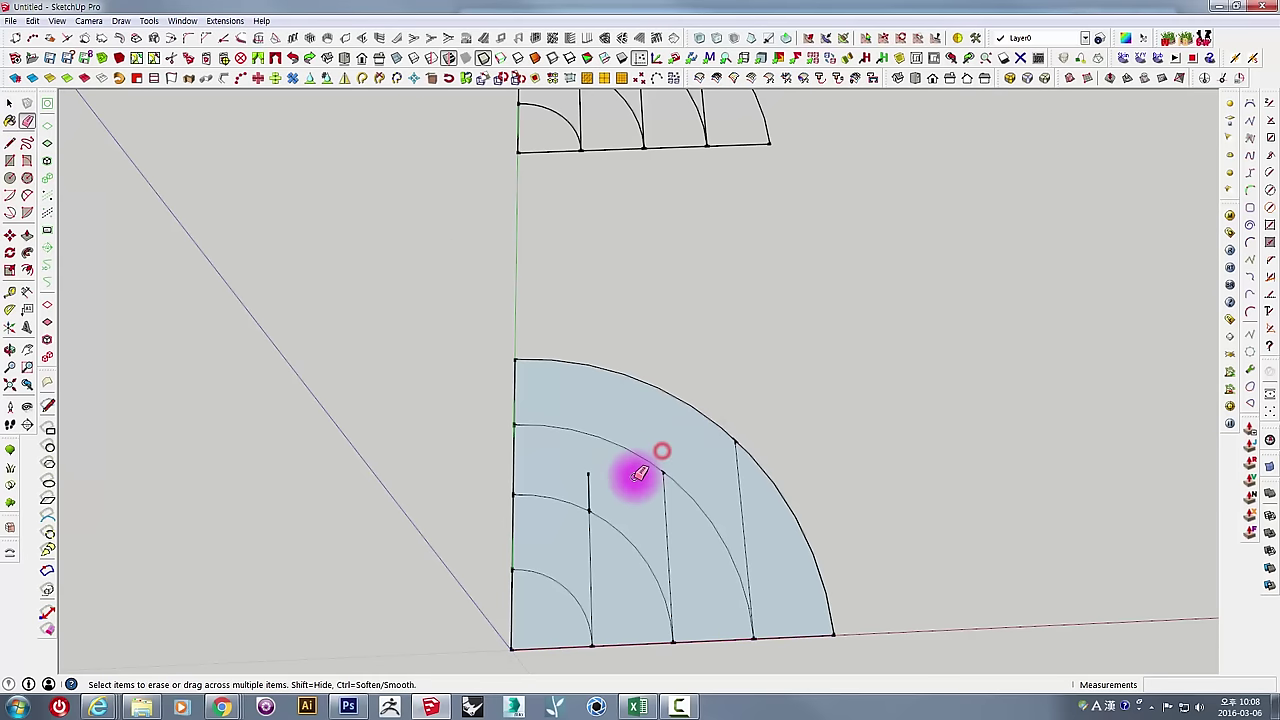
scroll(590, 492, "down", 3)
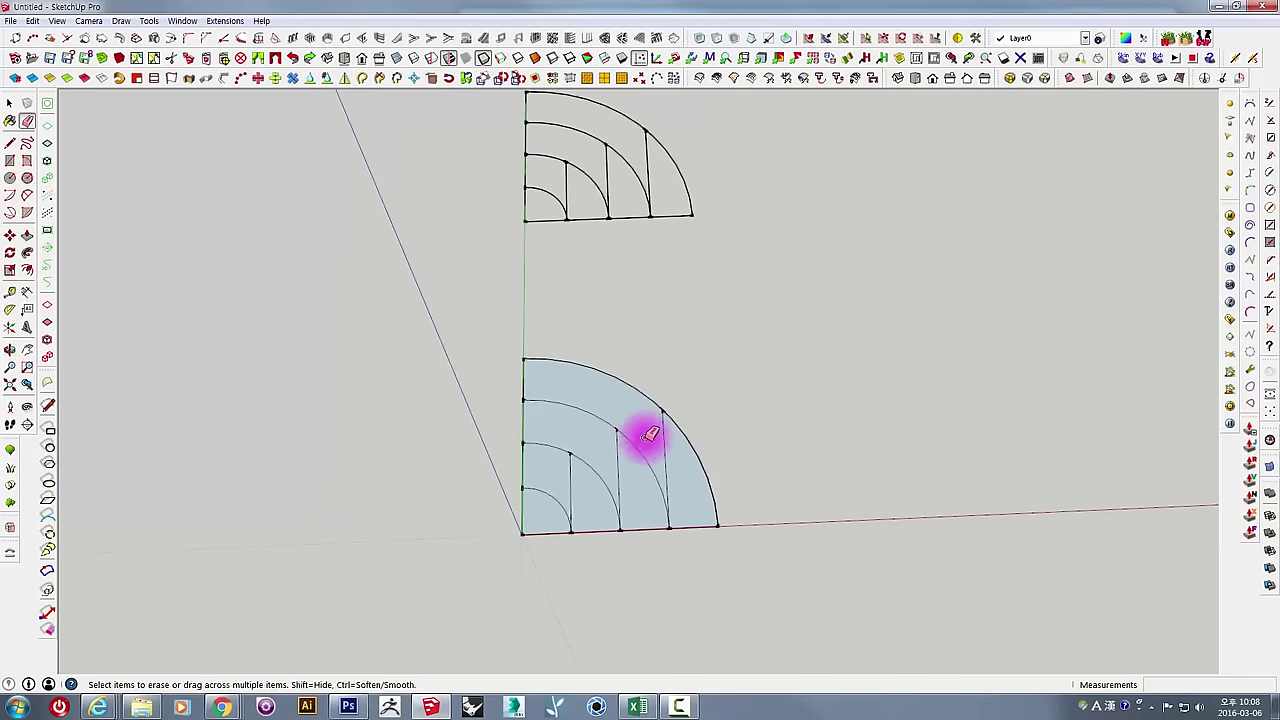
middle_click_drag(646, 434, 623, 443)
Box-select the lower quarter-disc and orbit around to check the trimmed dividers and copies.
key("space")
left_click_drag(374, 294, 900, 623)
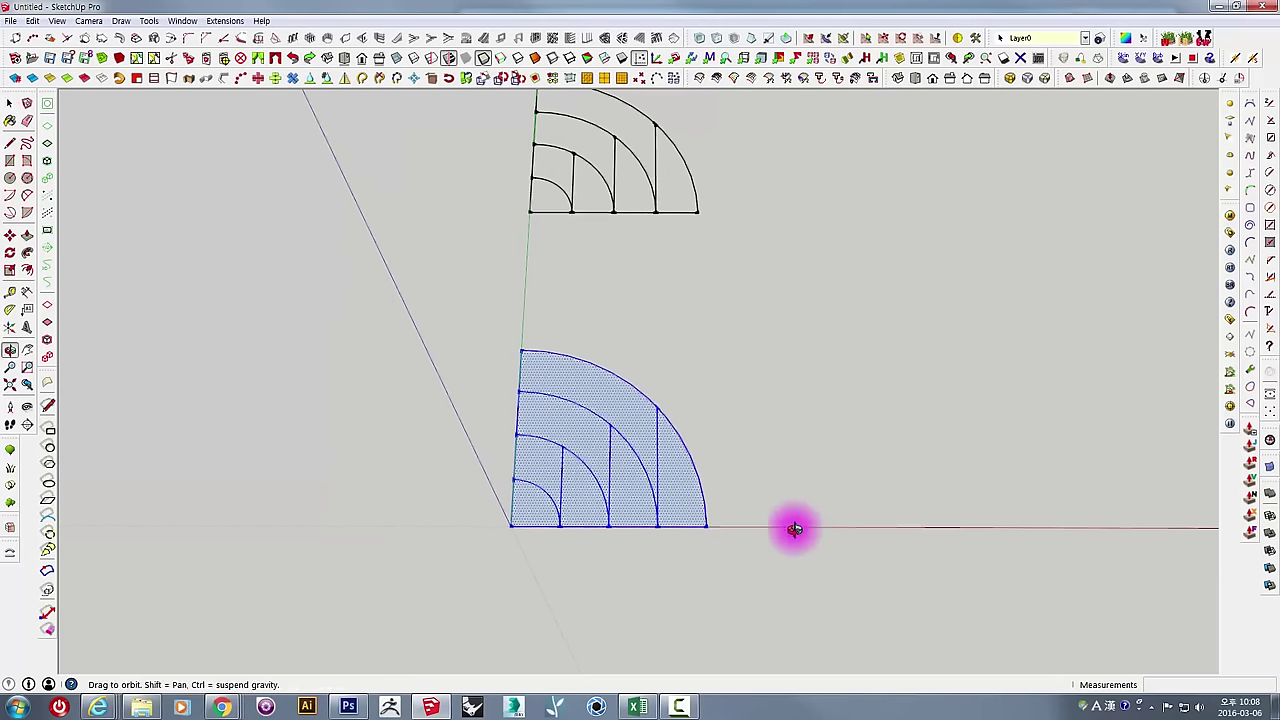
middle_click_drag(794, 523, 594, 194)
middle_click_drag(665, 268, 712, 397)
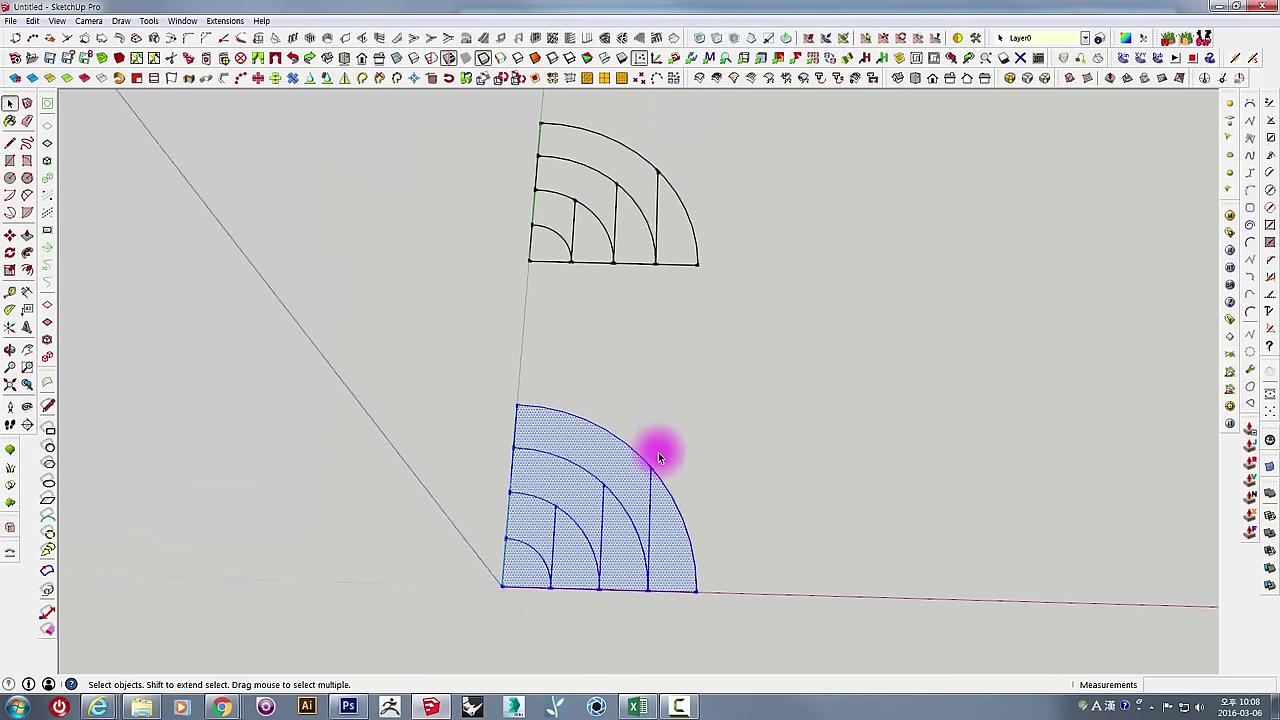
left_click(712, 397)
mouse_move(395, 356)
left_mouse_down()
mouse_move(784, 632)
mouse_move(790, 615)
left_mouse_up()
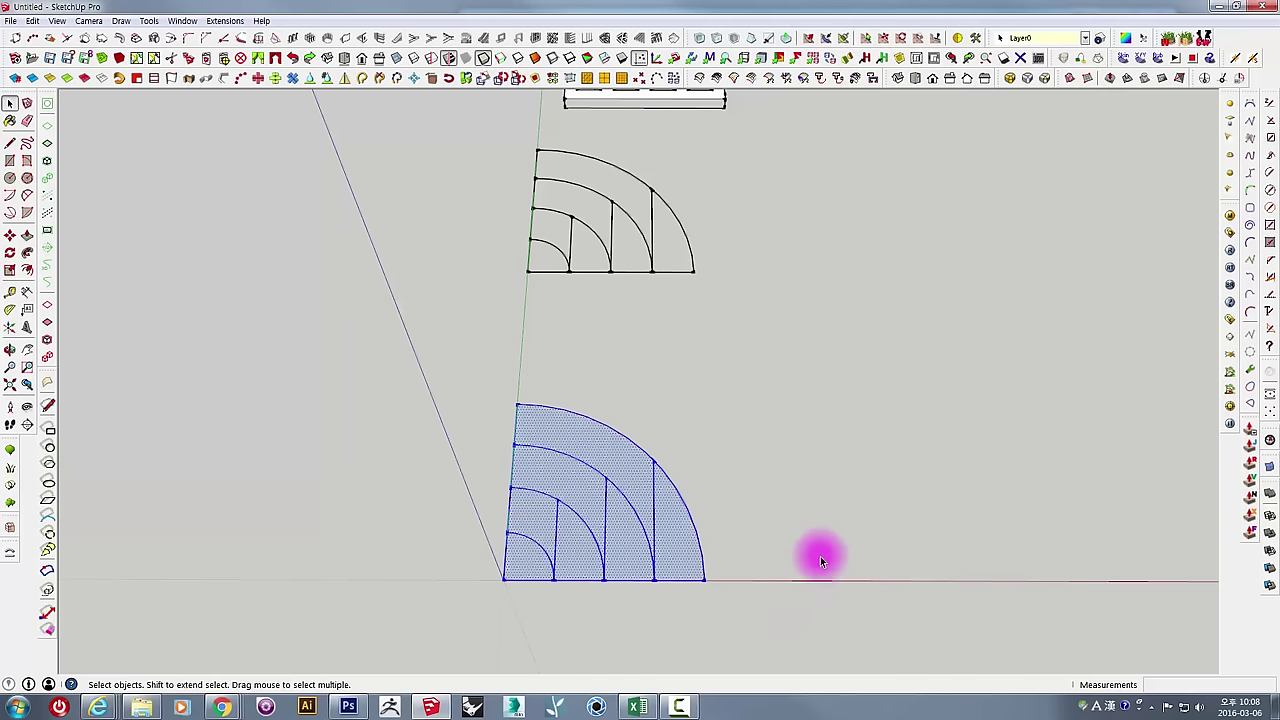
mouse_move(820, 561)
middle_mouse_down()
mouse_move(458, 500)
mouse_move(566, 434)
mouse_move(449, 180)
middle_mouse_up()
left_click(566, 434)
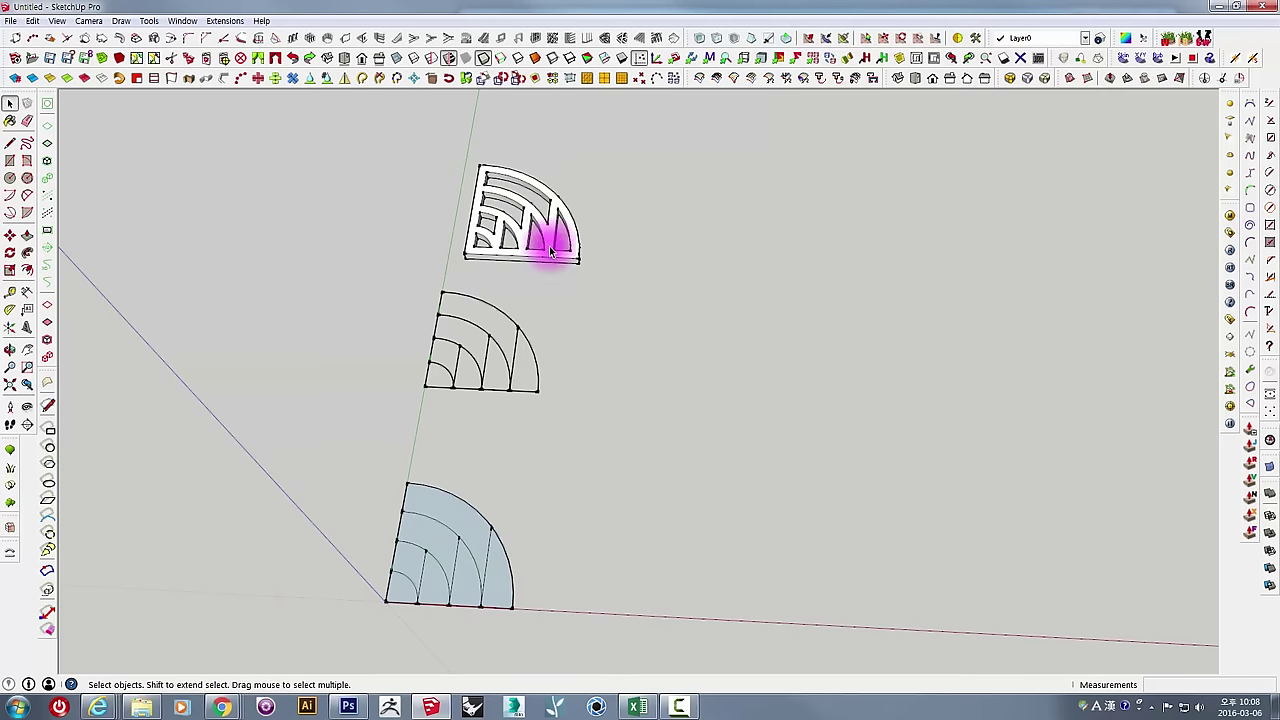
mouse_move(549, 252)
middle_mouse_down()
mouse_move(571, 366)
mouse_move(528, 449)
middle_mouse_up()
scroll(528, 470, "up", 2)
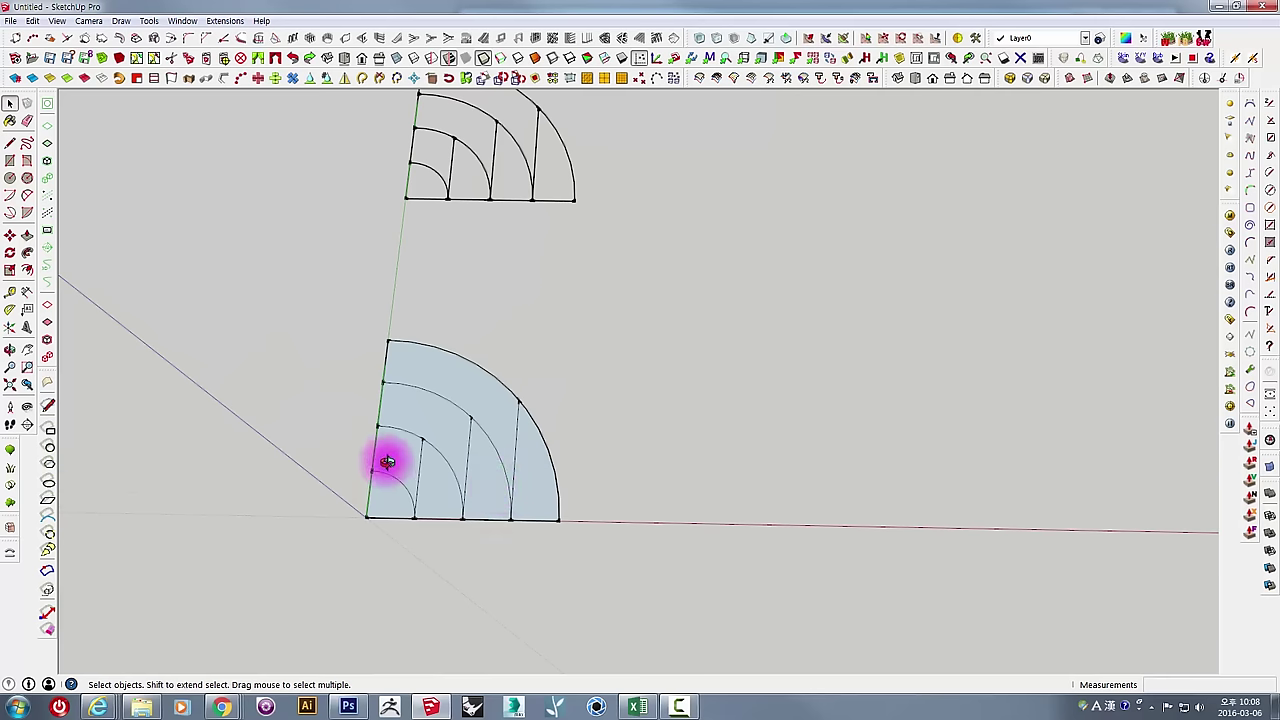
Box-select the quarter-disc's straight upright and base edges.
middle_click_drag(383, 457, 326, 334)
left_click_drag(294, 292, 386, 551)
middle_click_drag(385, 551, 366, 537)
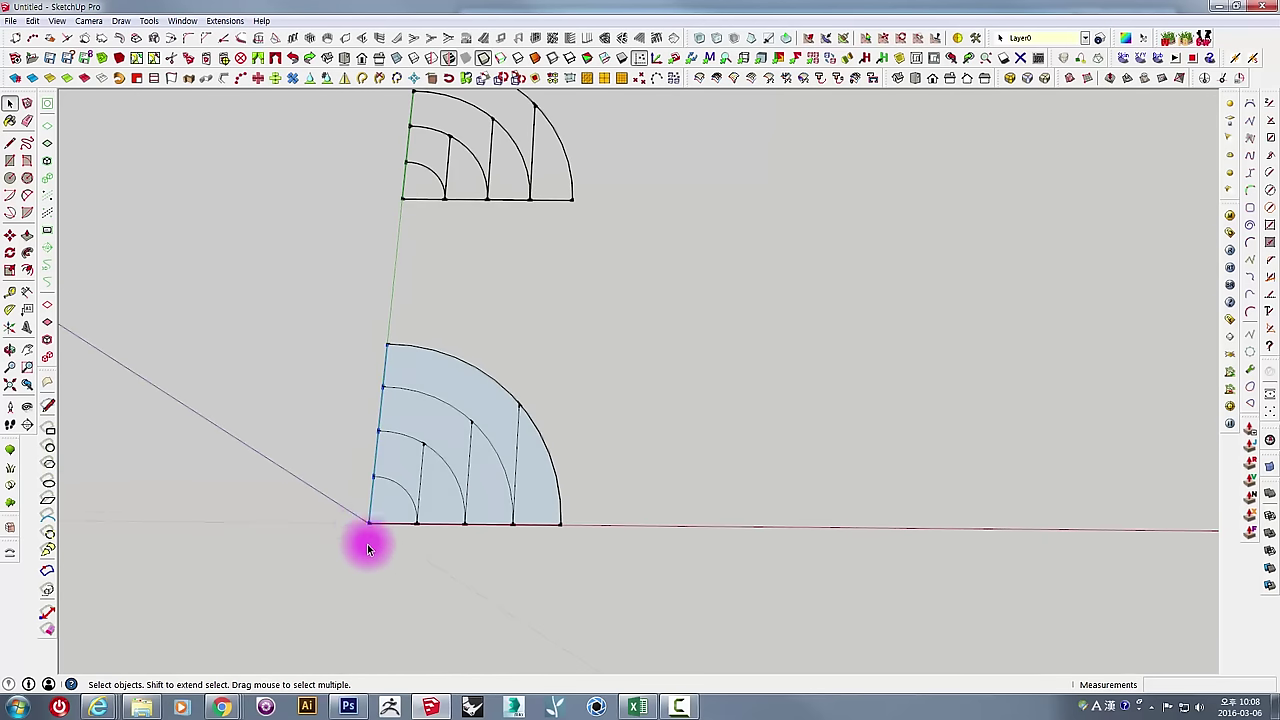
left_click_drag(343, 506, 631, 572)
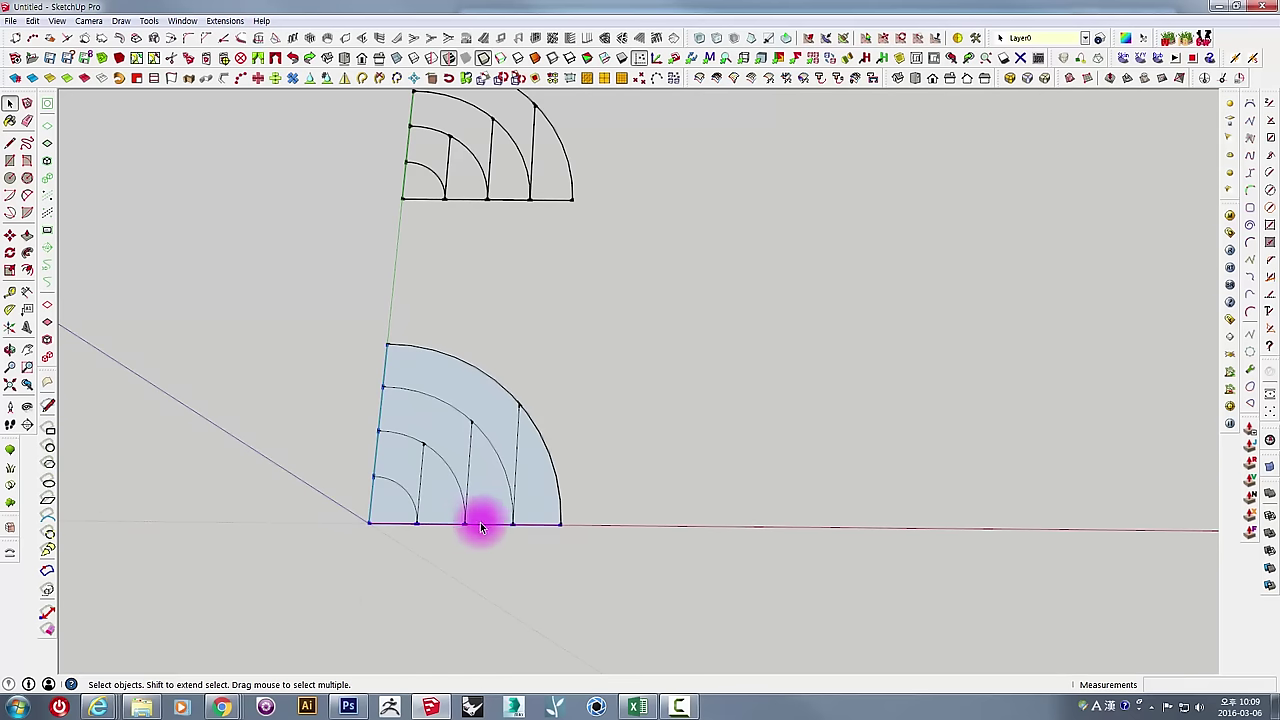
mouse_move(453, 516)
middle_mouse_down()
mouse_move(428, 503)
mouse_move(402, 534)
middle_mouse_up()
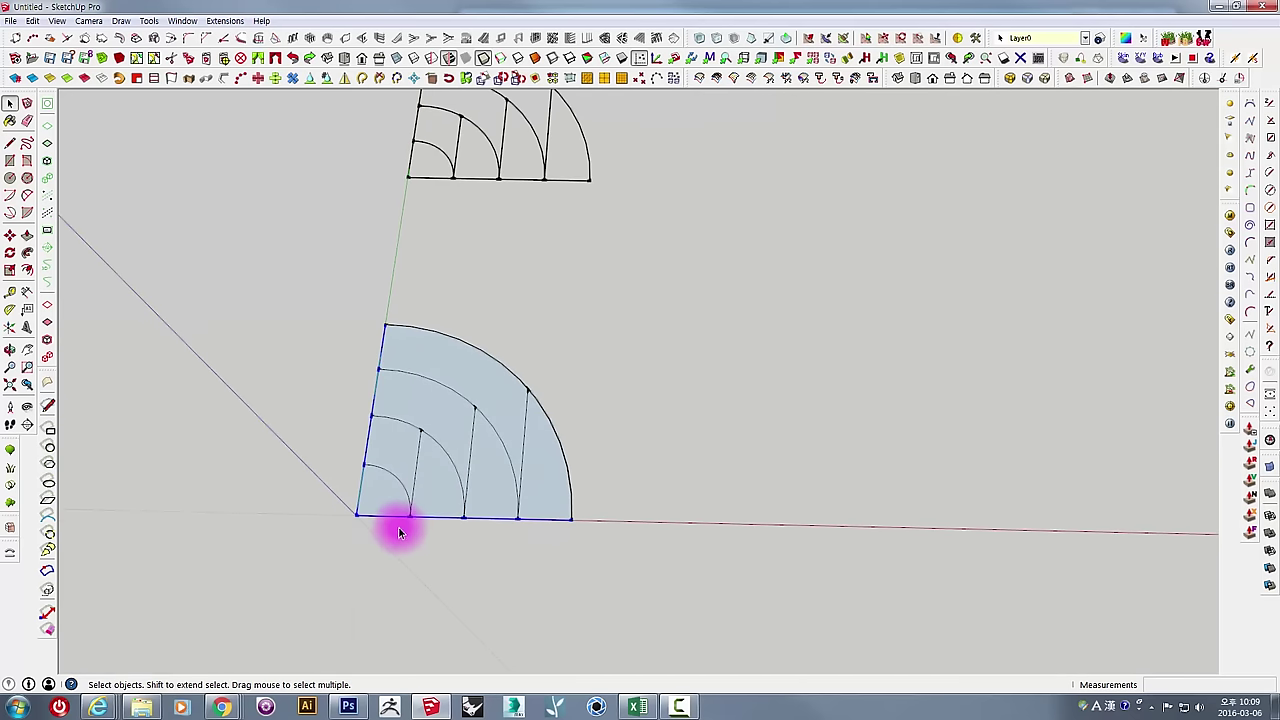
Copy the selected edges 2000 mm to the right along the red axis.
key("m")
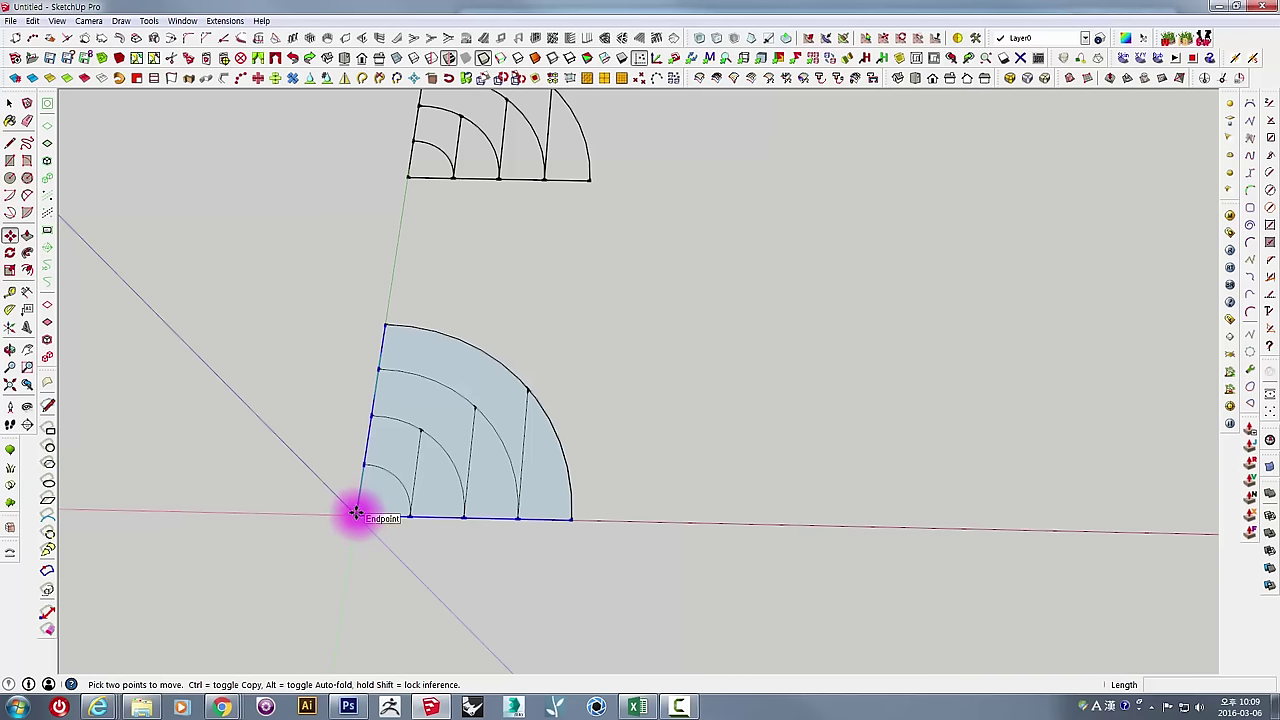
left_click_drag(358, 513, 557, 395)
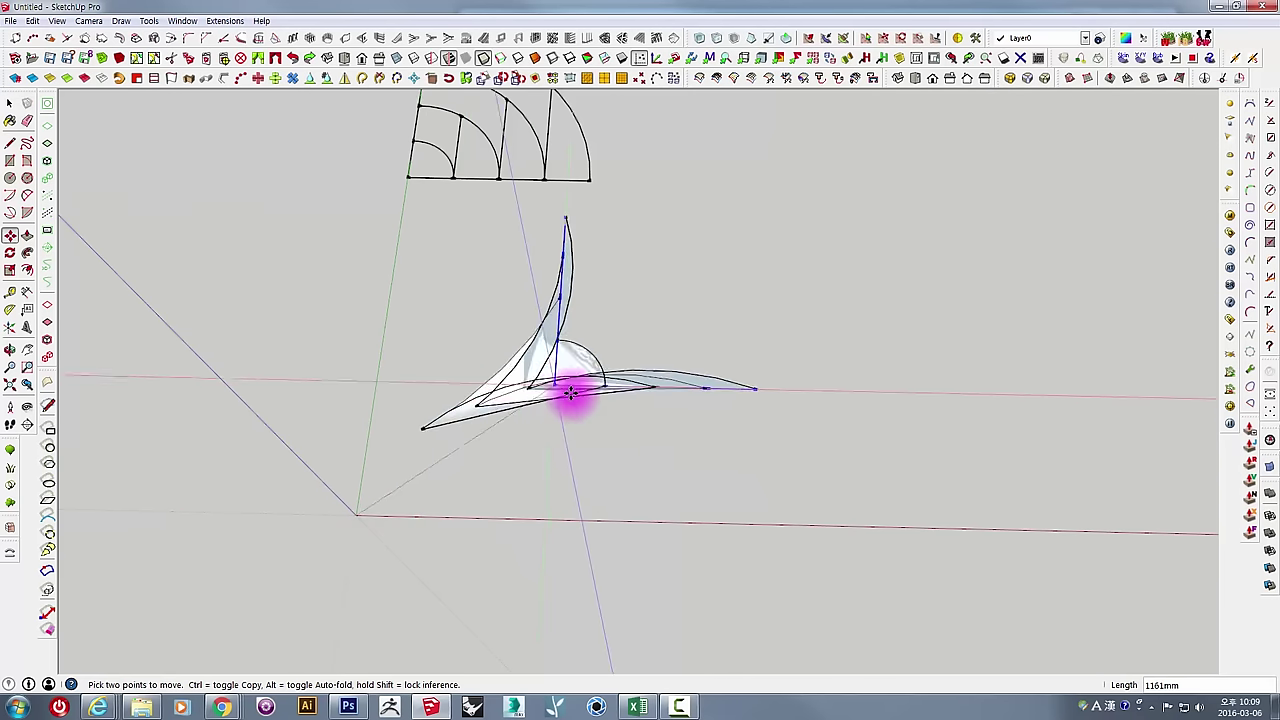
key("ctrl")
type("2000")
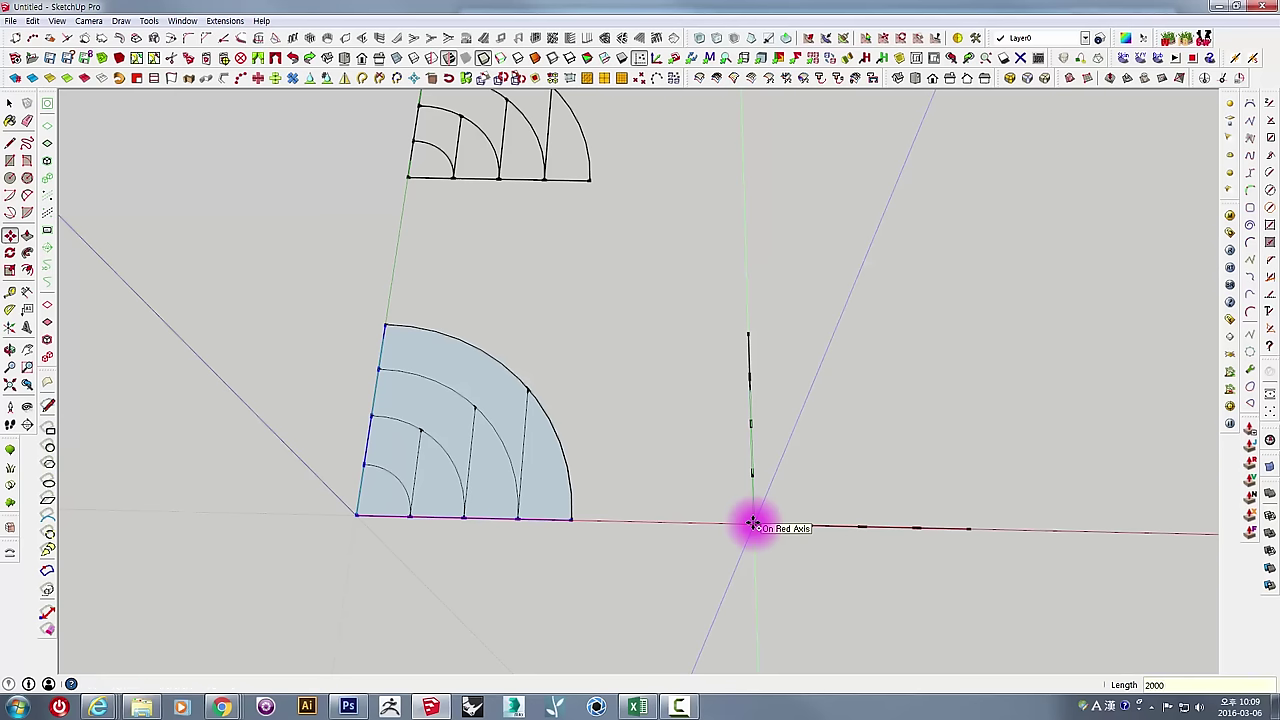
left_click(752, 523)
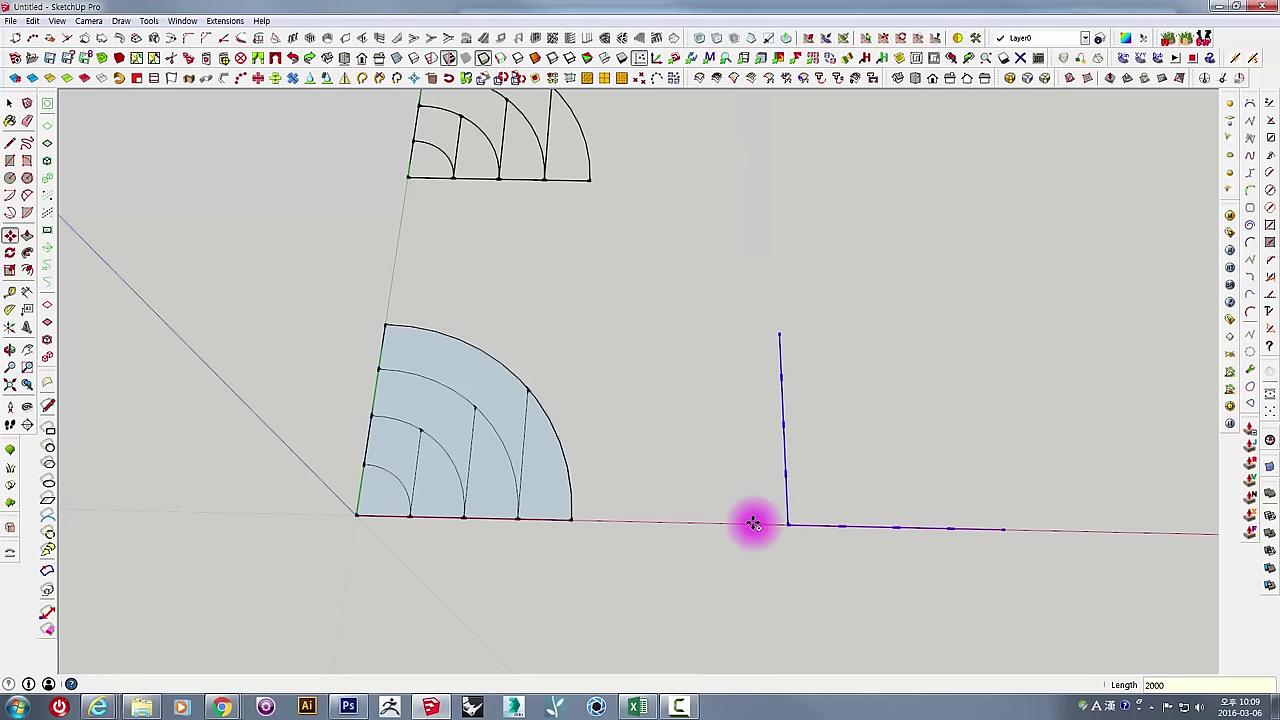
mouse_move(768, 514)
middle_mouse_down("shift")
mouse_move(772, 470)
mouse_move(749, 480)
middle_mouse_up("shift")
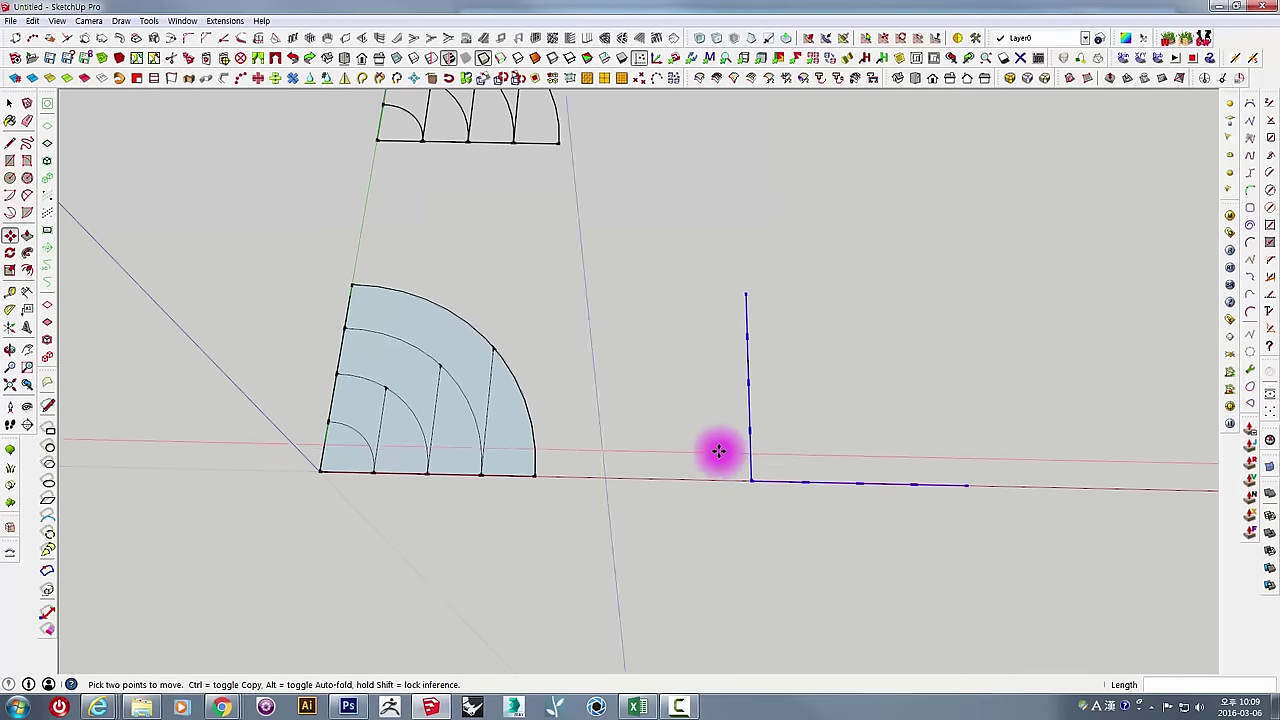
mouse_move(843, 437)
middle_mouse_down()
mouse_move(660, 437)
mouse_move(629, 397)
mouse_move(640, 391)
mouse_move(617, 412)
middle_mouse_up()
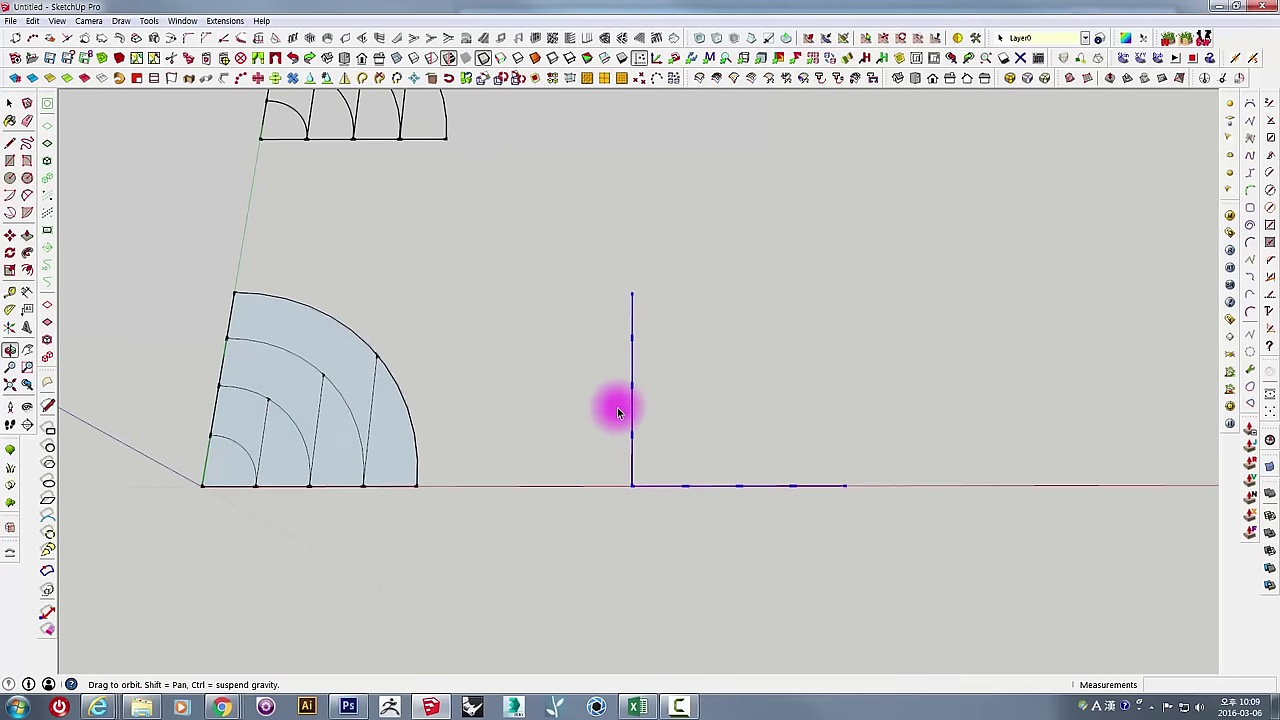
Select the copied vertical and bottom lines.
left_click(613, 342)
middle_click_drag(630, 352, 633, 333)
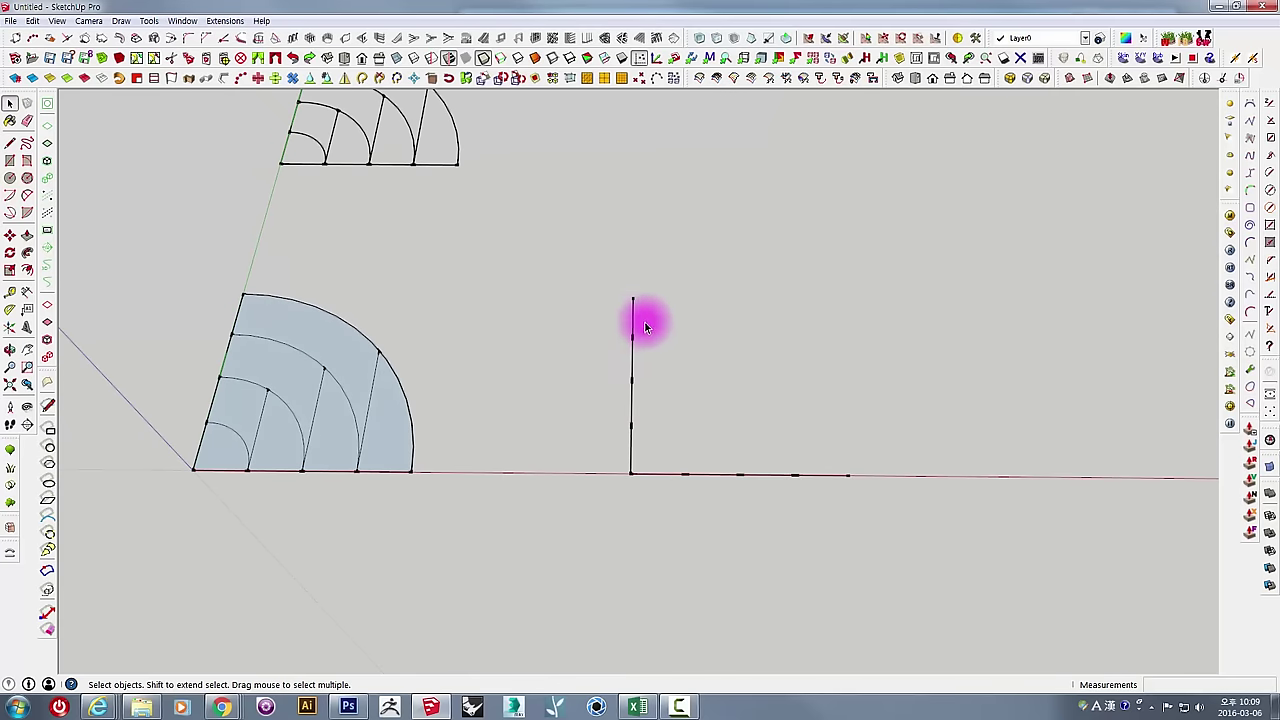
mouse_move(608, 314)
middle_mouse_down()
mouse_move(606, 380)
mouse_move(598, 340)
middle_mouse_up()
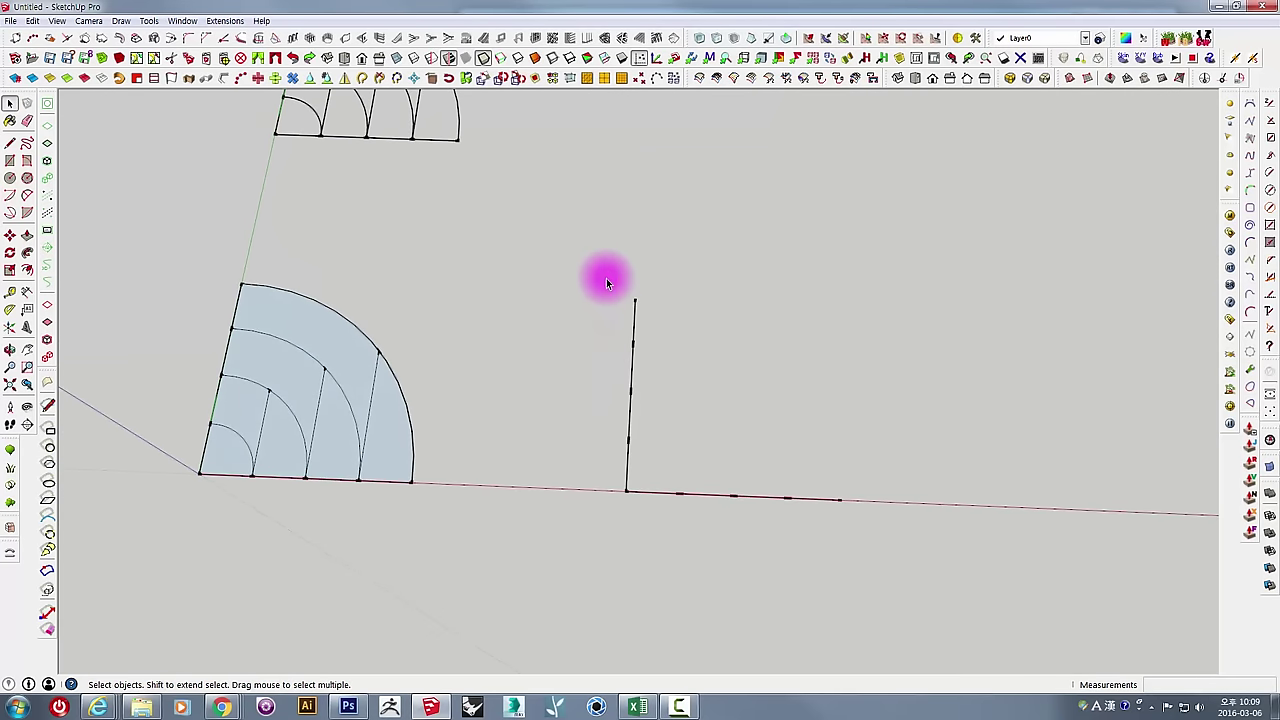
left_click_drag(604, 278, 949, 600)
middle_click_drag(790, 405, 690, 405)
left_click_drag(601, 297, 868, 555)
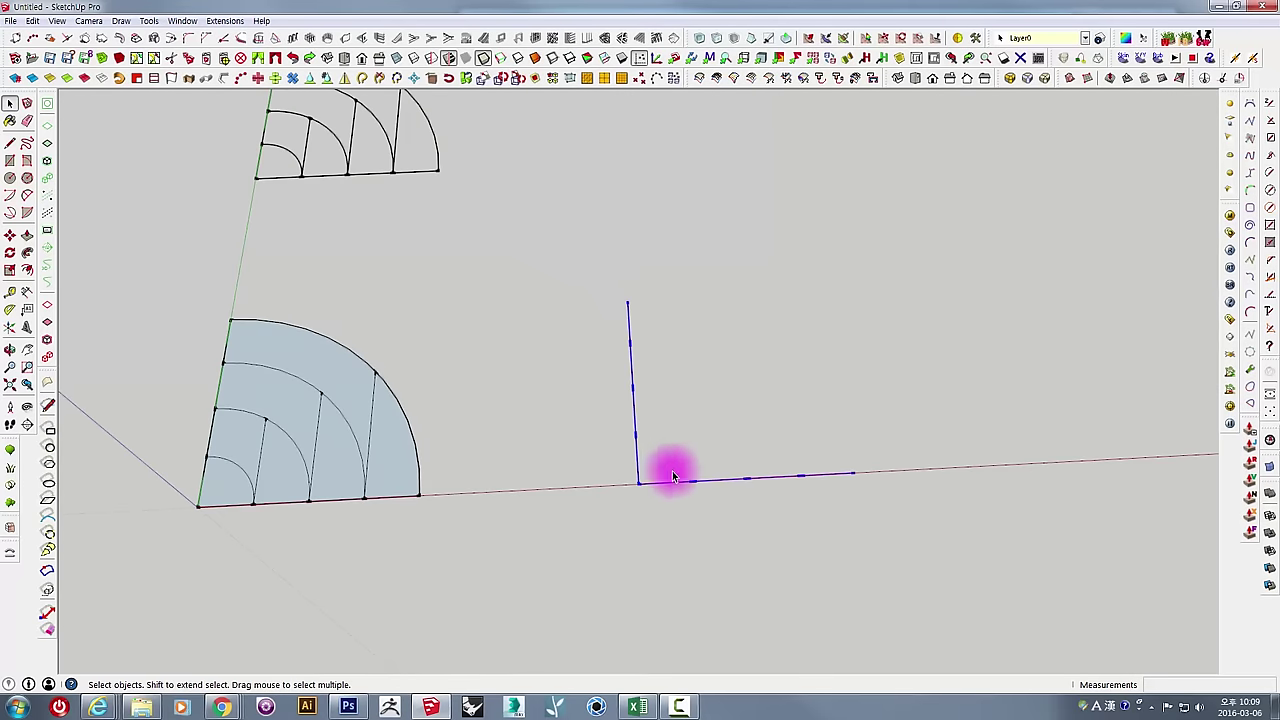
middle_click_drag(673, 476, 663, 449)
key("f")
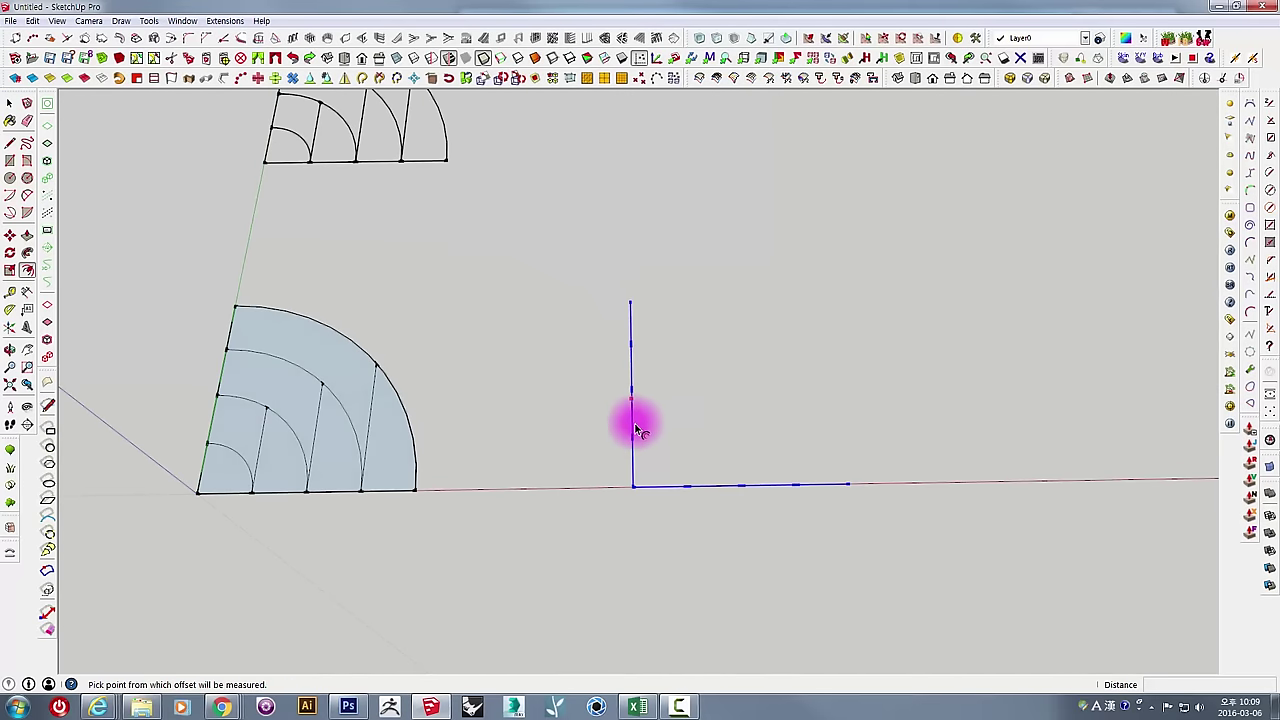
left_click(589, 297)
key("space")
left_click_drag(588, 277, 969, 577)
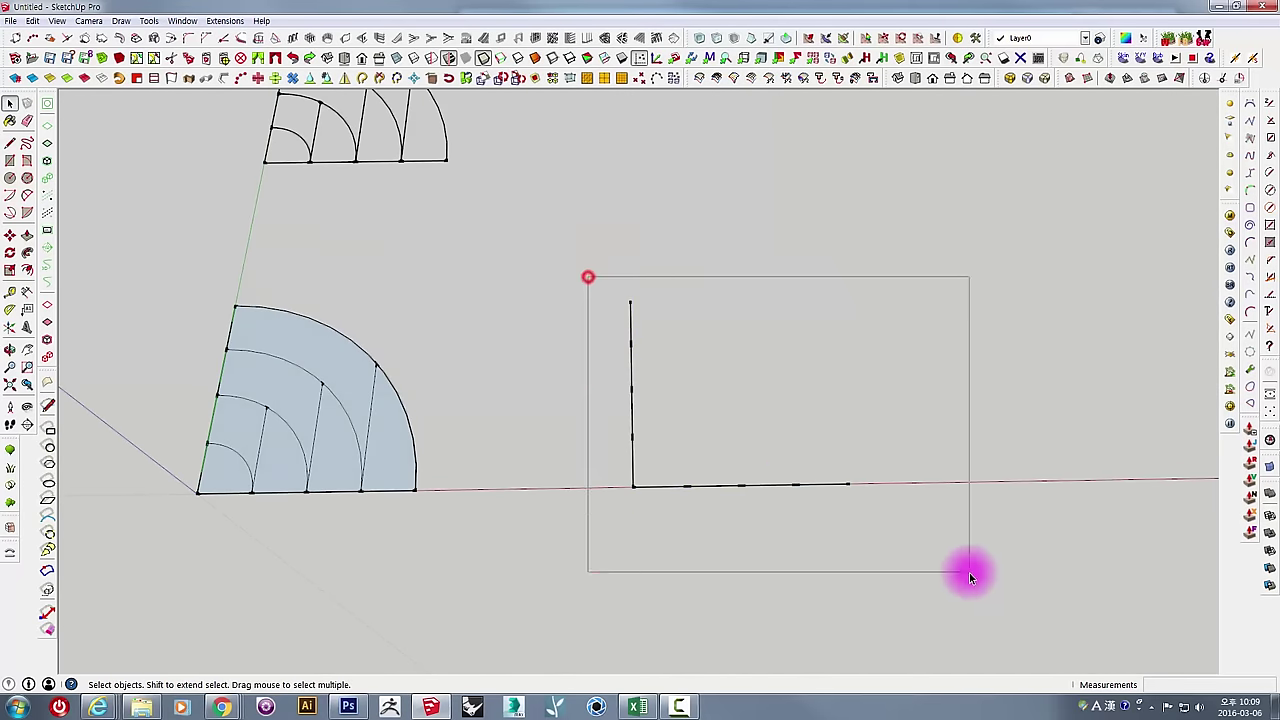
scroll(689, 417, "up", 2)
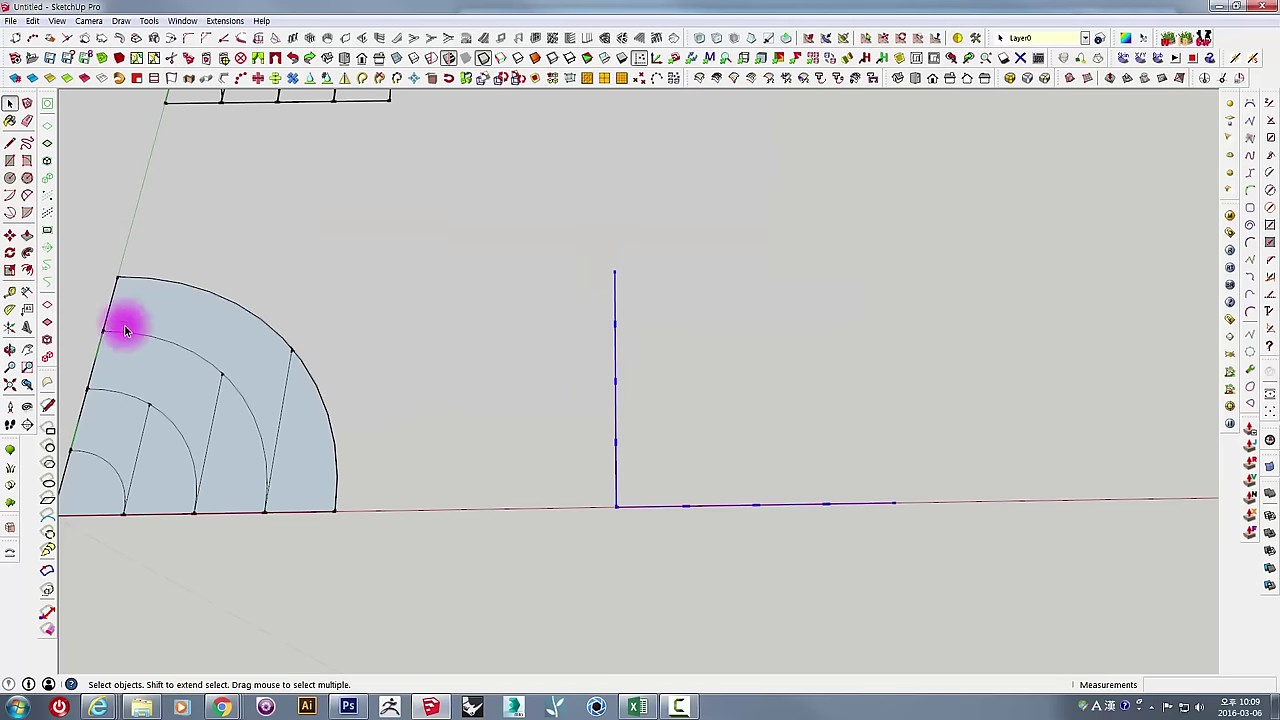
left_click(27, 271)
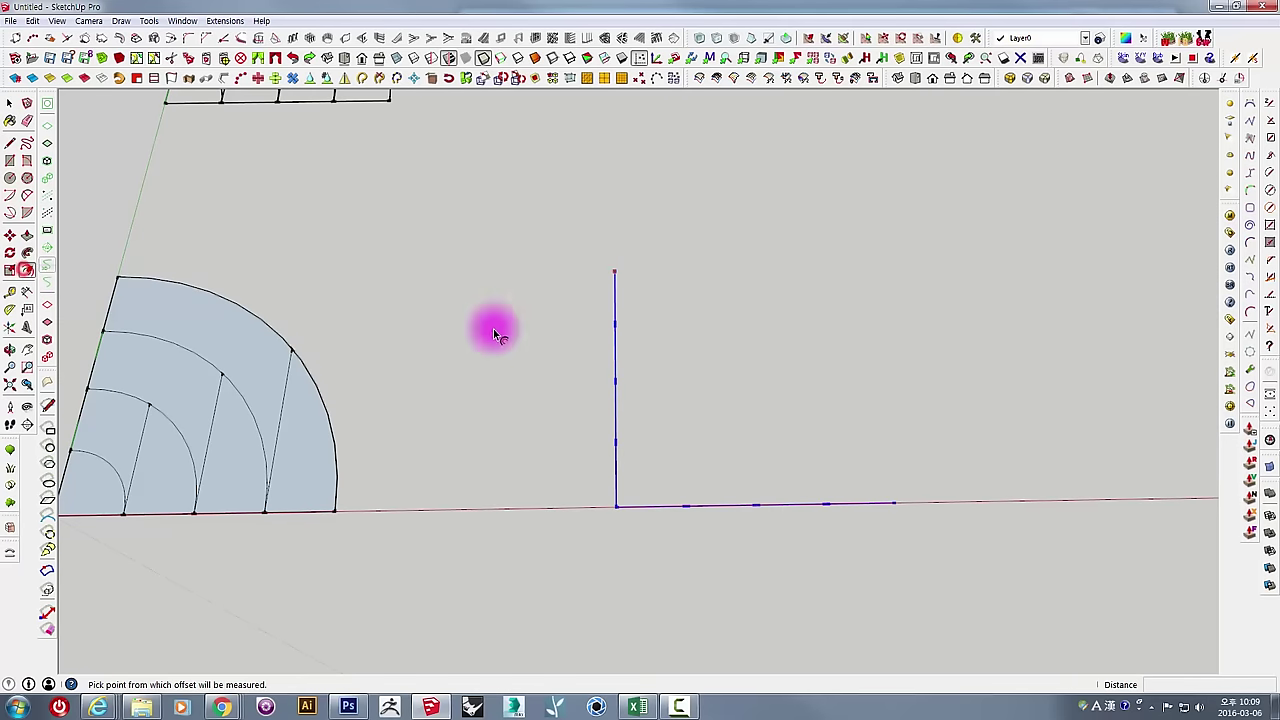
left_click(616, 419)
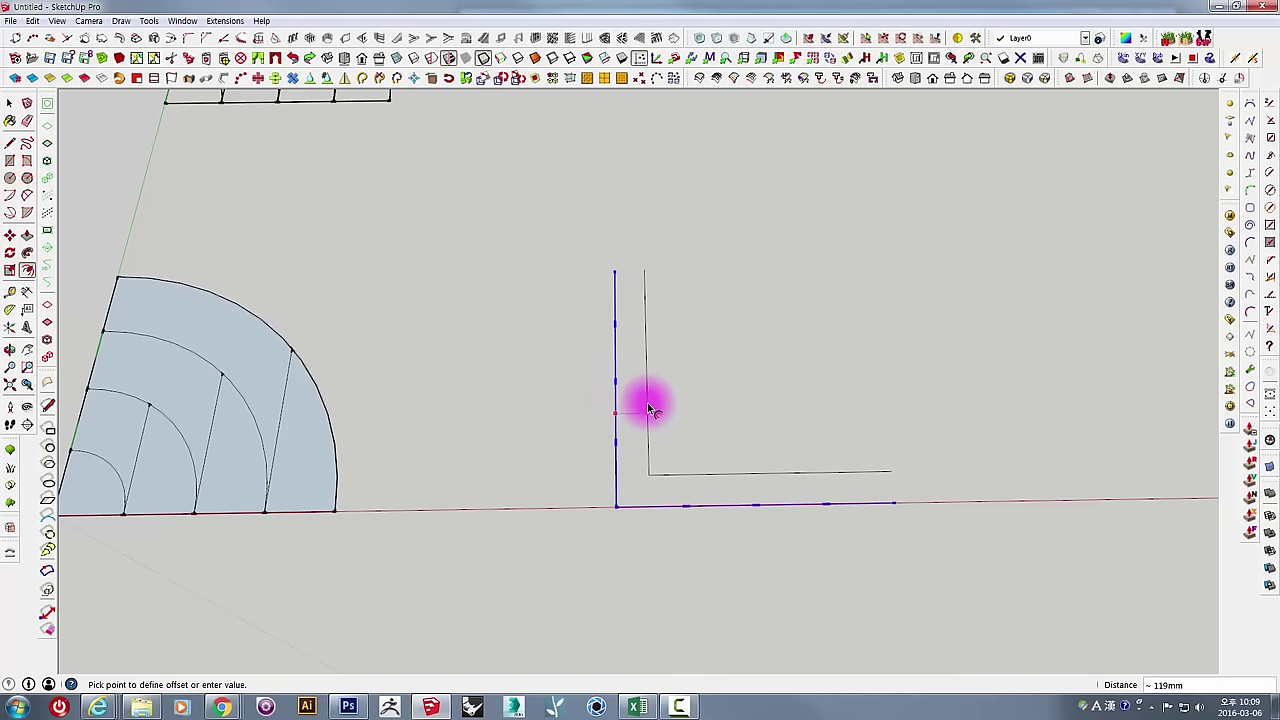
type("10")
key("Return")
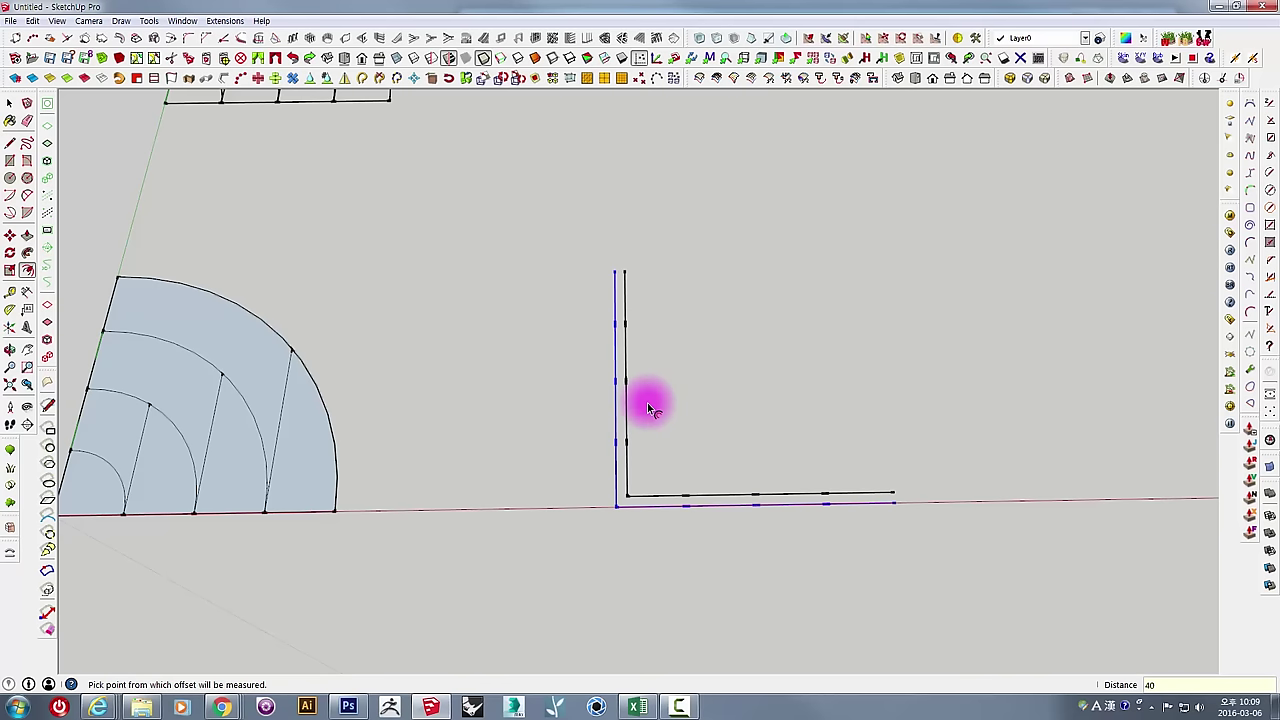
middle_click_drag(729, 449, 648, 465)
key("space")
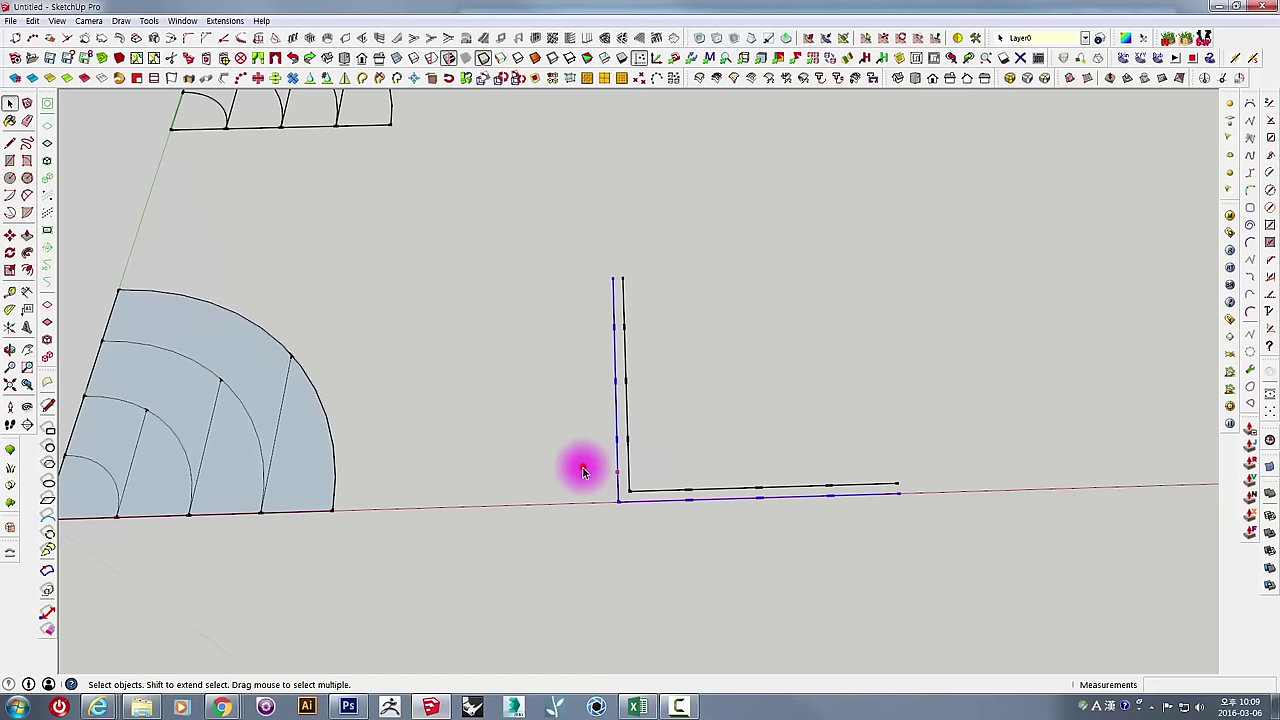
left_click(580, 463)
middle_click_drag(648, 509, 648, 337)
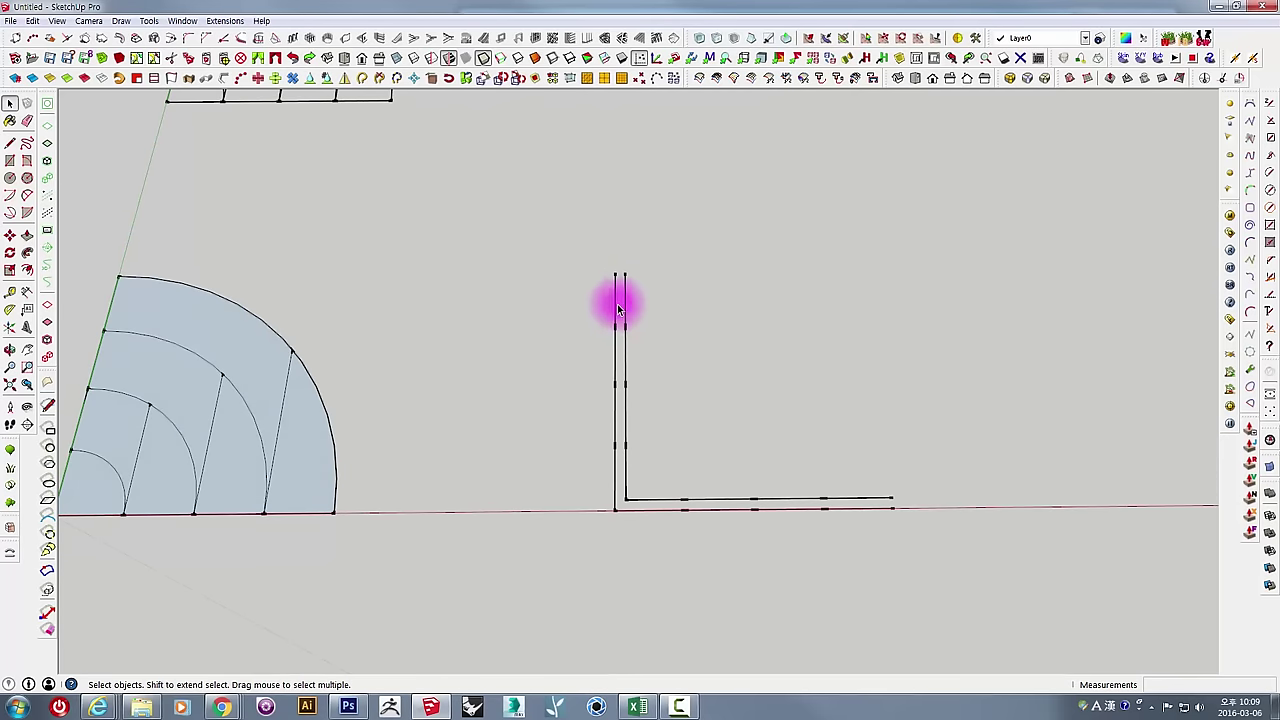
left_click(616, 306)
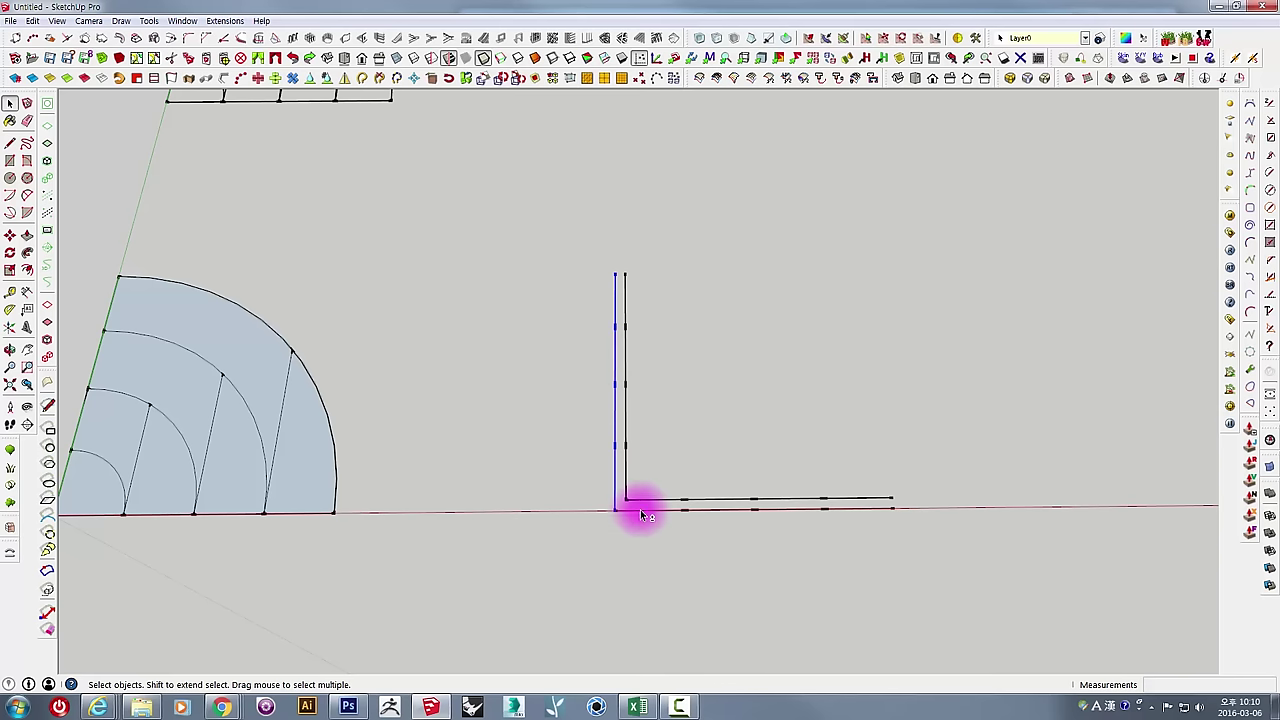
left_click(637, 509, "shift")
left_click(707, 510, "shift")
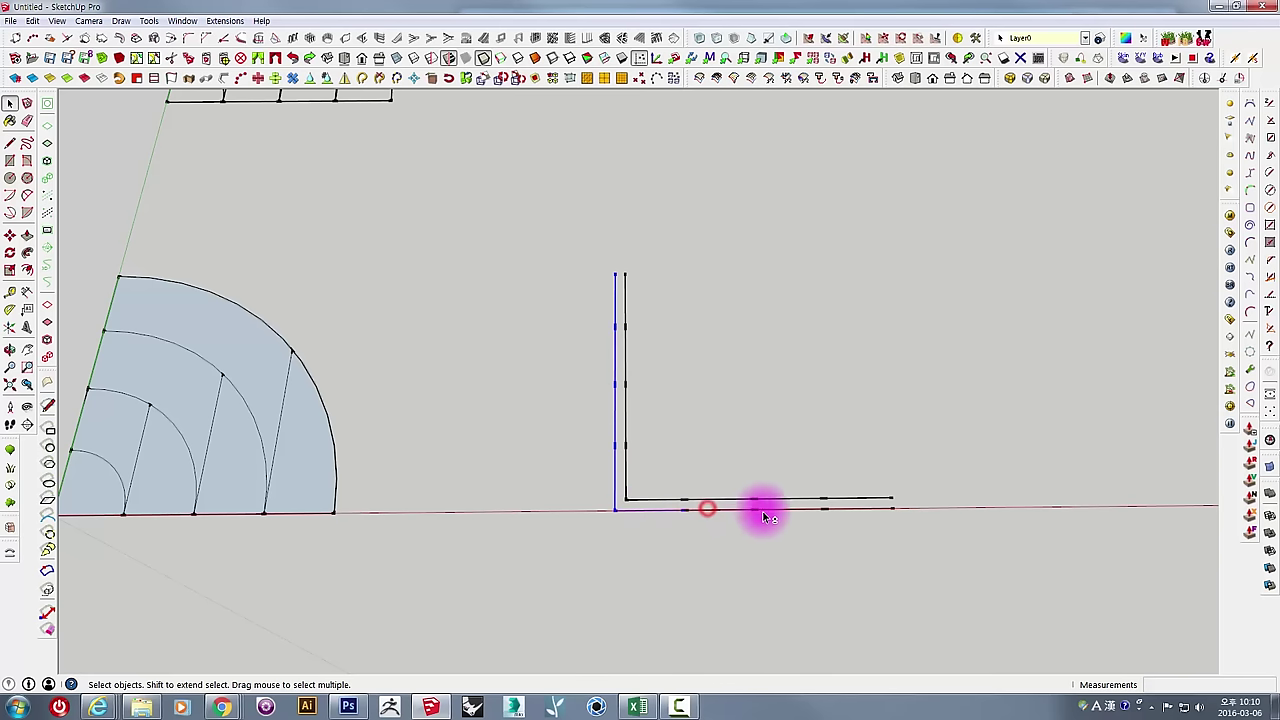
left_click(840, 508, "shift")
middle_click_drag(700, 514, 600, 472)
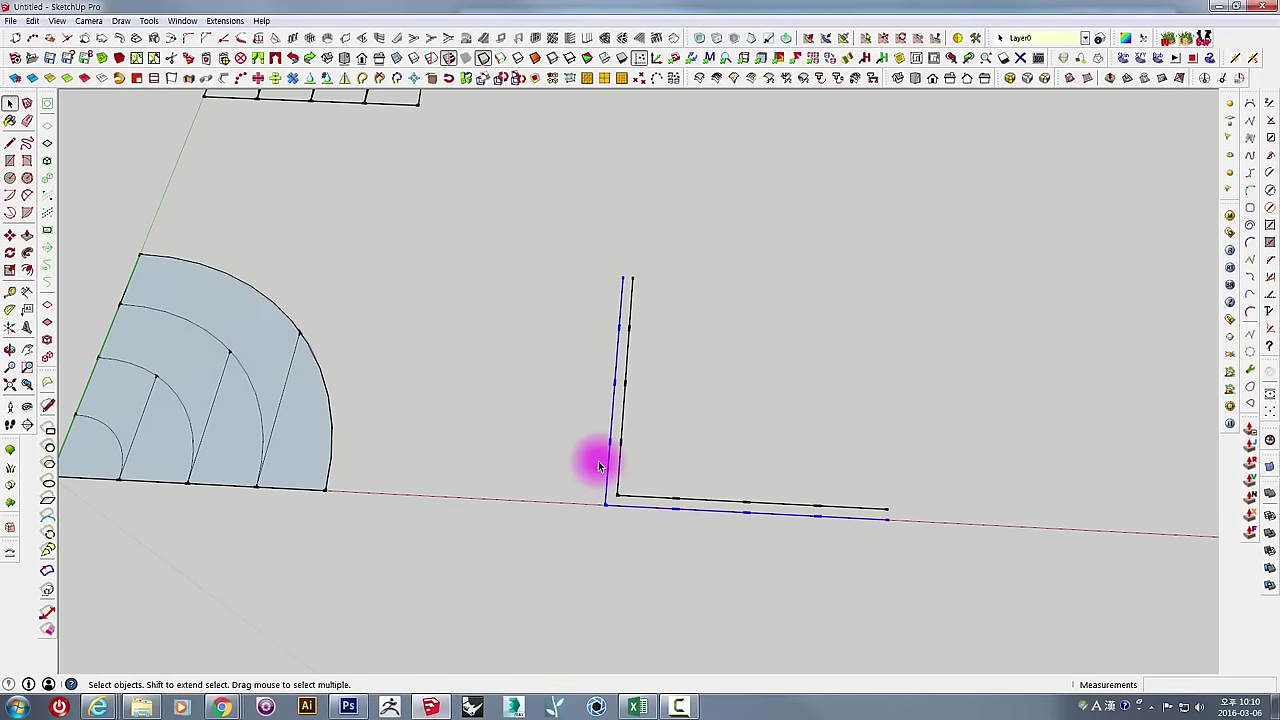
left_click(612, 460)
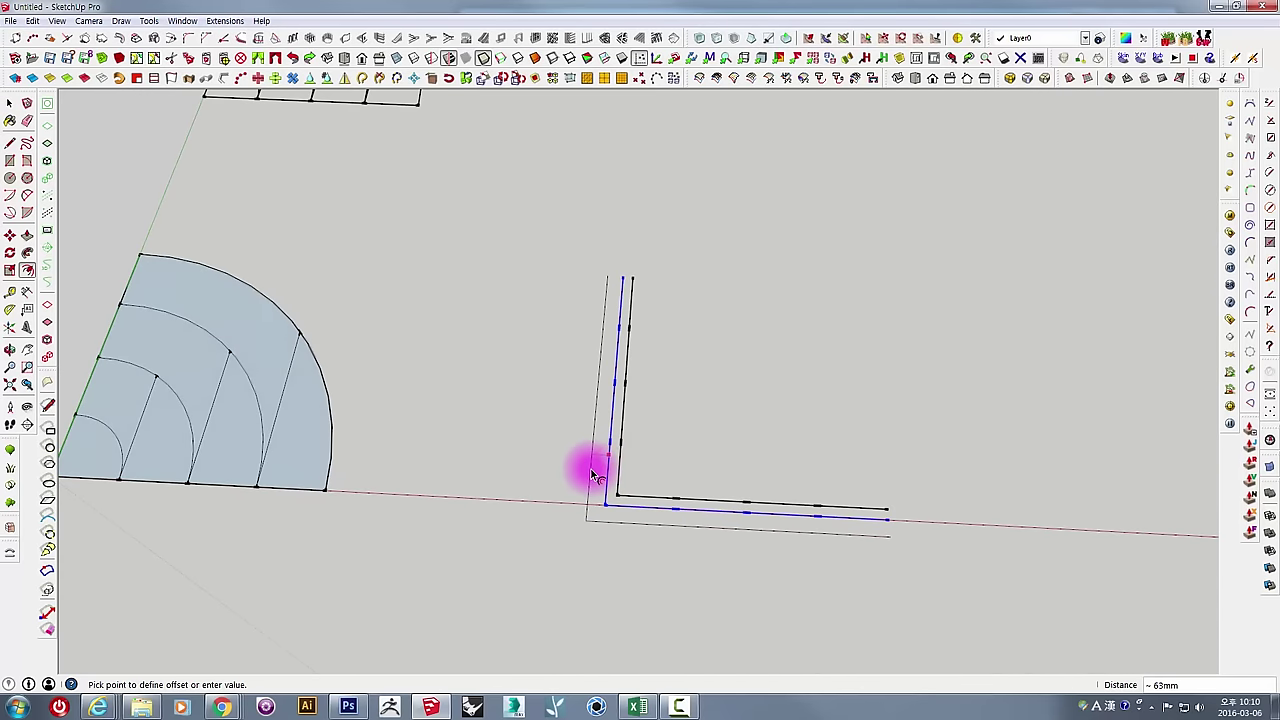
left_click(593, 474)
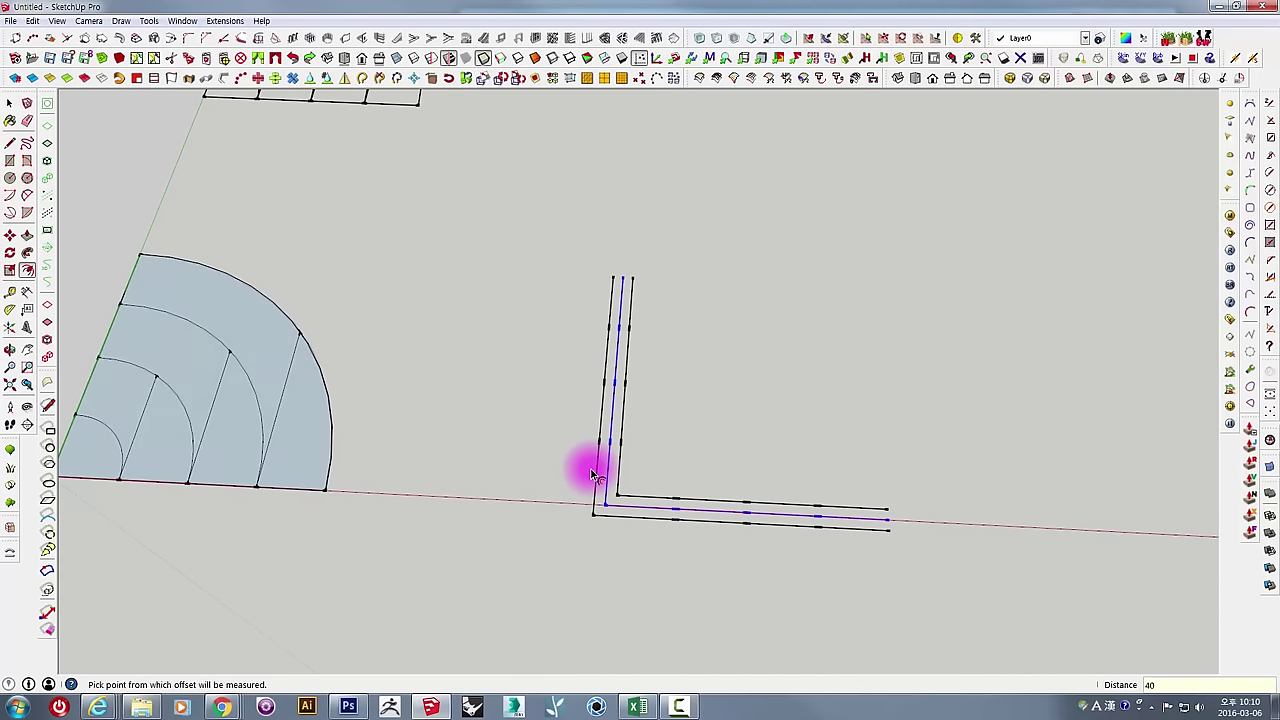
mouse_move(608, 429)
middle_mouse_down()
mouse_move(700, 351)
mouse_move(703, 362)
middle_mouse_up()
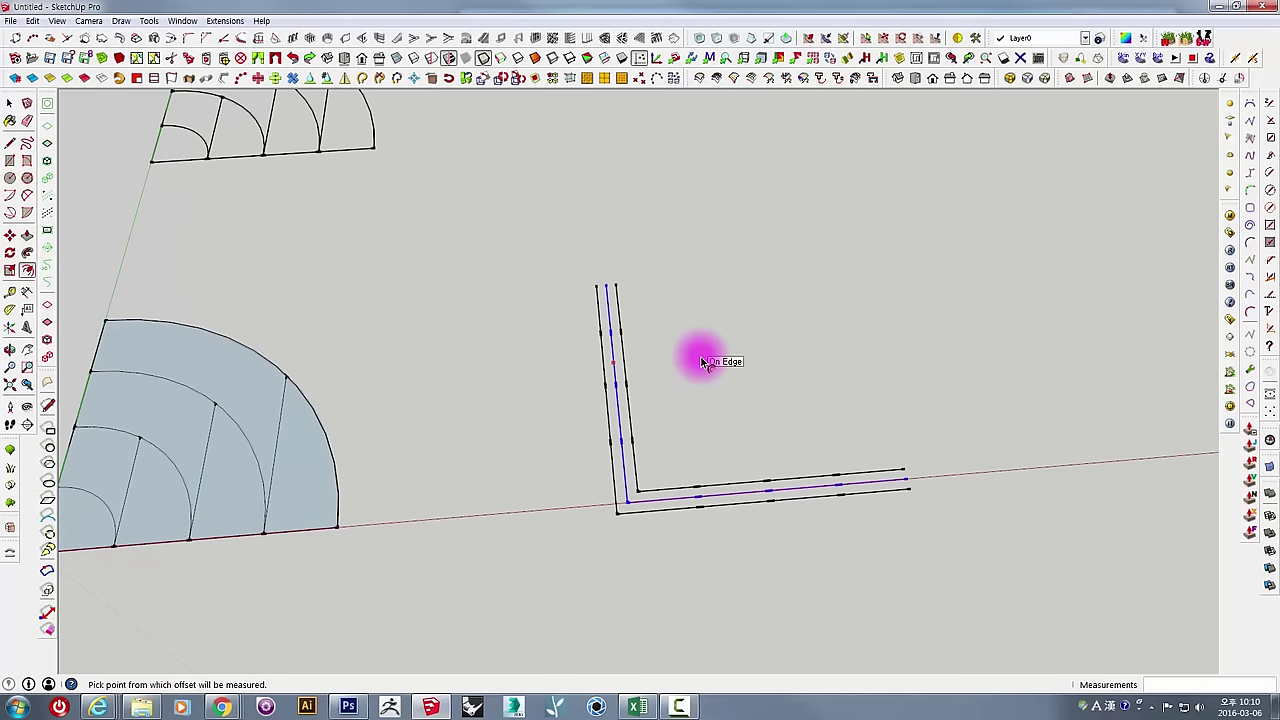
left_click(10, 142)
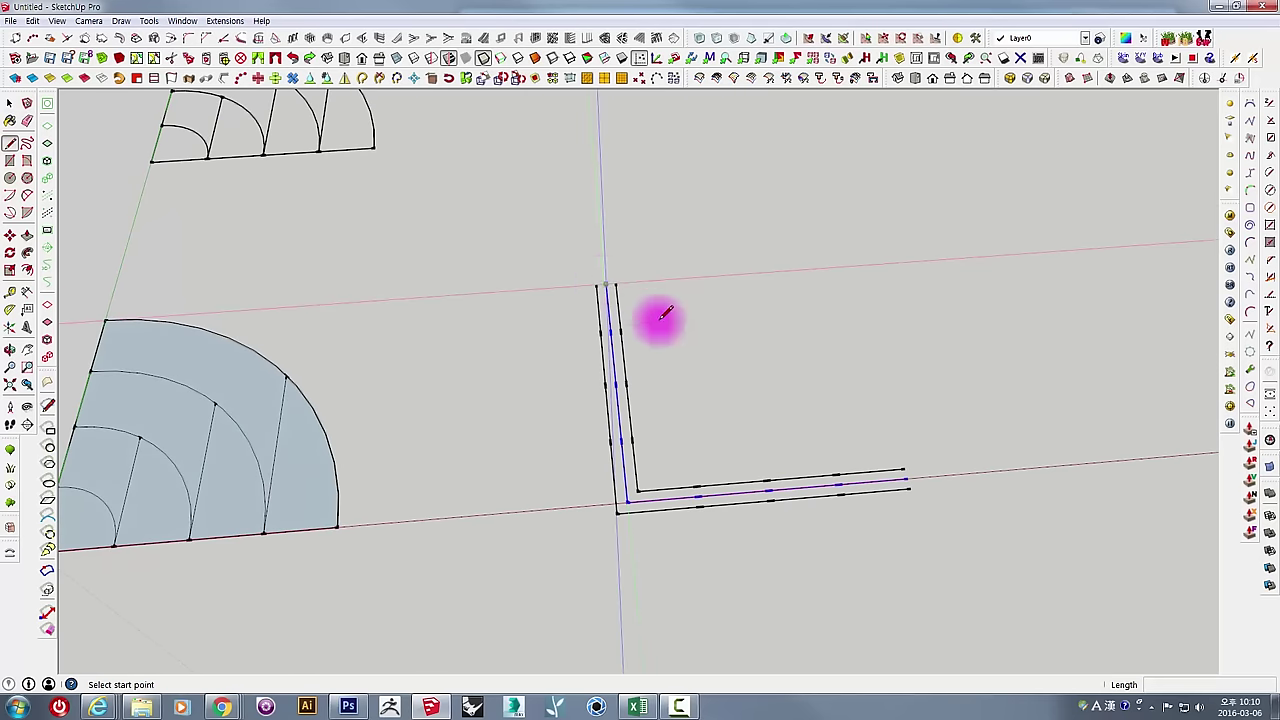
key("space")
key("F3")
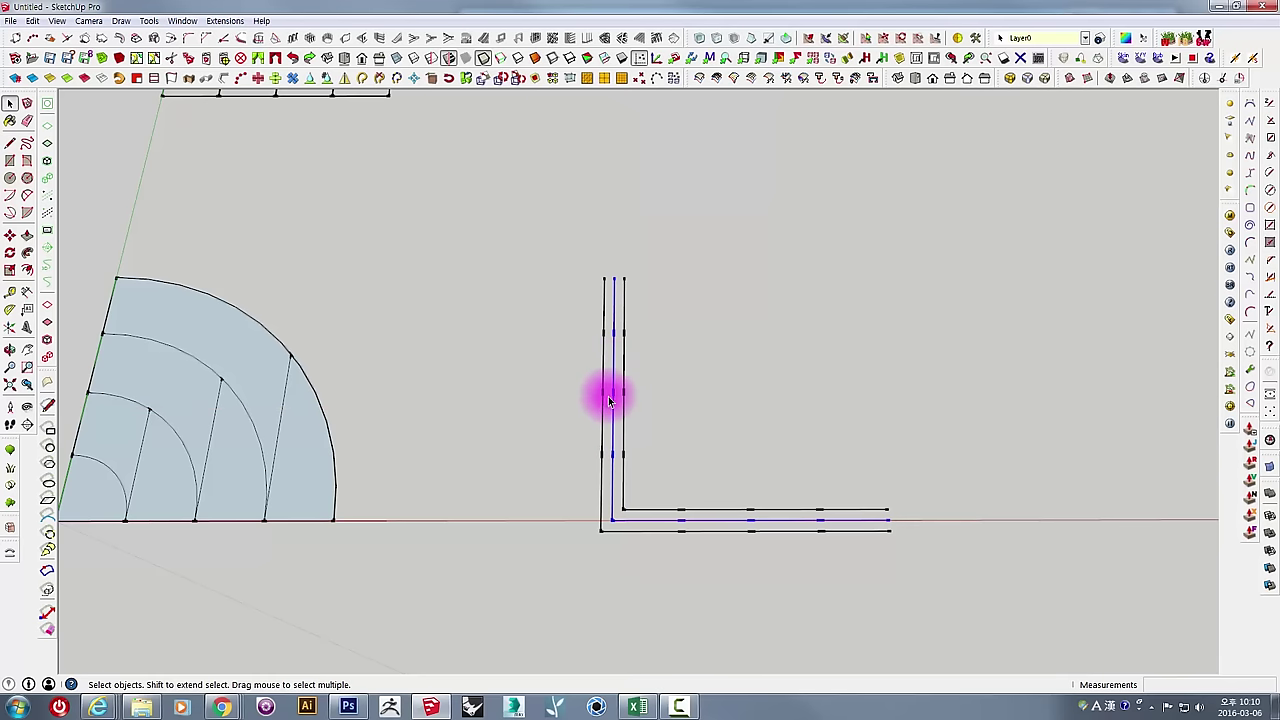
middle_click_drag(591, 417, 629, 396)
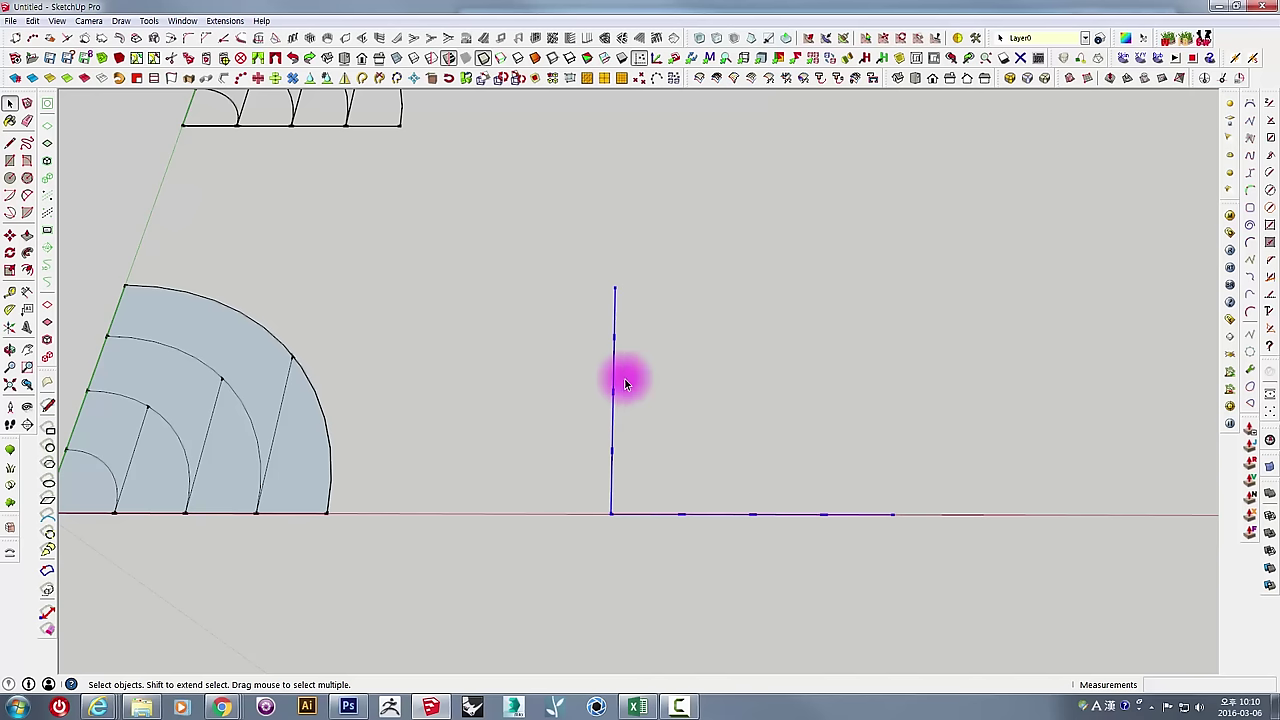
Offset the selected L edges by 40 mm.
key("f")
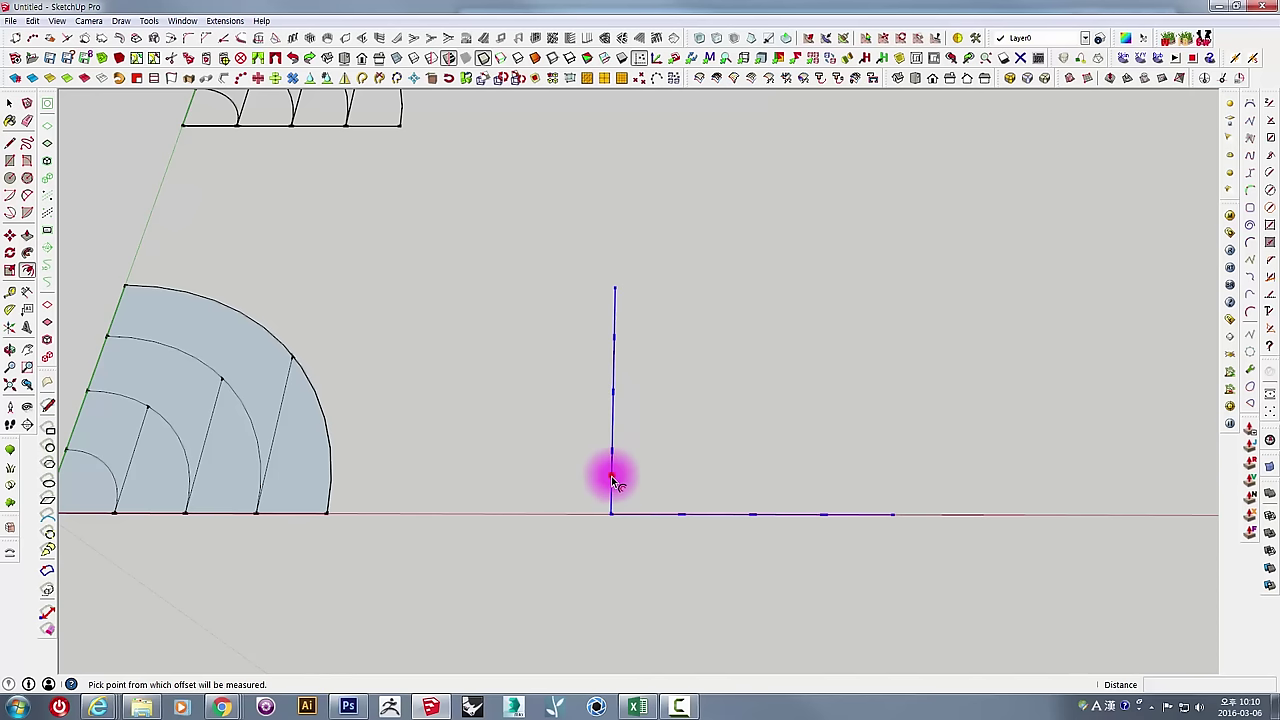
left_click(611, 476)
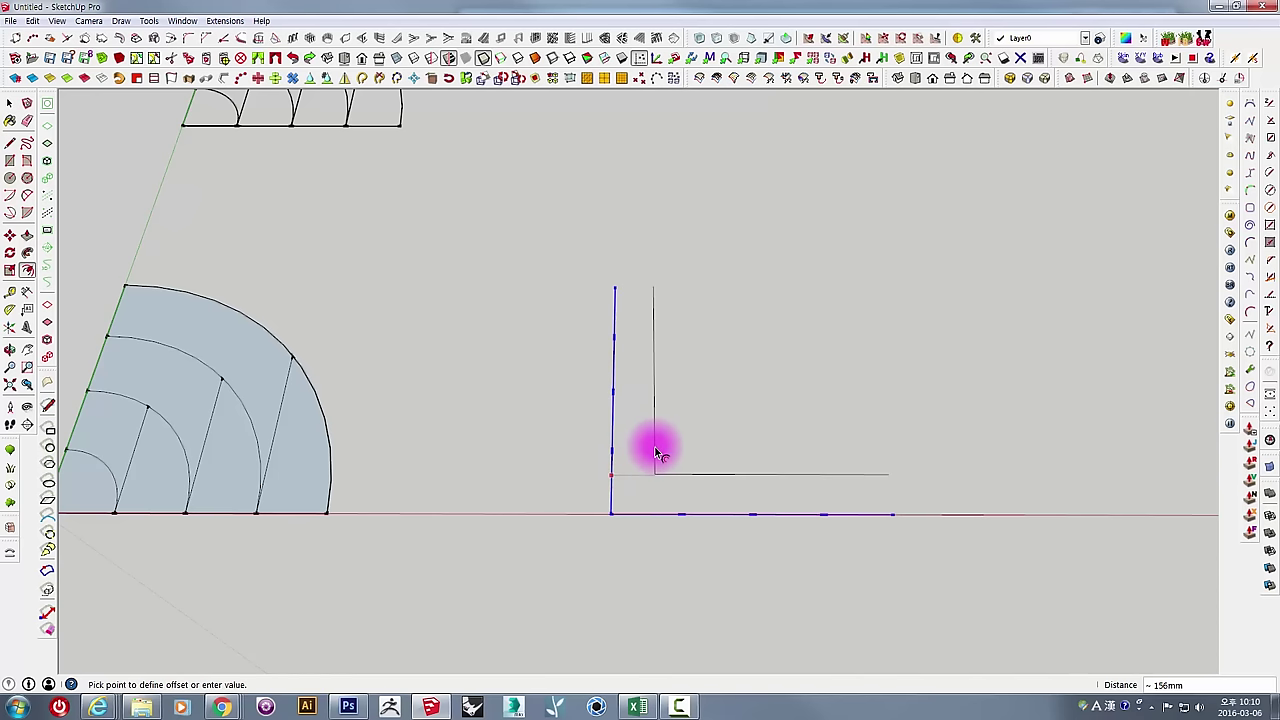
type("40")
key("Return")
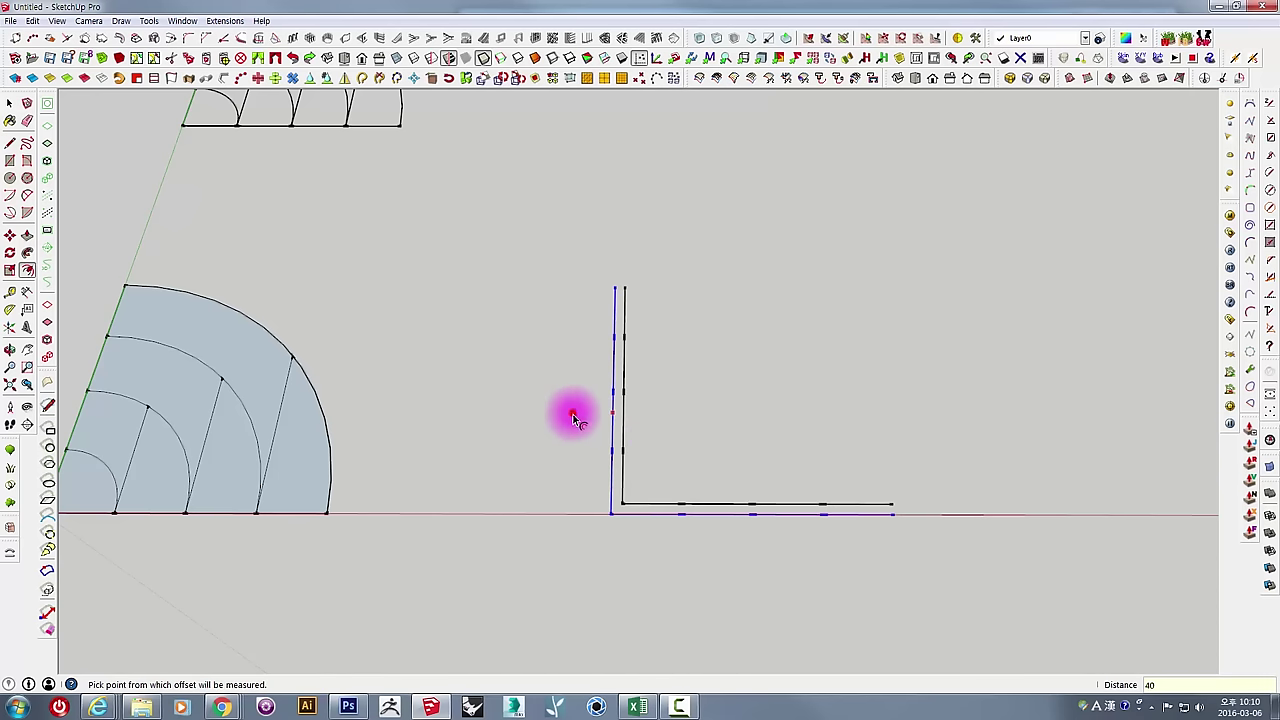
left_click(573, 415)
type("0")
key("Return")
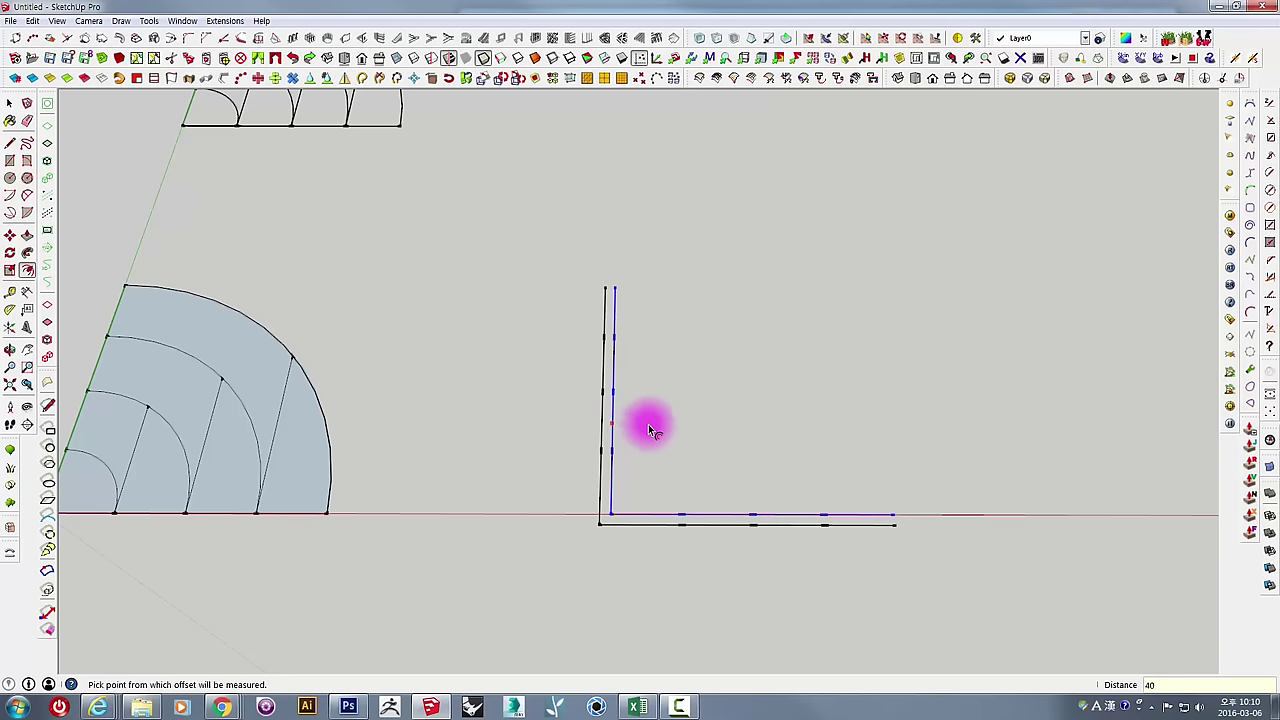
Select the inner vertical and bottom L edges and offset them 40 mm.
mouse_move(660, 409)
middle_mouse_down()
mouse_move(649, 443)
mouse_move(623, 429)
middle_mouse_up()
key("space")
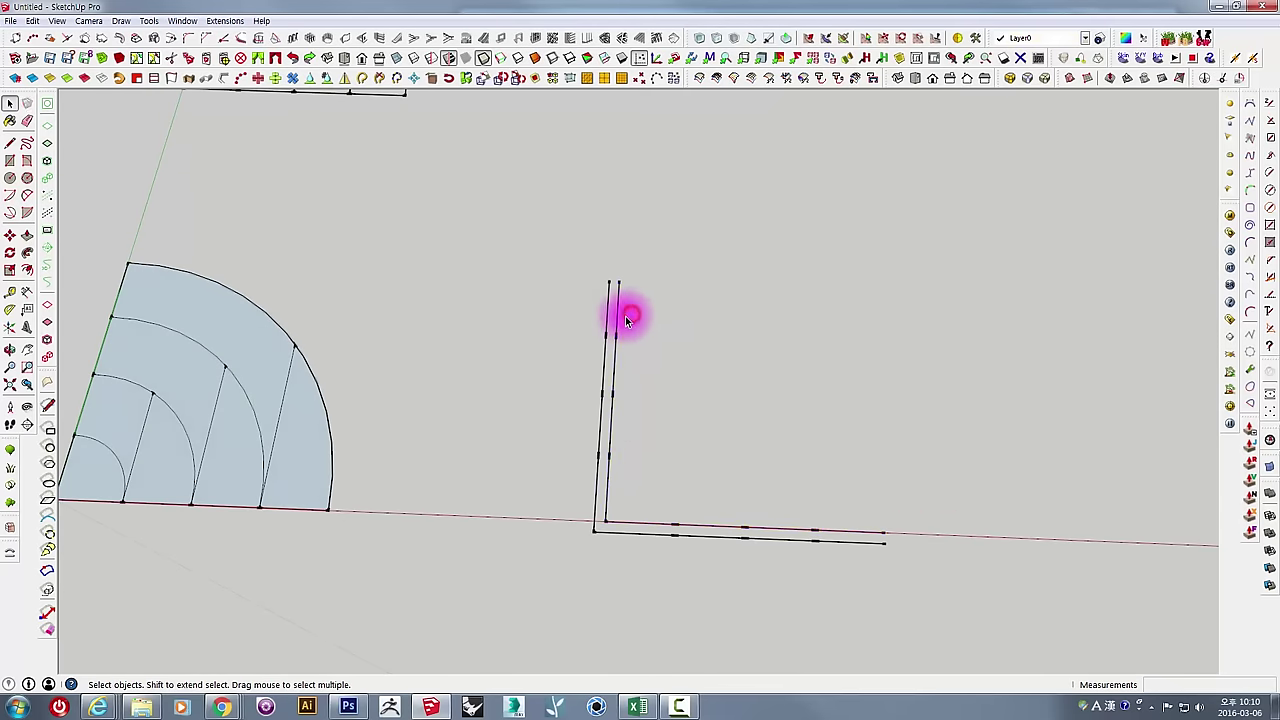
left_click(617, 312)
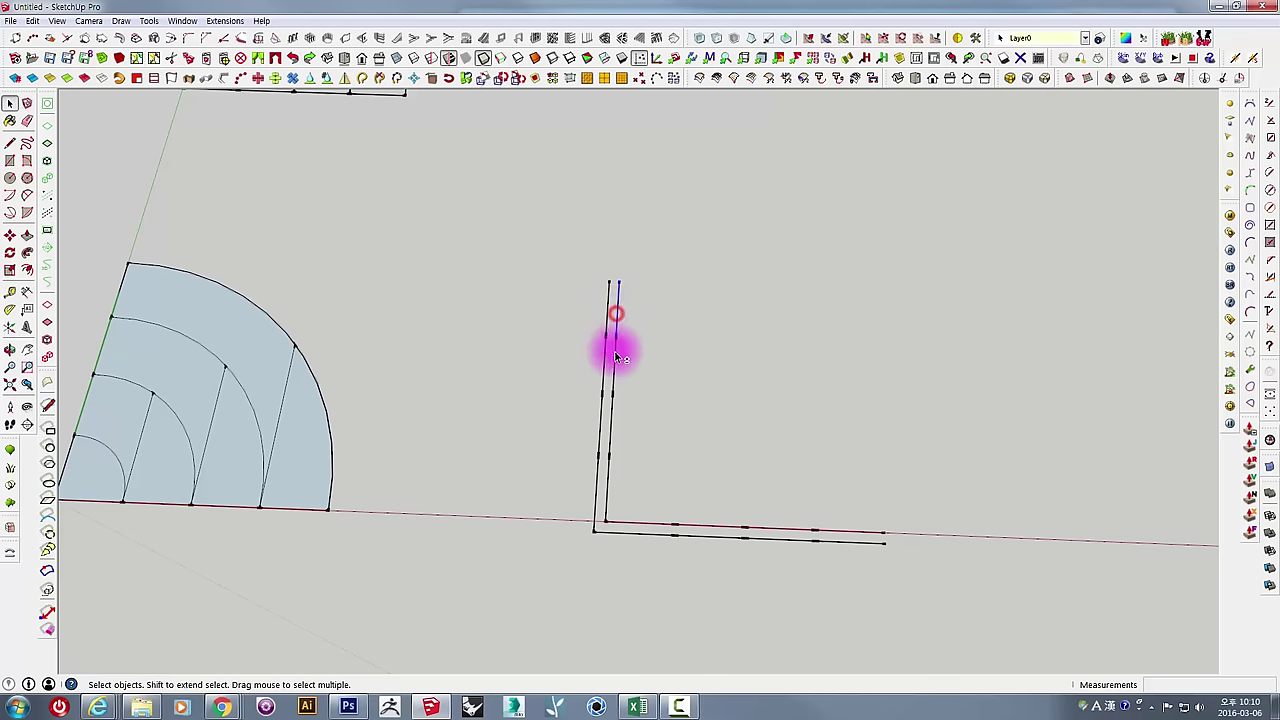
left_click(610, 428)
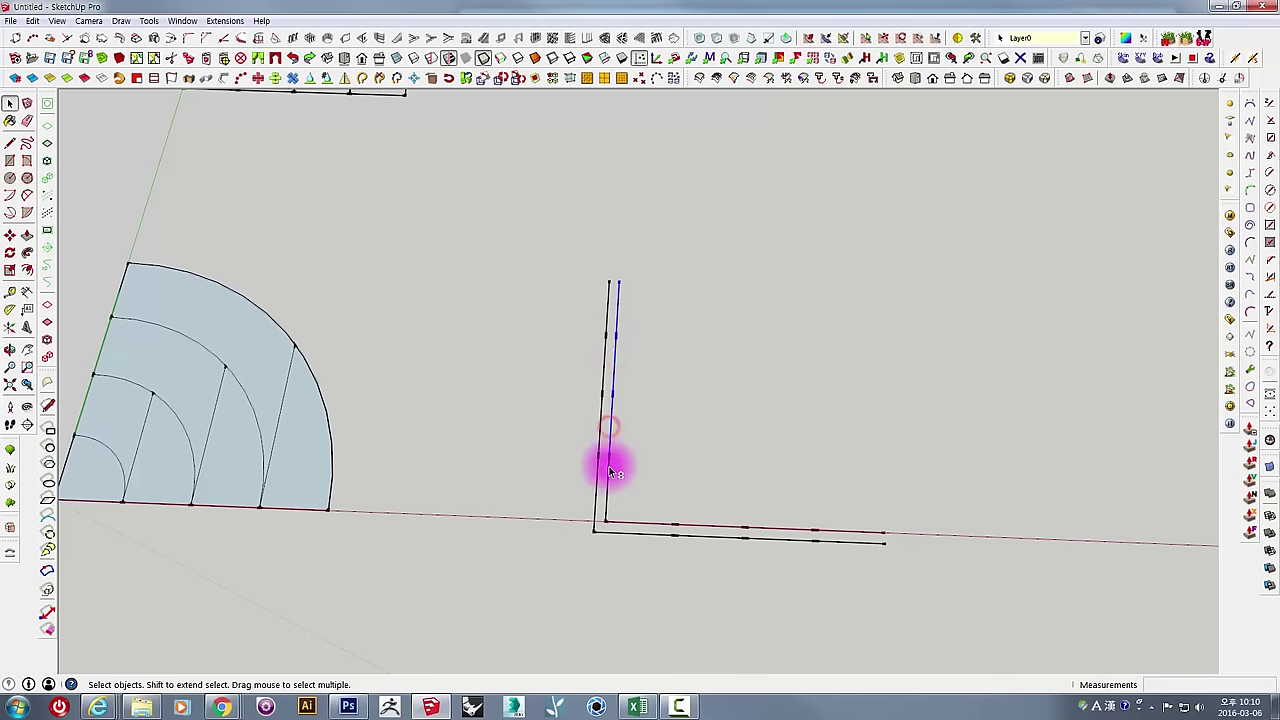
left_click(711, 527)
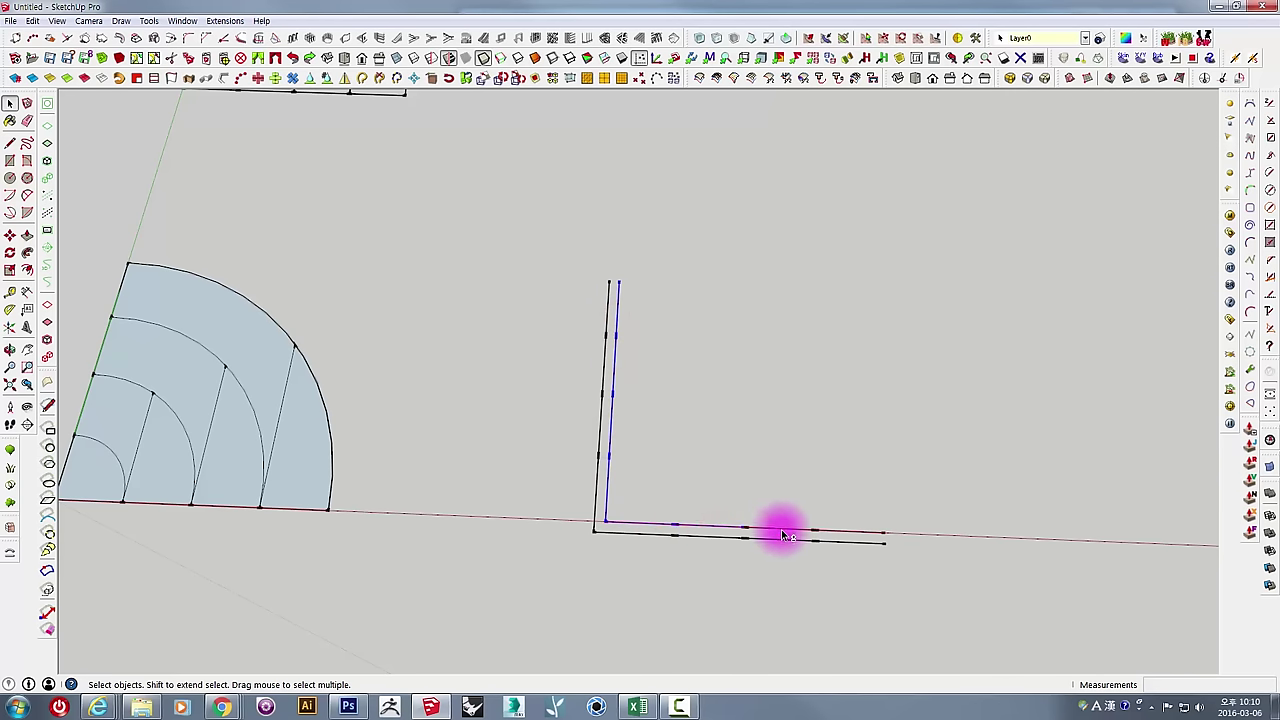
left_click(782, 531)
middle_click_drag(729, 466, 663, 457)
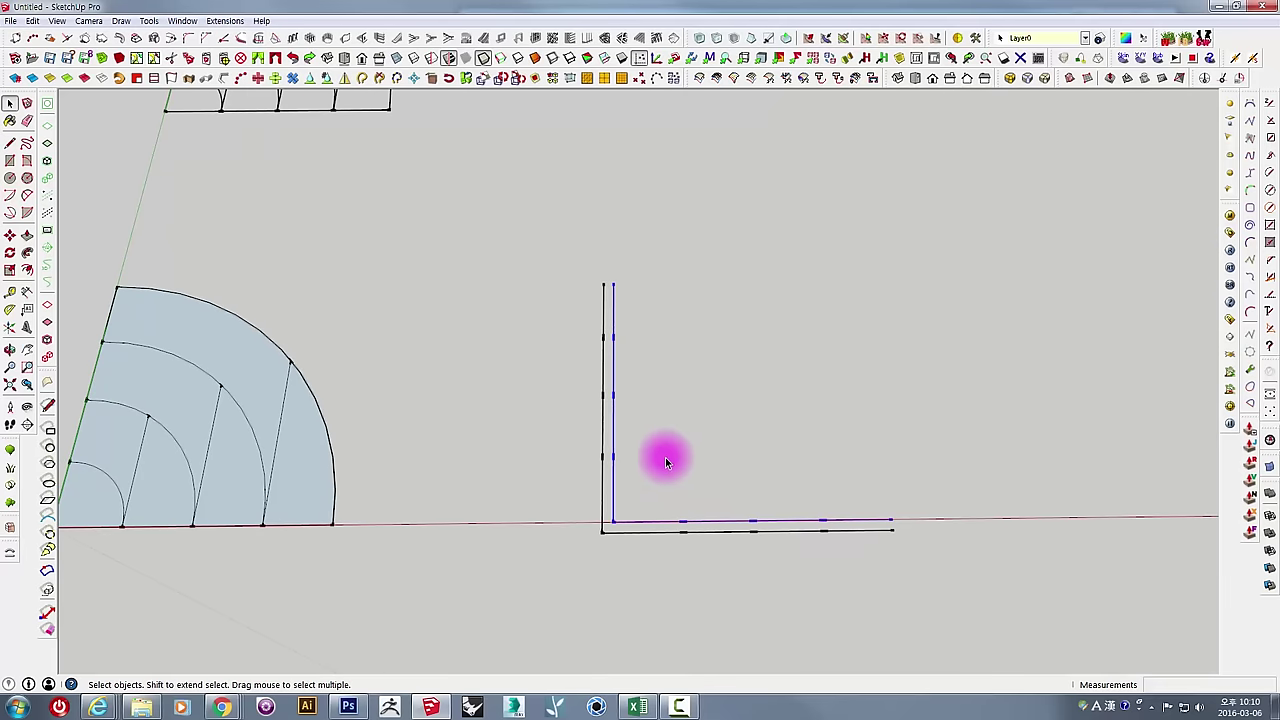
key("f")
left_click(635, 418)
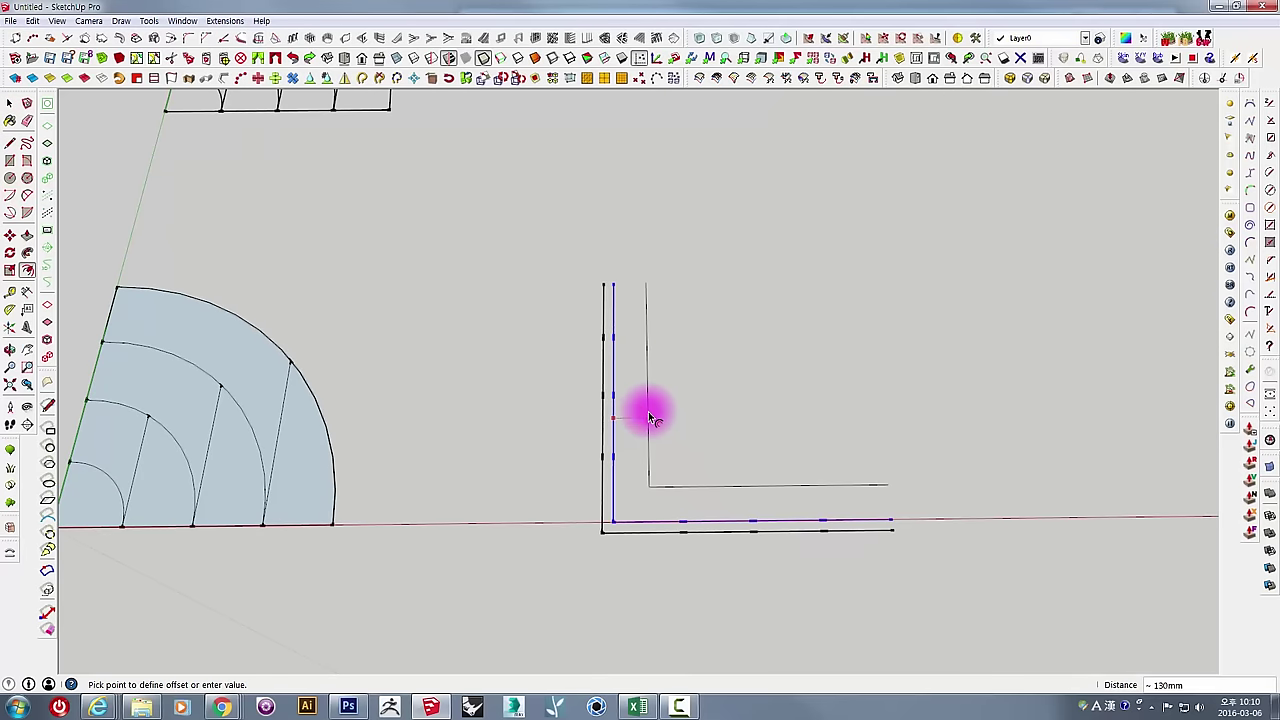
type("40")
key("Return")
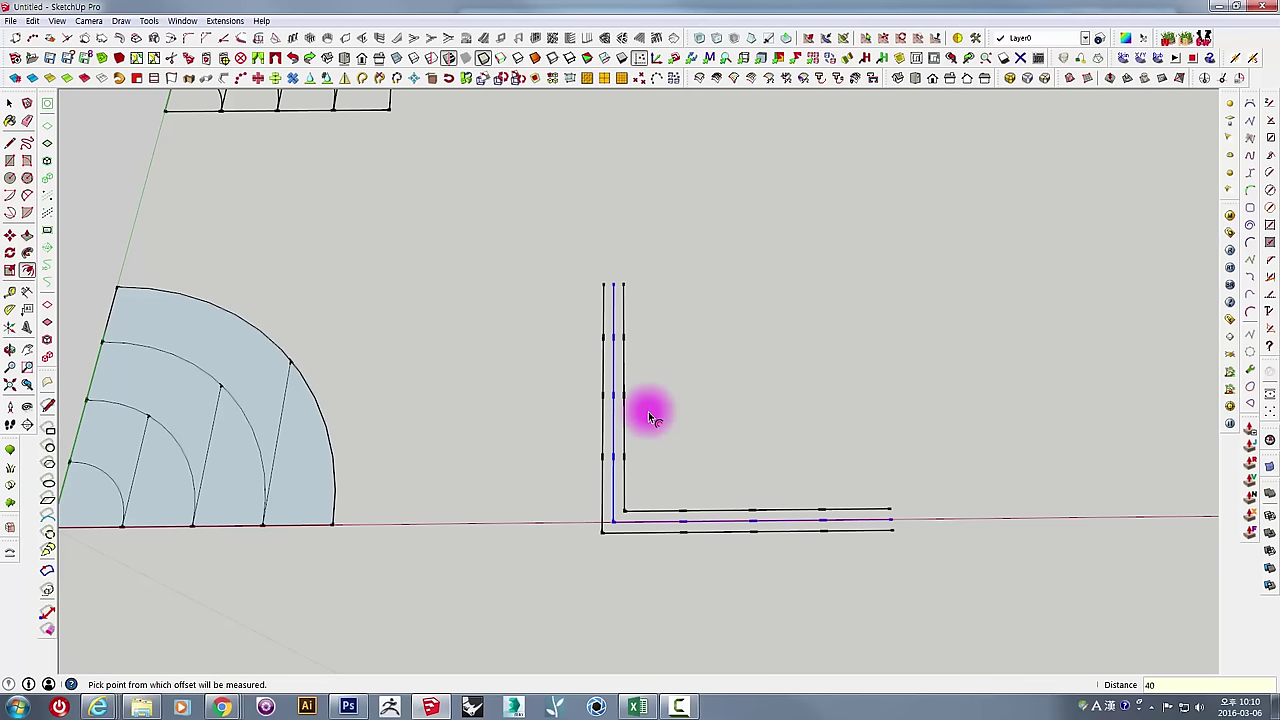
Draw lines closing the top and right ends of the L so its face fills.
left_click(10, 143)
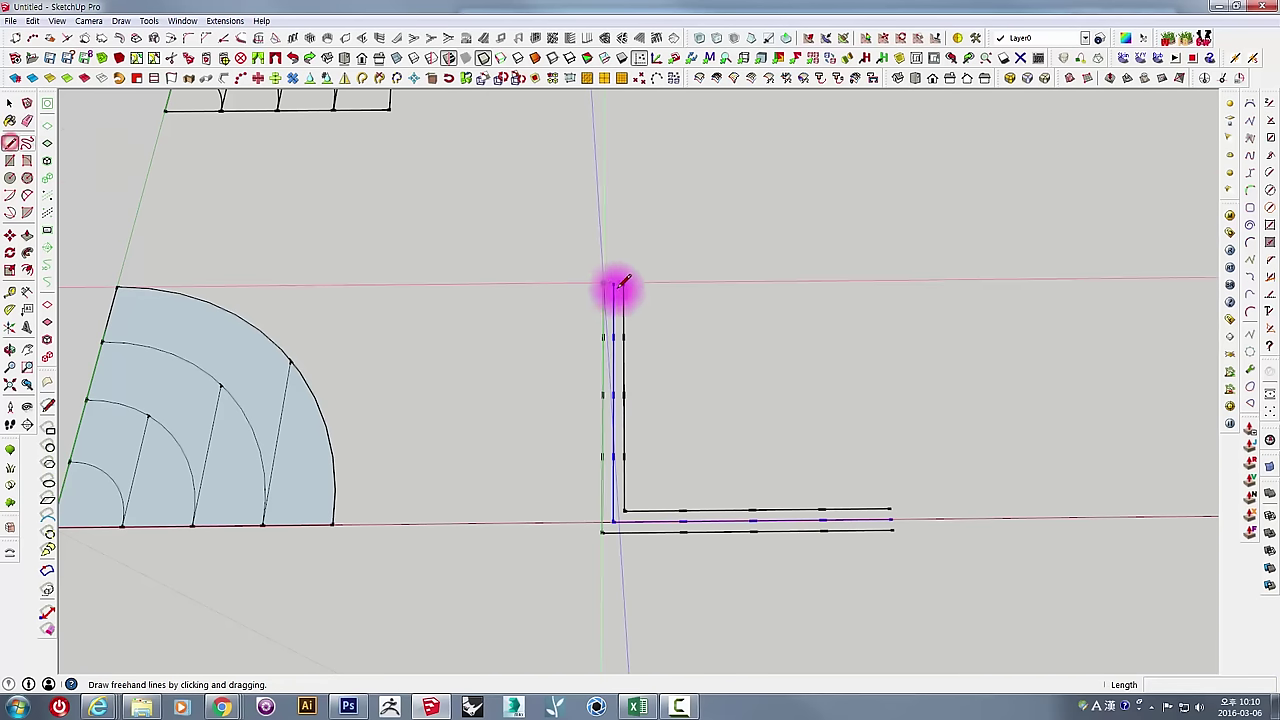
left_click(603, 283)
left_click(624, 283)
key("space")
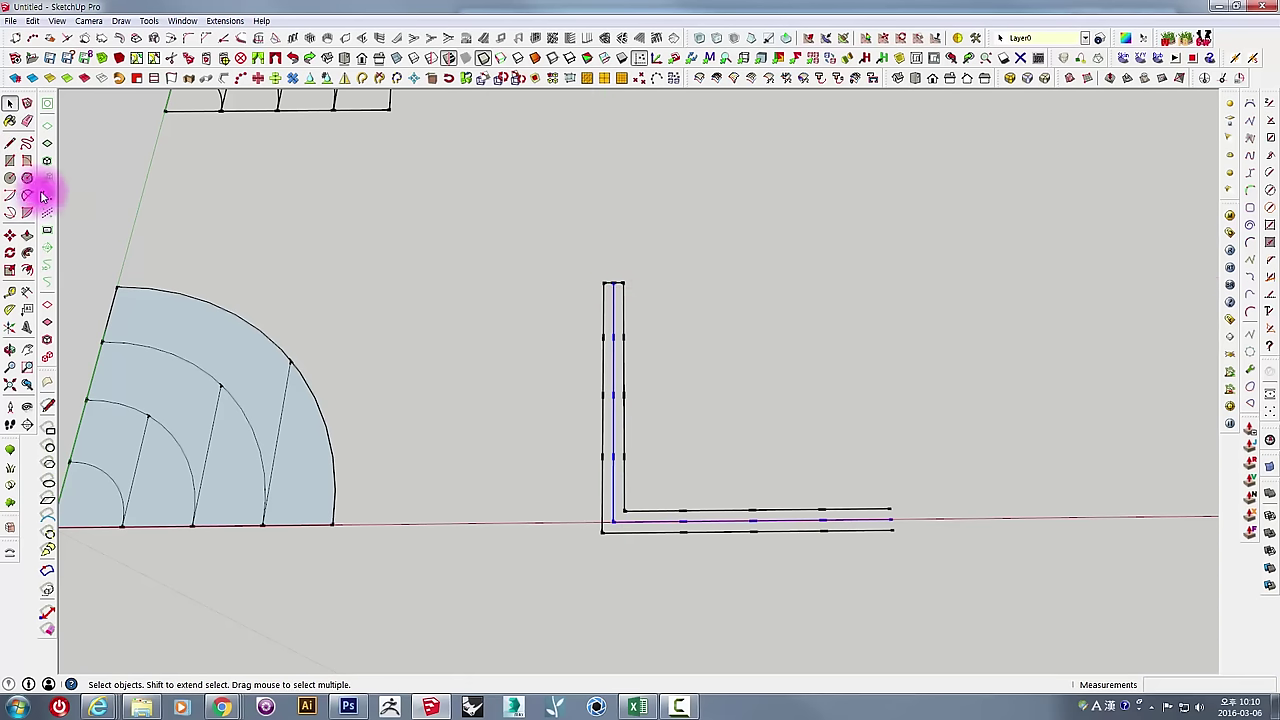
left_click(10, 143)
left_click(890, 510)
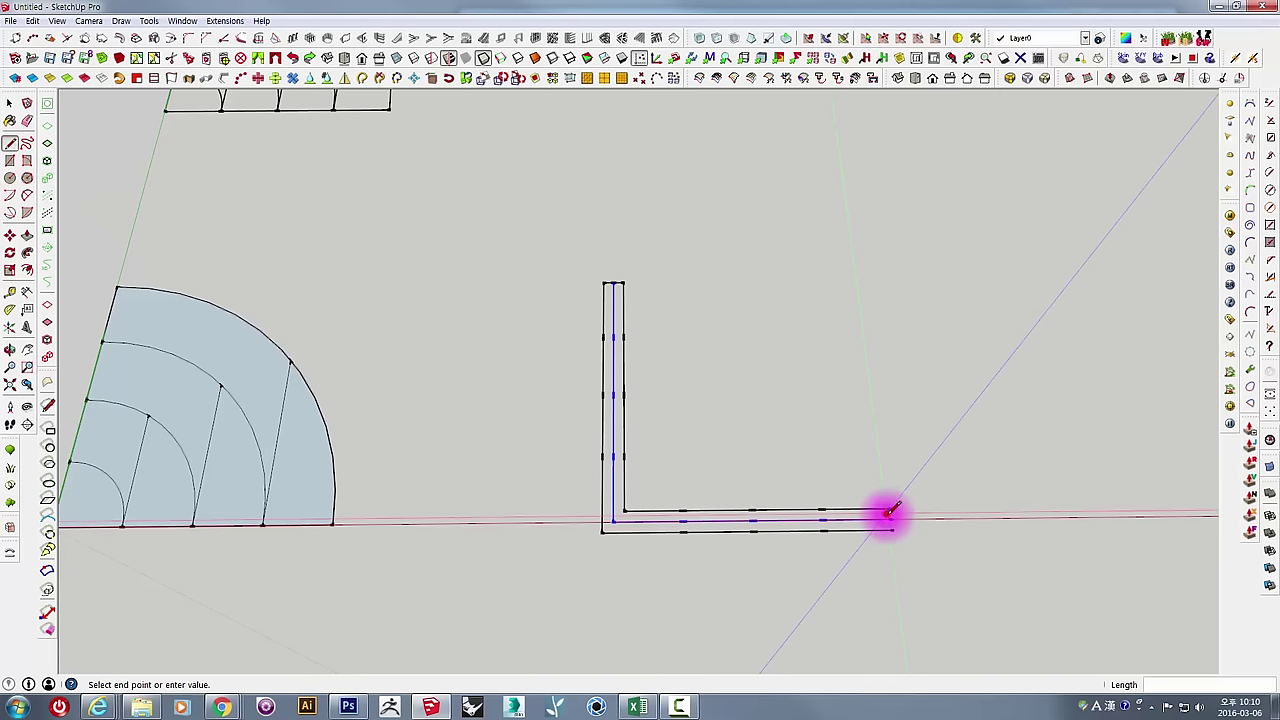
key("Escape")
left_click(890, 511)
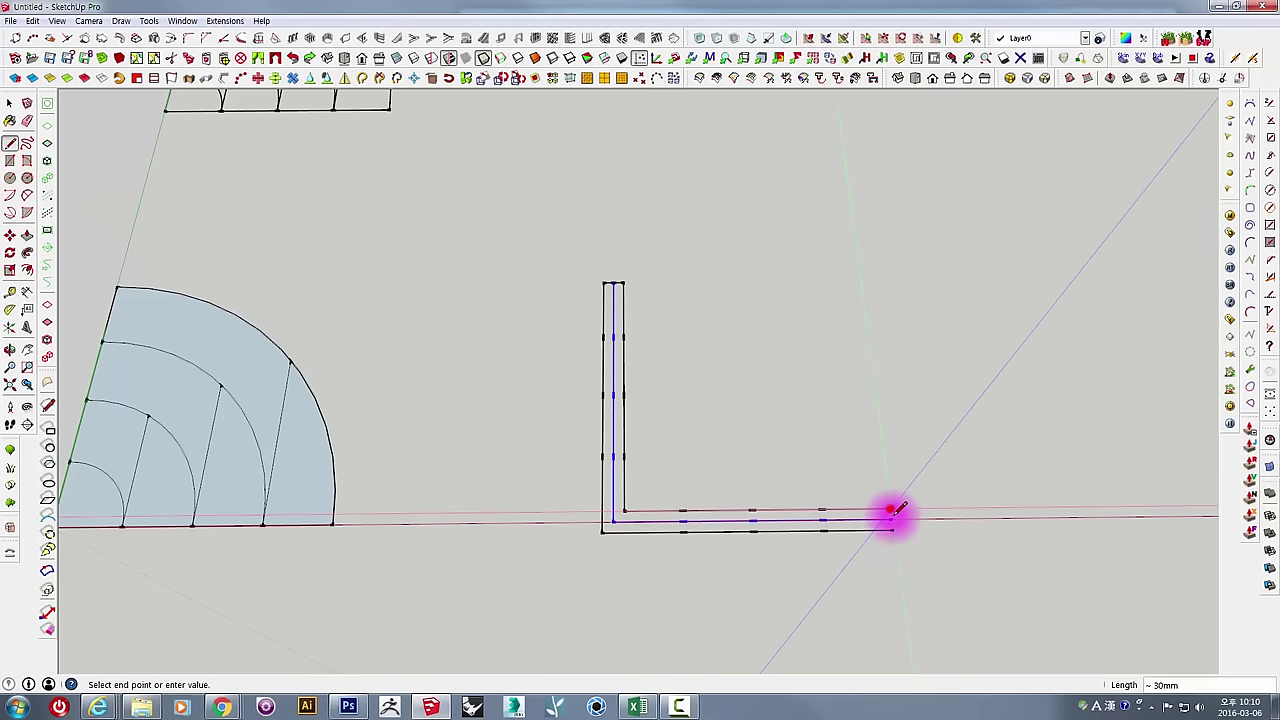
left_click(891, 520)
key("space")
mouse_move(893, 515)
middle_mouse_down()
mouse_move(571, 480)
mouse_move(563, 371)
mouse_move(523, 363)
mouse_move(537, 346)
middle_mouse_up()
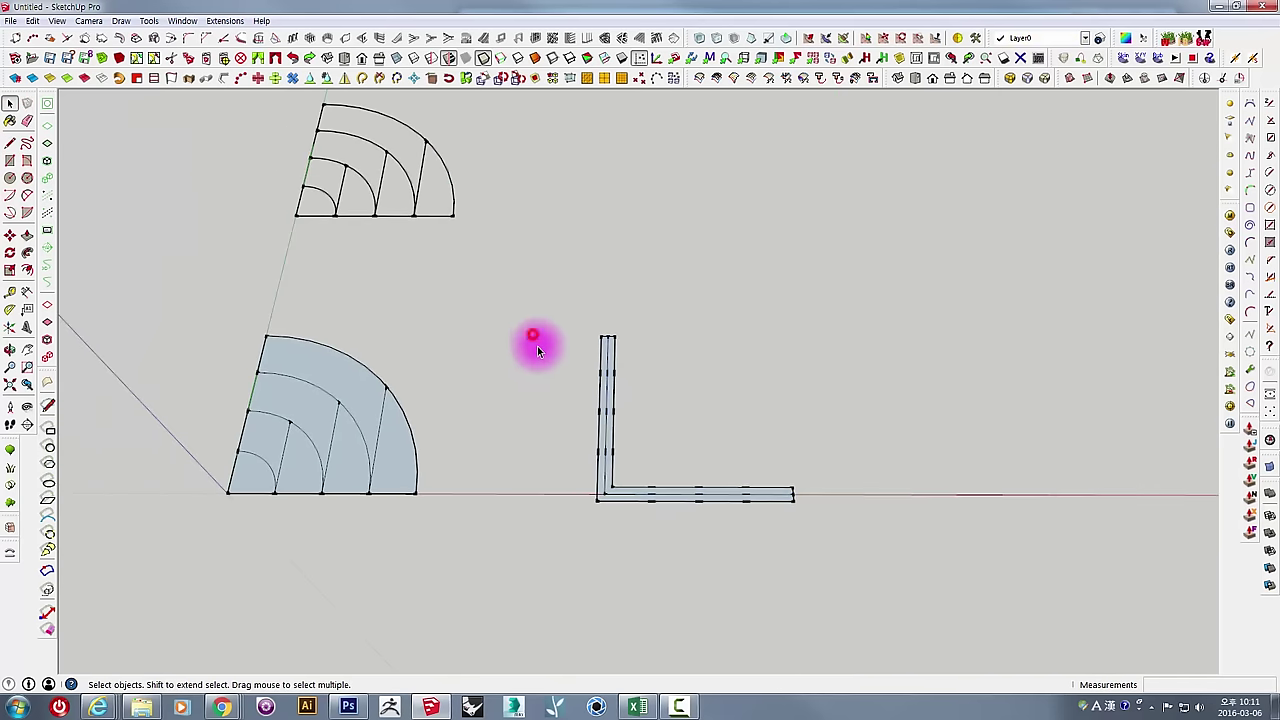
Check the L face, then select the quarter circle's four radial divider edges.
left_click_drag(510, 300, 846, 529)
mouse_move(713, 460)
middle_mouse_down()
mouse_move(652, 471)
mouse_move(463, 459)
middle_mouse_up()
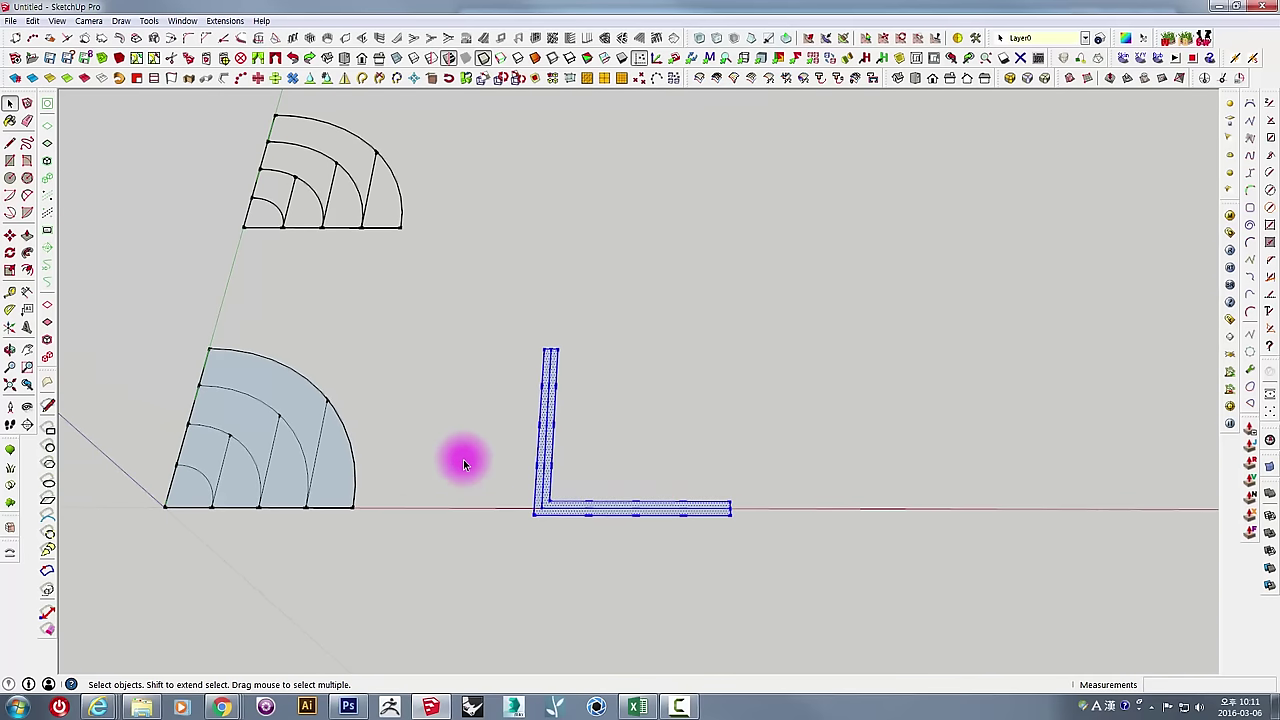
left_click(433, 405)
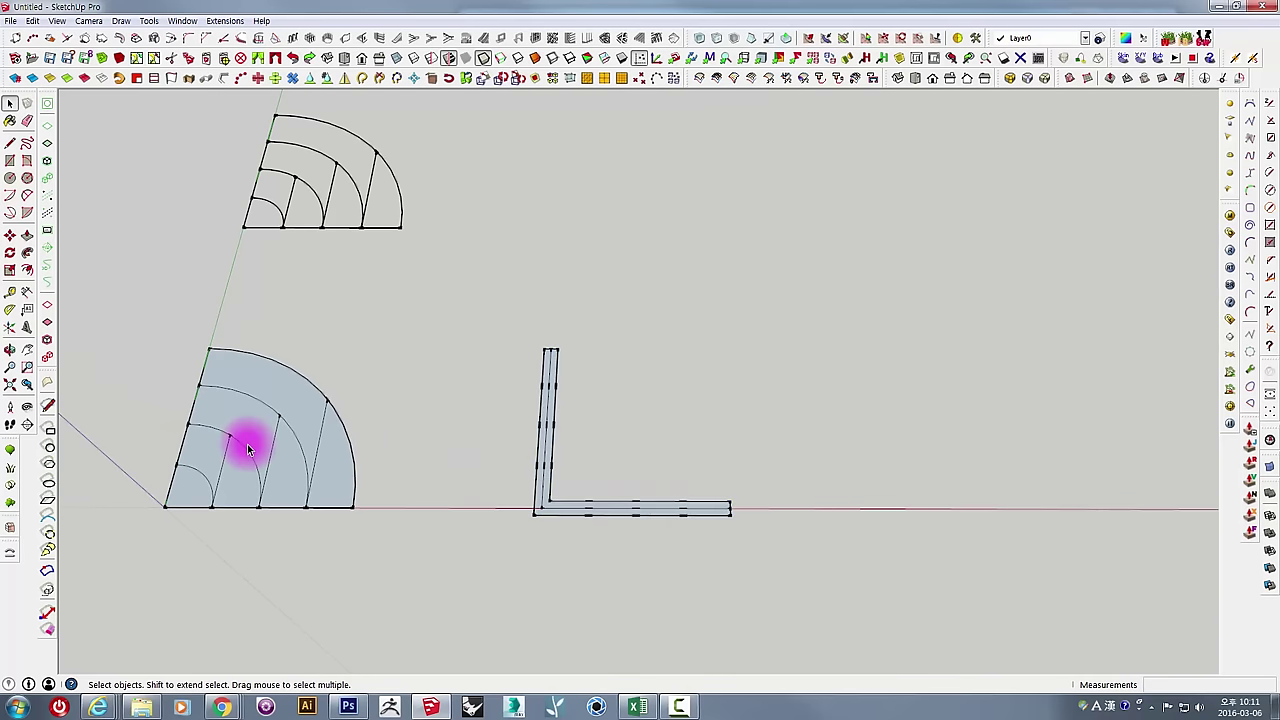
middle_click_drag(266, 426, 605, 558)
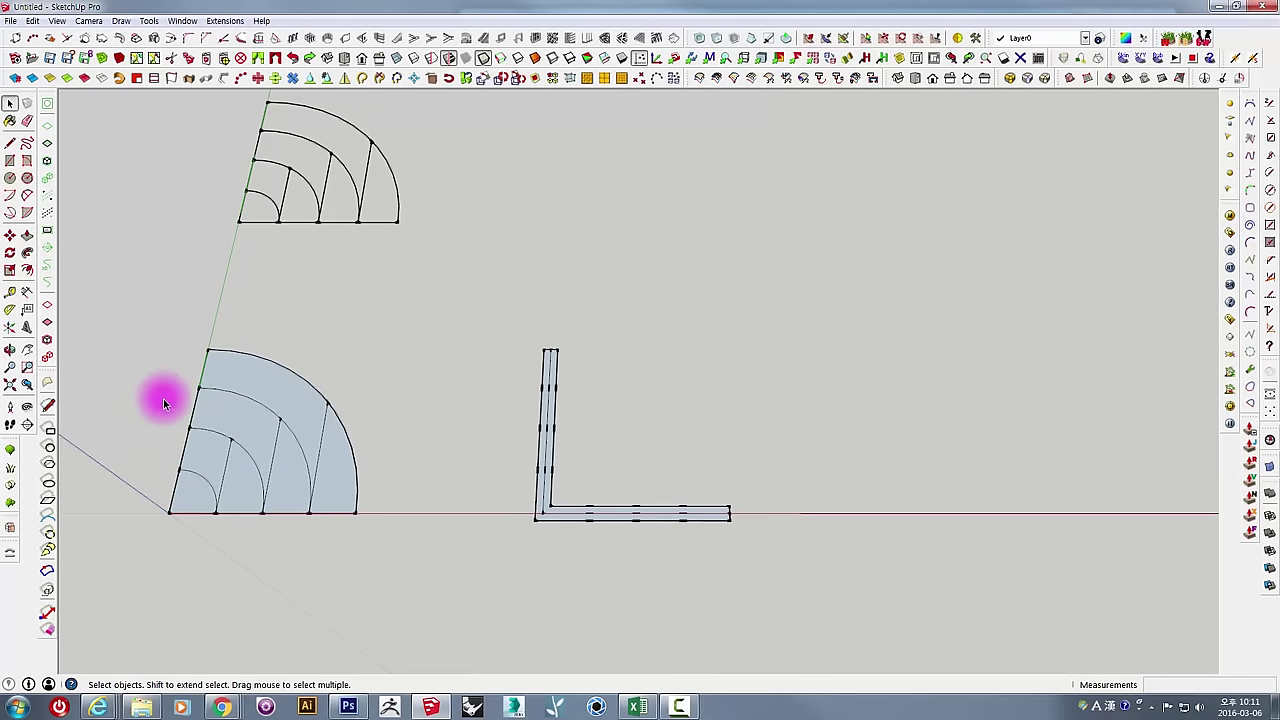
scroll(210, 492, "up", 1)
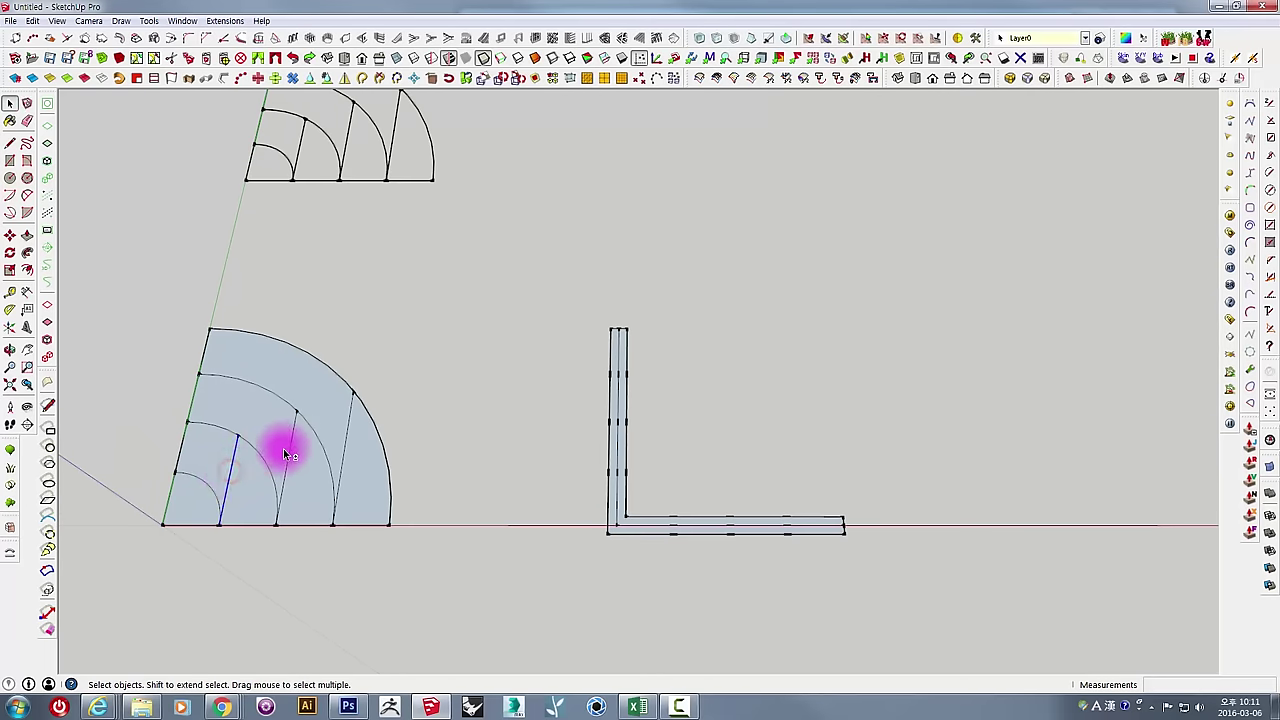
left_click_drag(304, 456, 332, 456)
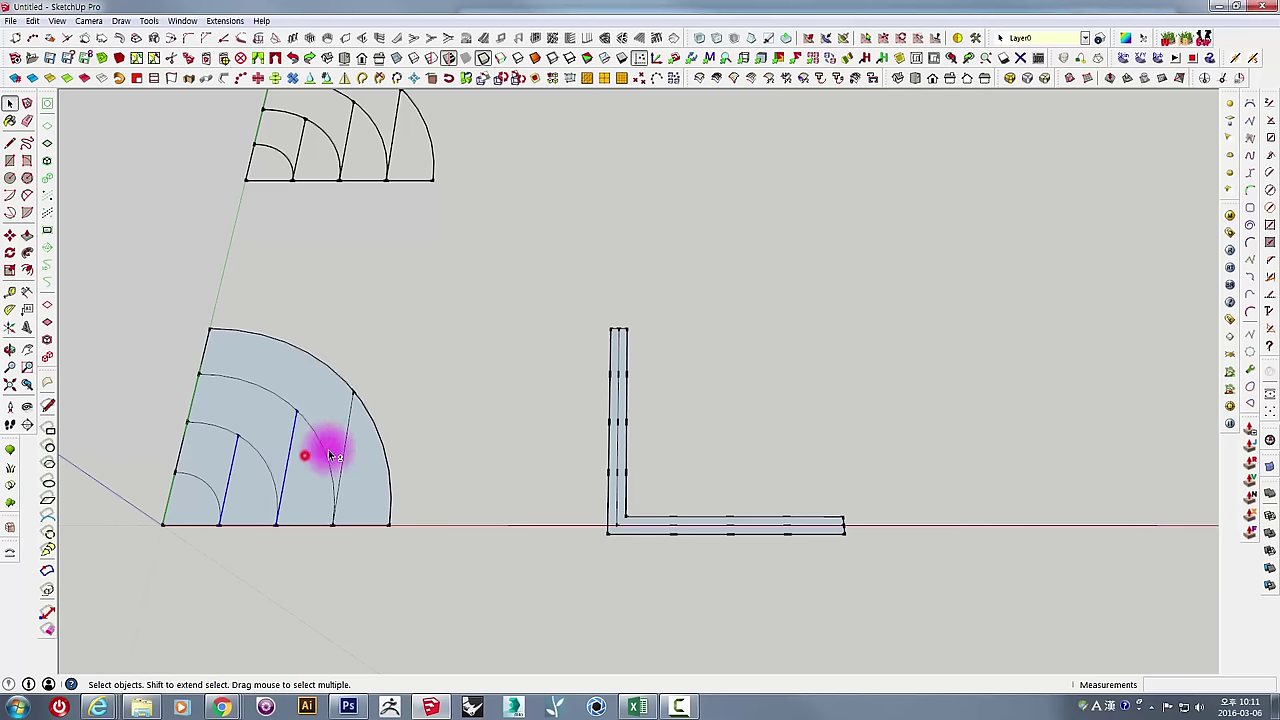
left_click(347, 451, "shift")
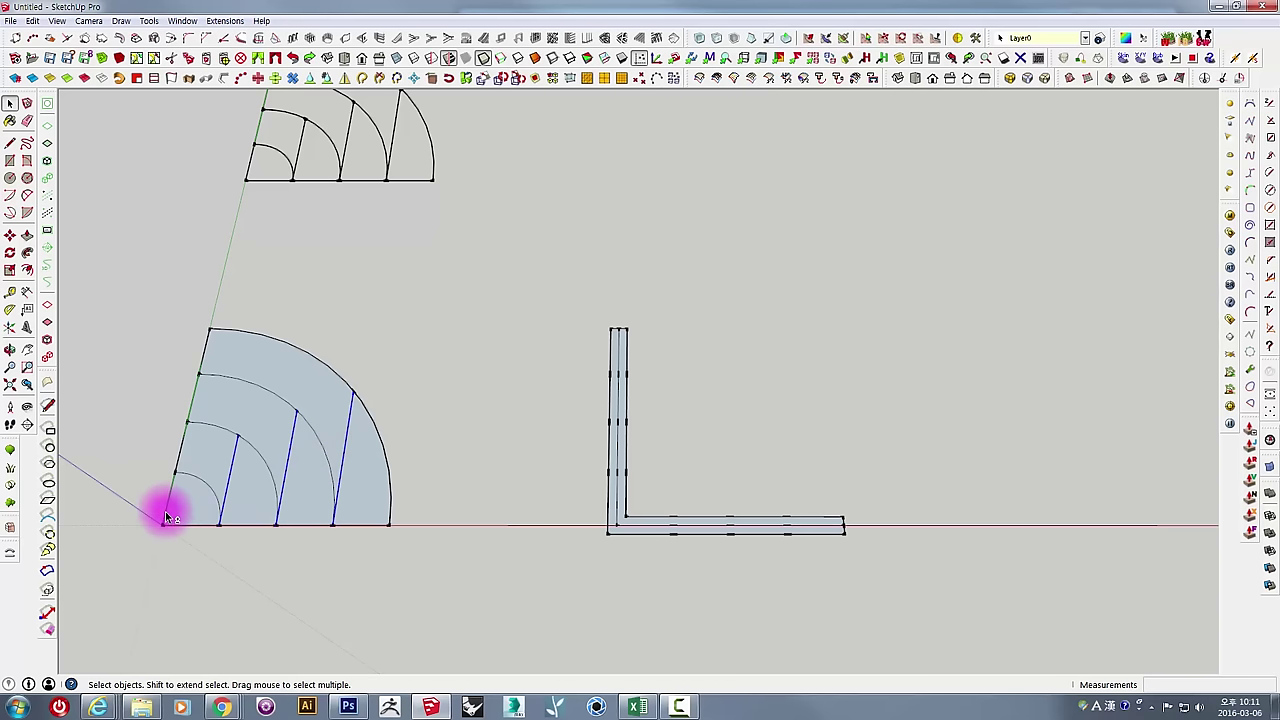
middle_click_drag(168, 508, 149, 486)
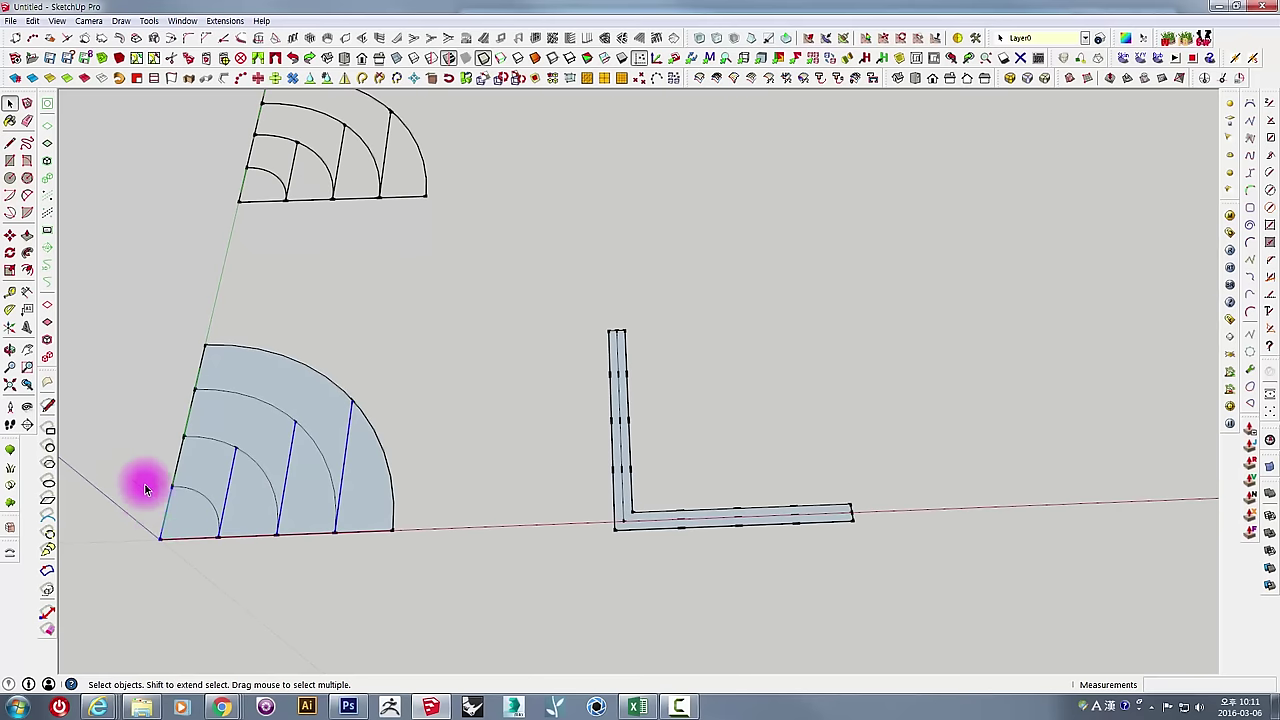
middle_click_drag(166, 537, 175, 542)
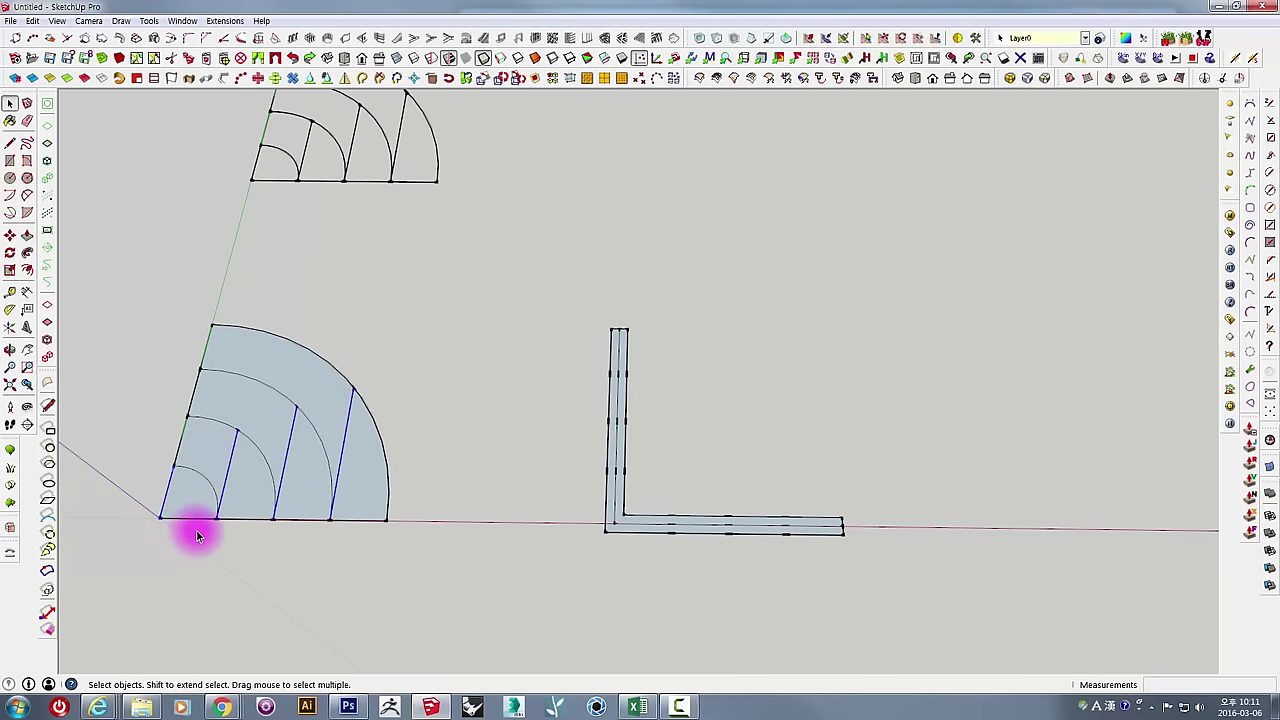
Copy the radial edges 400 mm along the red axis and select the copies.
key("m")
left_click(161, 518)
key("ctrl")
type("4000")
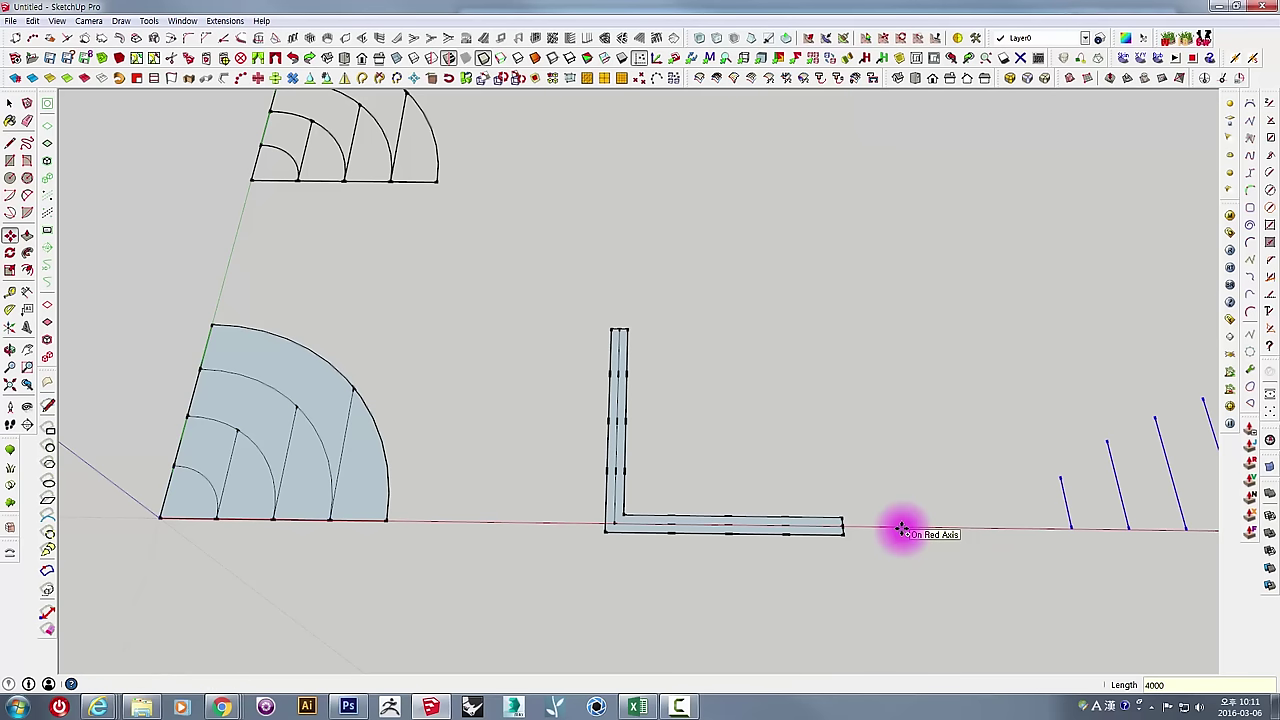
left_click(901, 527)
mouse_move(920, 594)
middle_mouse_down()
mouse_move(820, 457)
mouse_move(850, 450)
mouse_move(866, 486)
mouse_move(811, 500)
middle_mouse_up()
key("space")
left_click(843, 428)
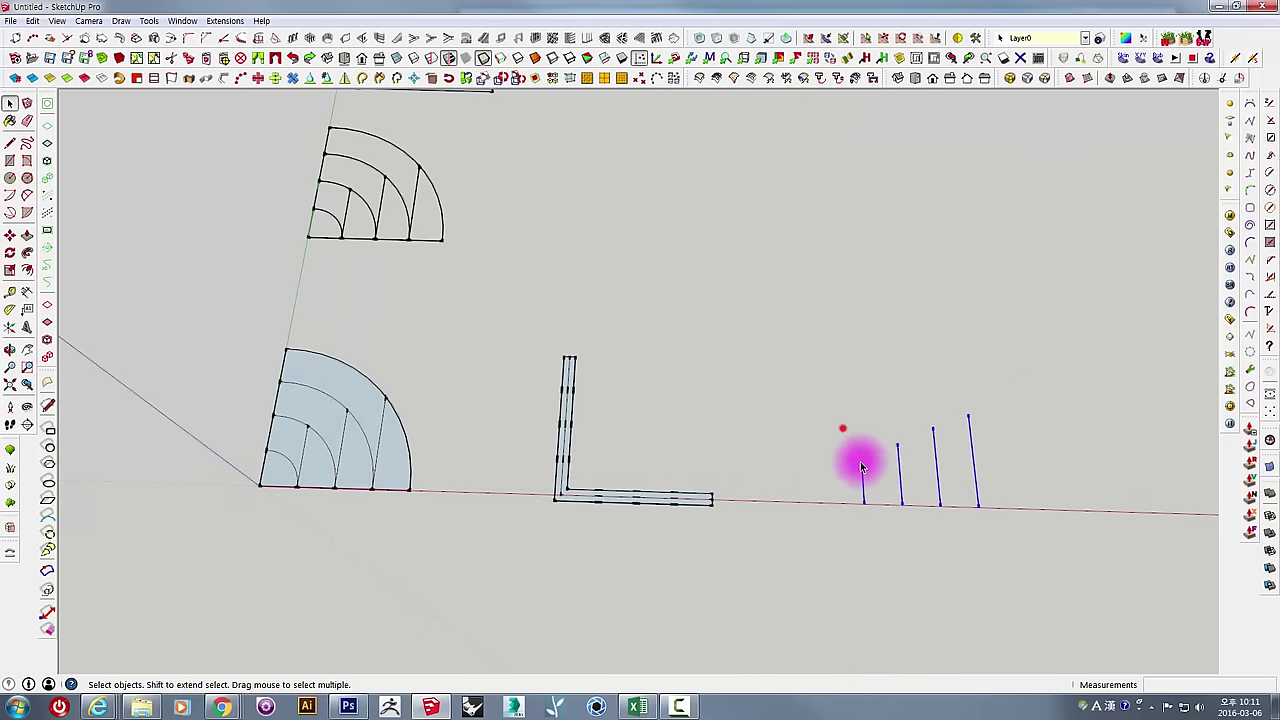
left_click_drag(869, 360, 988, 514)
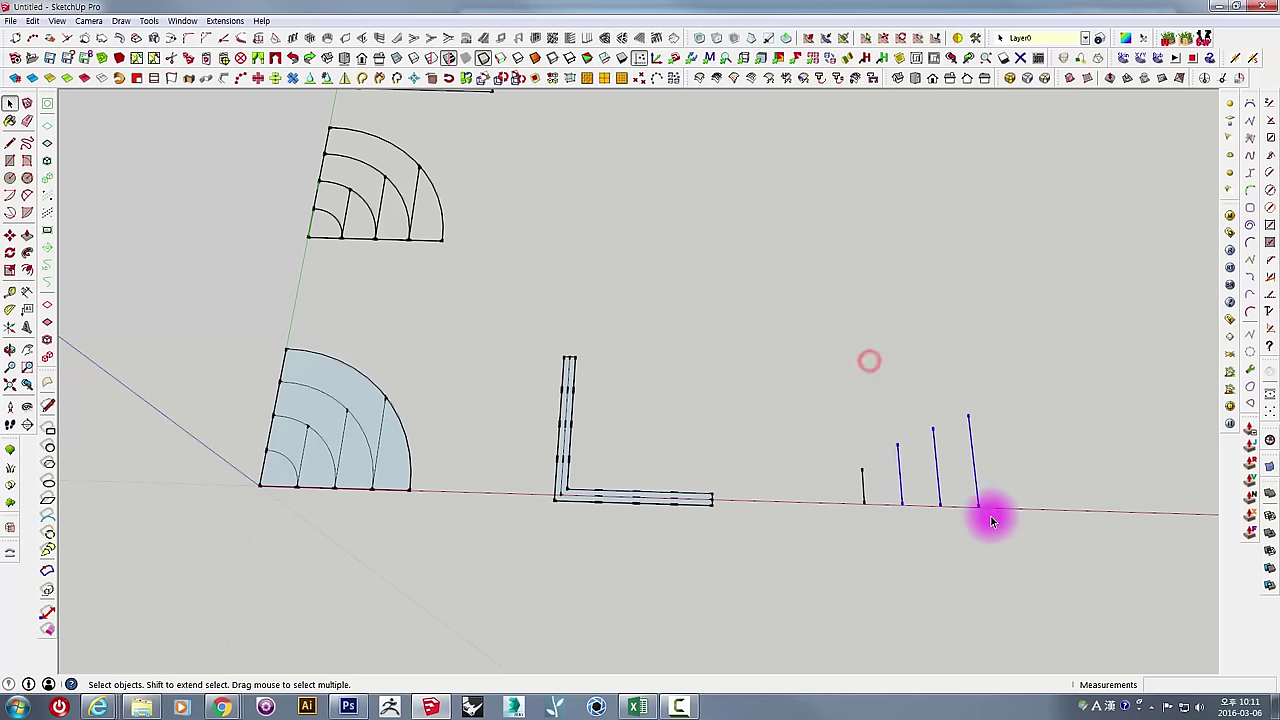
Copy the three taller divider lines 40 mm along the red axis.
scroll(893, 467, "up", 1)
middle_click_drag(971, 486, 829, 500)
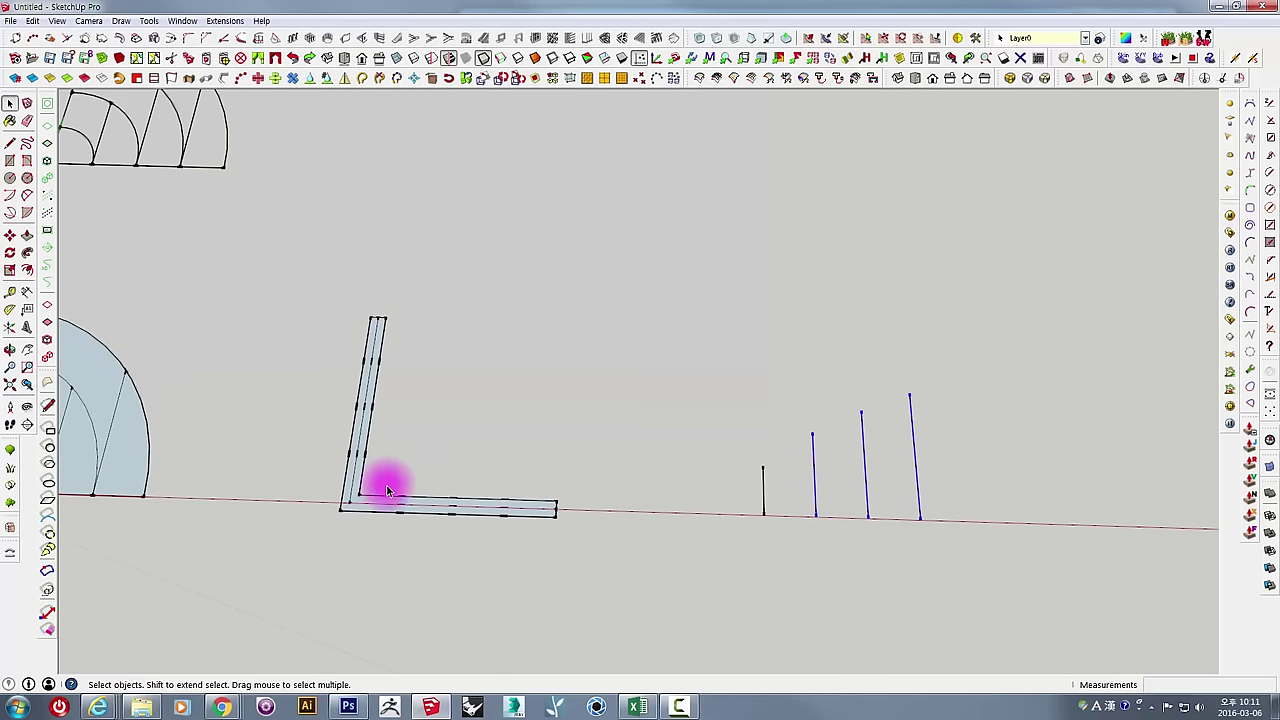
middle_click_drag(360, 486, 489, 434, "shift")
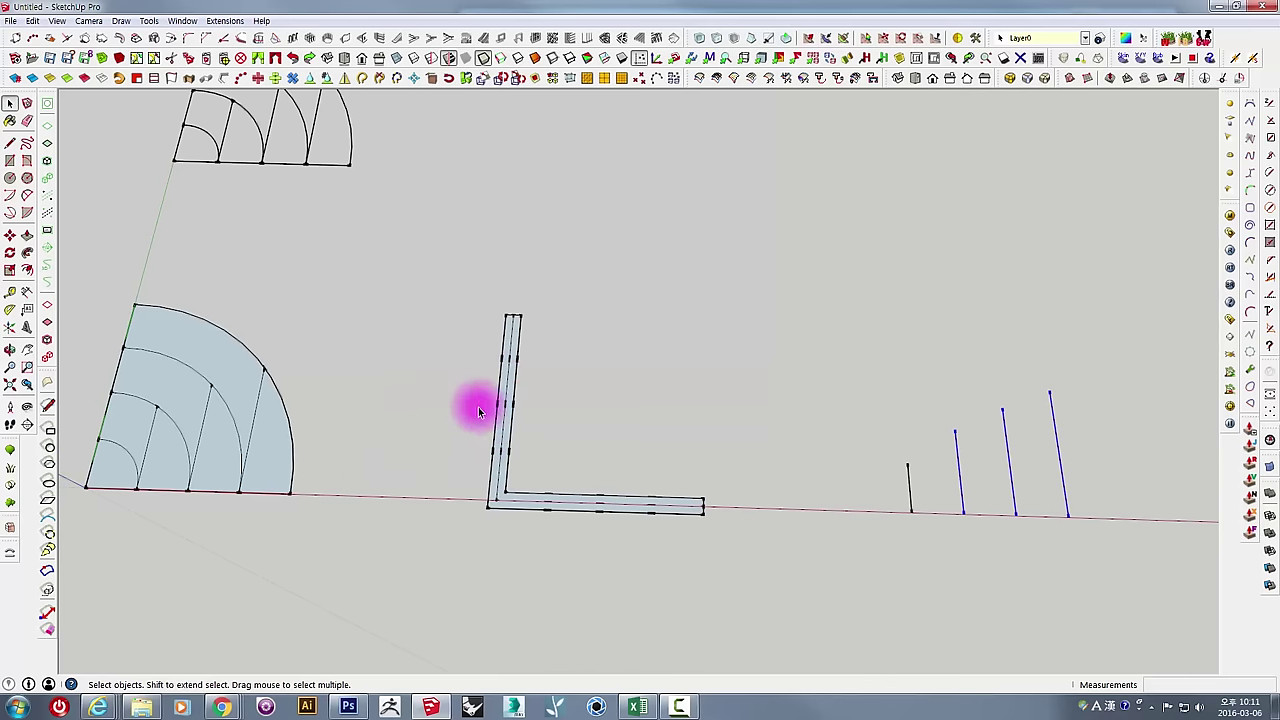
mouse_move(834, 463)
middle_mouse_down("shift")
mouse_move(803, 490)
mouse_move(806, 508)
middle_mouse_up("shift")
key("m")
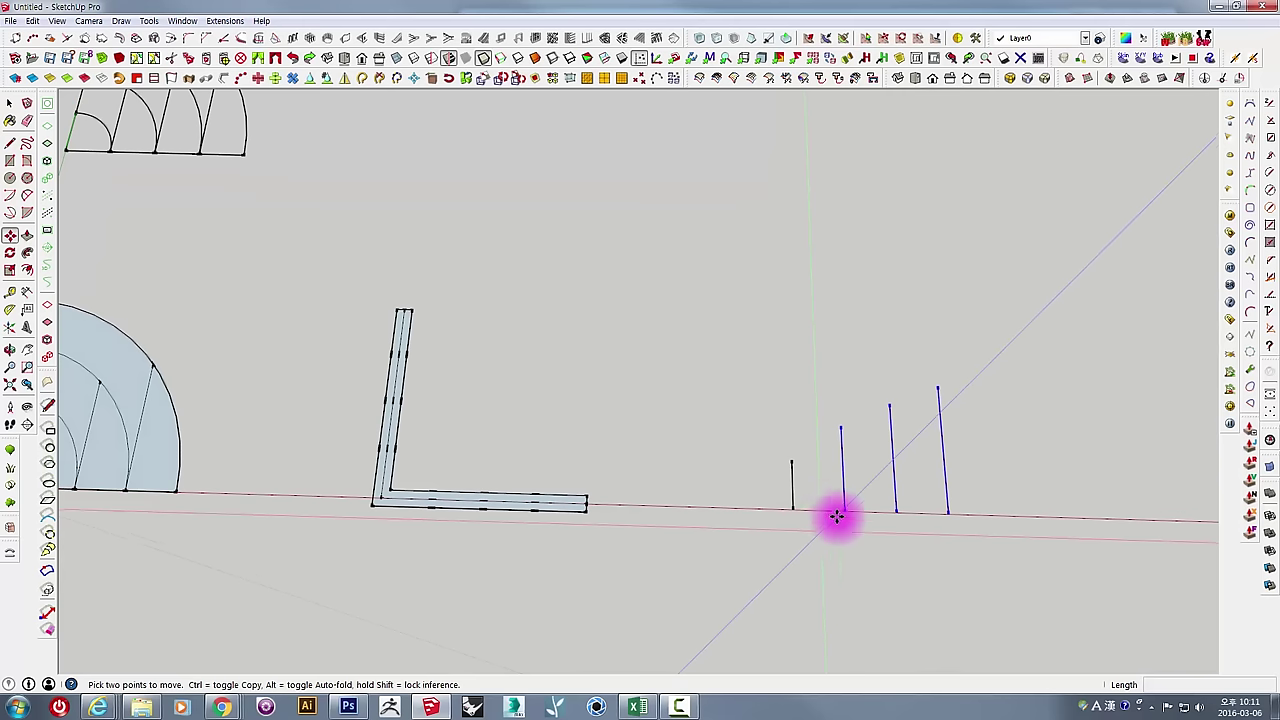
left_click(847, 509)
key("ctrl")
type("40")
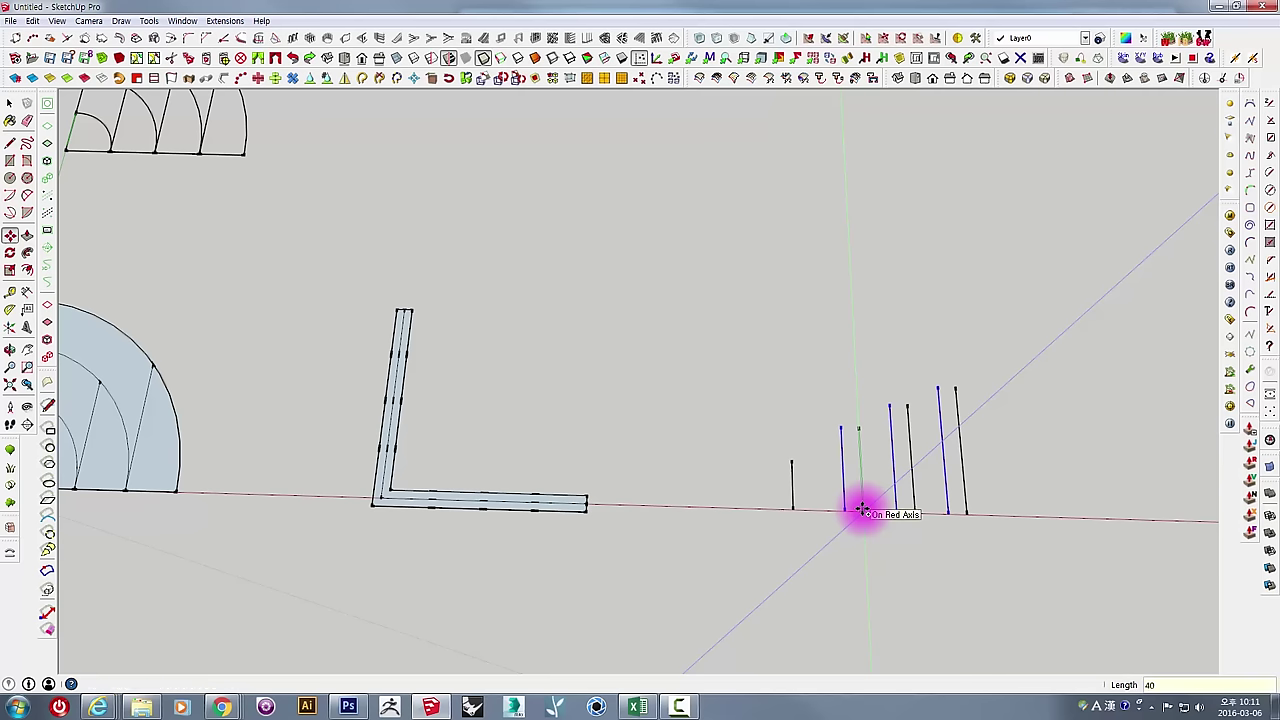
key("Return")
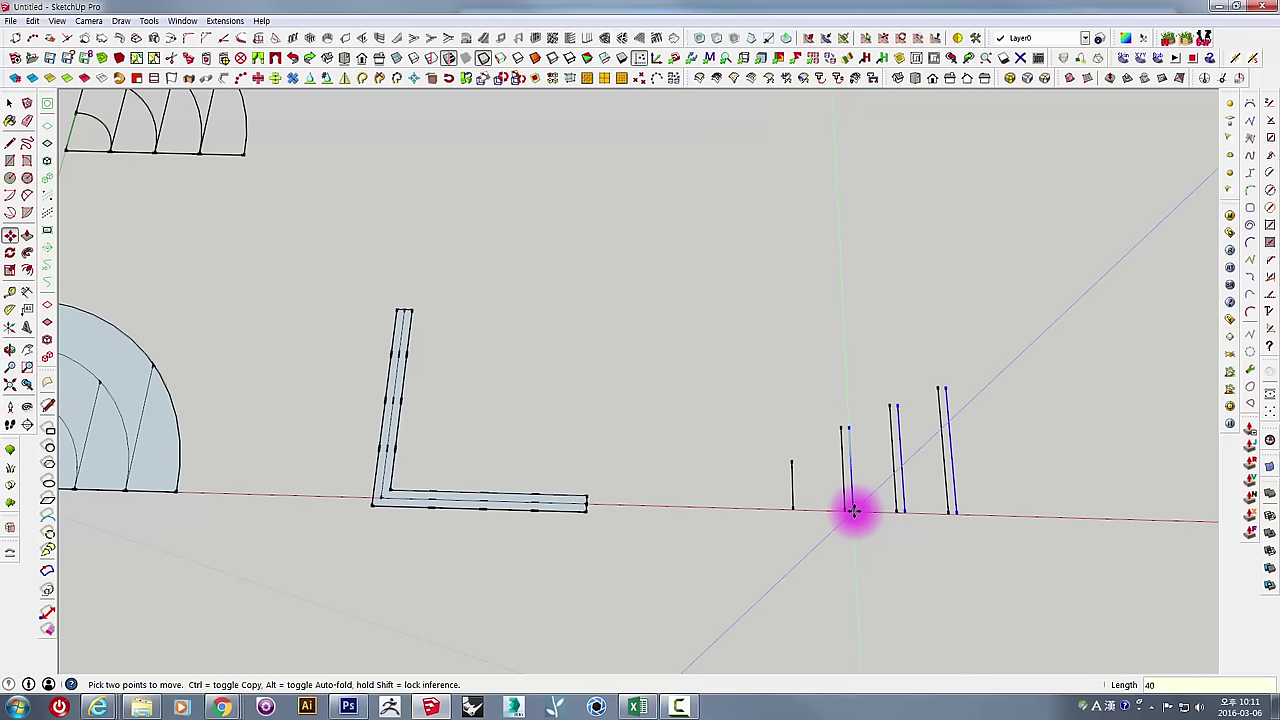
scroll(858, 510, "up", 1)
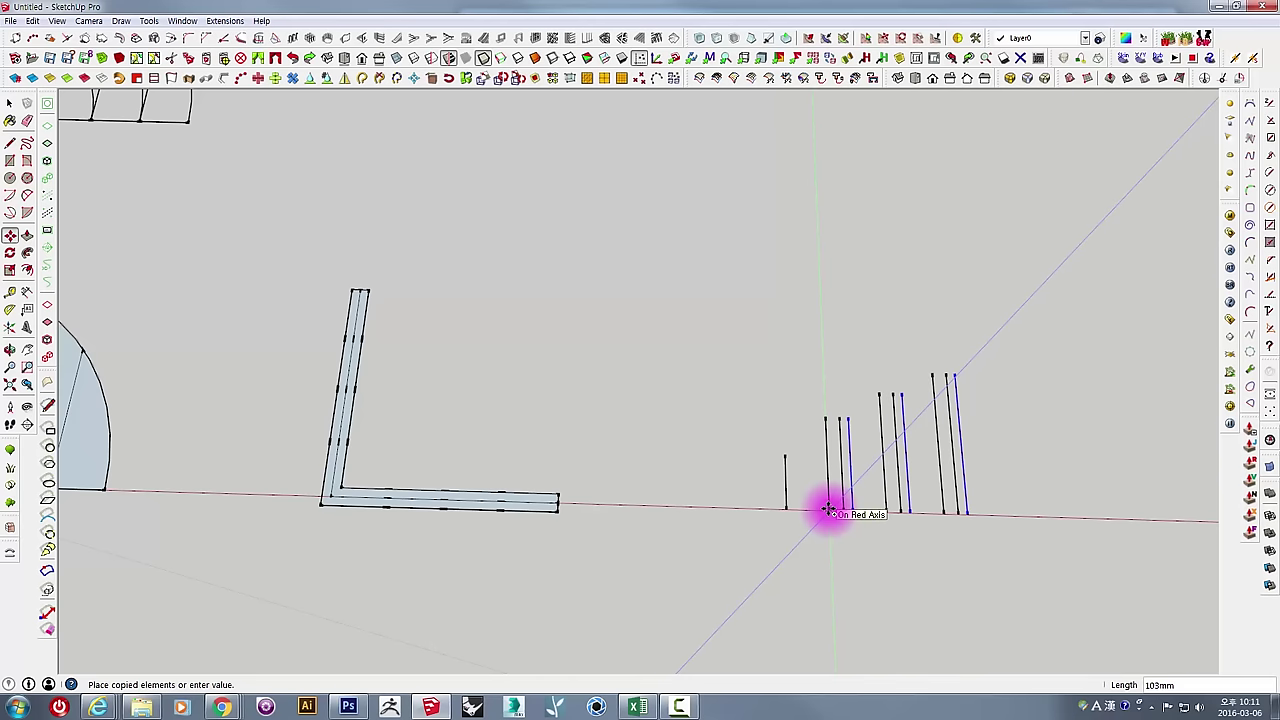
type("80")
key("Return")
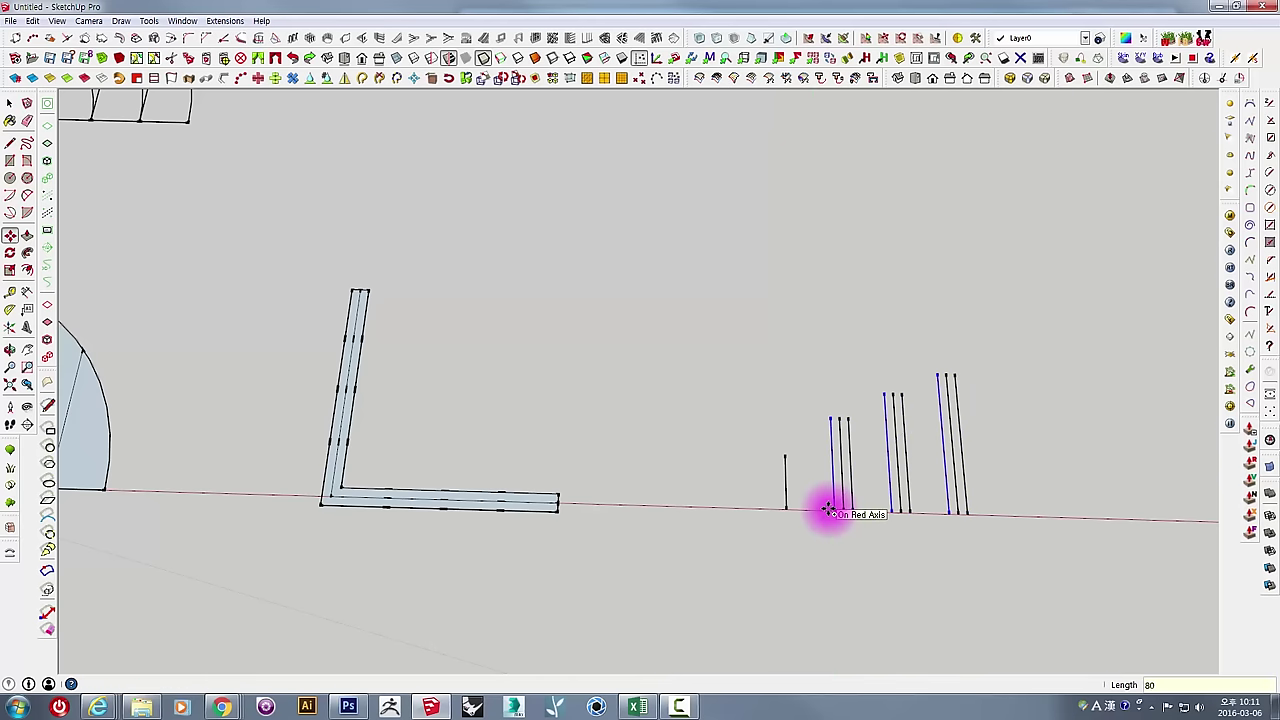
mouse_move(828, 510)
middle_mouse_down()
mouse_move(851, 480)
mouse_move(831, 451)
middle_mouse_up()
key("space")
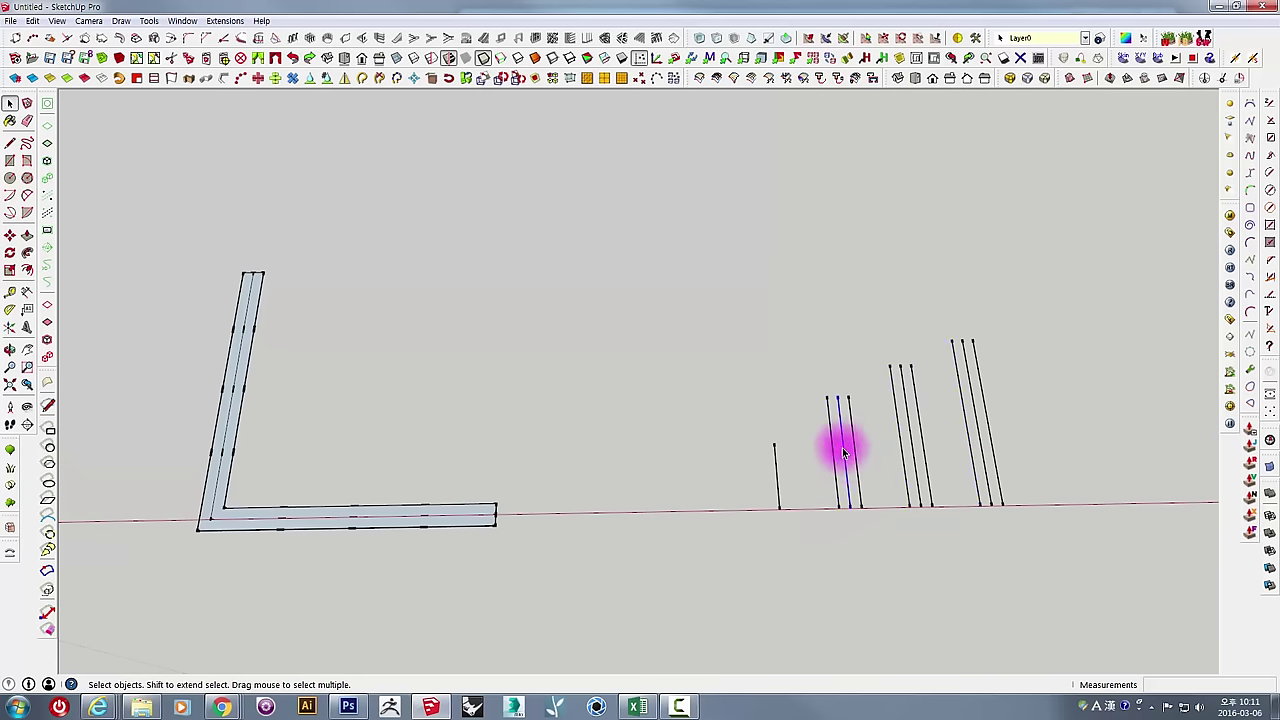
scroll(843, 453, "down", 2)
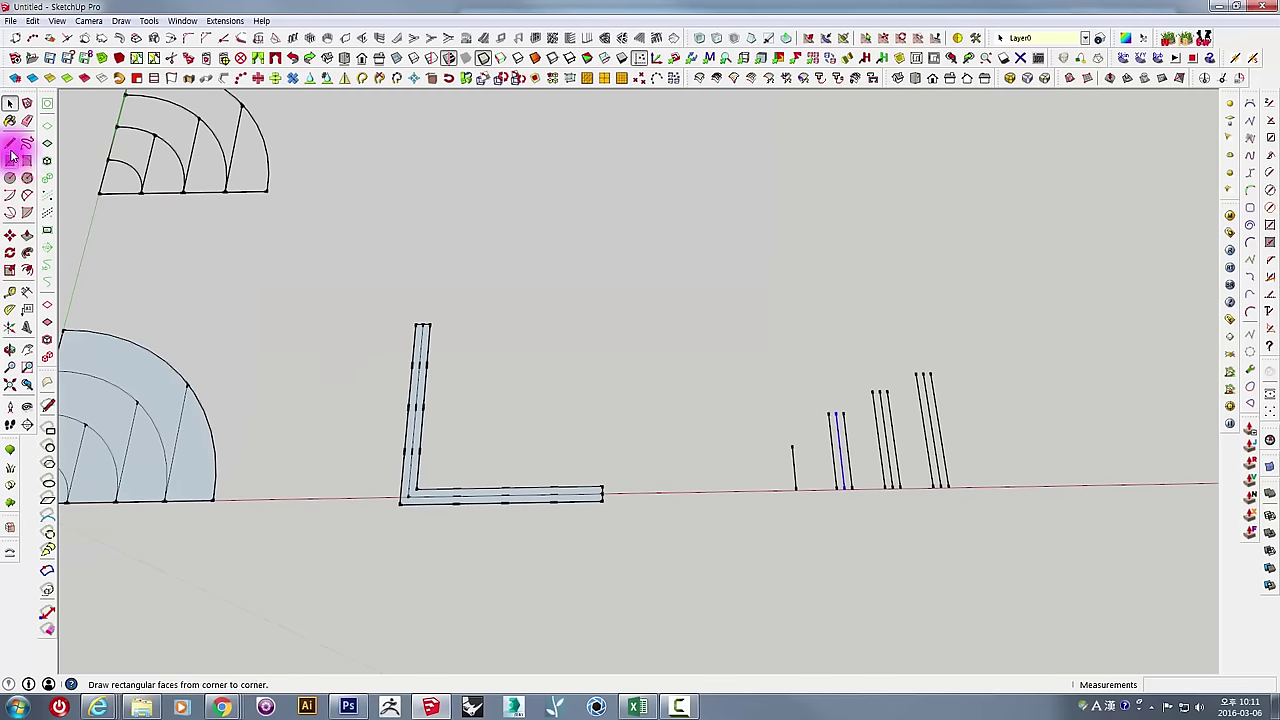
Draw a new vertical line and copy it 40 mm beside itself.
left_click(10, 143)
left_click(625, 330)
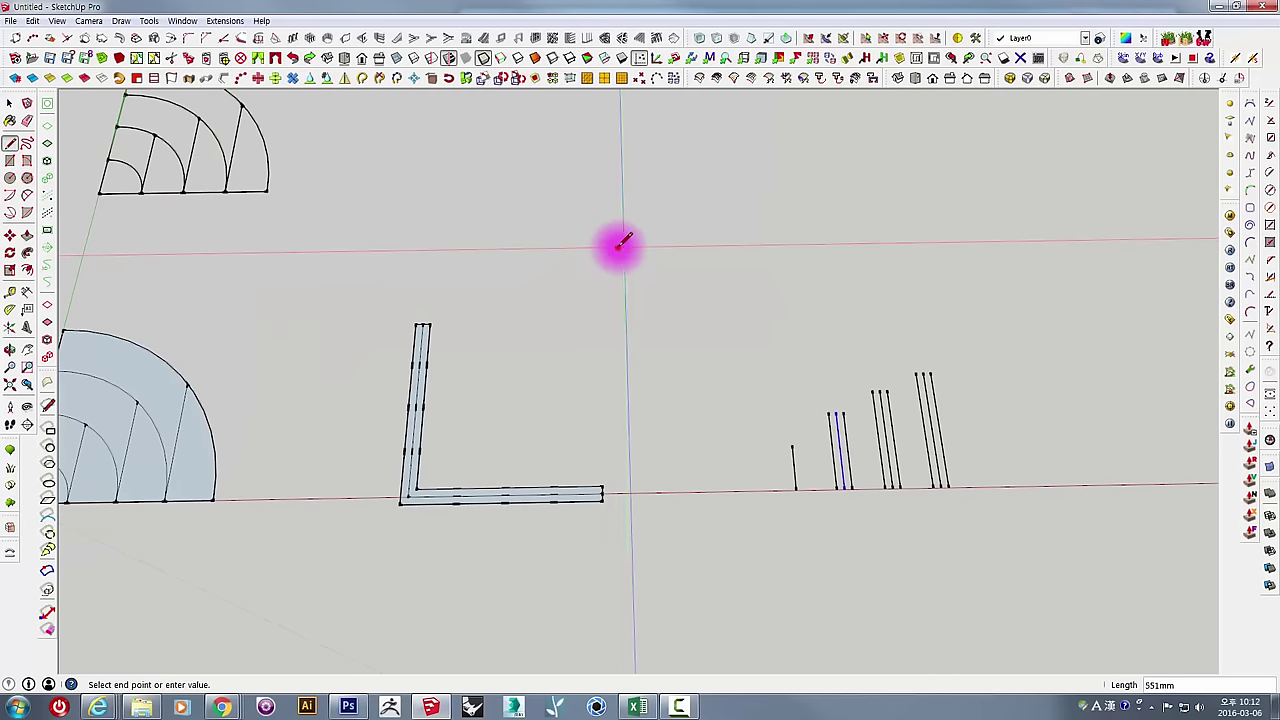
left_click(625, 247)
key("space")
middle_click_drag(686, 379, 670, 364)
key("m")
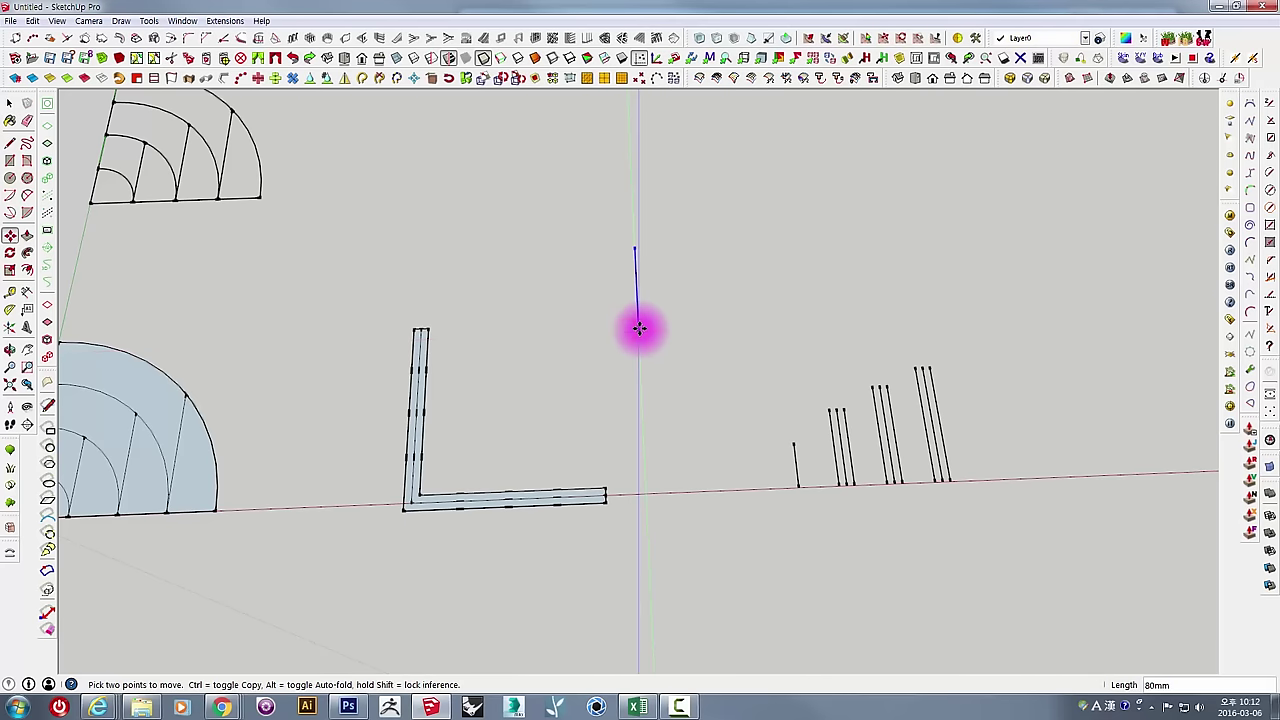
left_click(625, 330)
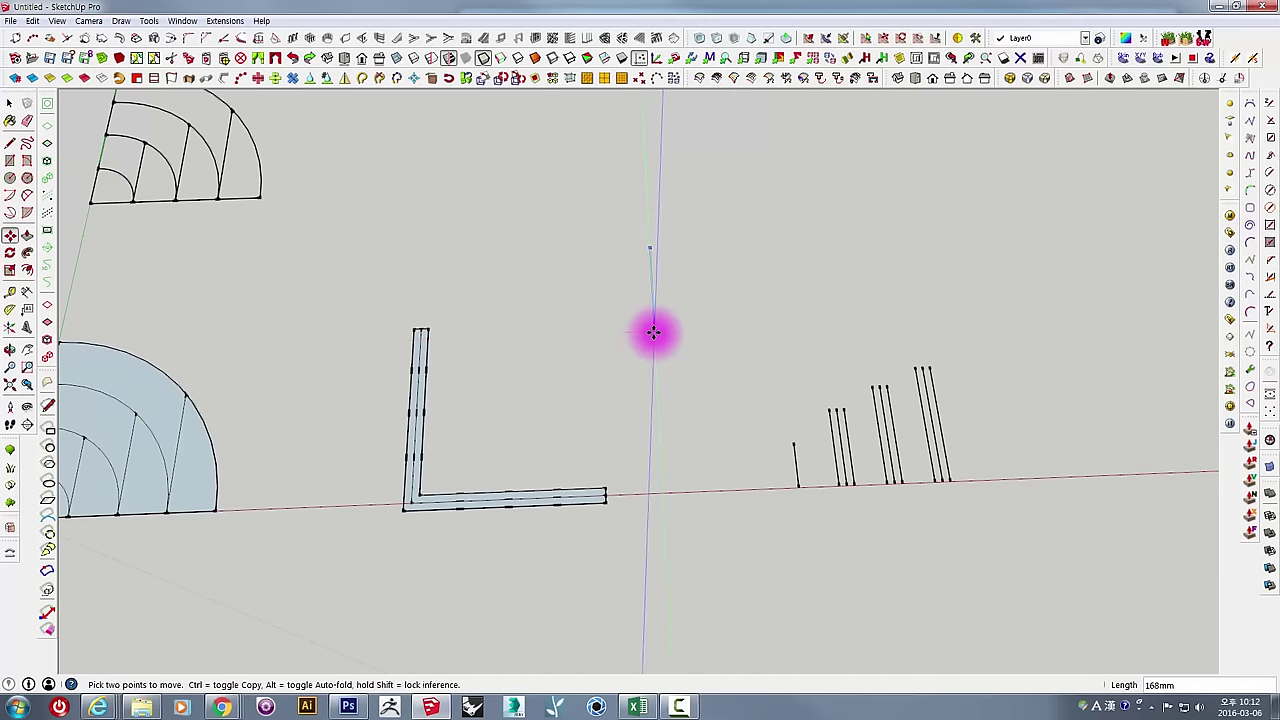
key("ctrl")
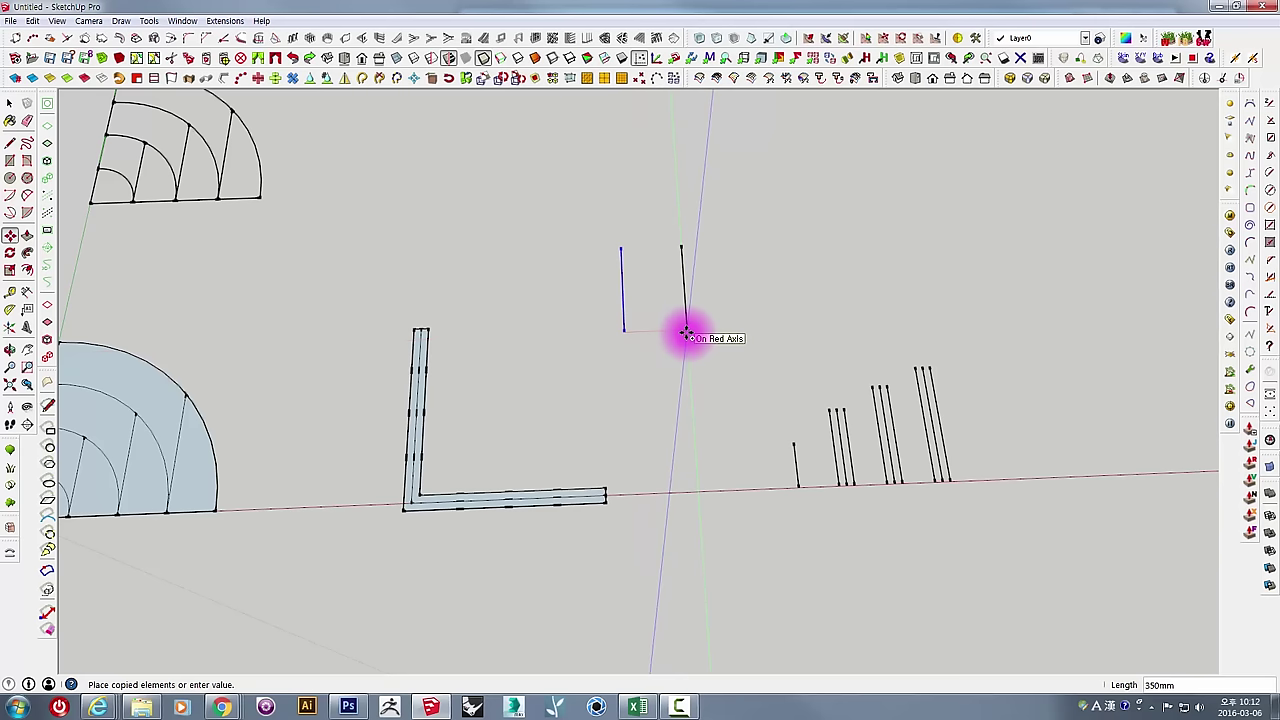
type("40")
key("Return")
Make further sideways copies of the vertical line, deleting a stray one.
left_click(631, 330)
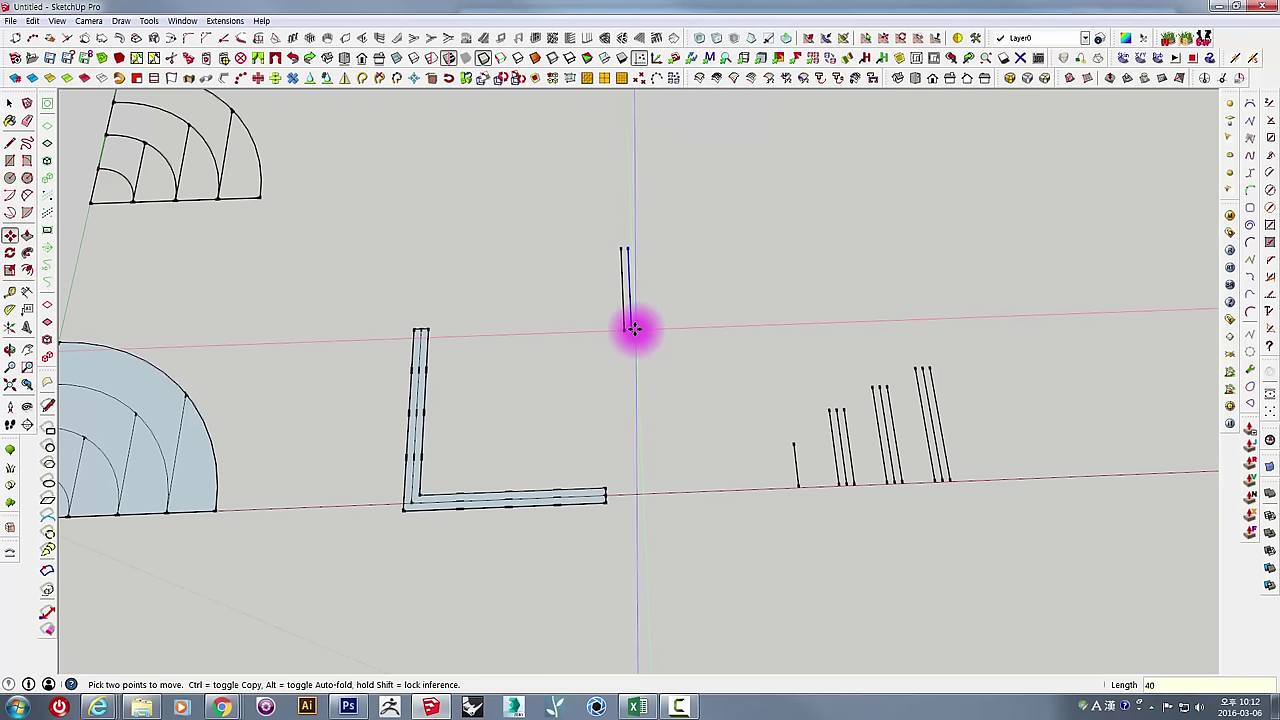
scroll(731, 263, "up", 2)
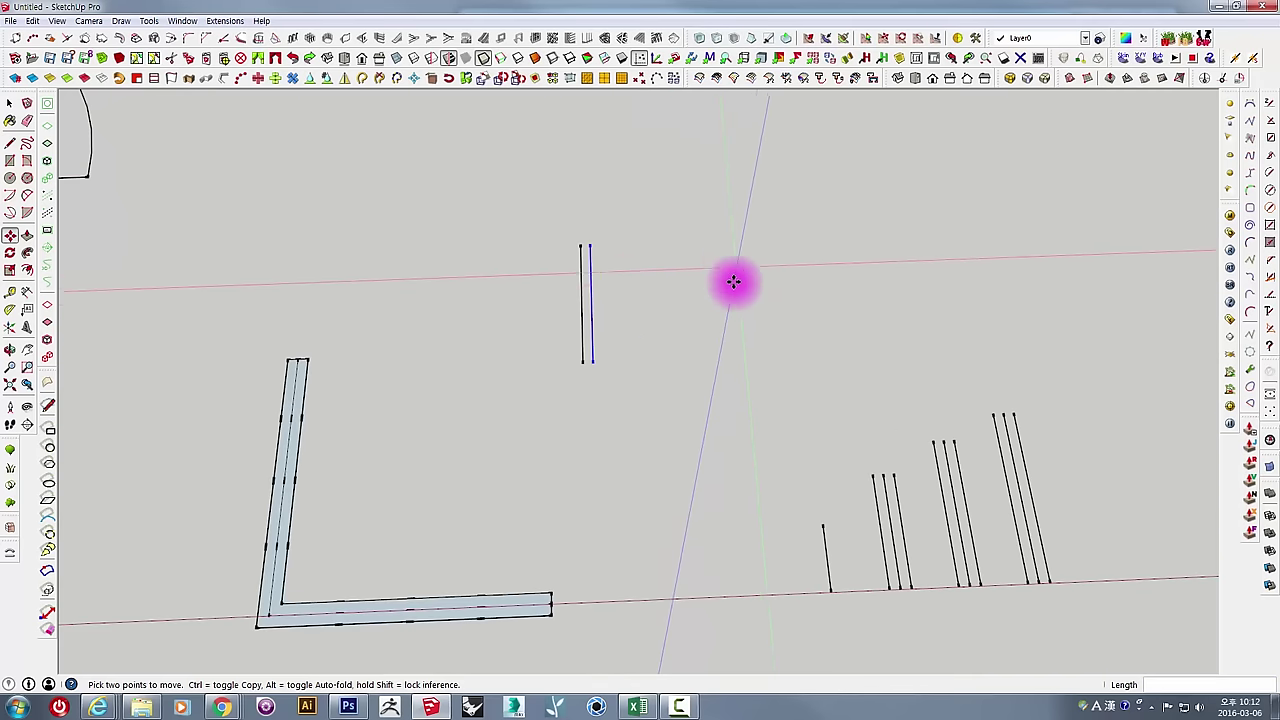
left_click(777, 271)
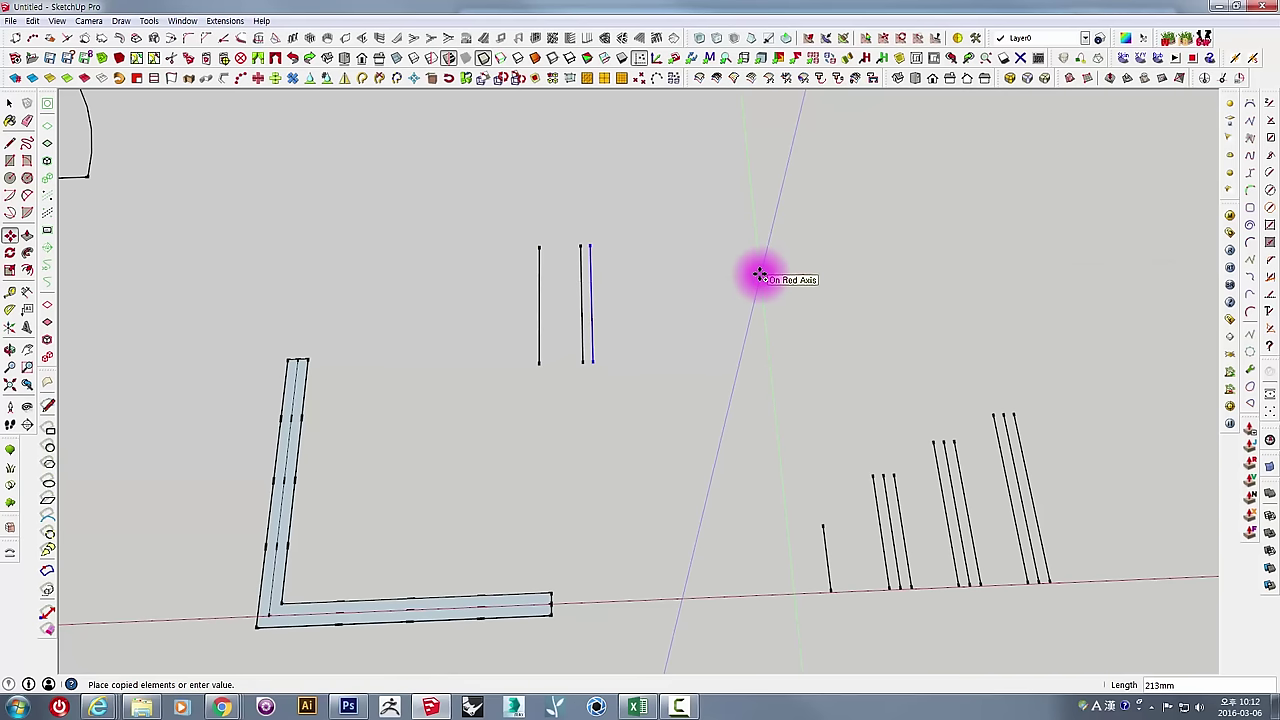
type("8/")
key("Return")
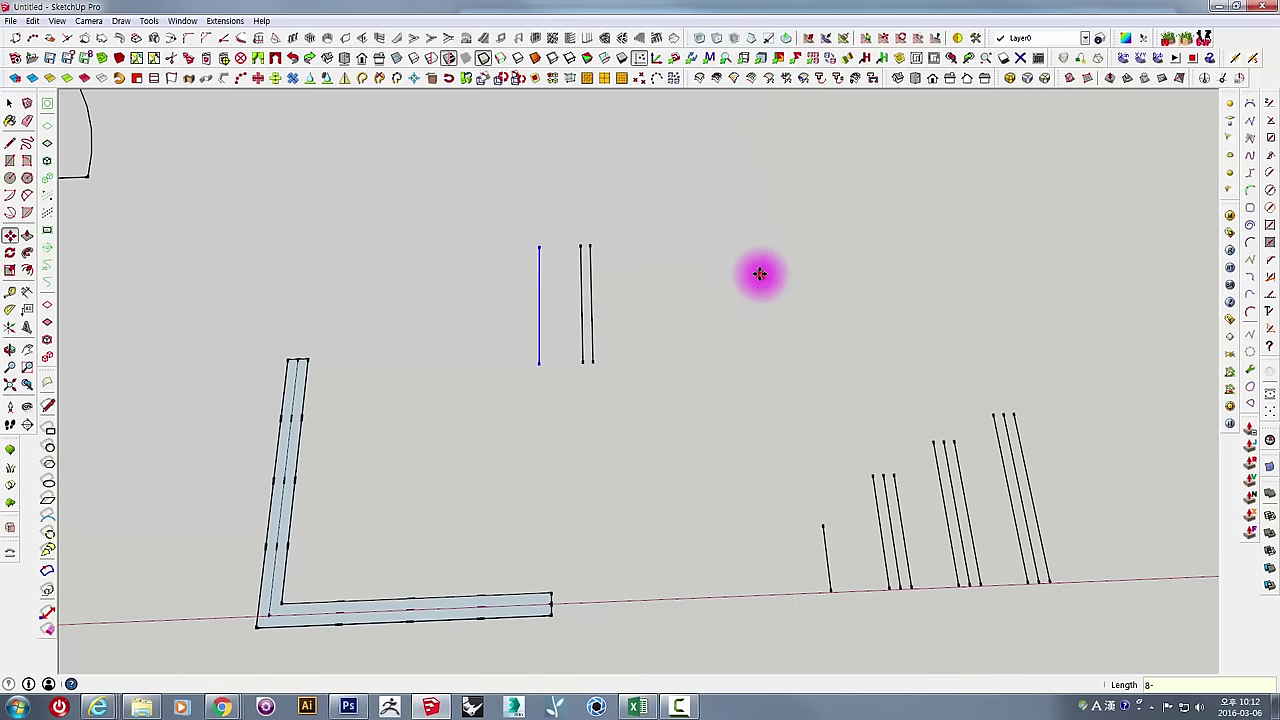
key("Delete")
key("space")
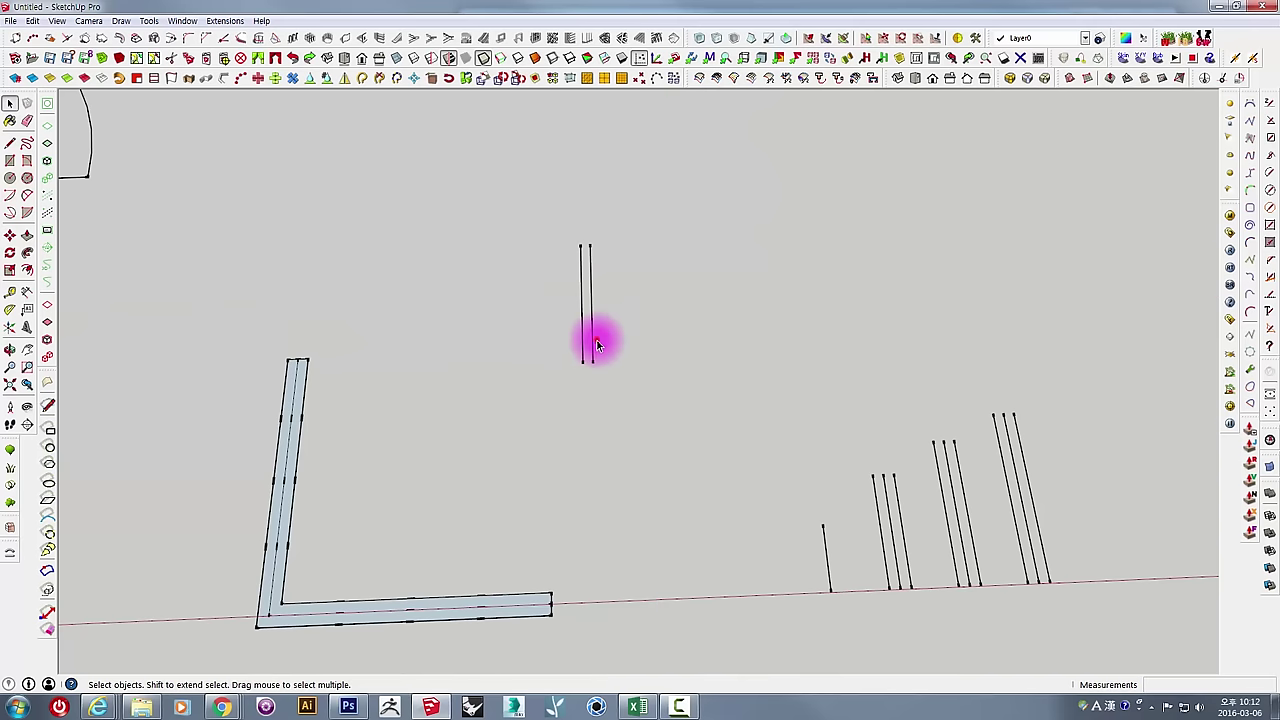
middle_click_drag(604, 348, 614, 357)
key("m")
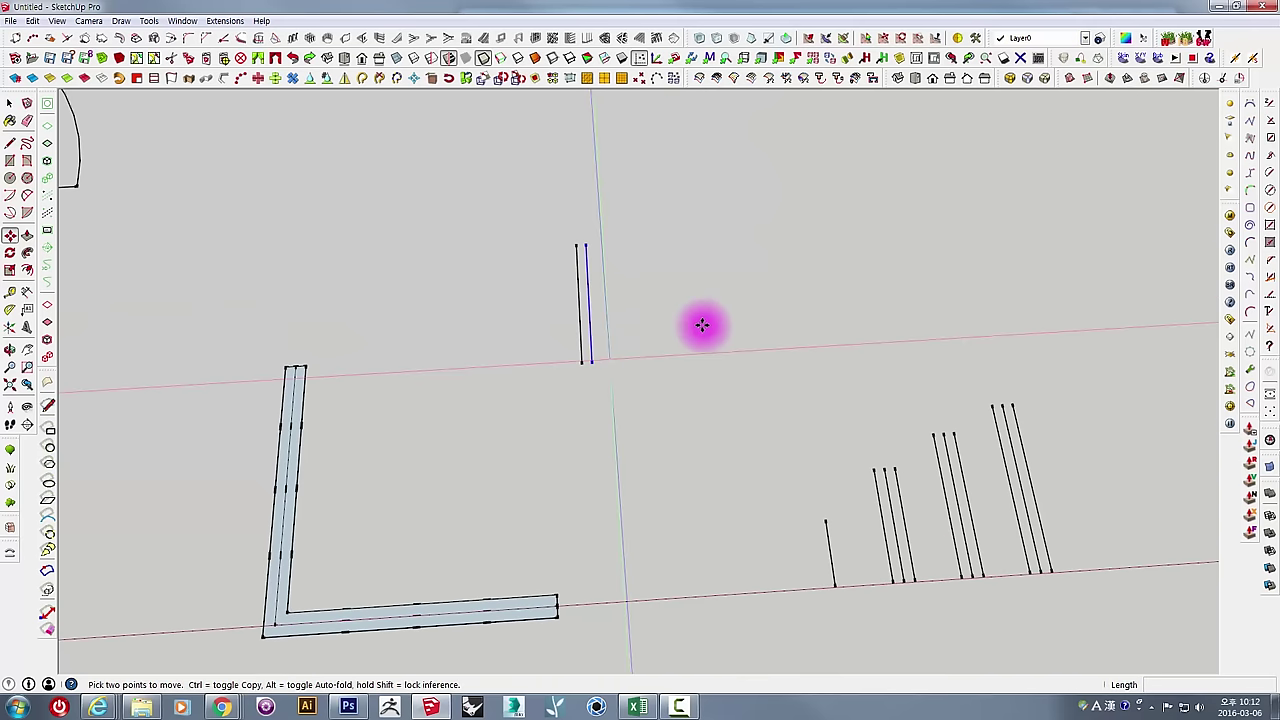
left_click(814, 271)
key("ctrl")
type("80")
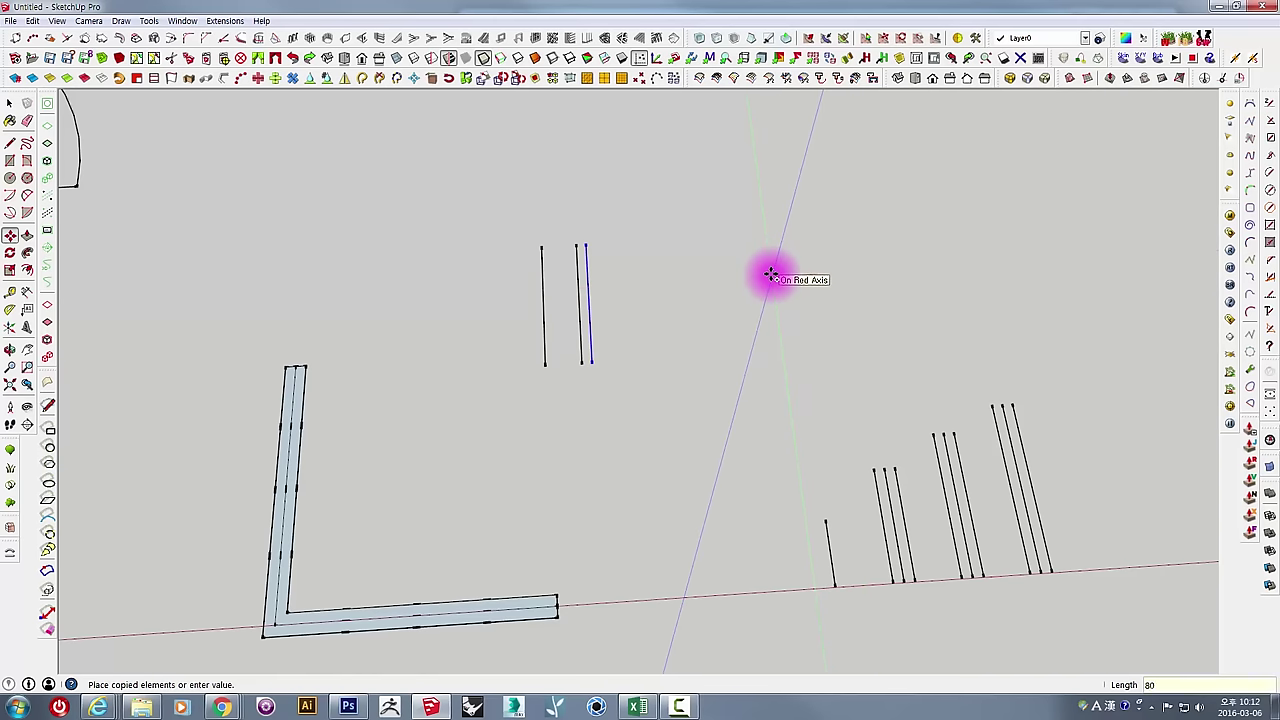
key("Return")
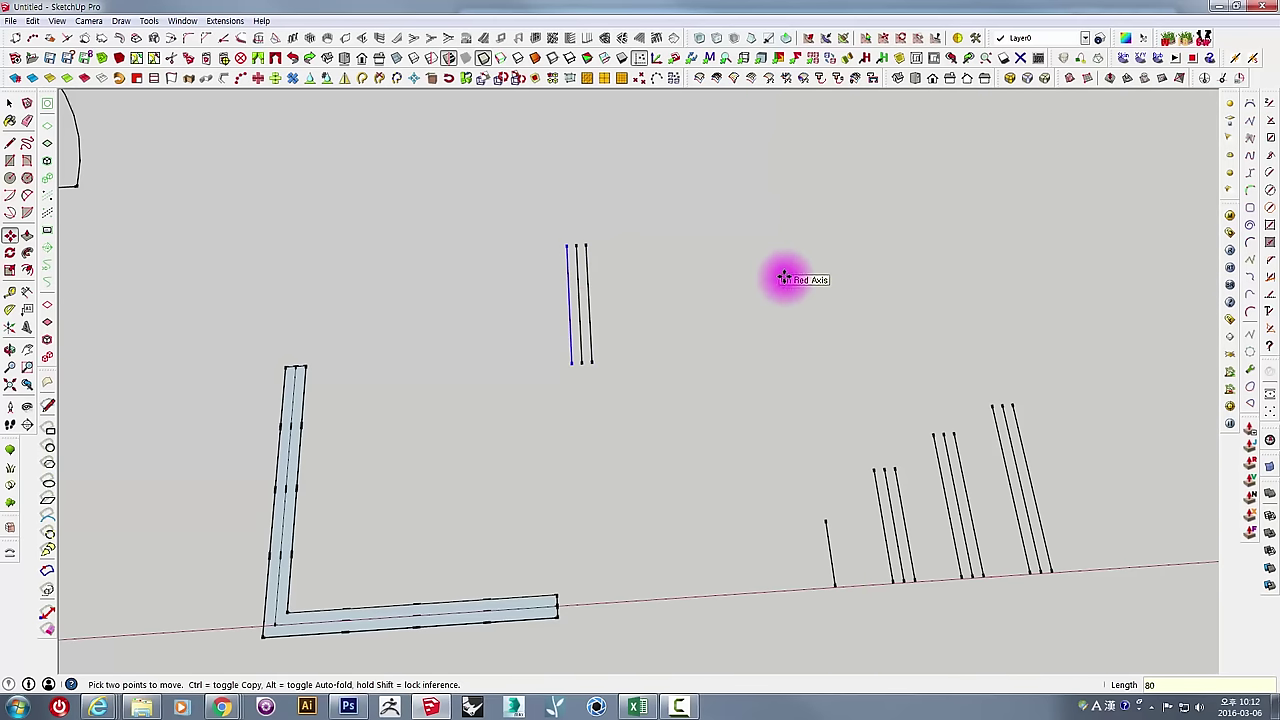
Box-select the three floating trial lines and delete them.
middle_click_drag(783, 277, 686, 283)
key("space")
left_click_drag(511, 237, 666, 453)
scroll(680, 440, "down", 5)
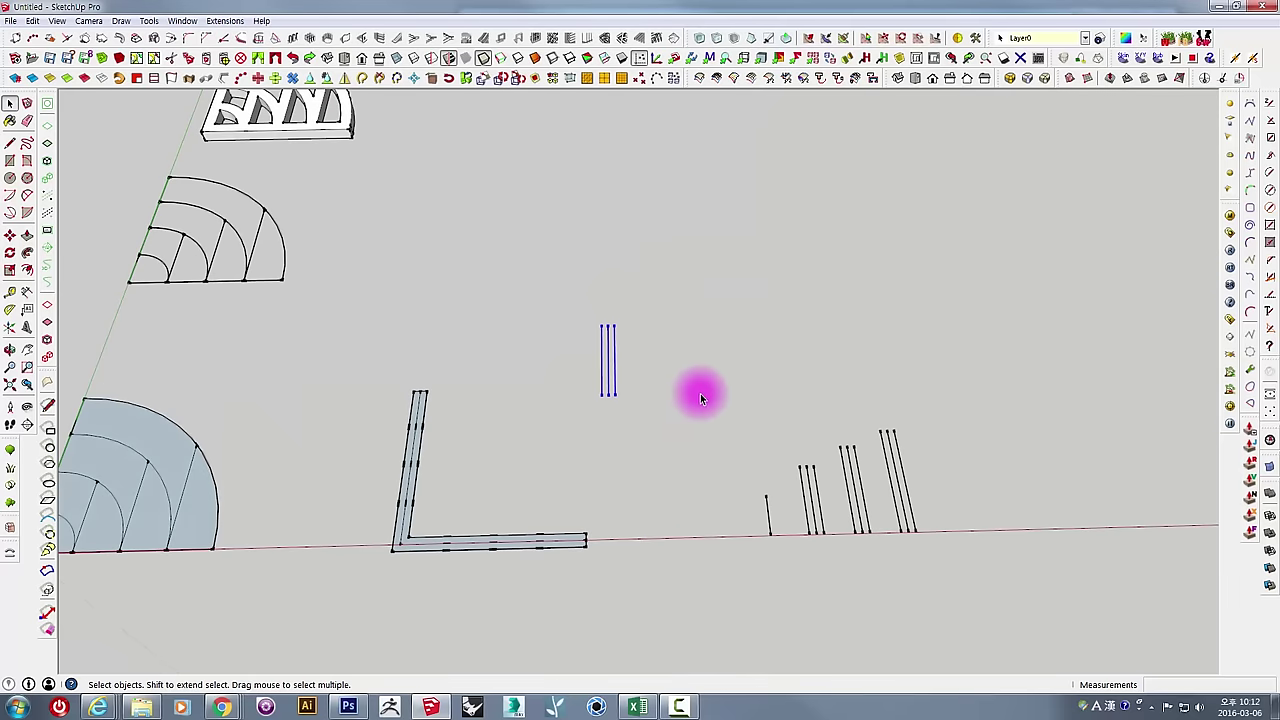
key("Delete")
scroll(623, 366, "up", 5)
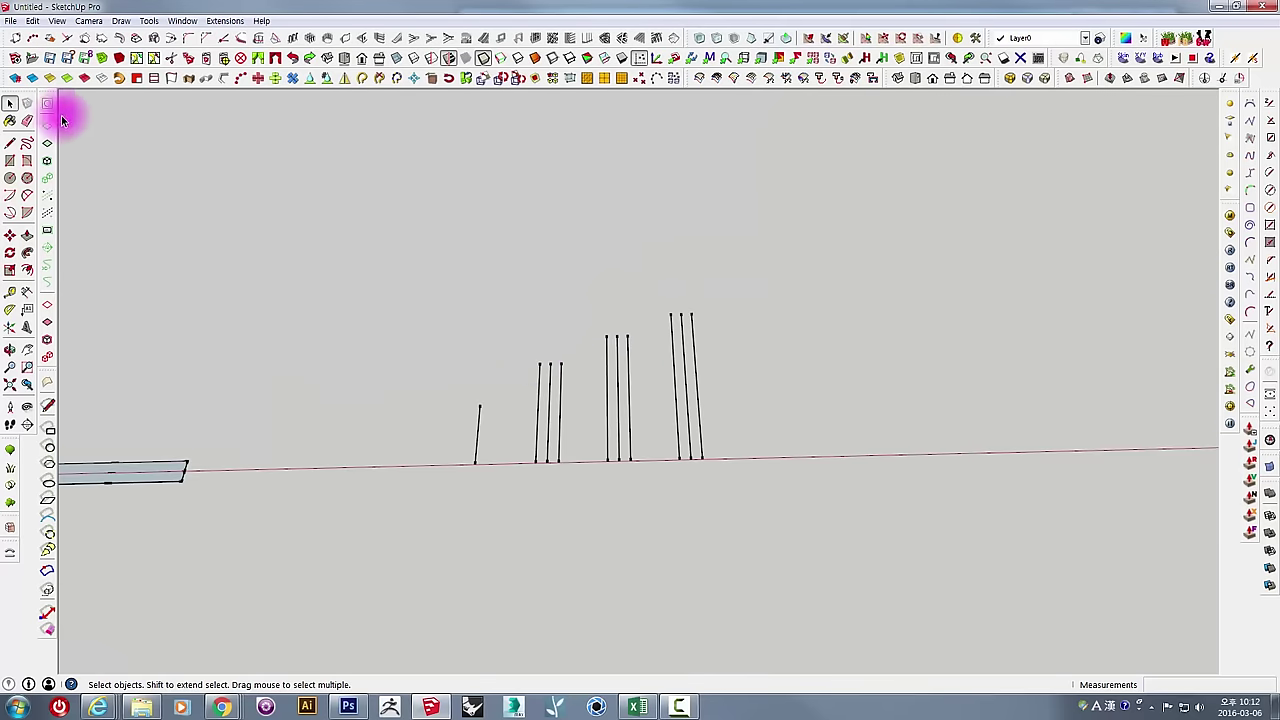
Draw a bottom edge between the left line pair to form the first bar face.
left_click(9, 143)
left_click(541, 363)
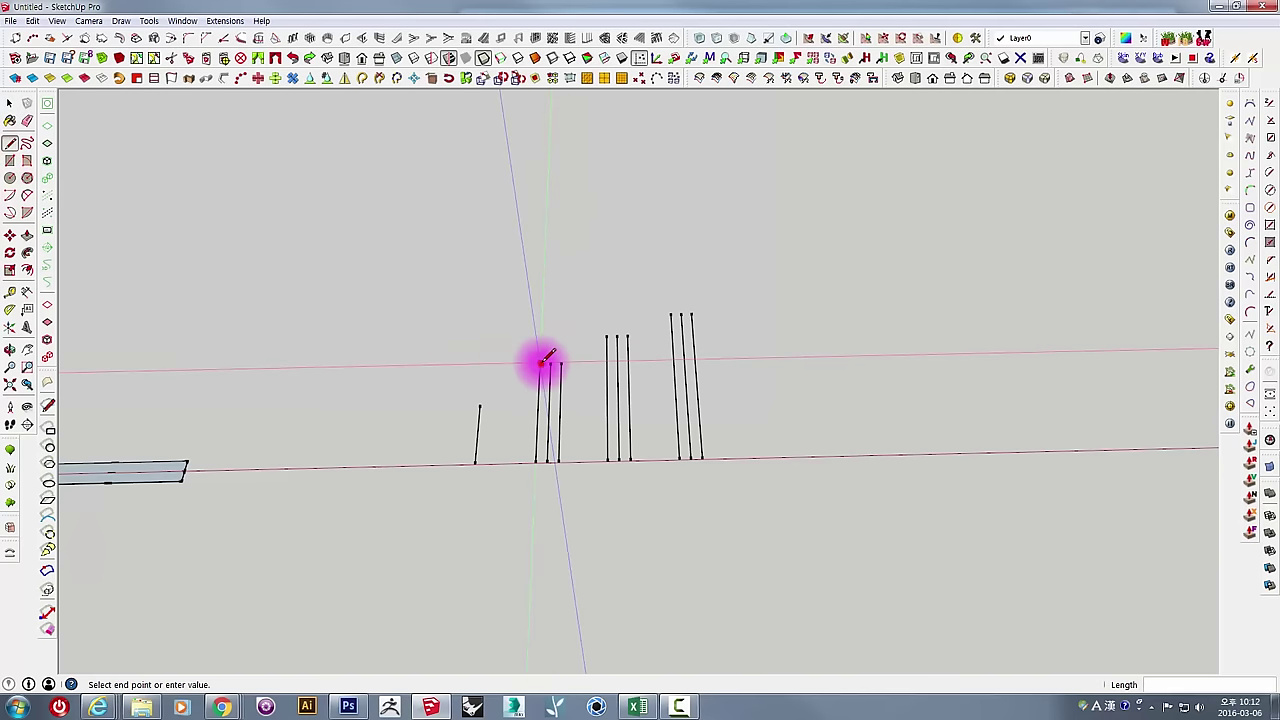
key("space")
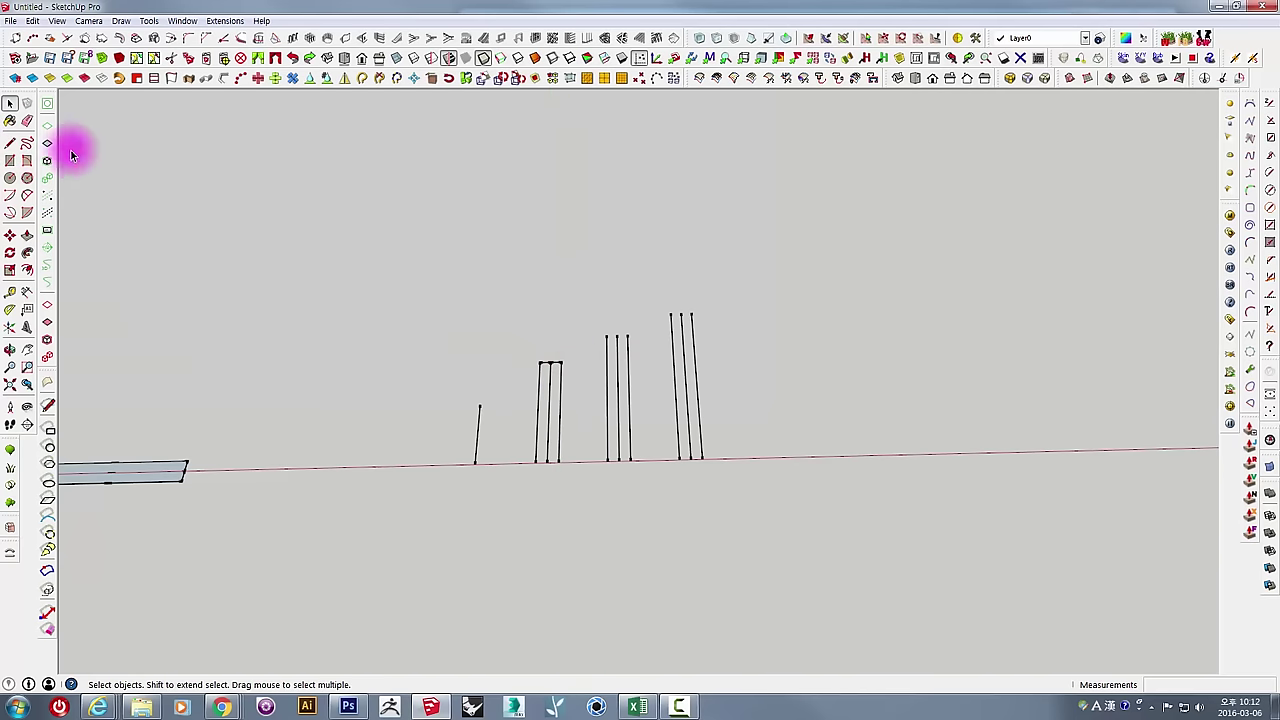
left_click(9, 143)
left_click(537, 462)
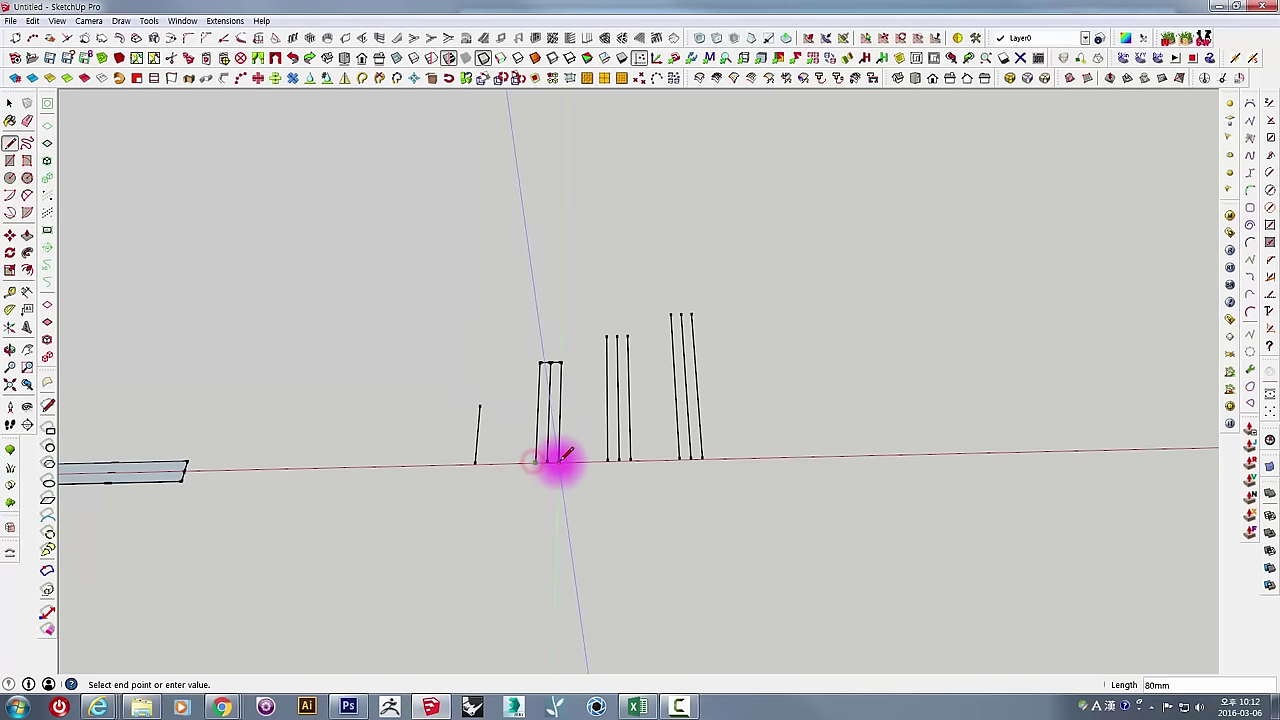
left_click(560, 462)
key("space")
left_click(9, 161)
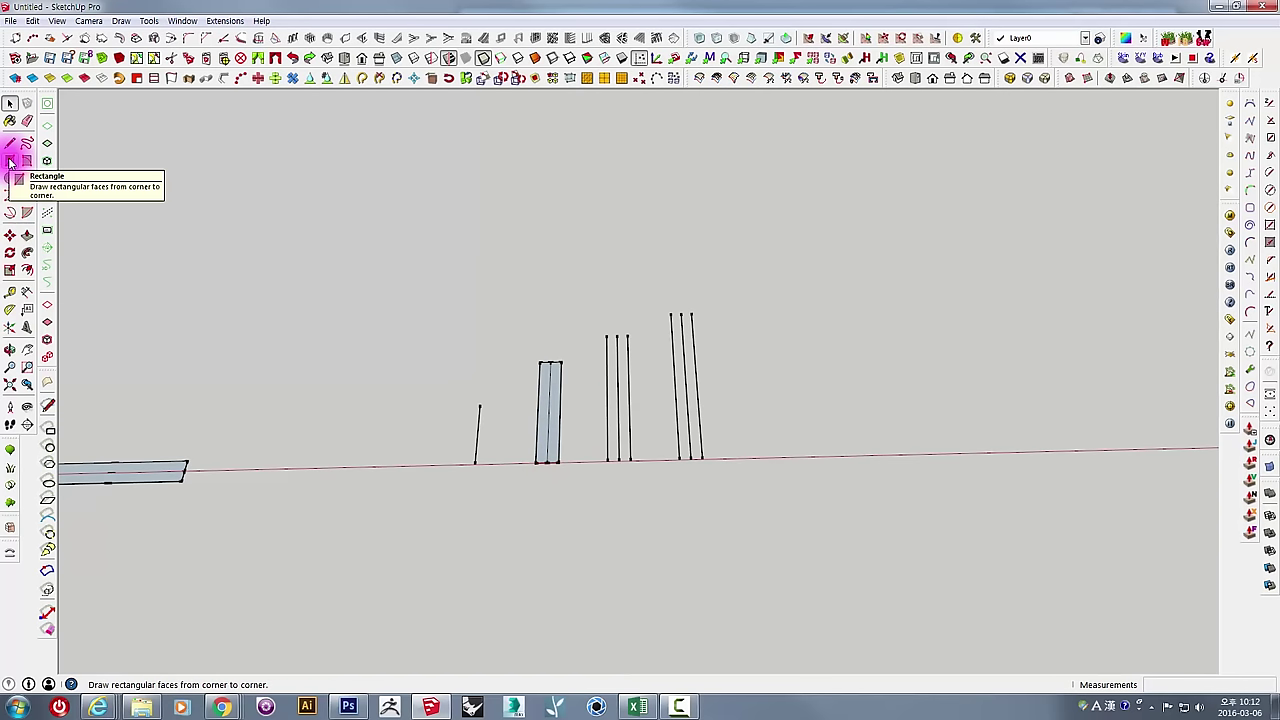
Draw rectangles filling the middle and tallest bars, then box-select all three bars.
left_click(9, 161)
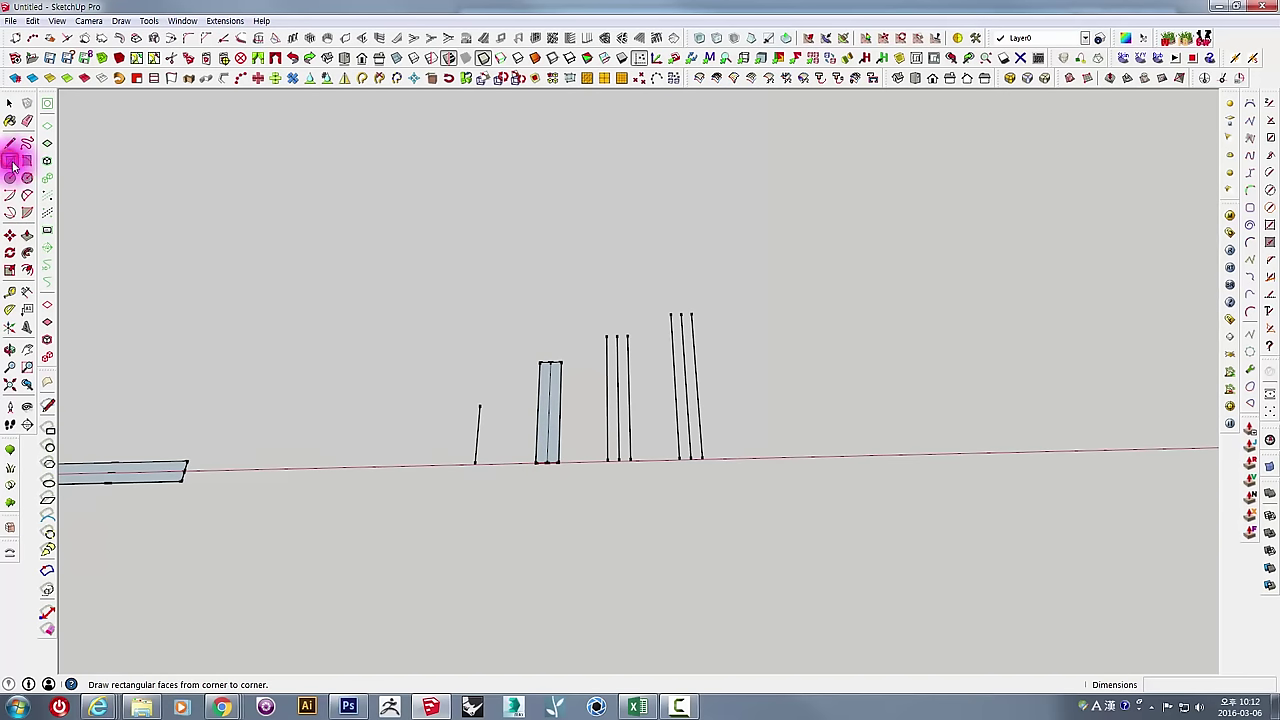
left_click(607, 336)
left_click(630, 461)
left_click(673, 314)
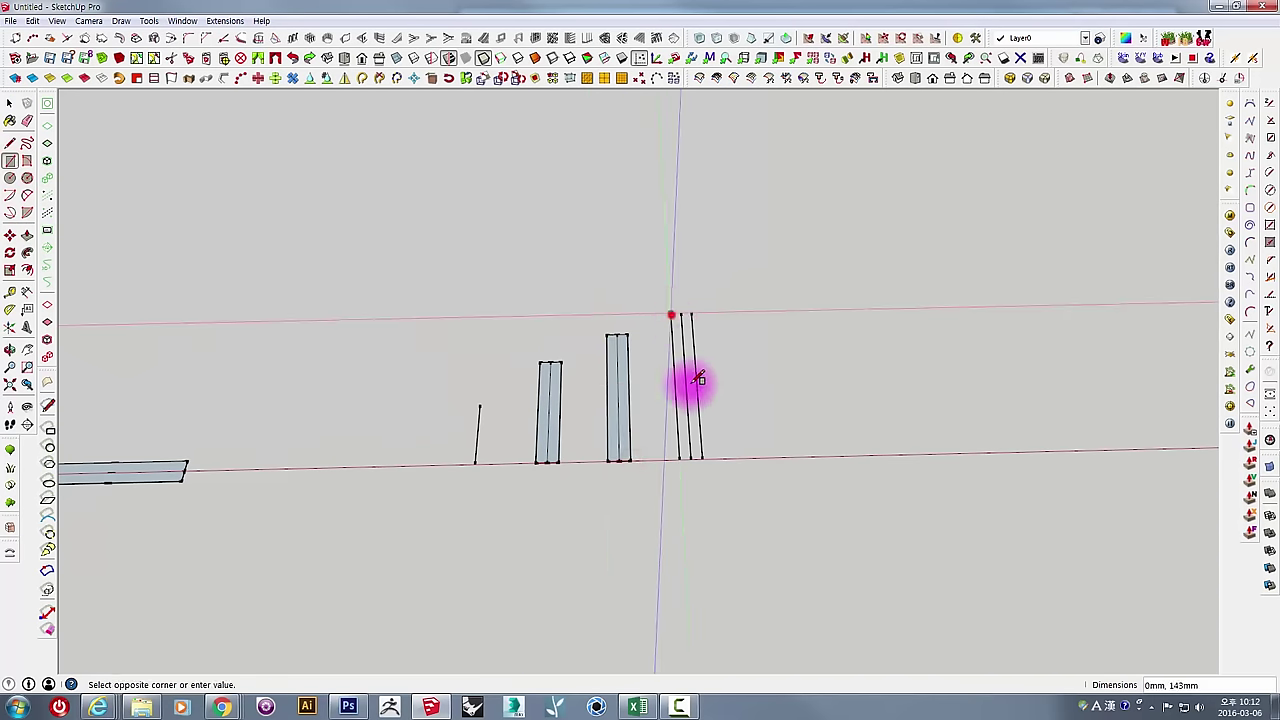
left_click(702, 460)
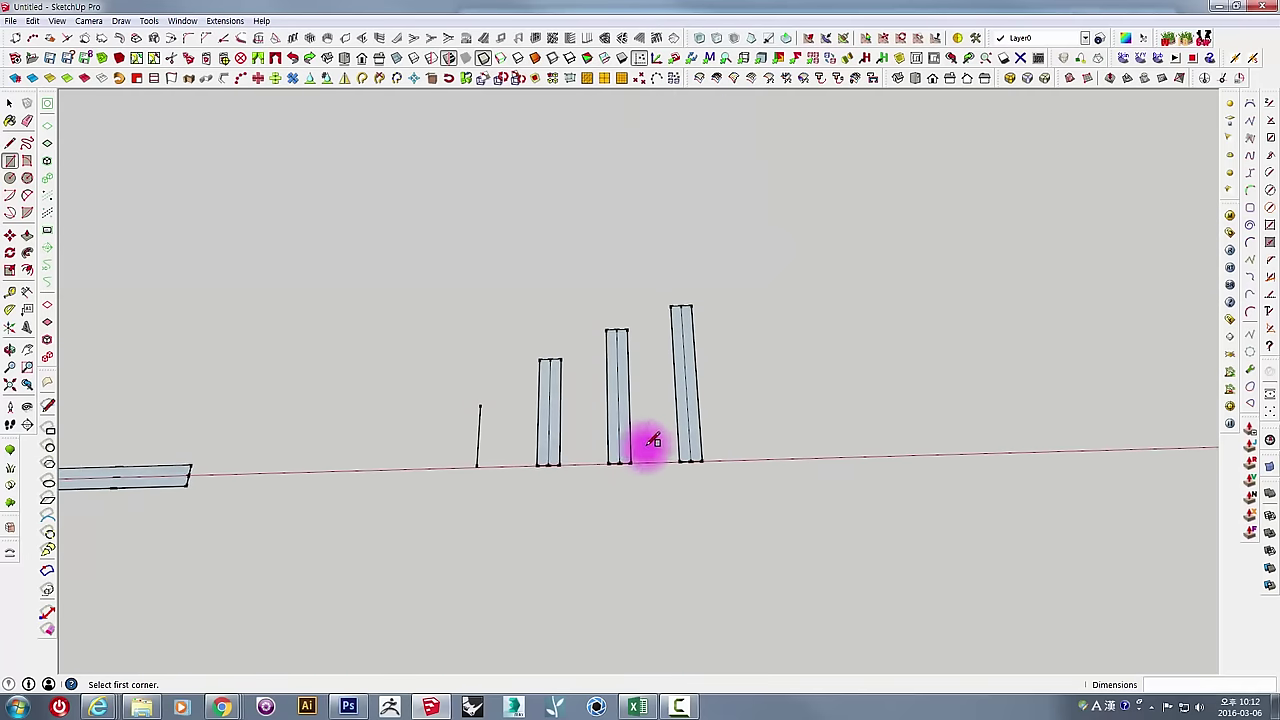
key("space")
left_click_drag(478, 250, 811, 480)
middle_click_drag(686, 486, 754, 449)
Move the three bars 2000 mm along the red axis into the L shape.
scroll(754, 449, "down", 3)
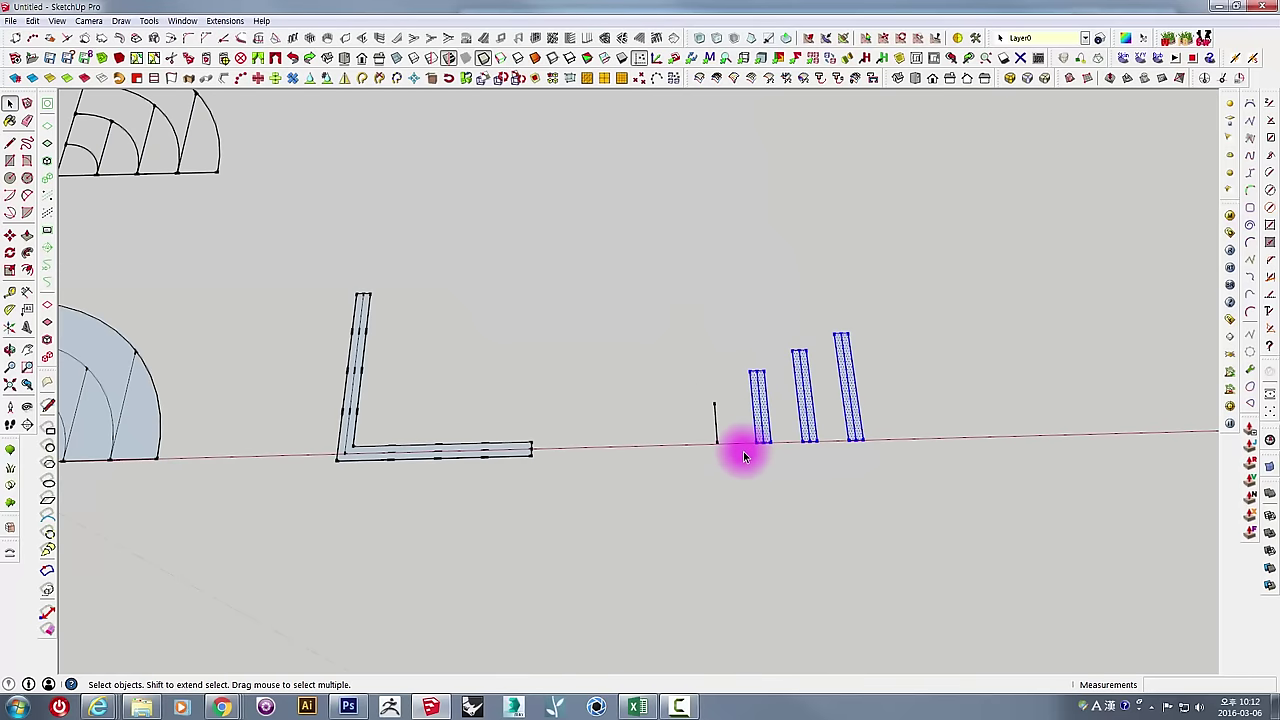
key("m")
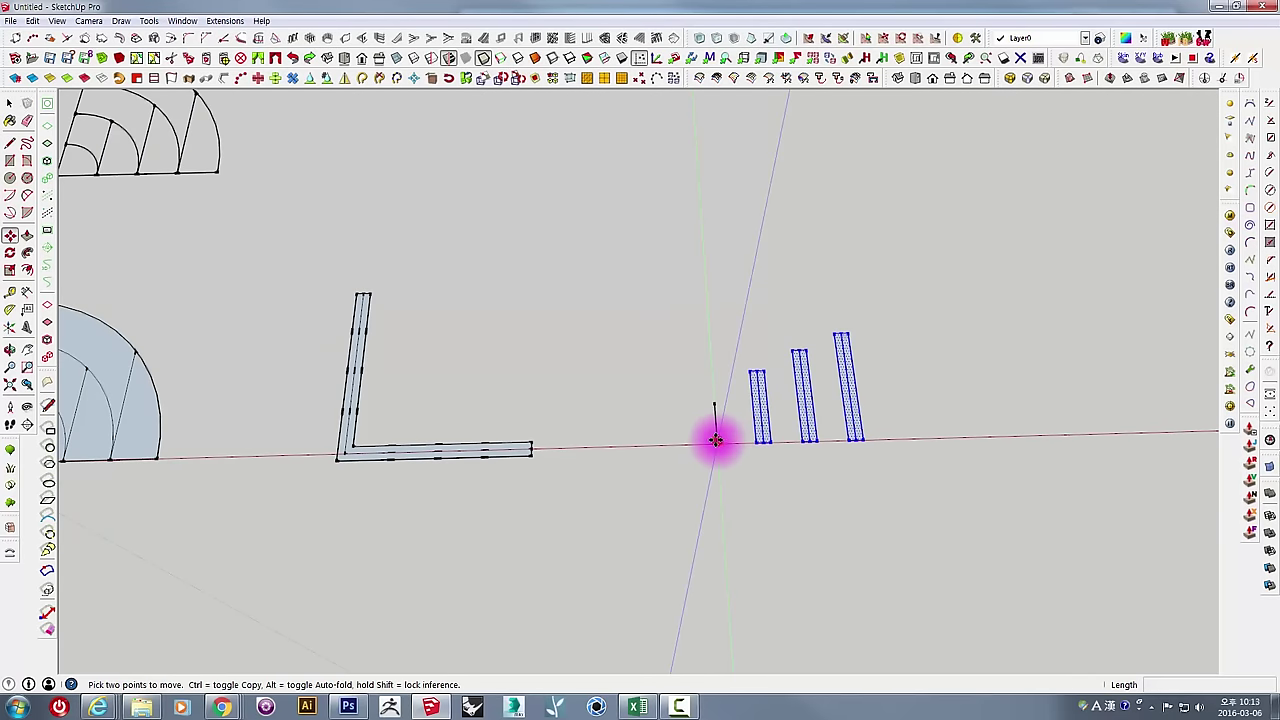
left_click(716, 440)
mouse_move(716, 440)
middle_mouse_down()
mouse_move(423, 434)
mouse_move(847, 420)
mouse_move(843, 443)
middle_mouse_up()
left_click(737, 414)
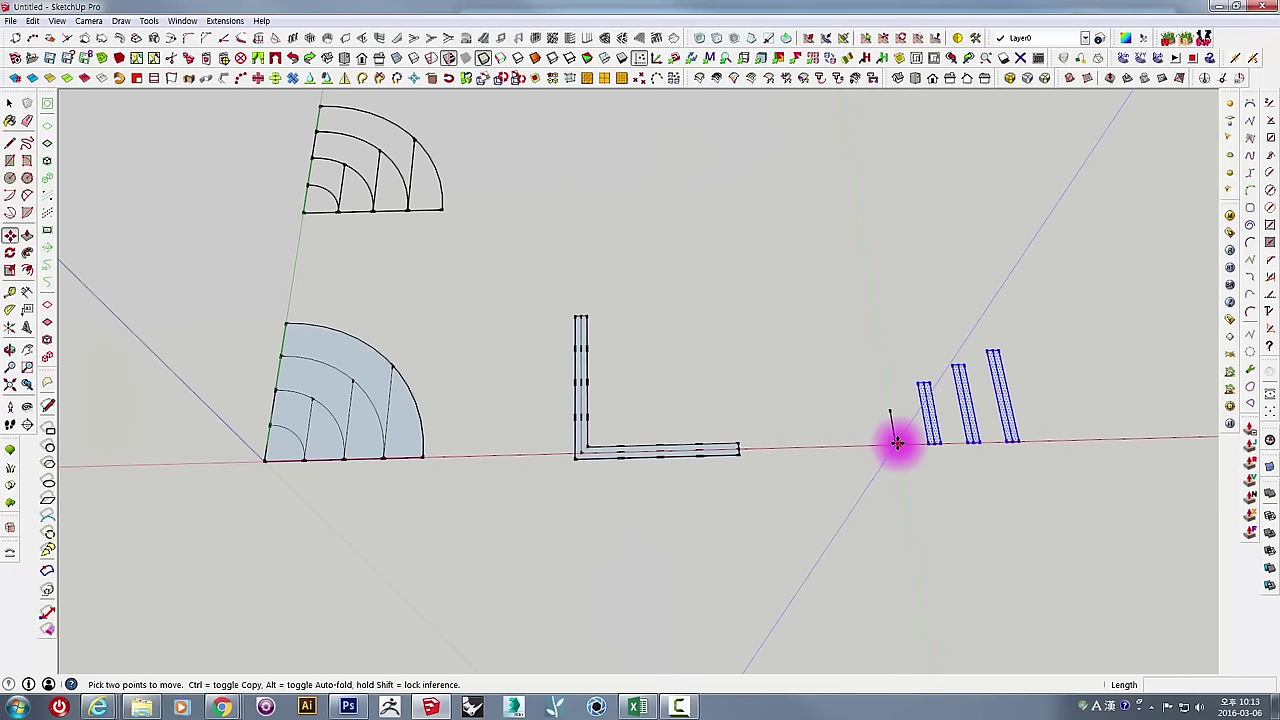
mouse_move(897, 443)
left_mouse_down()
mouse_move(259, 458)
mouse_move(583, 452)
left_mouse_up()
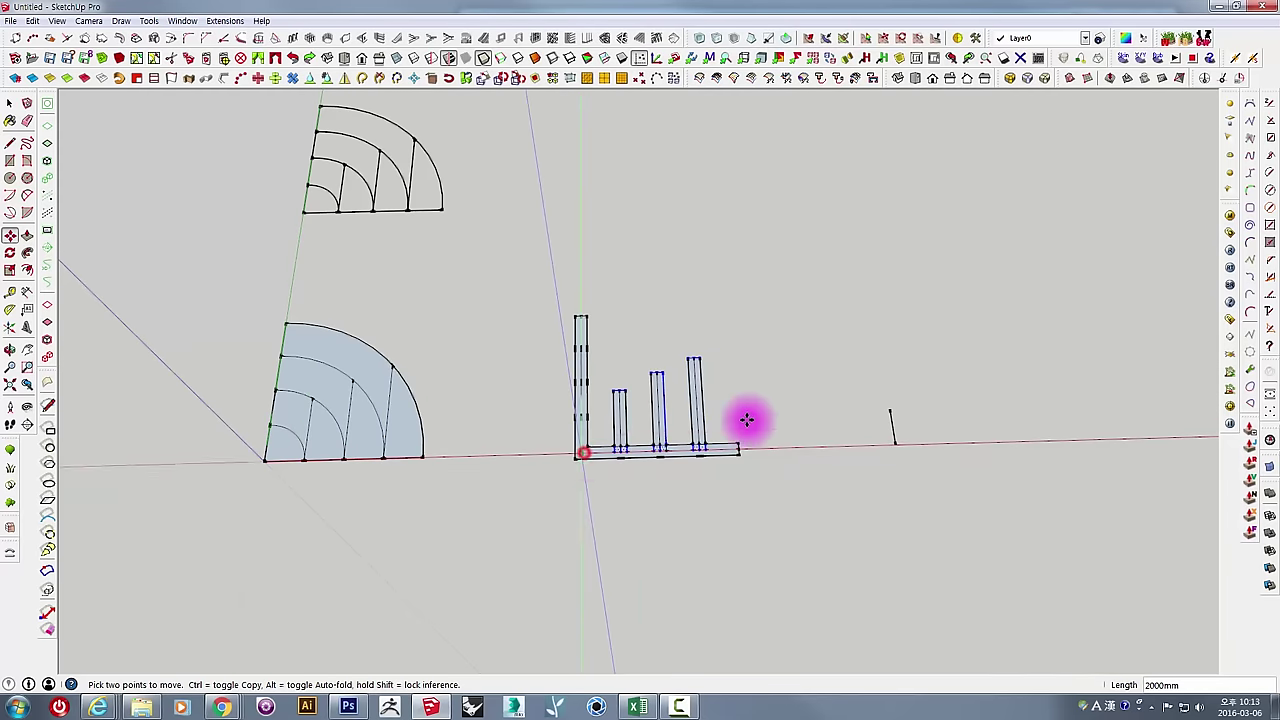
key("space")
Erase the inner seam lines of the short bar, the tall right bar and the left upright.
mouse_move(746, 420)
middle_mouse_down()
mouse_move(846, 343)
mouse_move(856, 357)
middle_mouse_up()
scroll(629, 423, "up", 3)
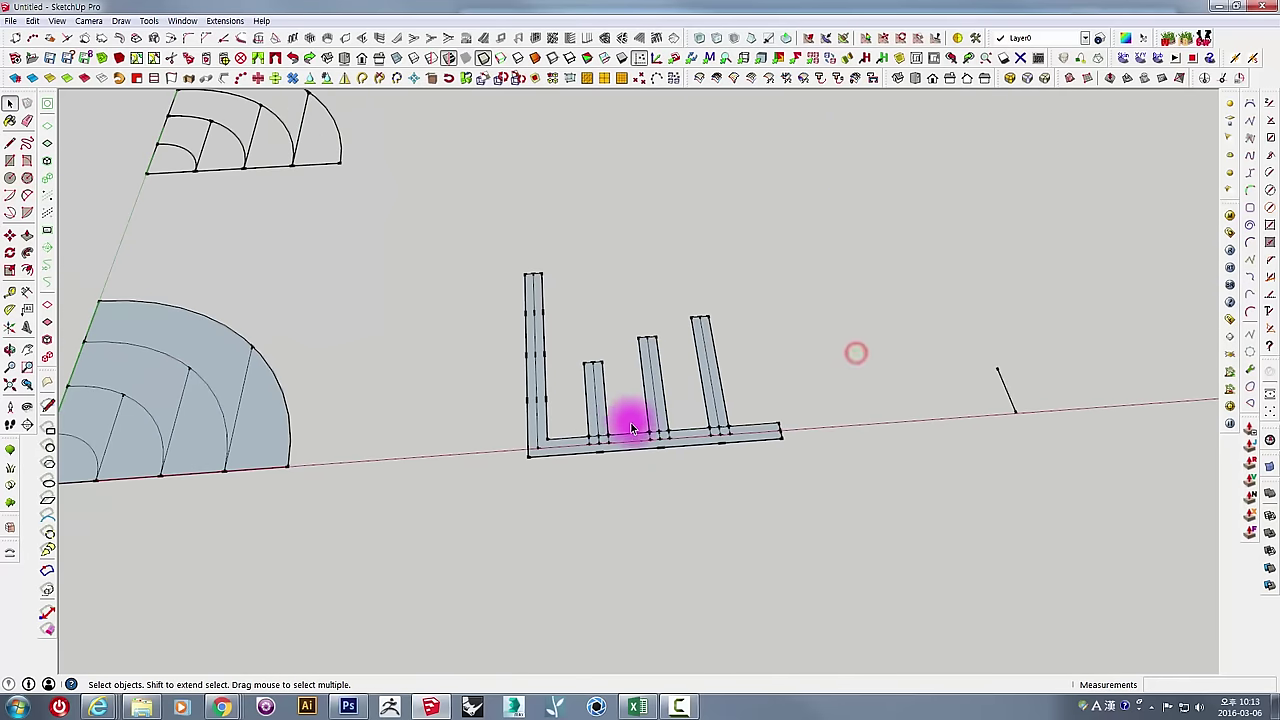
scroll(563, 409, "up", 3)
mouse_move(563, 409)
middle_mouse_down()
mouse_move(640, 537)
mouse_move(677, 520)
middle_mouse_up()
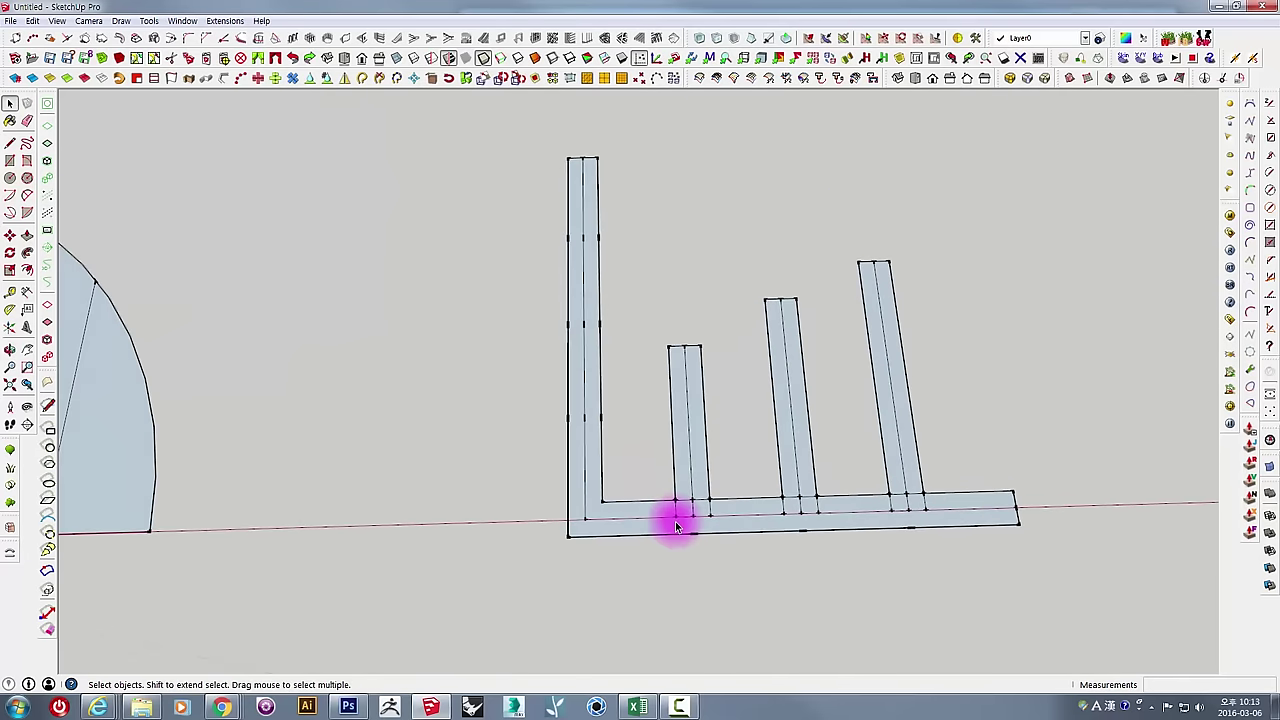
scroll(682, 517, "up", 2)
key("e")
mouse_move(688, 492)
left_mouse_down()
mouse_move(852, 511)
mouse_move(840, 498)
left_mouse_up()
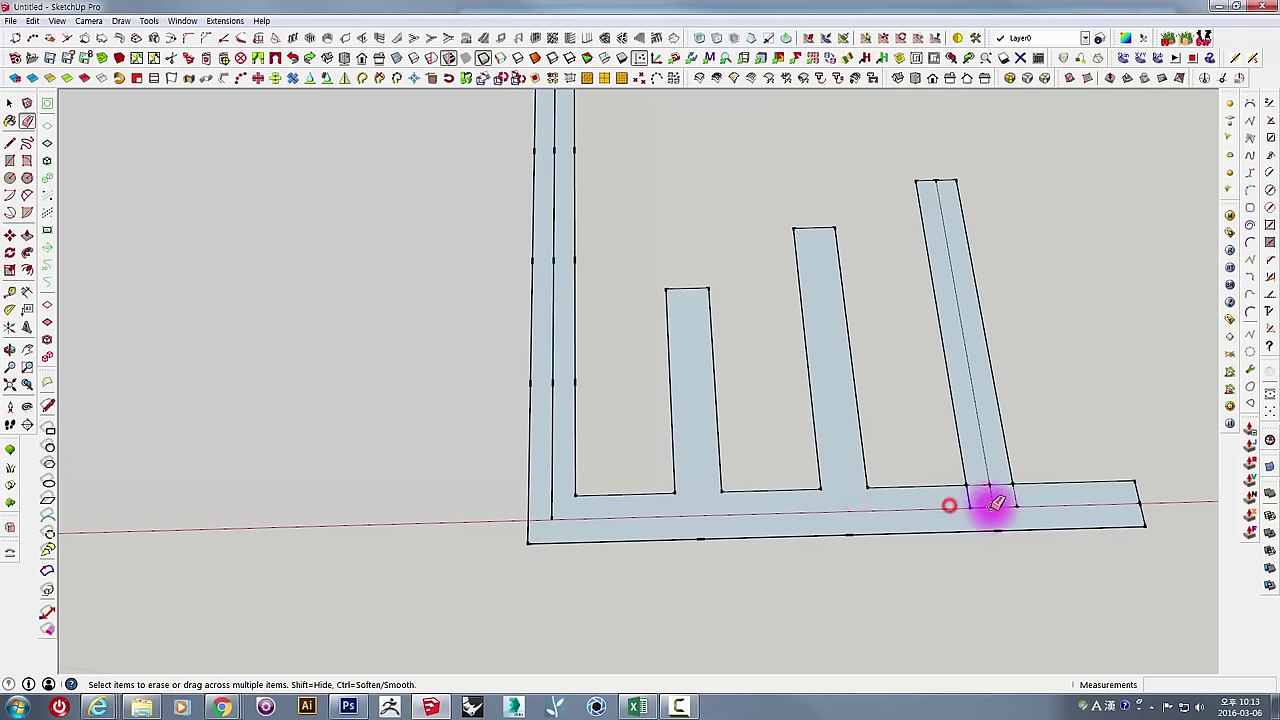
left_click_drag(930, 503, 1013, 500)
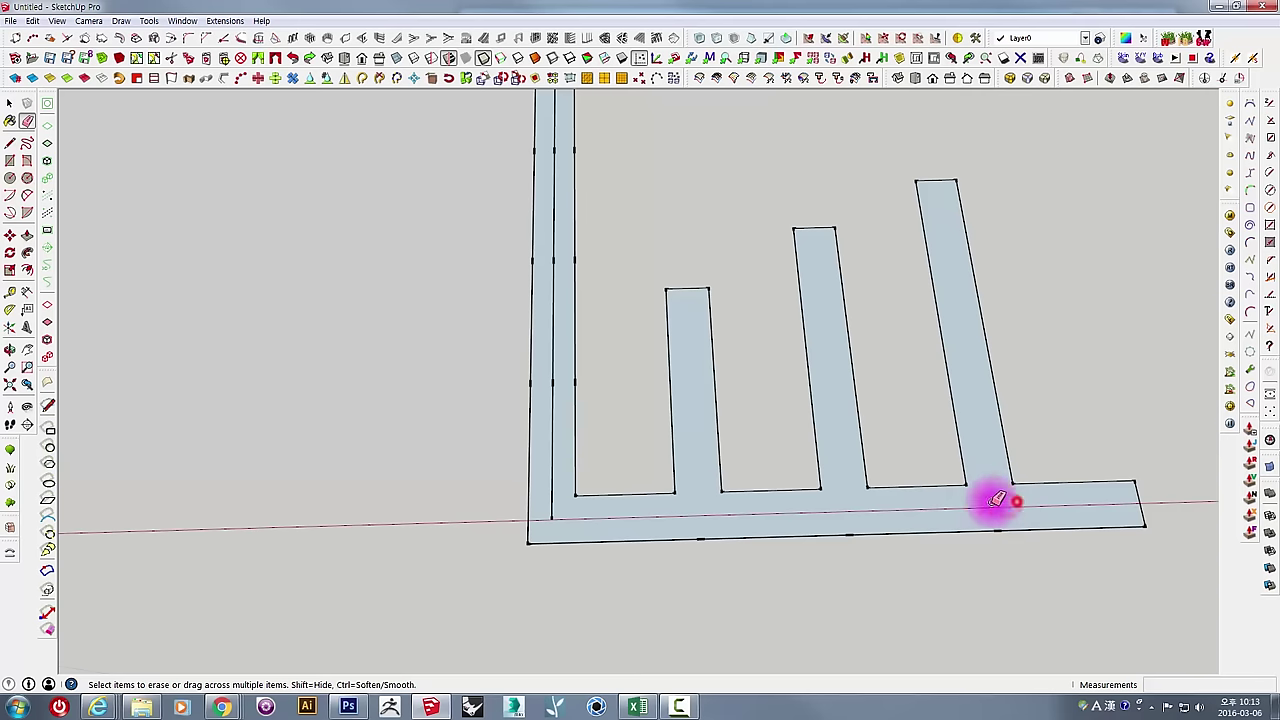
scroll(991, 503, "down", 2)
left_click_drag(676, 472, 669, 205)
scroll(693, 224, "down", 2)
scroll(766, 434, "down", 2)
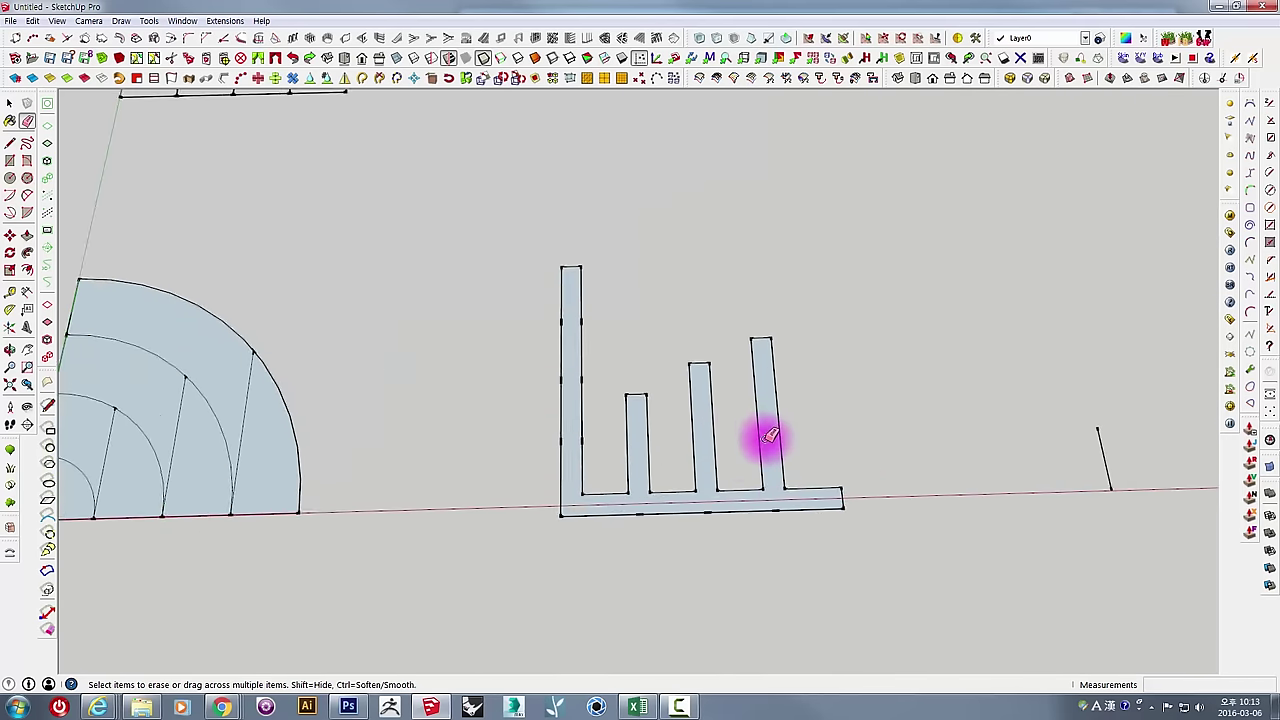
scroll(766, 434, "down", 2)
scroll(830, 435, "down", 2)
Delete the stray short vertical line beside the bar strip.
key("space")
left_click(906, 446)
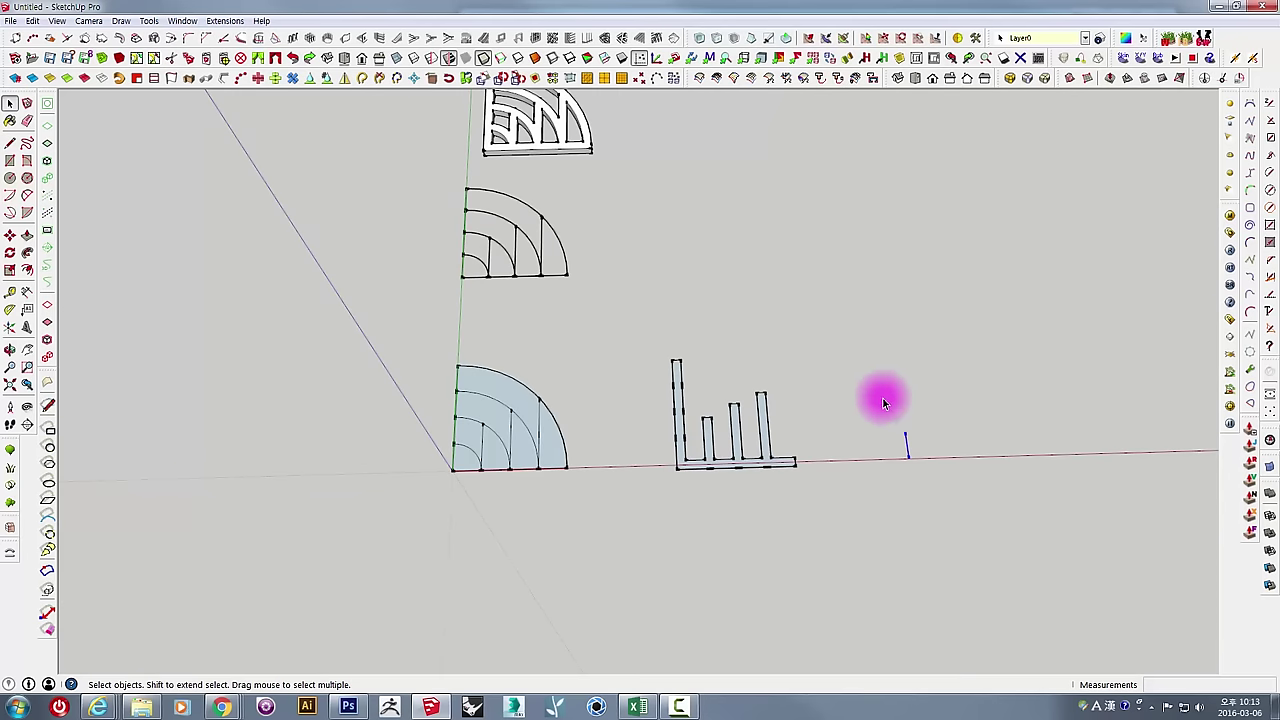
key("Delete")
Select the fan's four concentric arcs, from innermost to outermost.
scroll(914, 486, "up", 2)
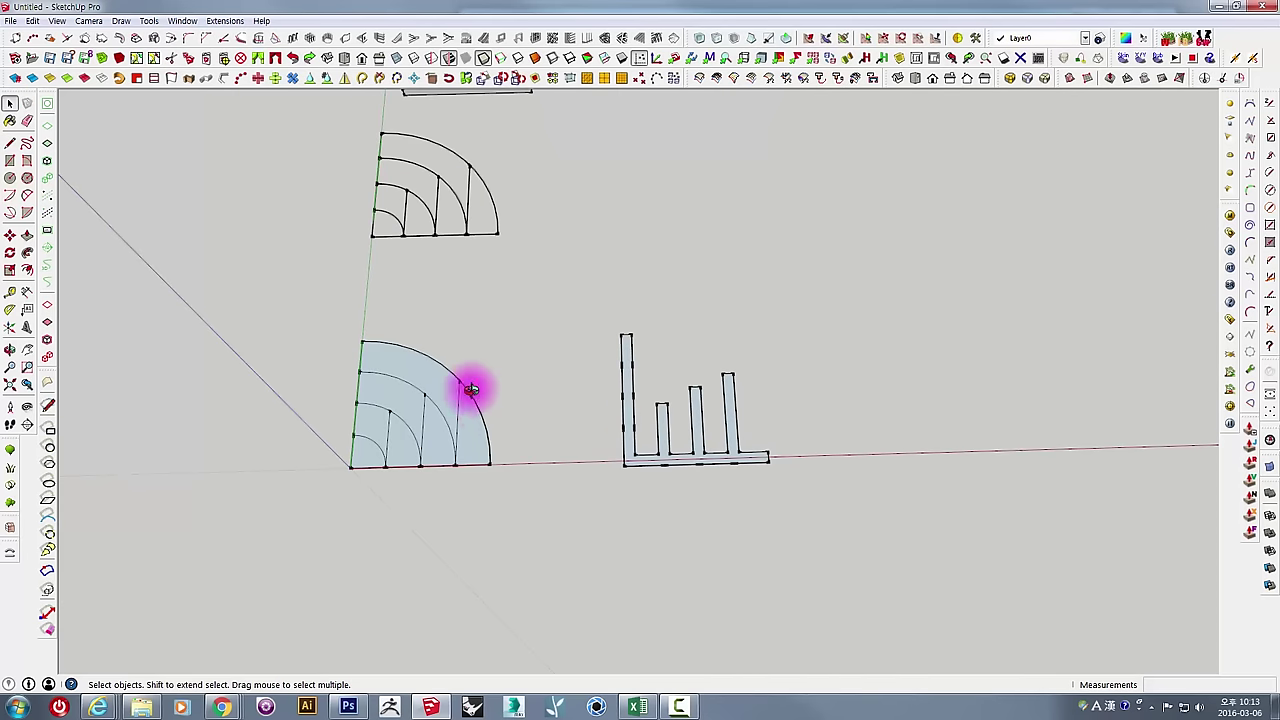
scroll(317, 434, "up", 2)
scroll(406, 441, "up", 1)
left_click(400, 438)
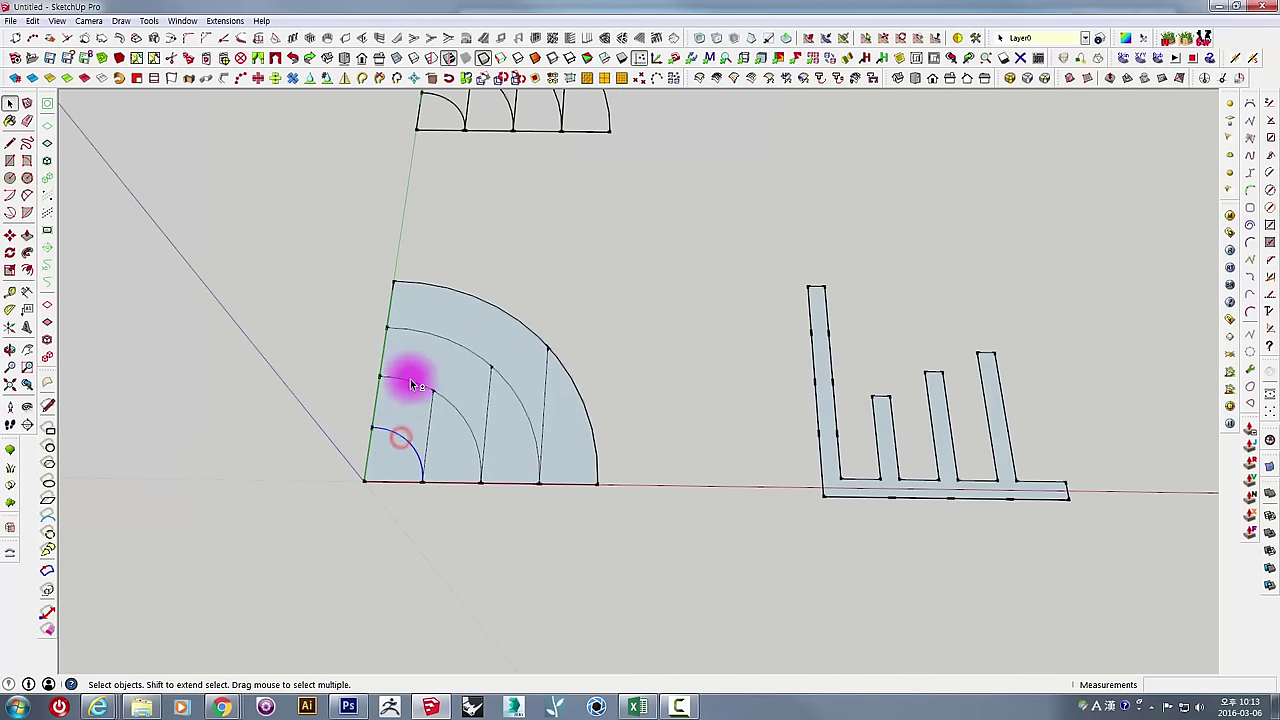
left_click(450, 405, "shift")
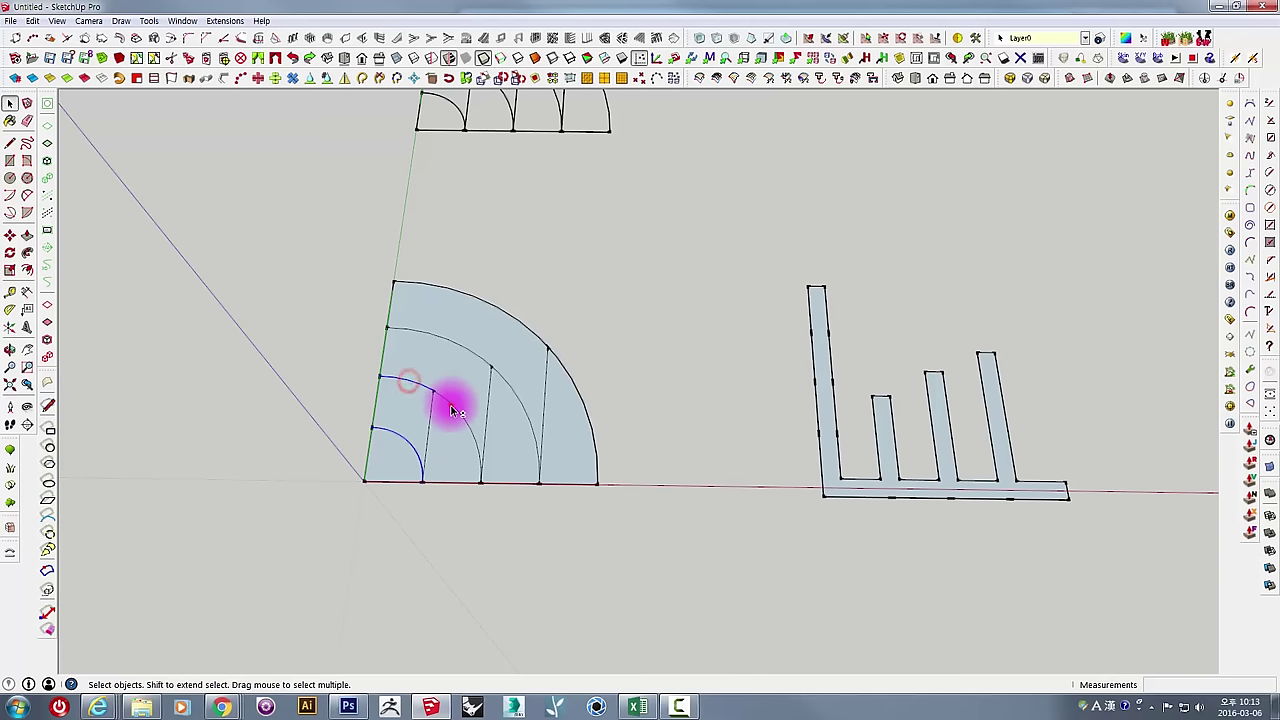
left_click(457, 345, "shift")
left_click(506, 378, "shift")
left_click(521, 327, "shift")
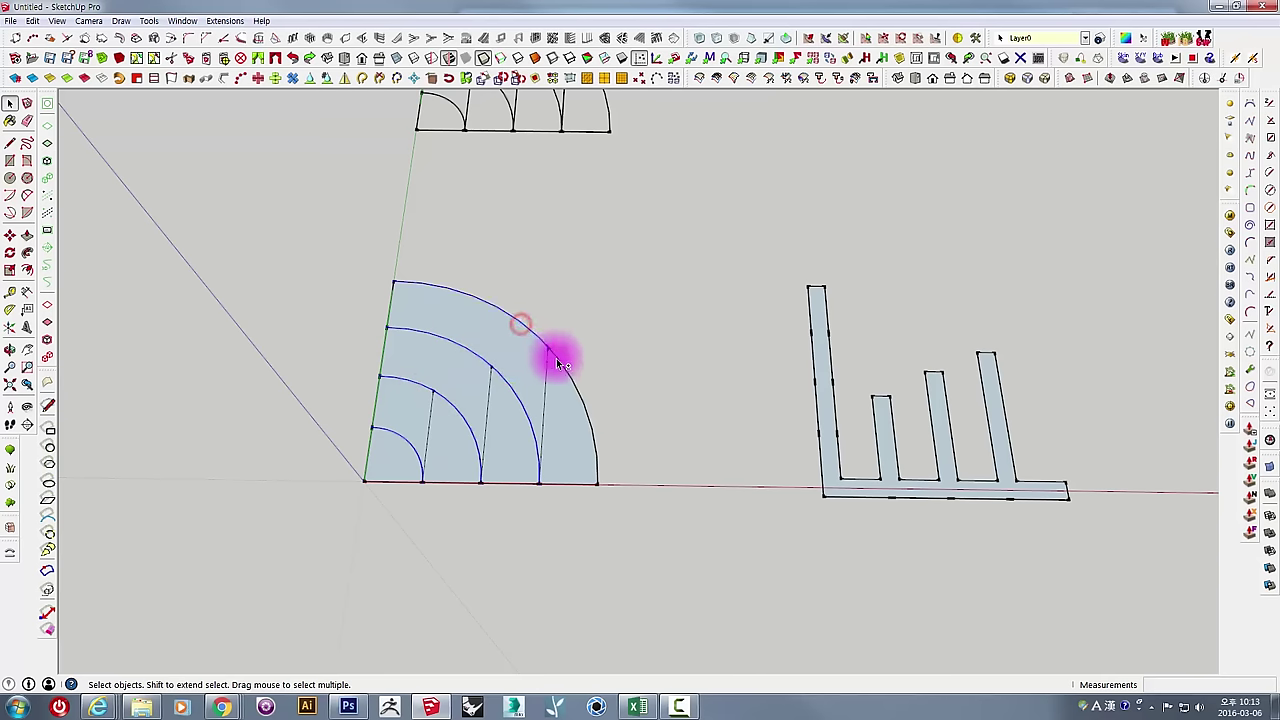
mouse_move(563, 362)
middle_mouse_down()
mouse_move(489, 491)
mouse_move(451, 449)
middle_mouse_up()
scroll(440, 444, "up", 2)
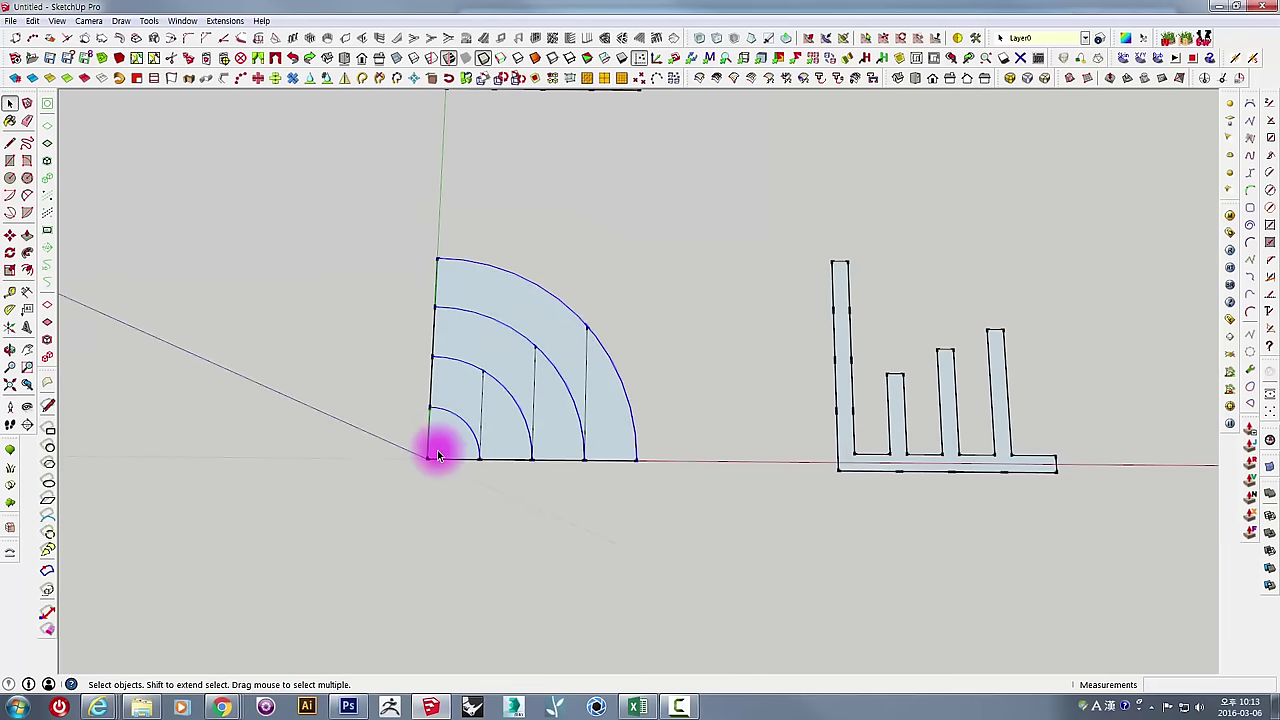
scroll(428, 437, "up", 1)
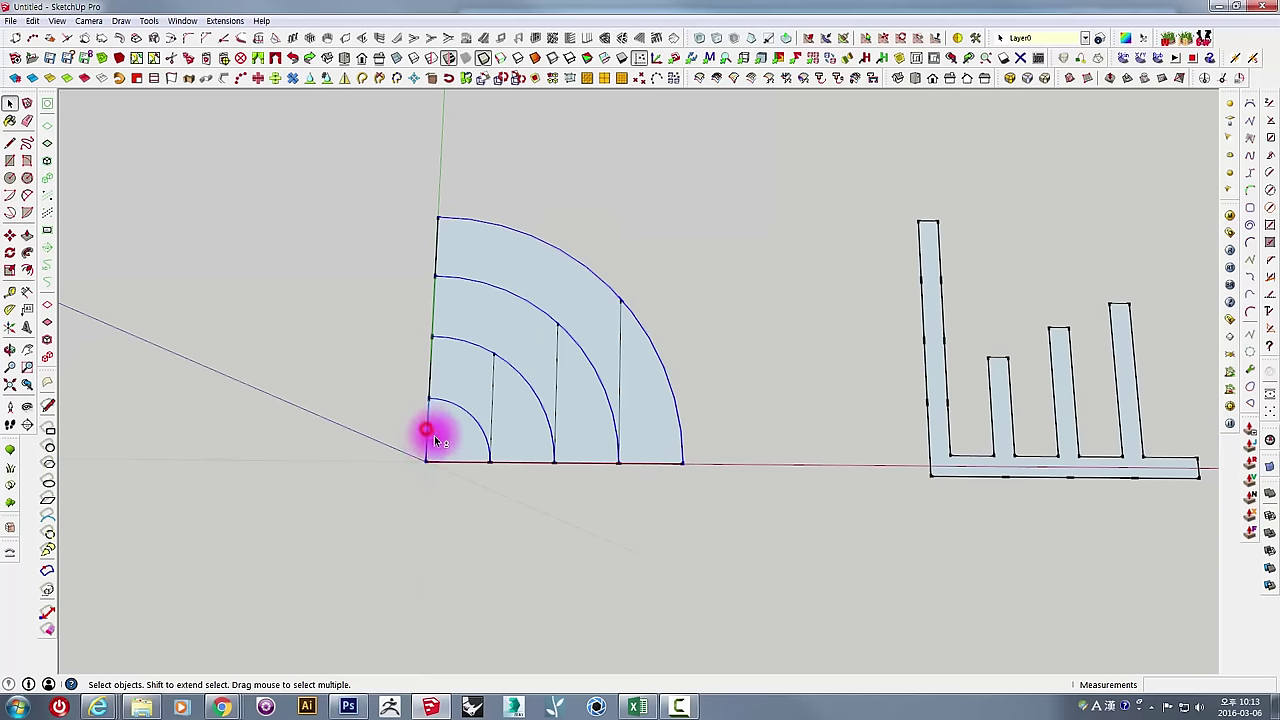
Copy the four arcs from the fan's corner to a spot right along the red axis.
scroll(430, 440, "down", 3)
key("m")
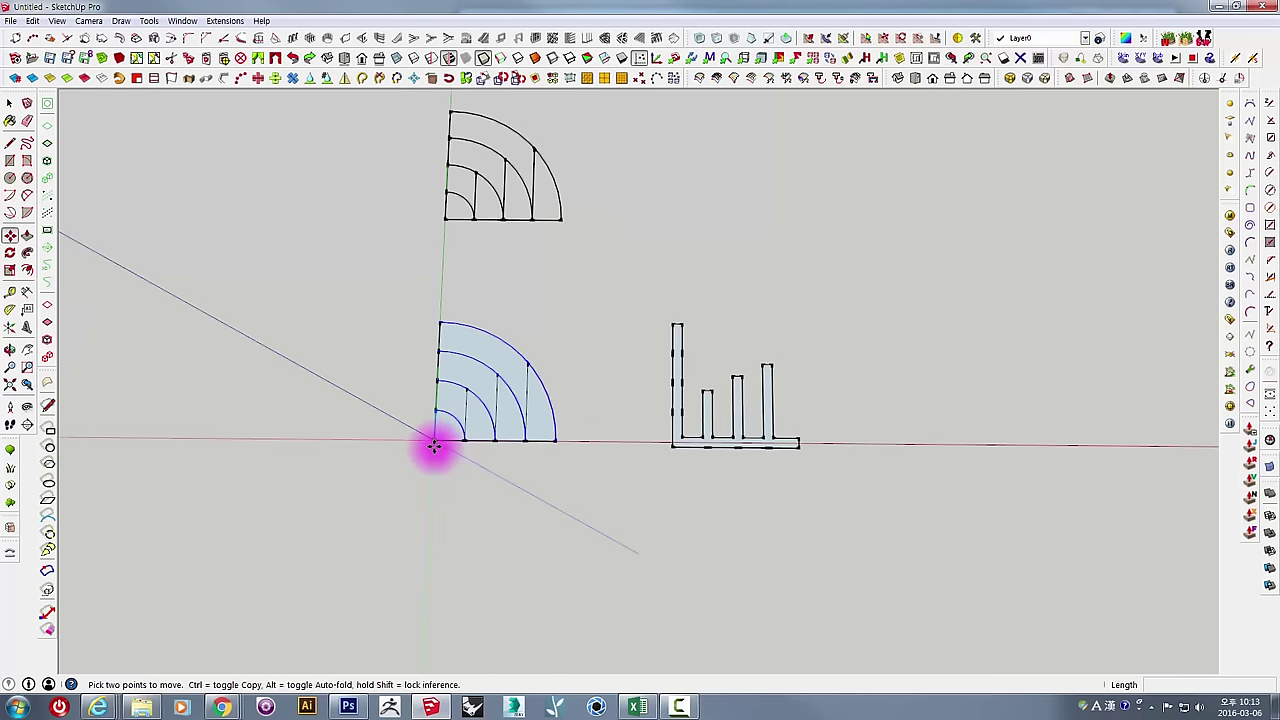
left_click(432, 443)
key("ctrl")
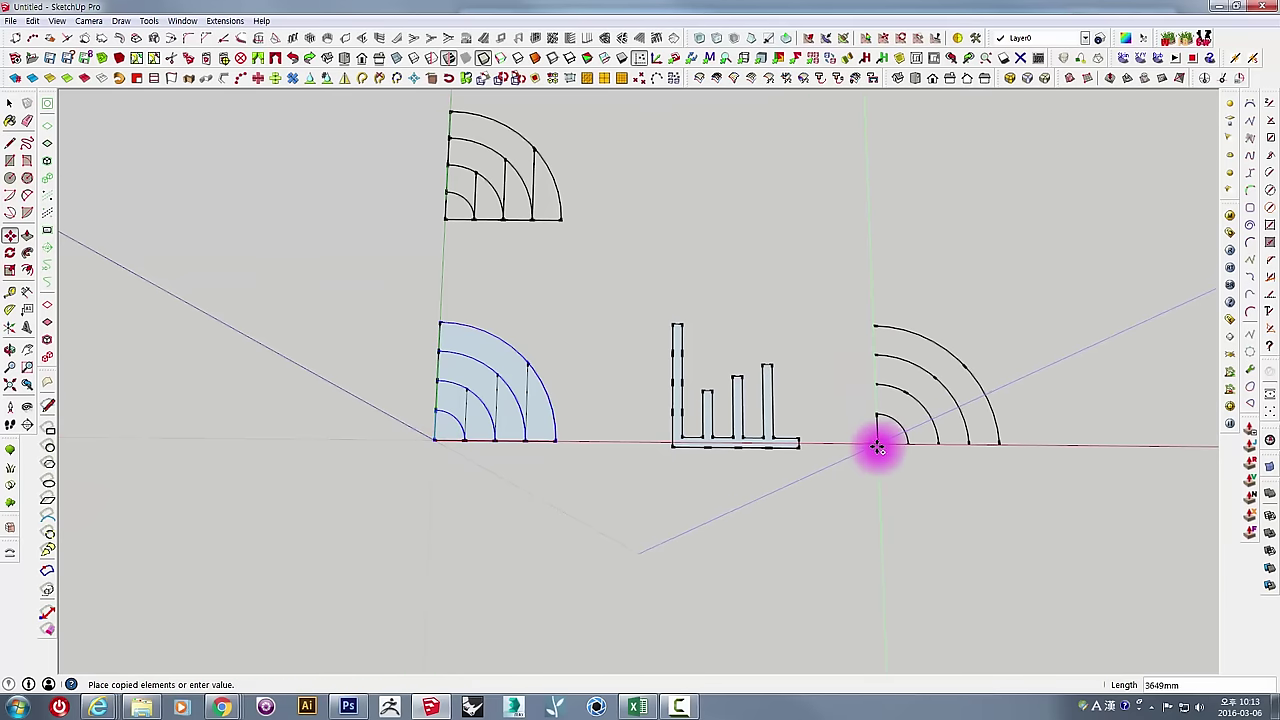
left_click(885, 443)
Clear the selection and select the smallest copied arc.
middle_click_drag(940, 443, 786, 449, "shift")
scroll(786, 449, "up", 3)
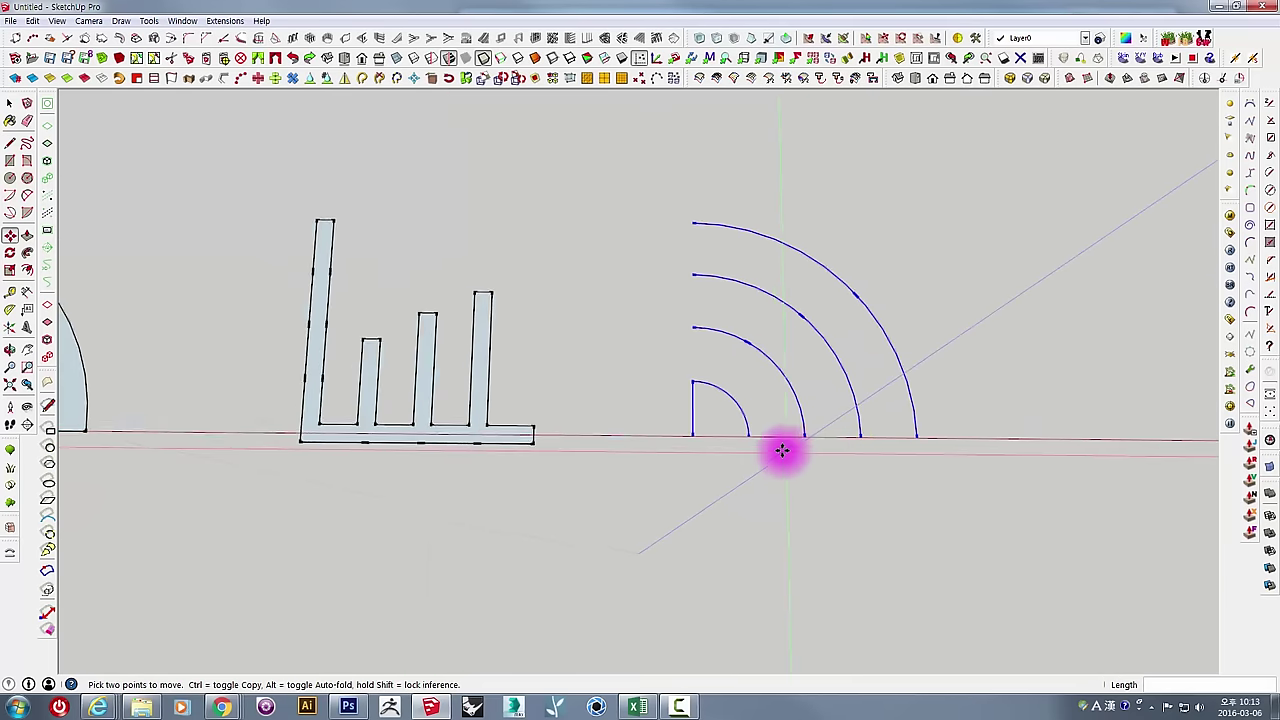
key("space")
left_click(612, 297)
mouse_move(686, 394)
middle_mouse_down()
mouse_move(726, 346)
mouse_move(686, 397)
mouse_move(675, 444)
middle_mouse_up()
left_click(643, 494)
Offset the smallest copied arc to create a parallel arc beside it.
key("f")
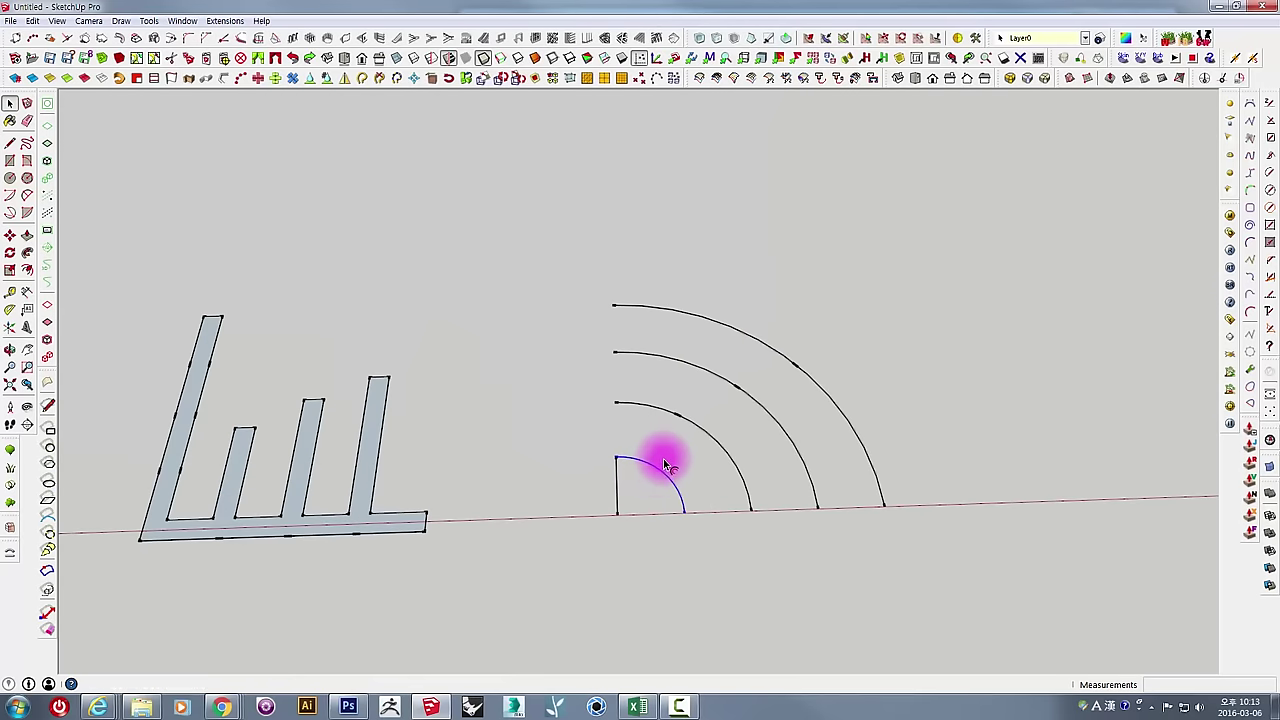
left_click(659, 466)
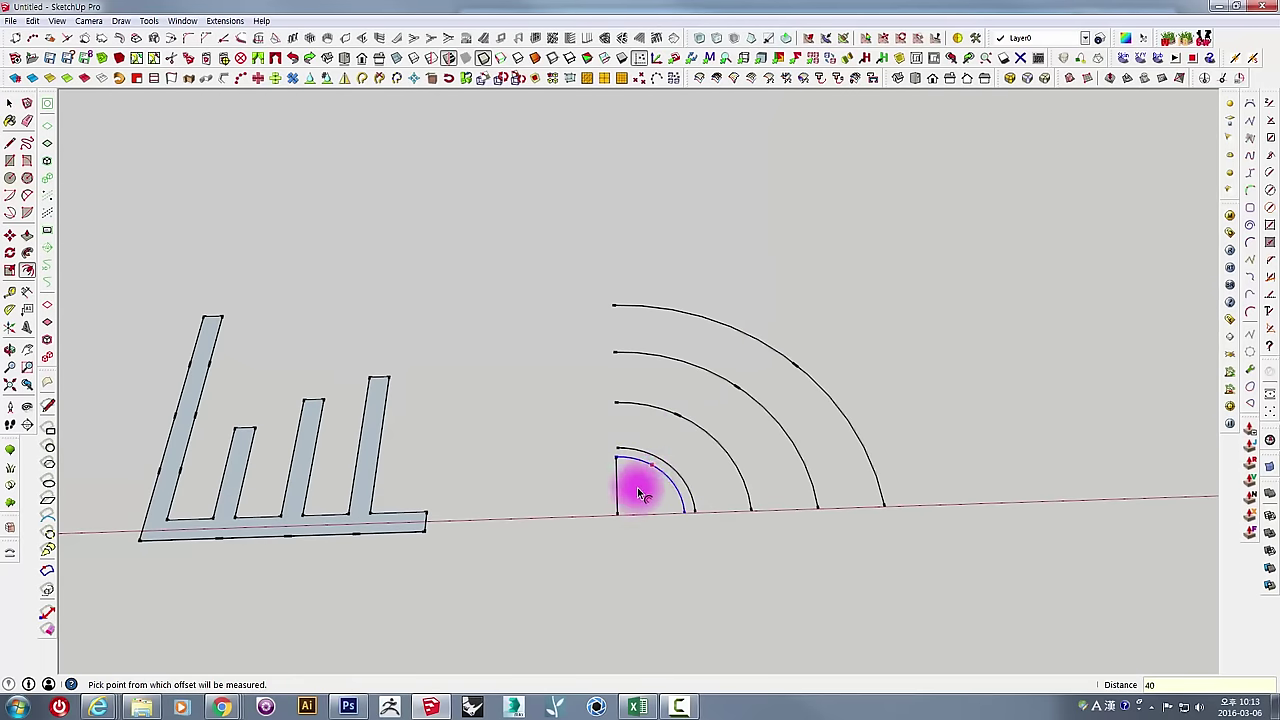
scroll(645, 487, "up", 2)
key("space")
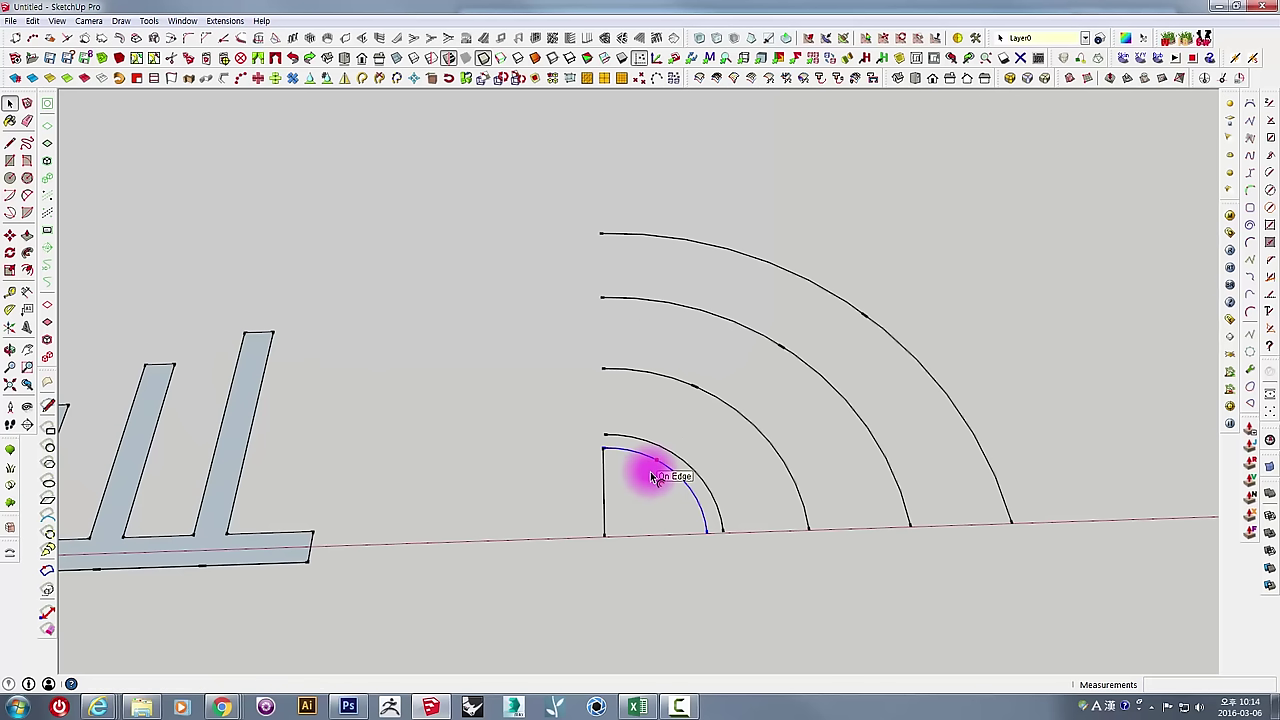
left_click(650, 464)
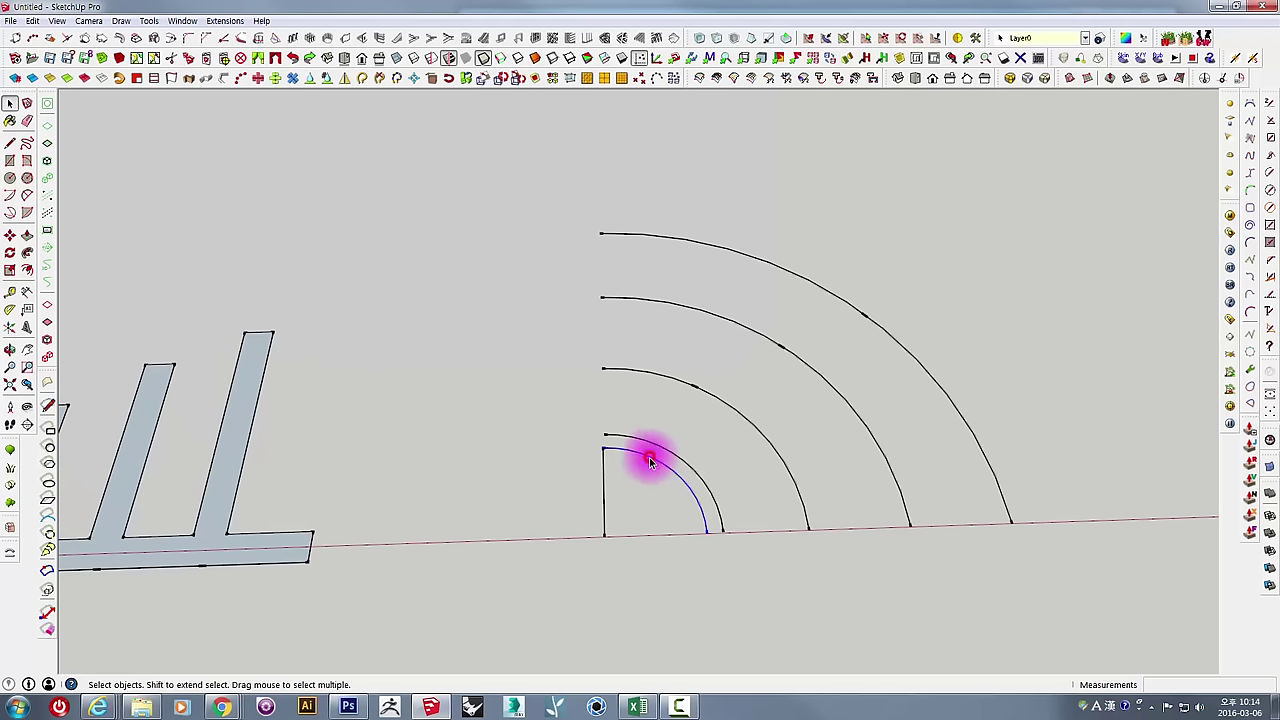
left_click(27, 269)
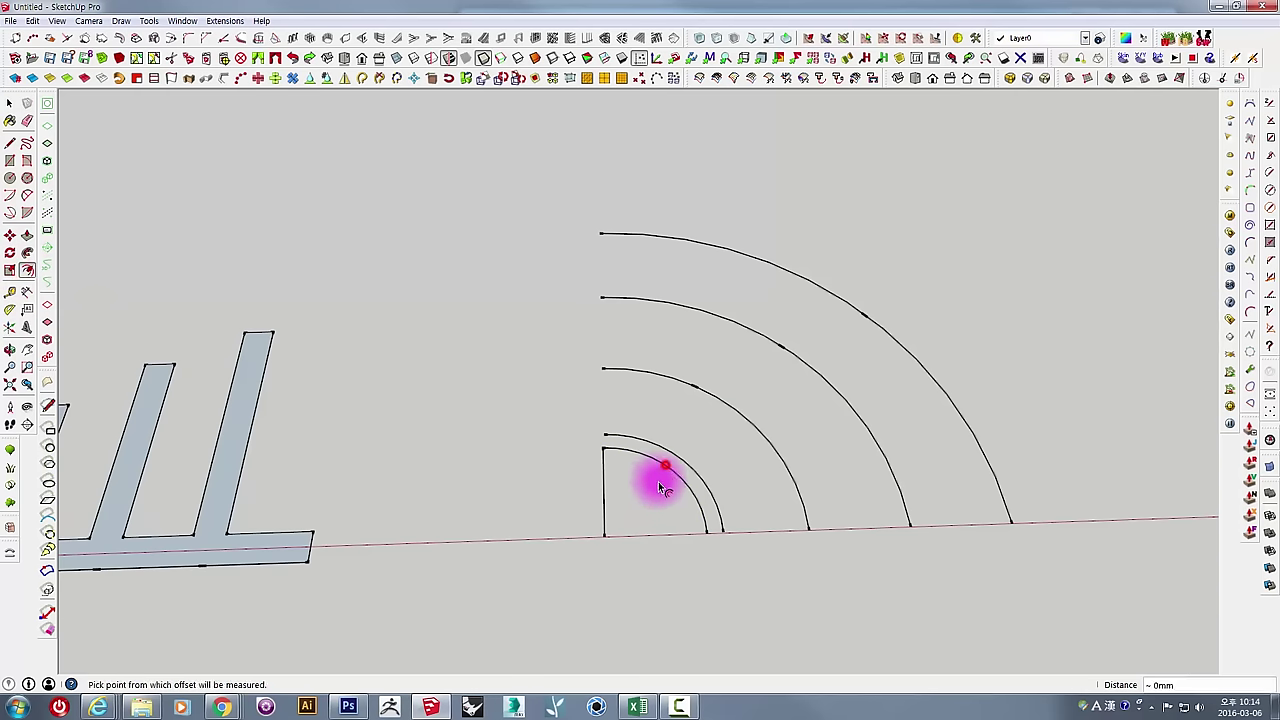
key("Escape")
key("space")
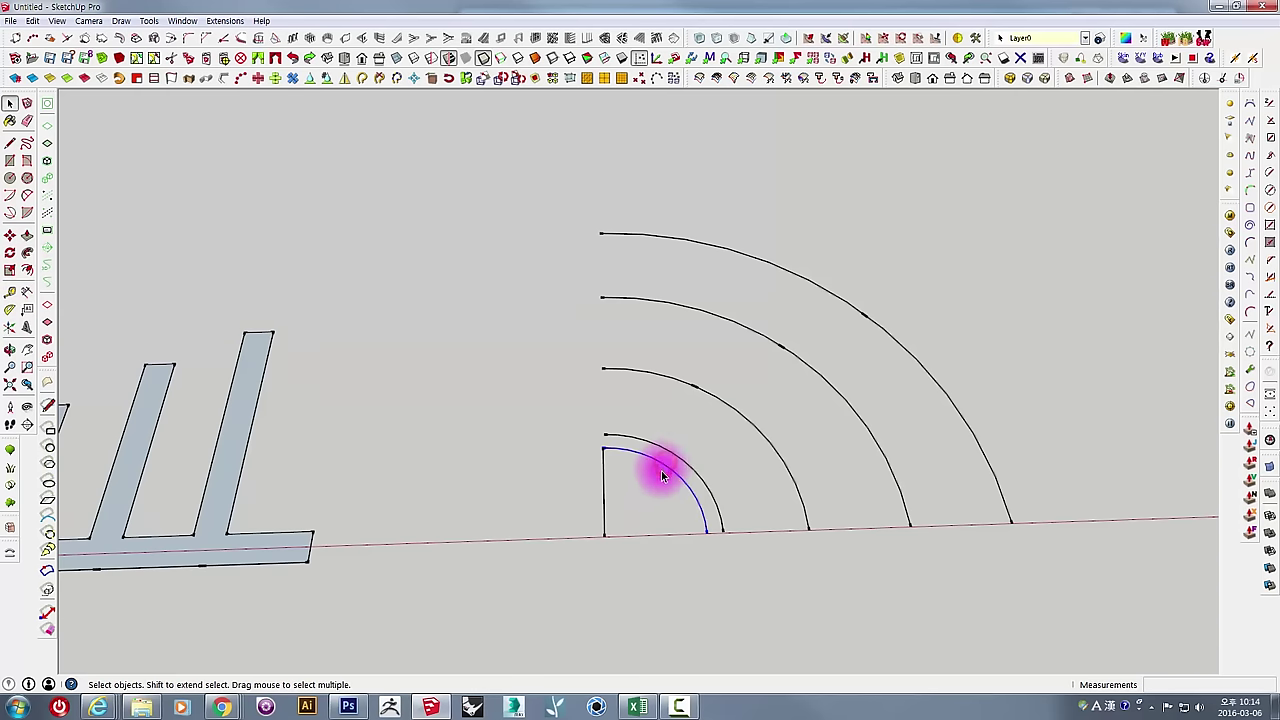
left_click(663, 477)
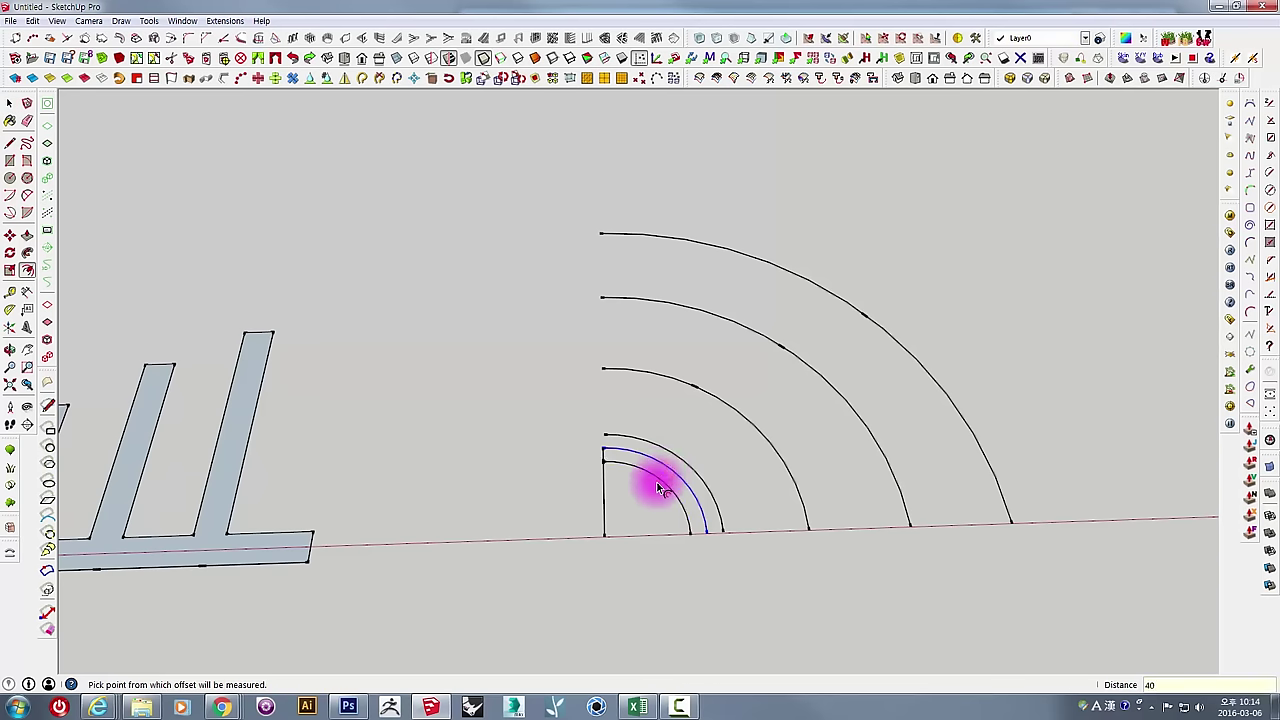
left_click(658, 488)
middle_click_drag(714, 457, 730, 484)
Add parallel offset arcs beside the middle and next larger arcs.
key("space")
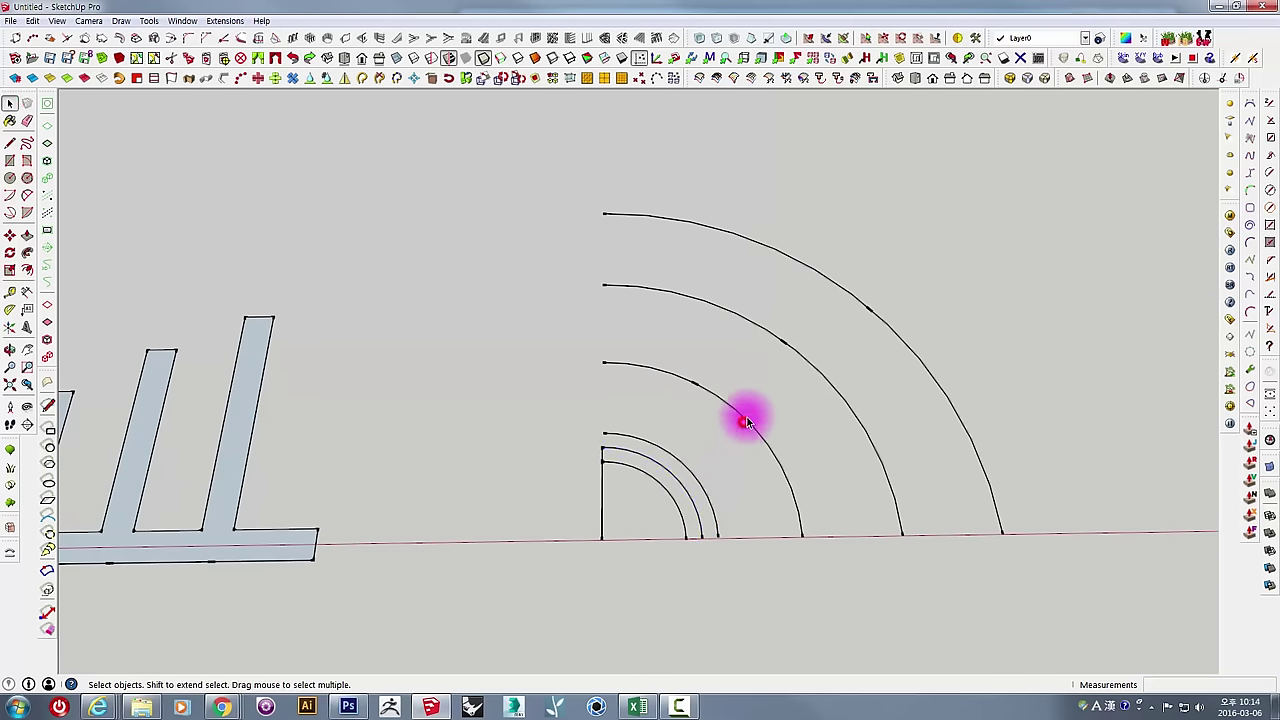
left_click(746, 418)
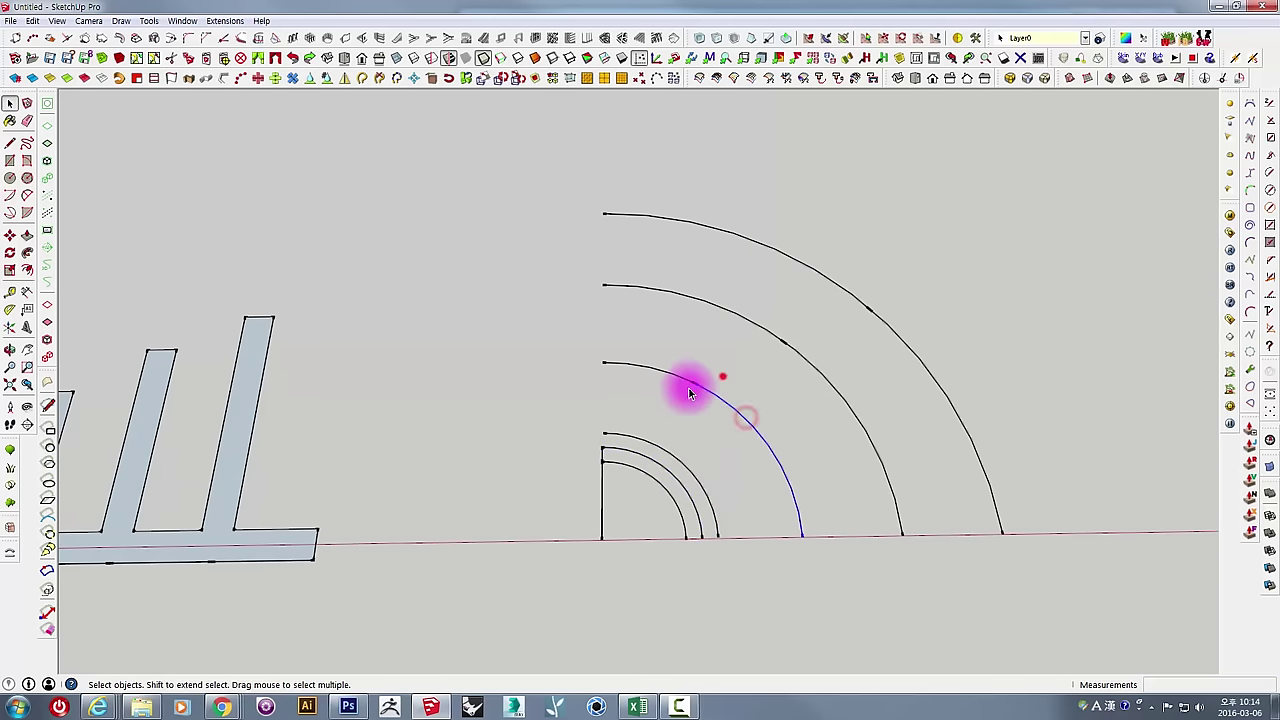
key("f")
left_click(742, 410)
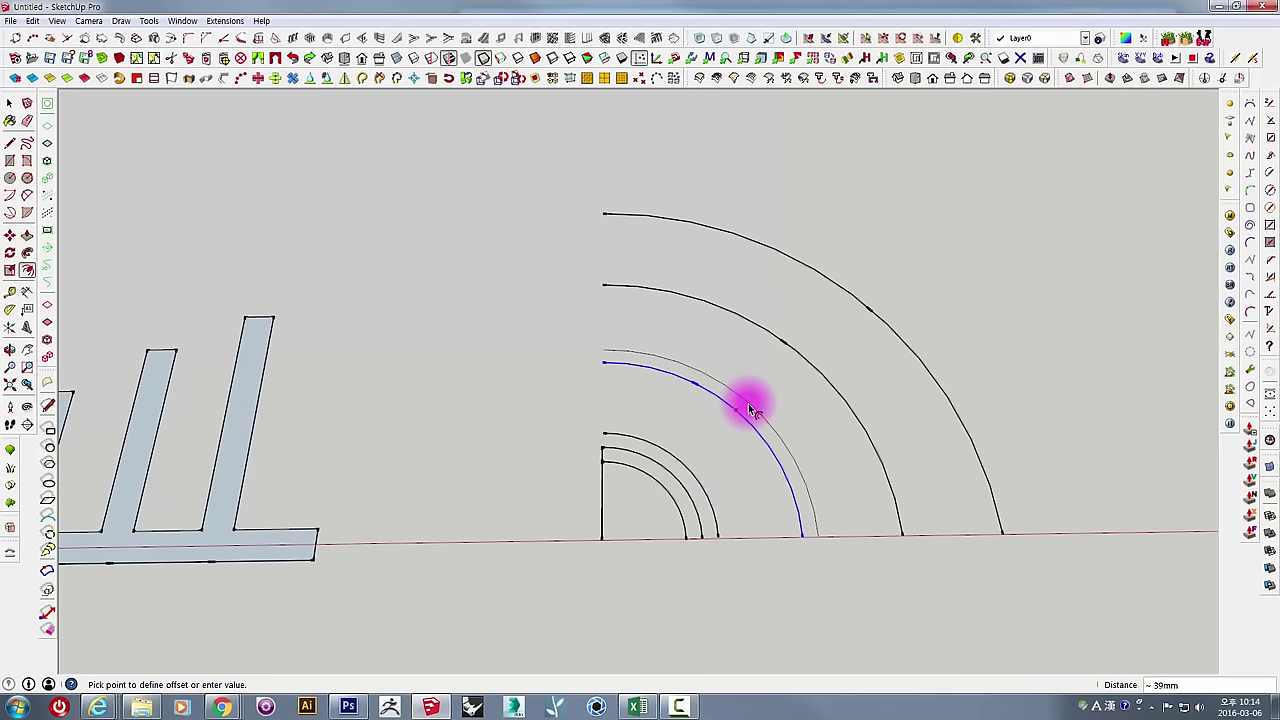
key("space")
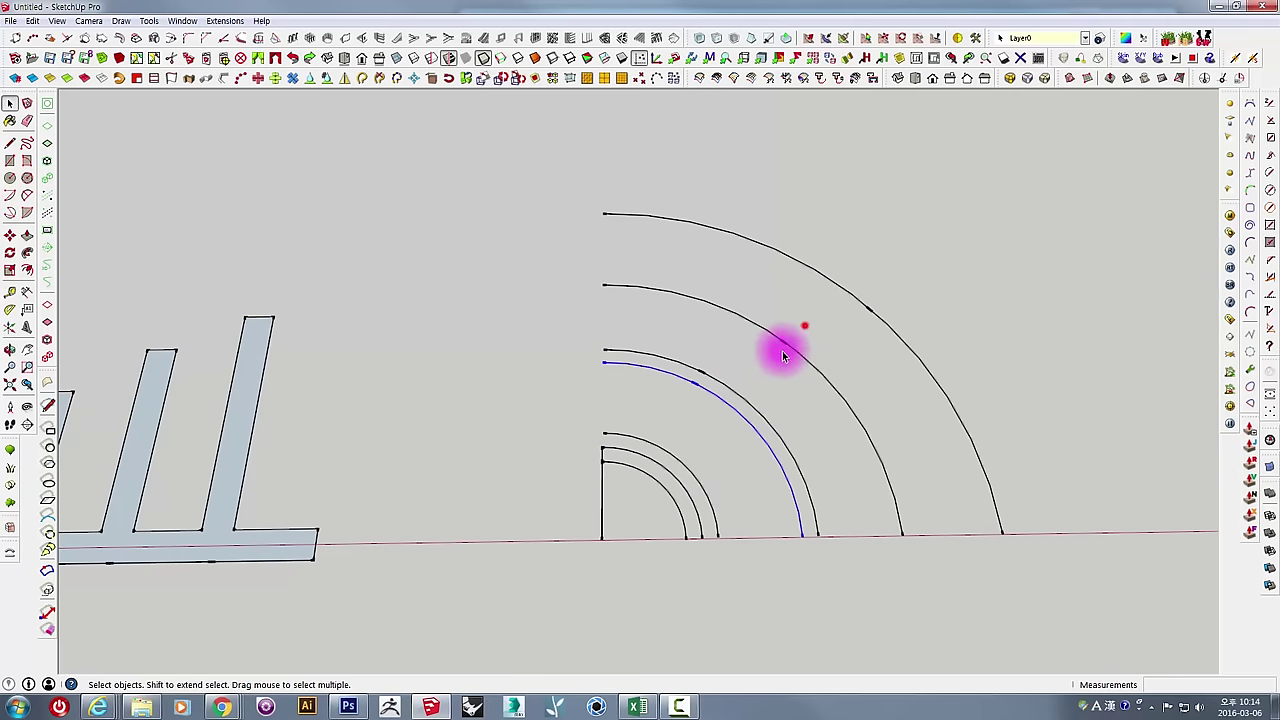
key("f")
left_click(836, 371)
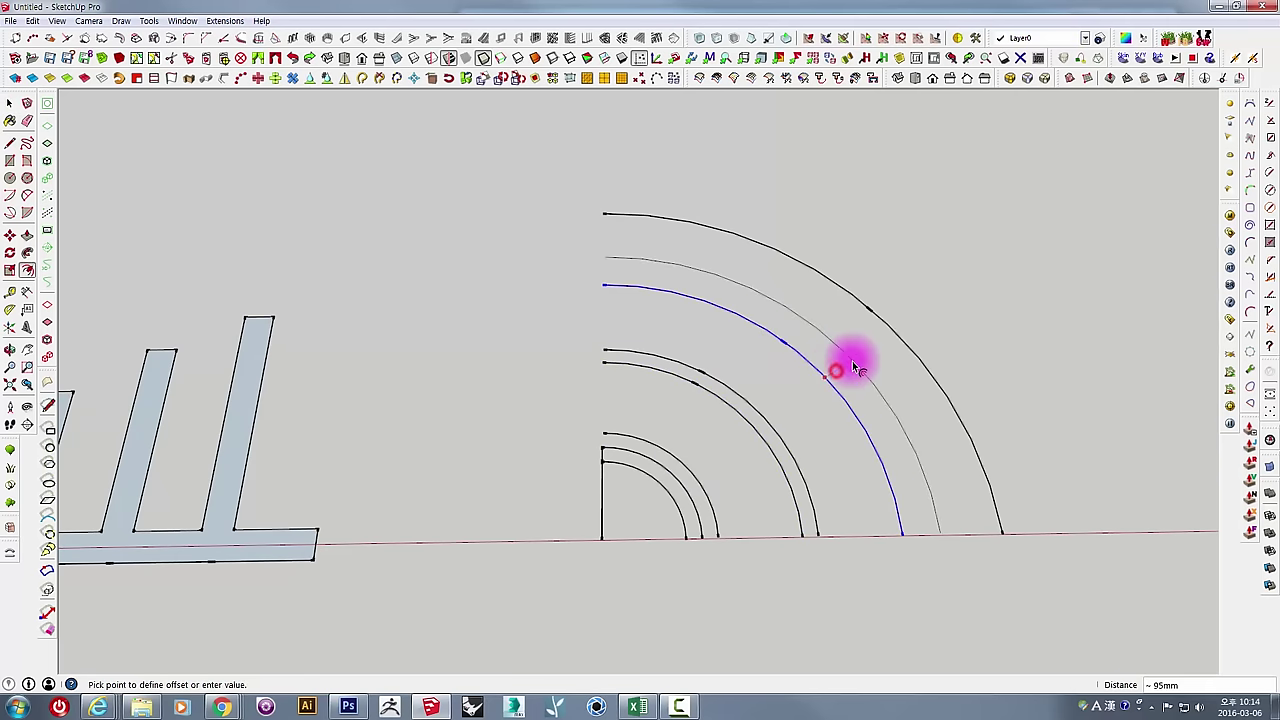
left_click(855, 368)
key("space")
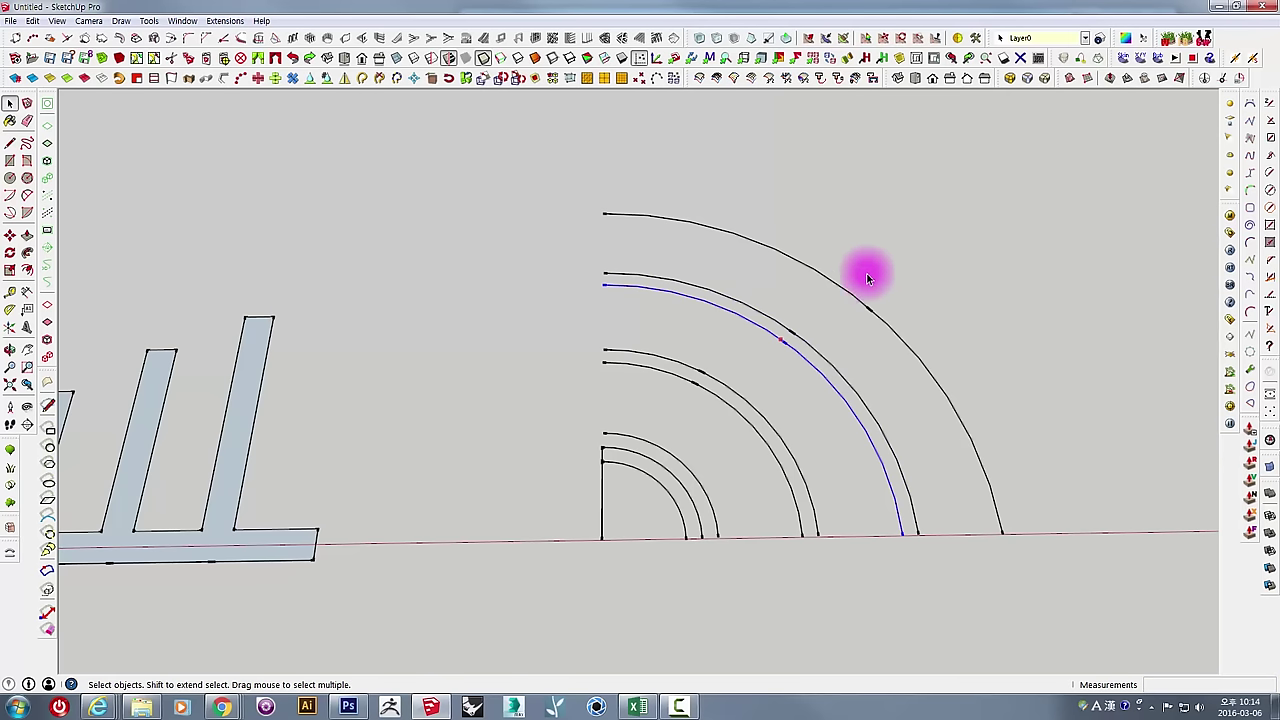
Offset the outermost arc by 40 mm to complete its pair.
left_click(868, 310)
key("f")
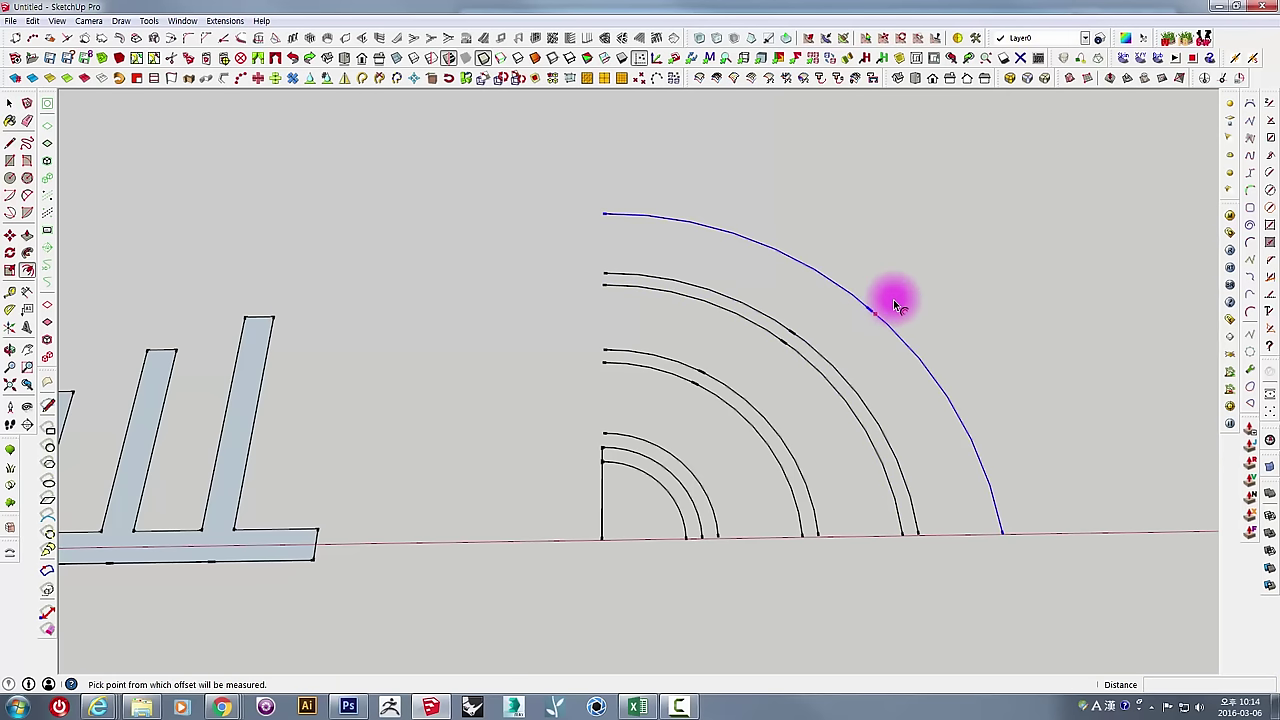
left_click(875, 313)
type("0")
key("Return")
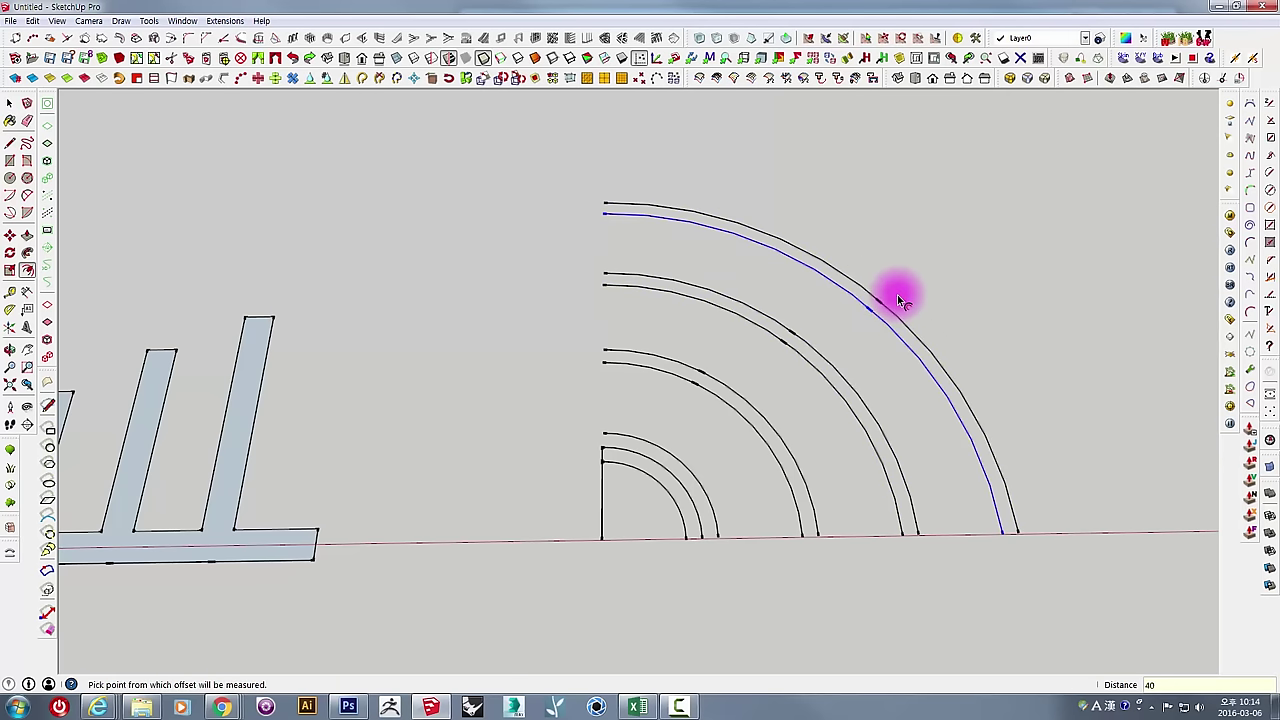
key("space")
left_click(914, 269)
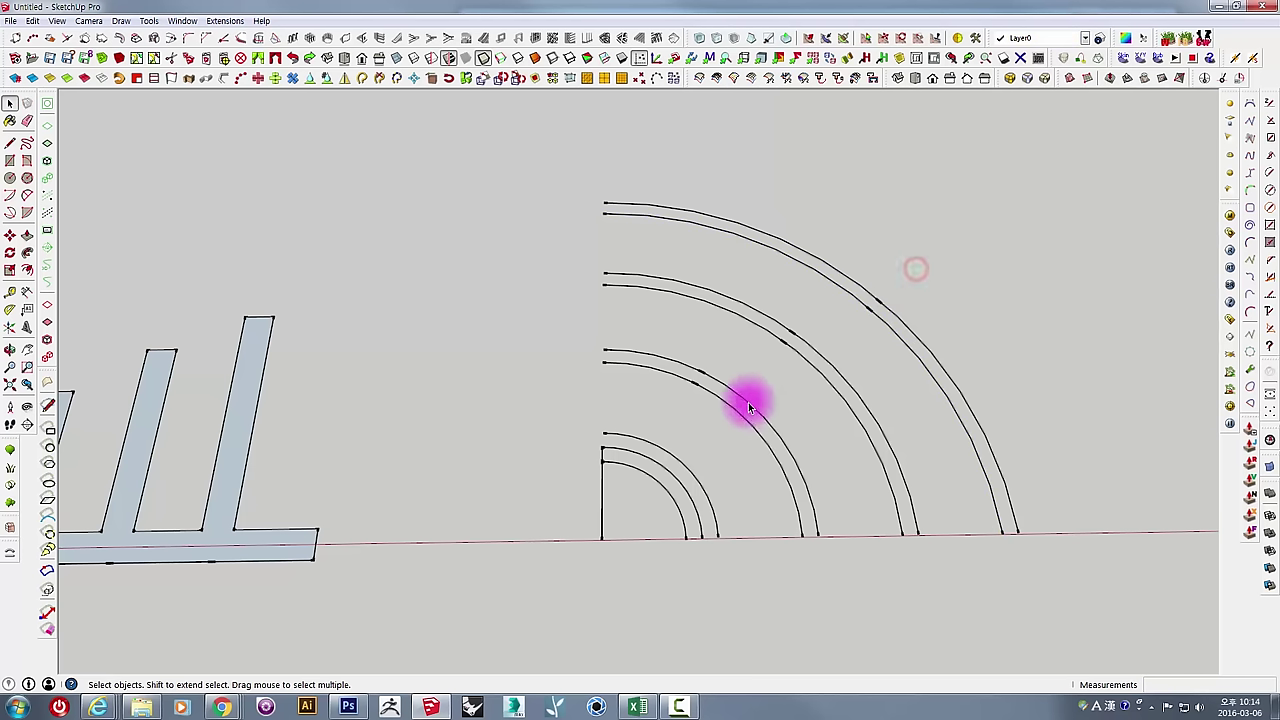
Offset the inner arcs of the third and second pairs inward by 40 mm.
left_click(716, 396)
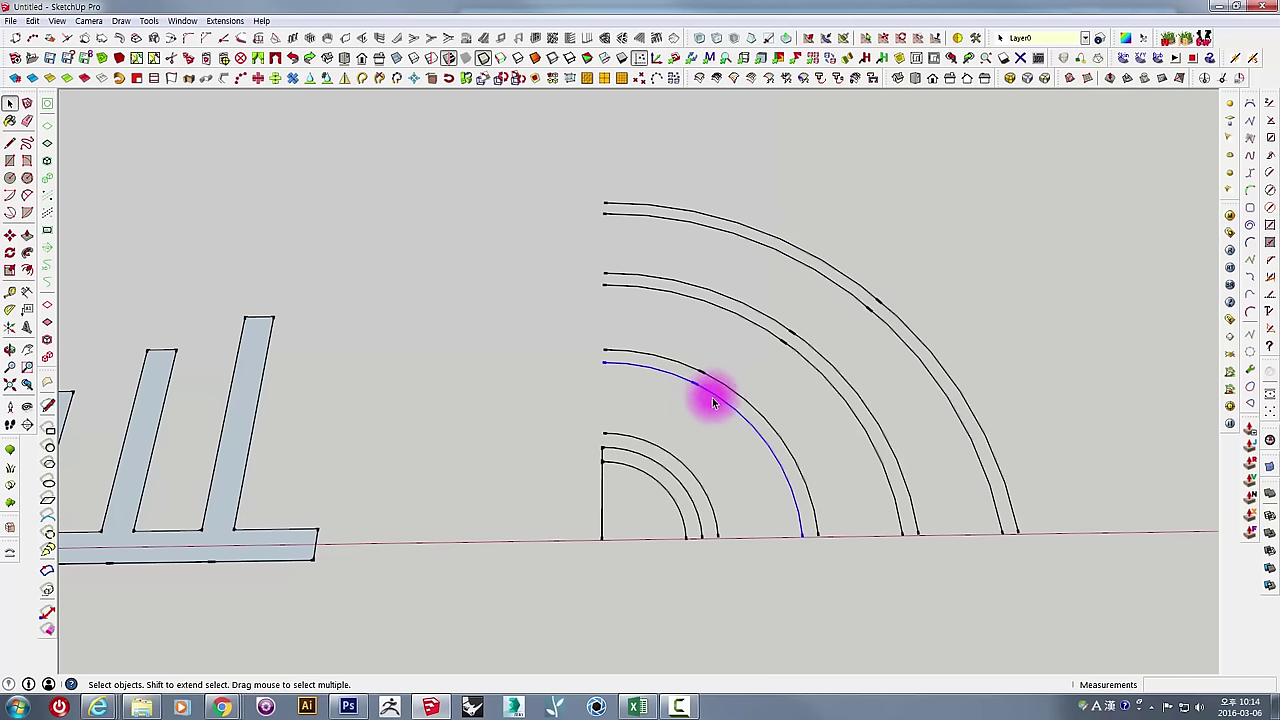
key("f")
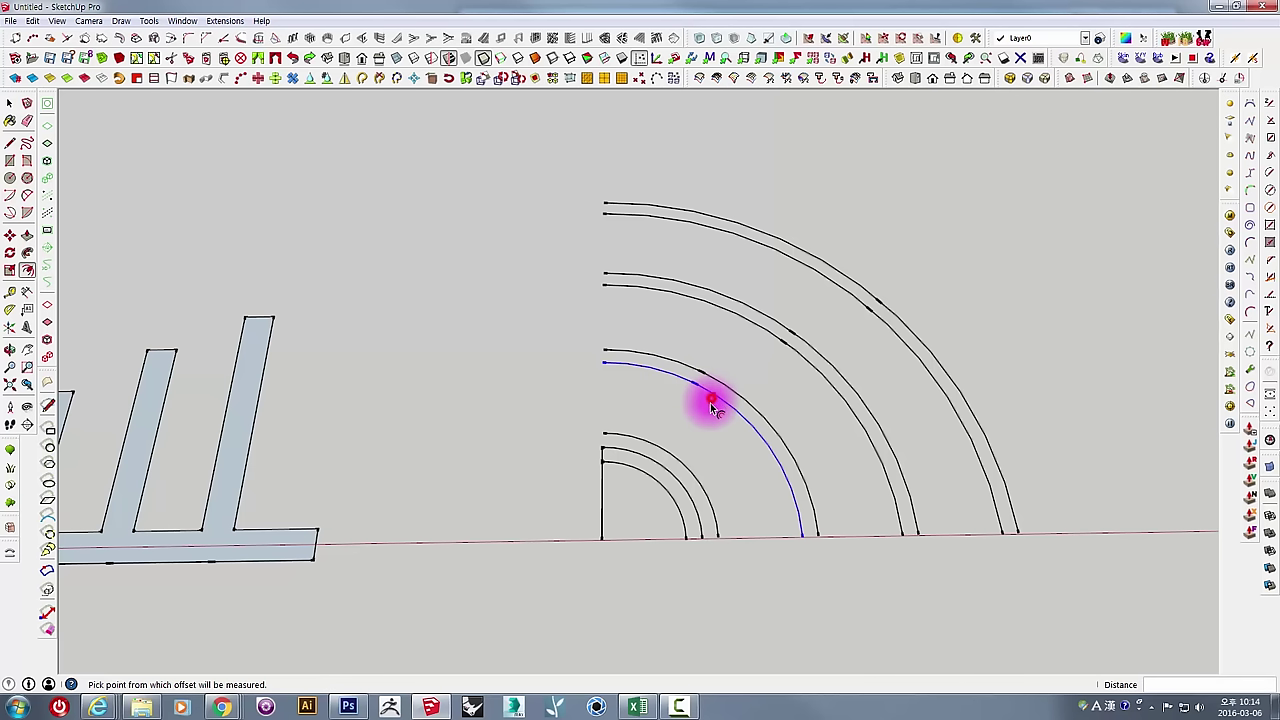
left_click(708, 410)
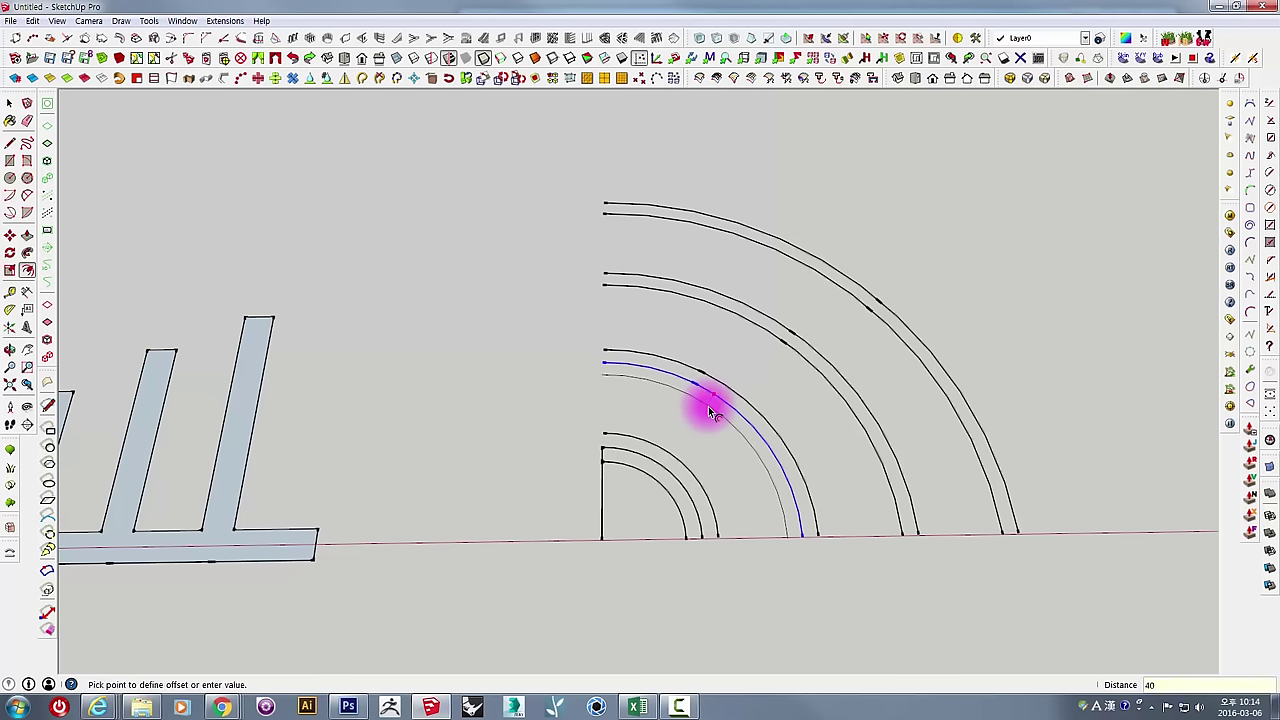
key("space")
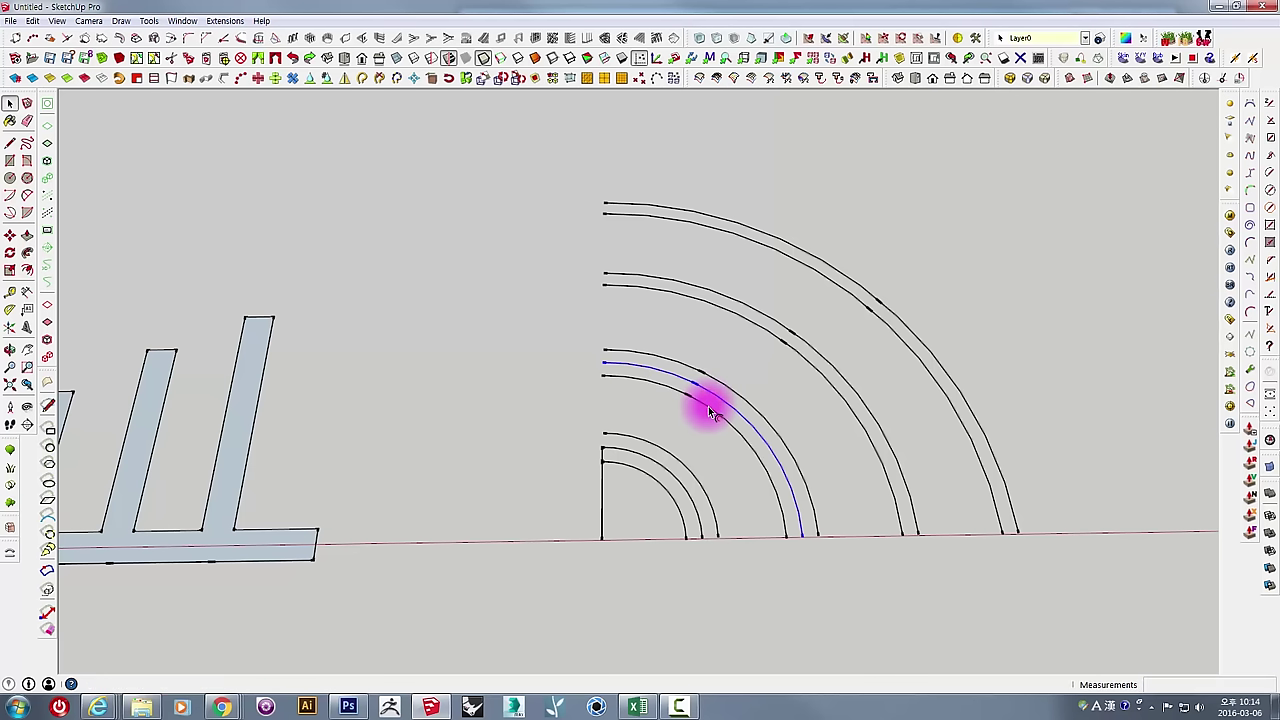
left_click(765, 335, "shift")
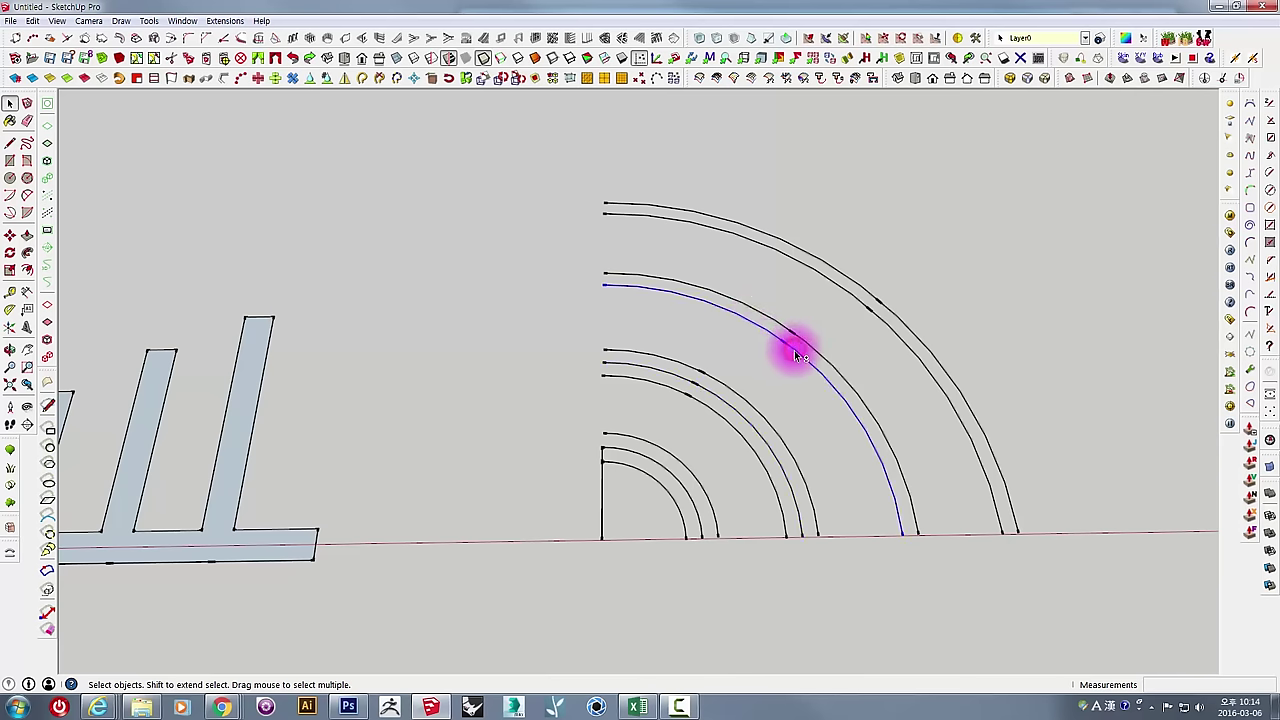
key("f")
left_click(753, 331)
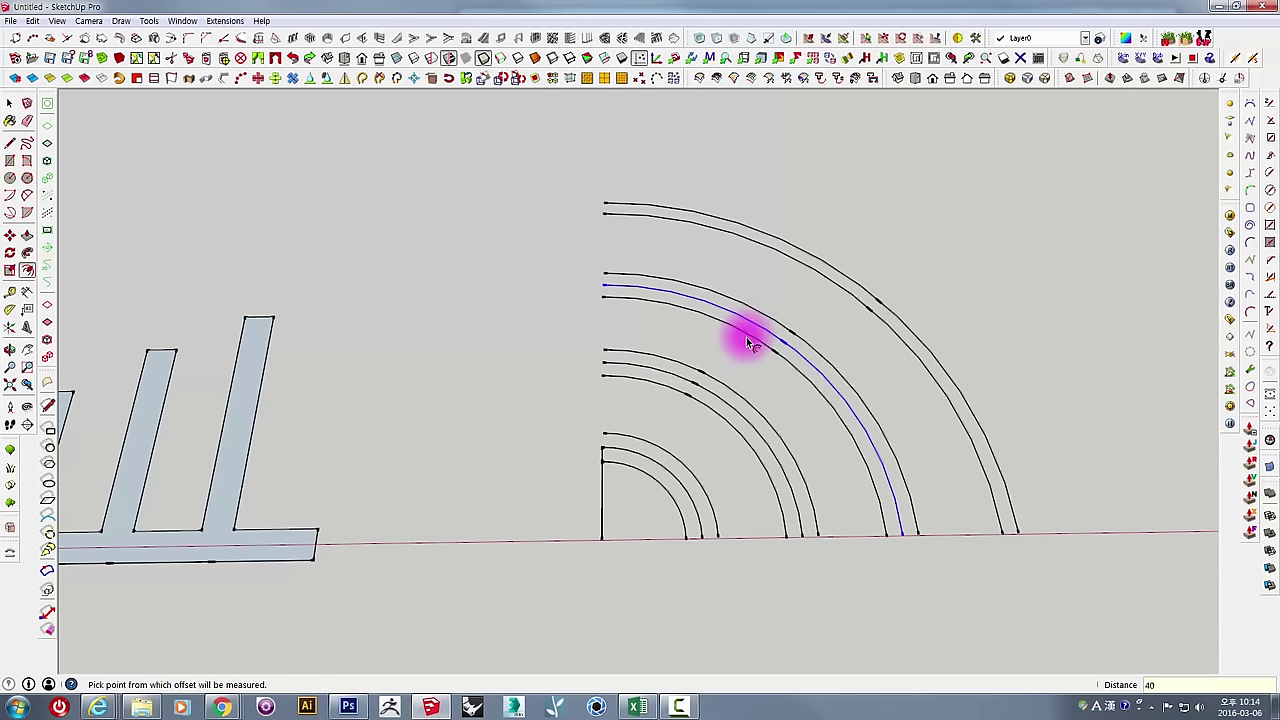
key("space")
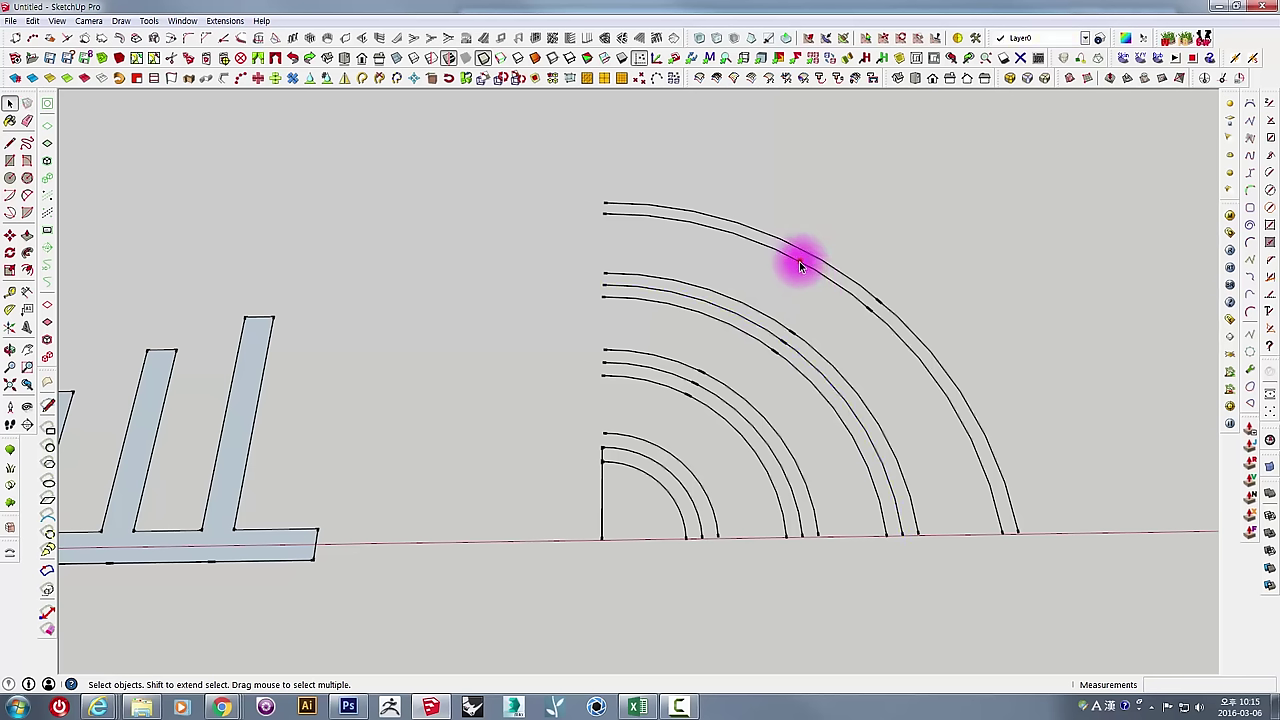
Offset the outermost pair's inner arc inward by 40 mm.
left_click(799, 263)
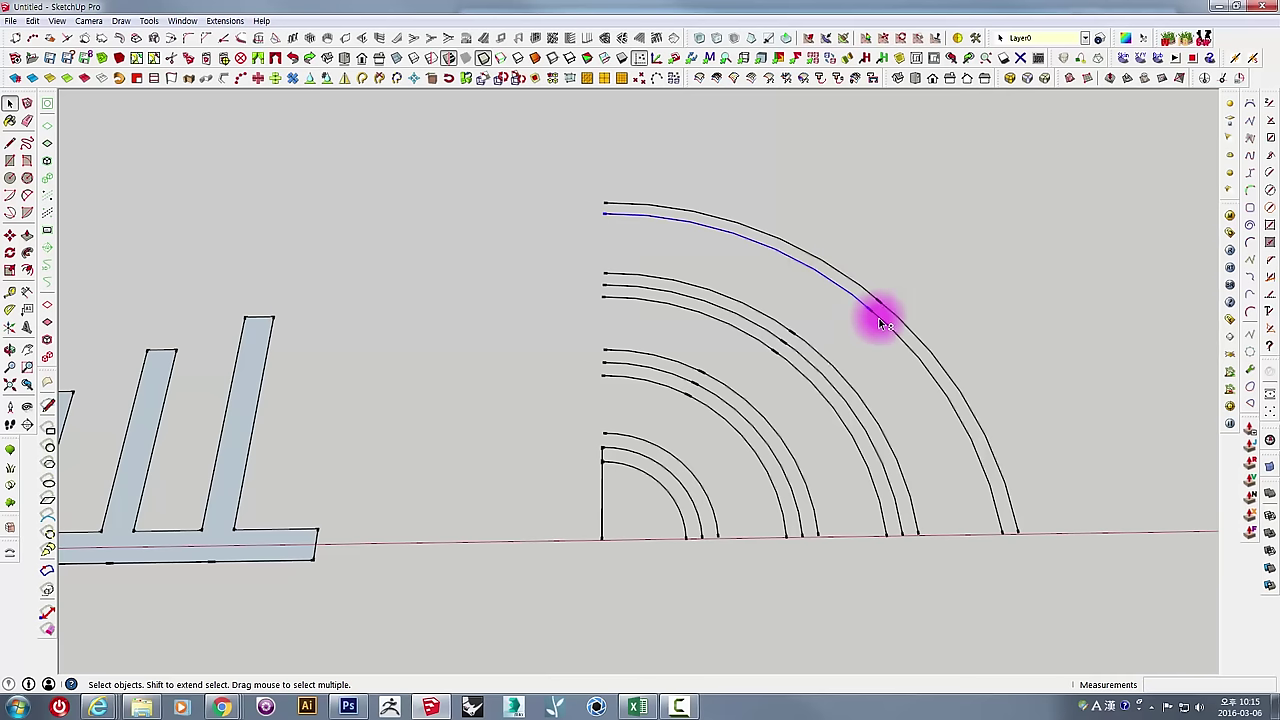
left_click(829, 285)
type("40")
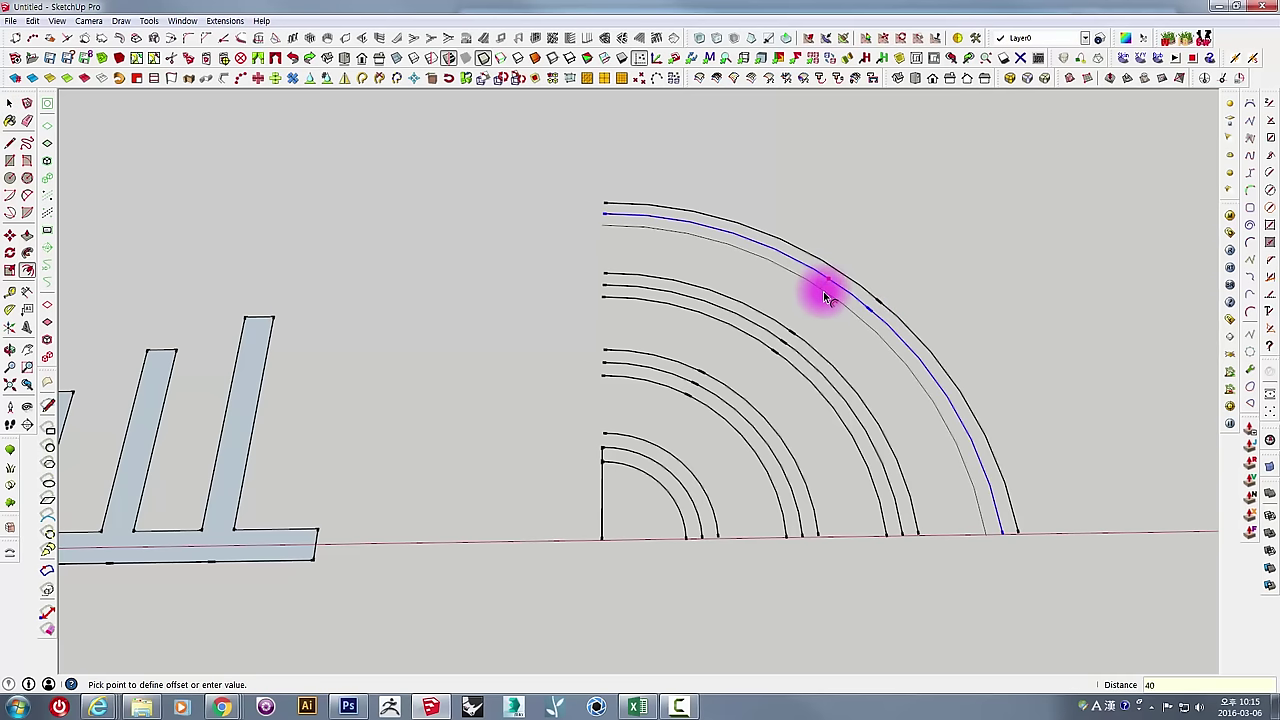
left_click(823, 291)
key("space")
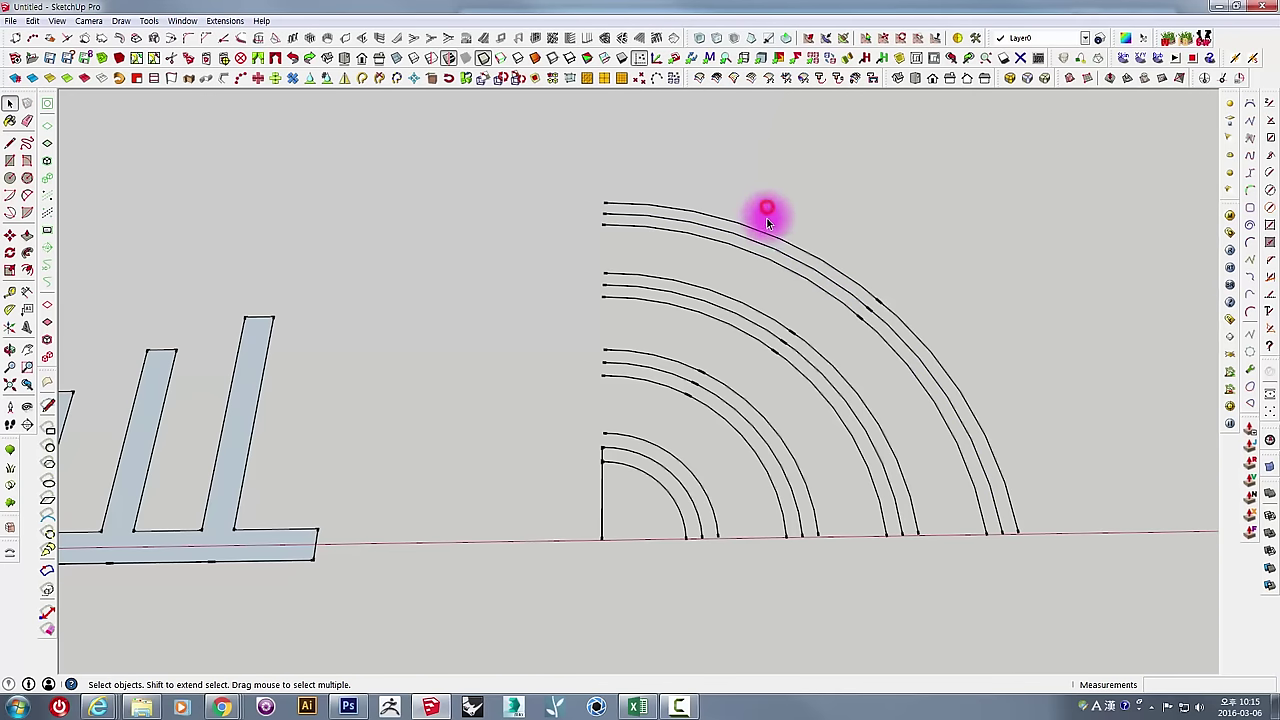
mouse_move(766, 208)
middle_mouse_down()
mouse_move(751, 363)
mouse_move(763, 286)
mouse_move(709, 314)
middle_mouse_up()
scroll(731, 400, "down", 3)
scroll(677, 366, "up", 4)
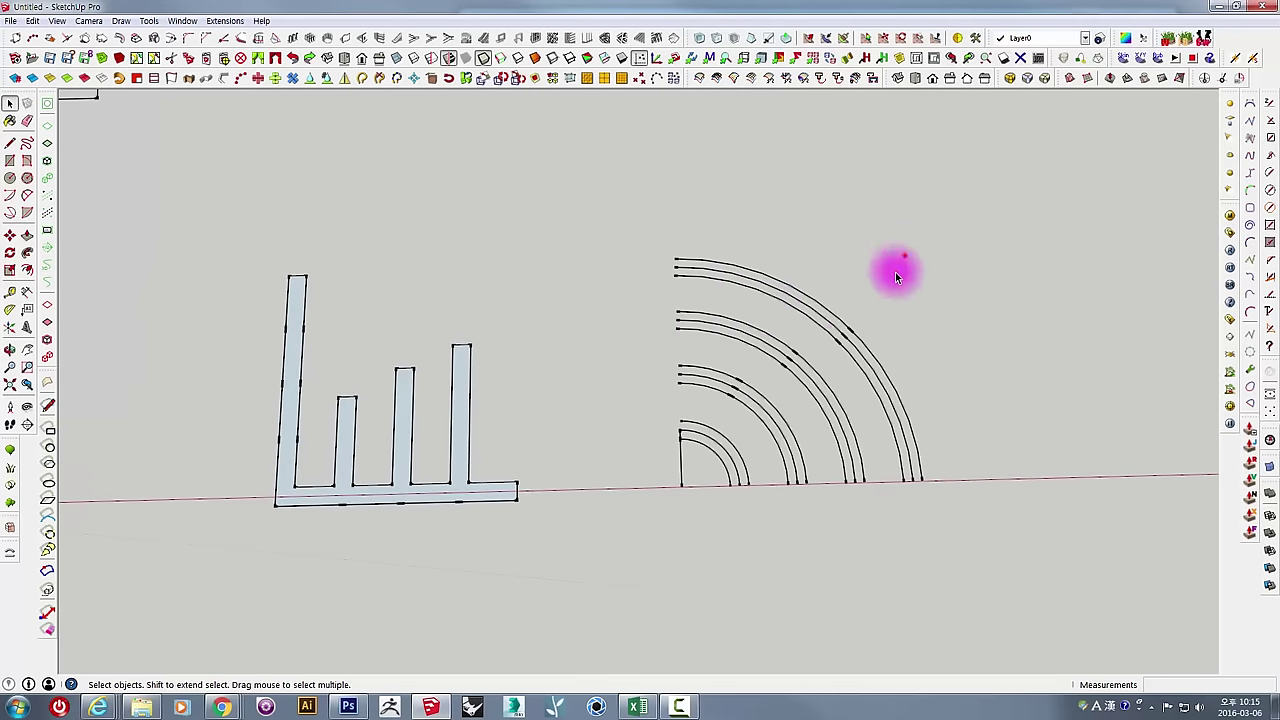
Select all the triple-line arcs and begin copying them from their corner point.
left_click_drag(904, 256, 727, 460)
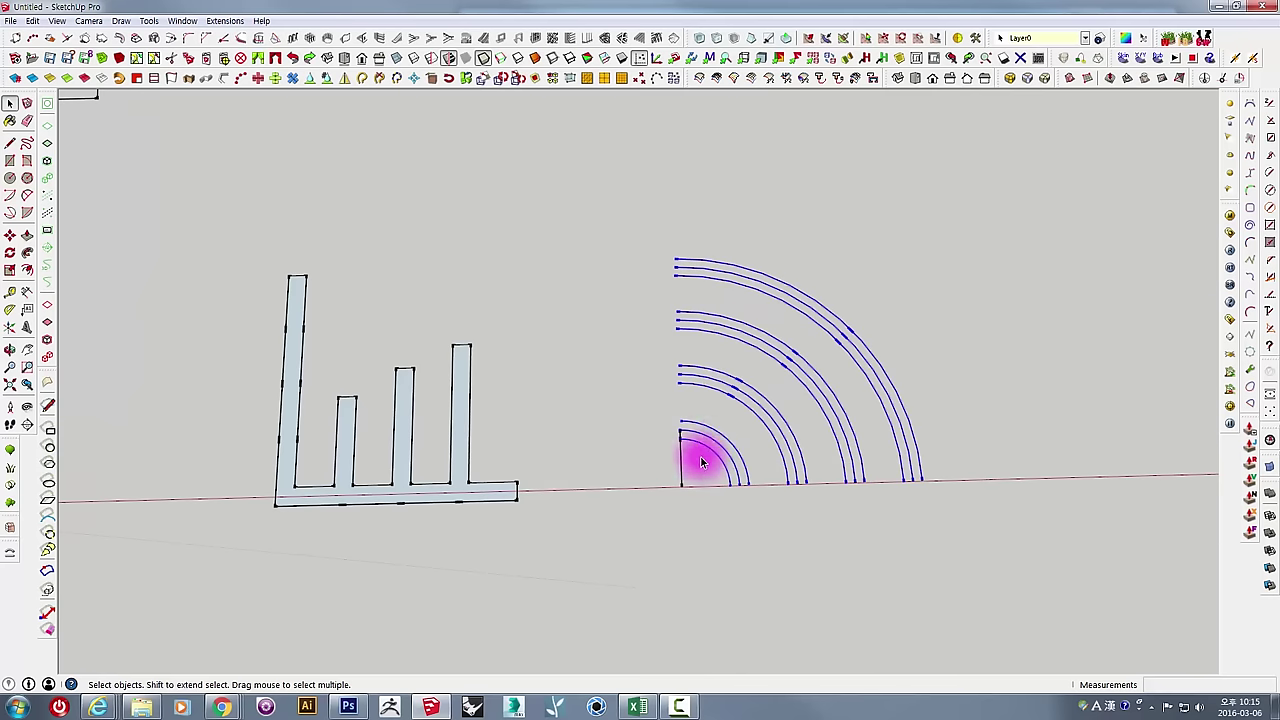
middle_click_drag(701, 462, 796, 396)
left_click_drag(996, 241, 786, 451)
middle_click_drag(789, 438, 787, 427)
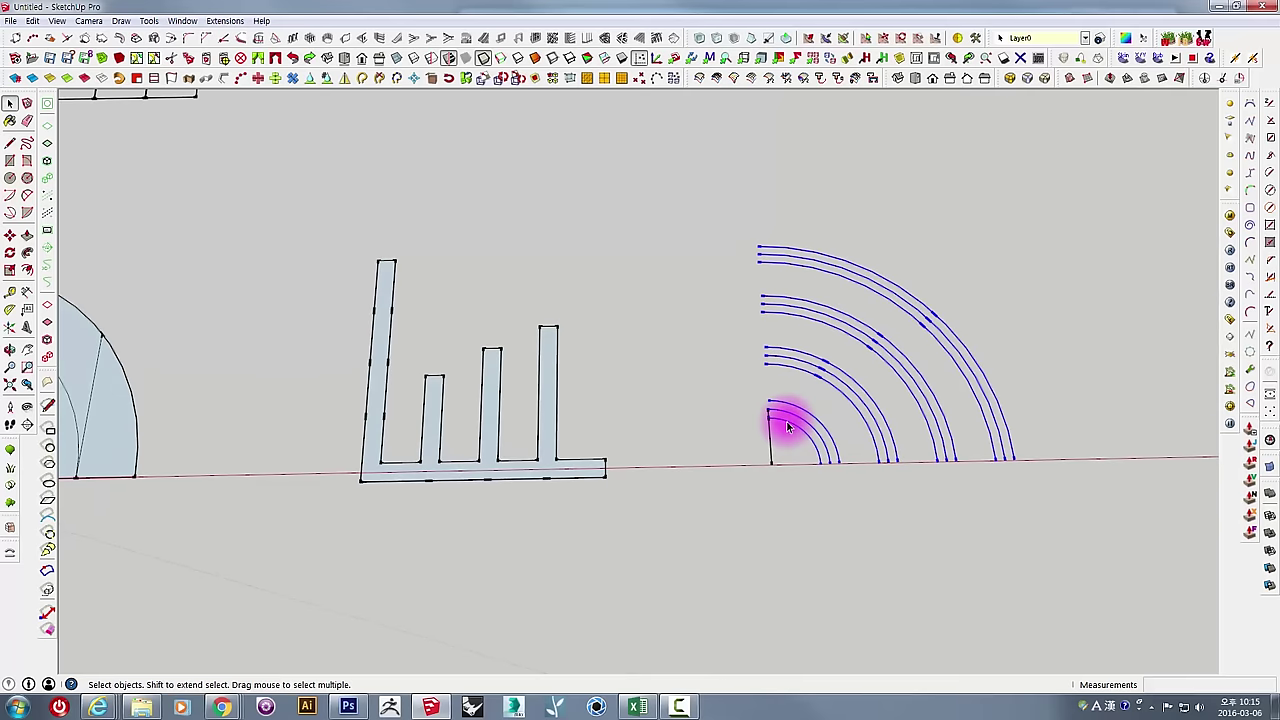
key("m")
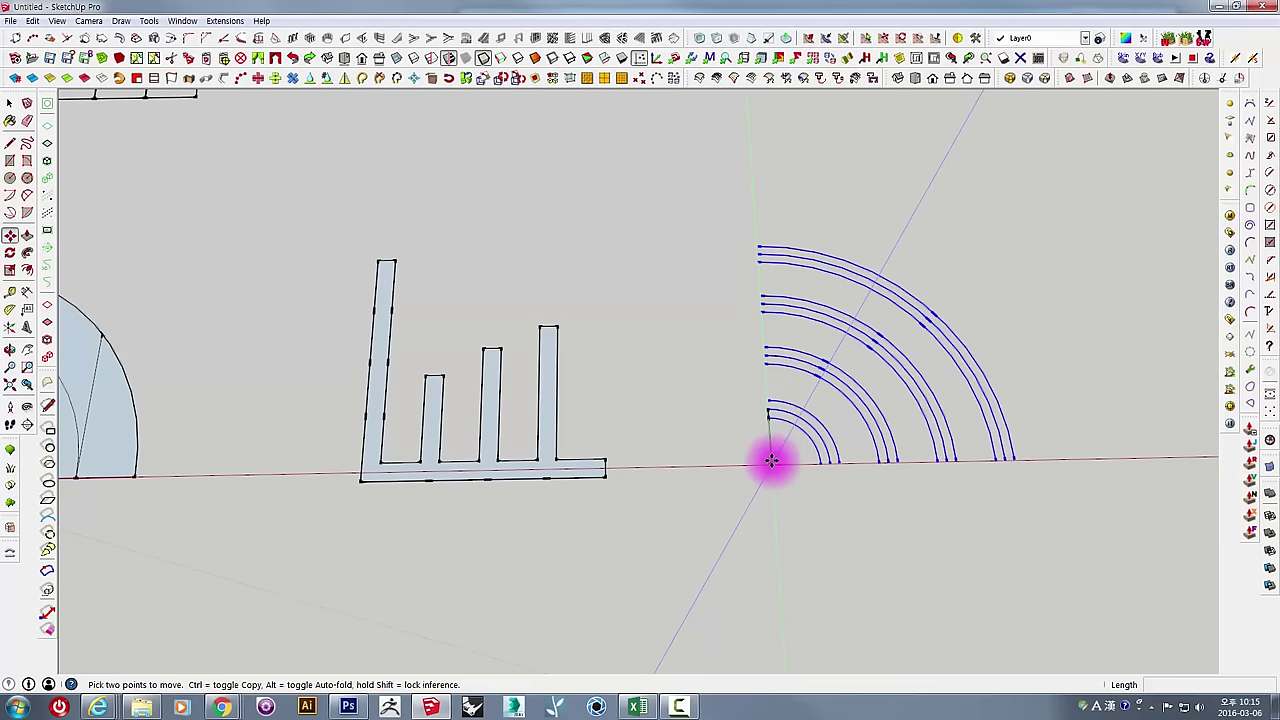
left_click(771, 464)
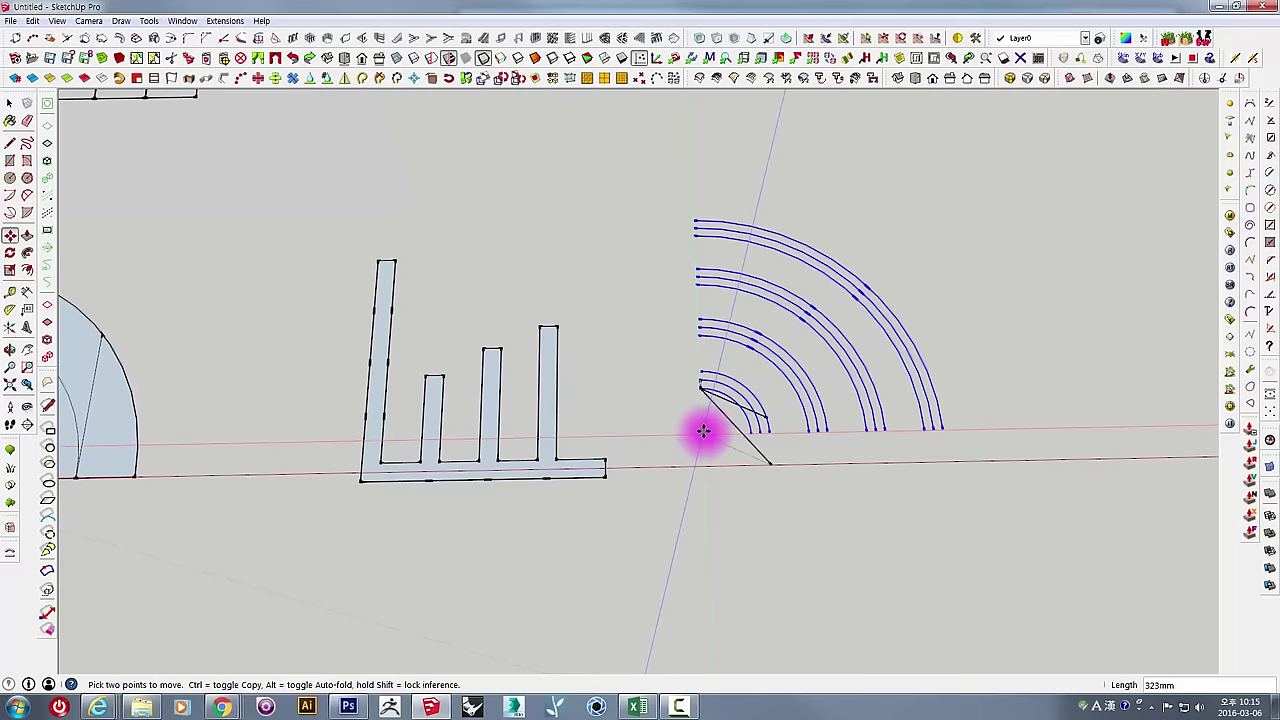
key("ctrl")
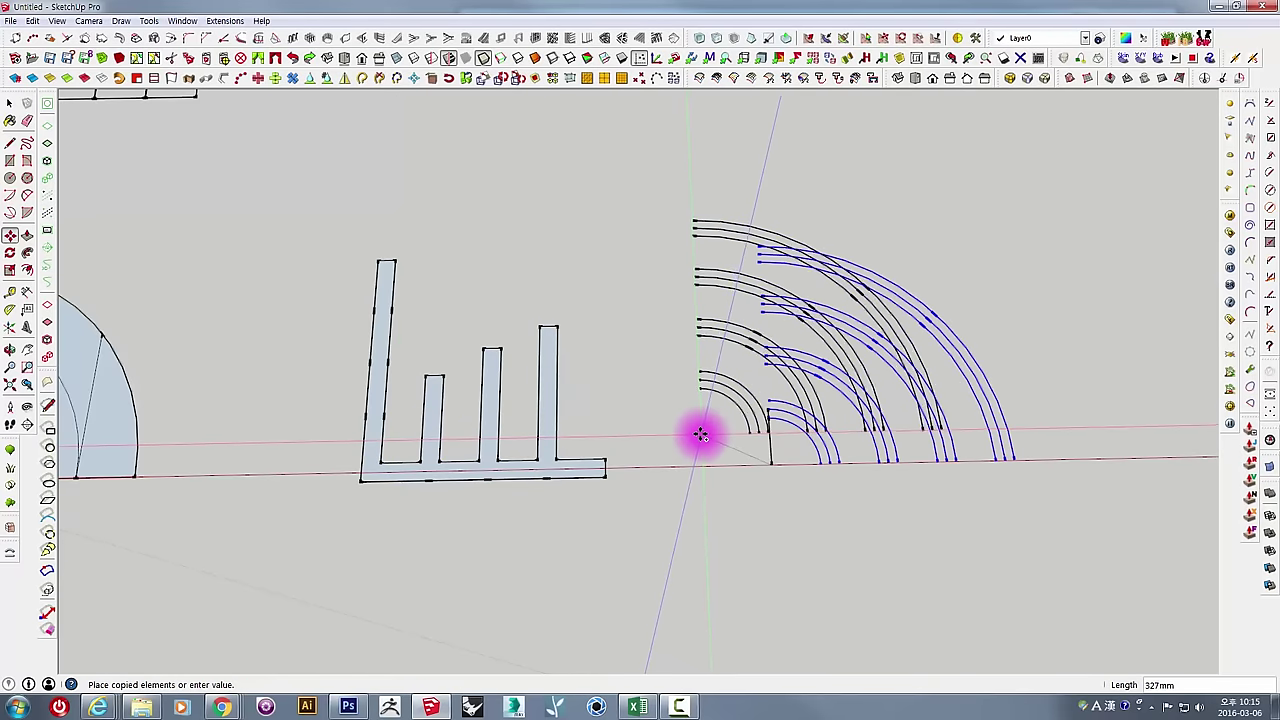
scroll(440, 410, "up", 1)
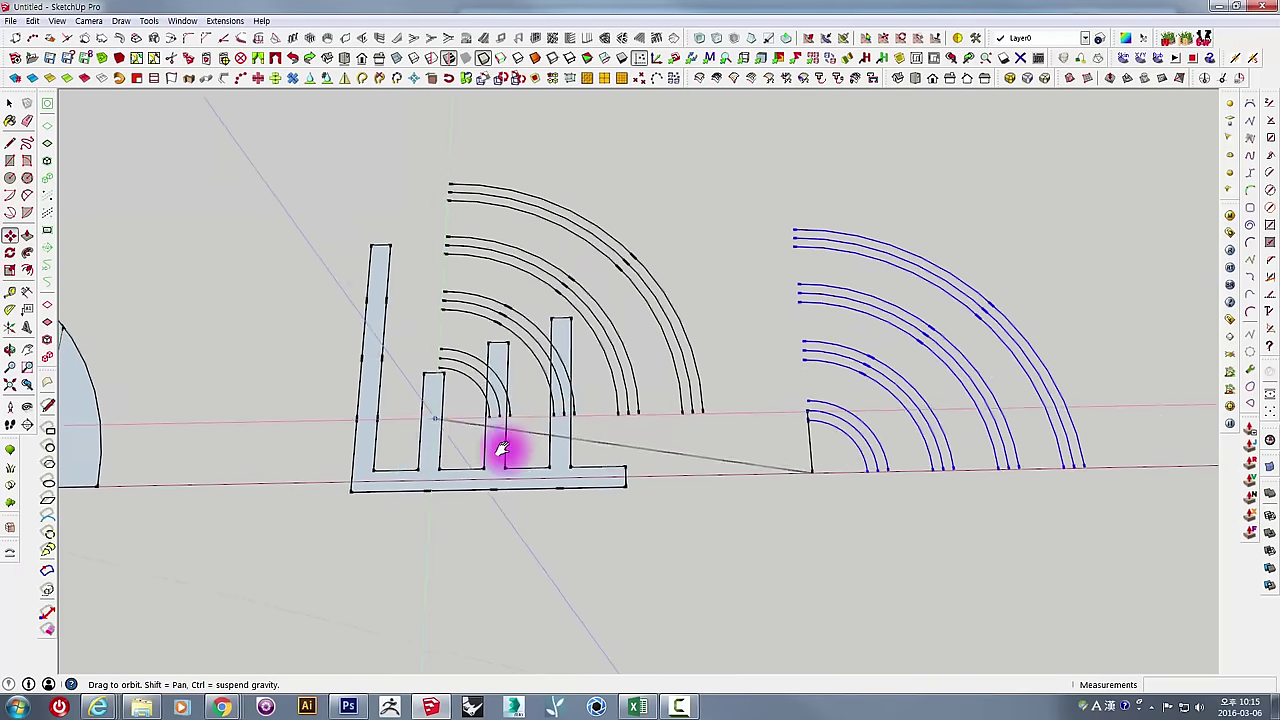
Drop the arc copy at the comb strip's corner so it sweeps across all three bars.
scroll(520, 480, "up", 2)
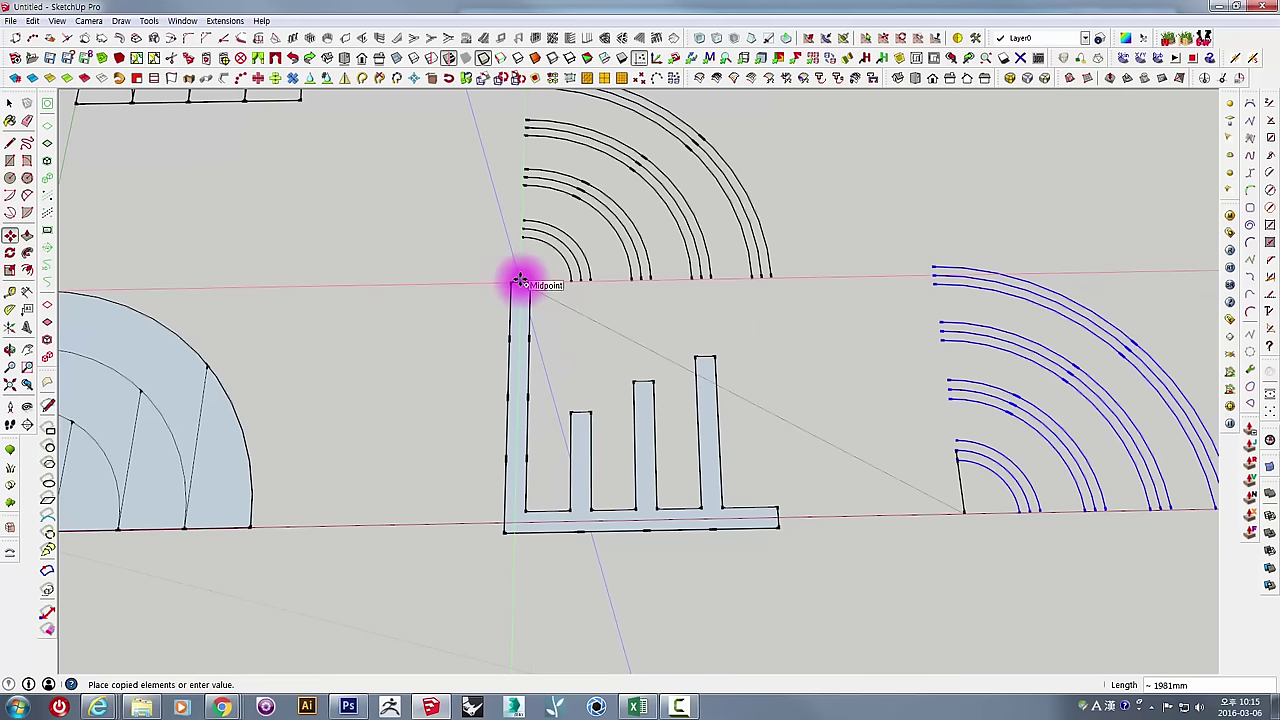
scroll(520, 282, "up", 2)
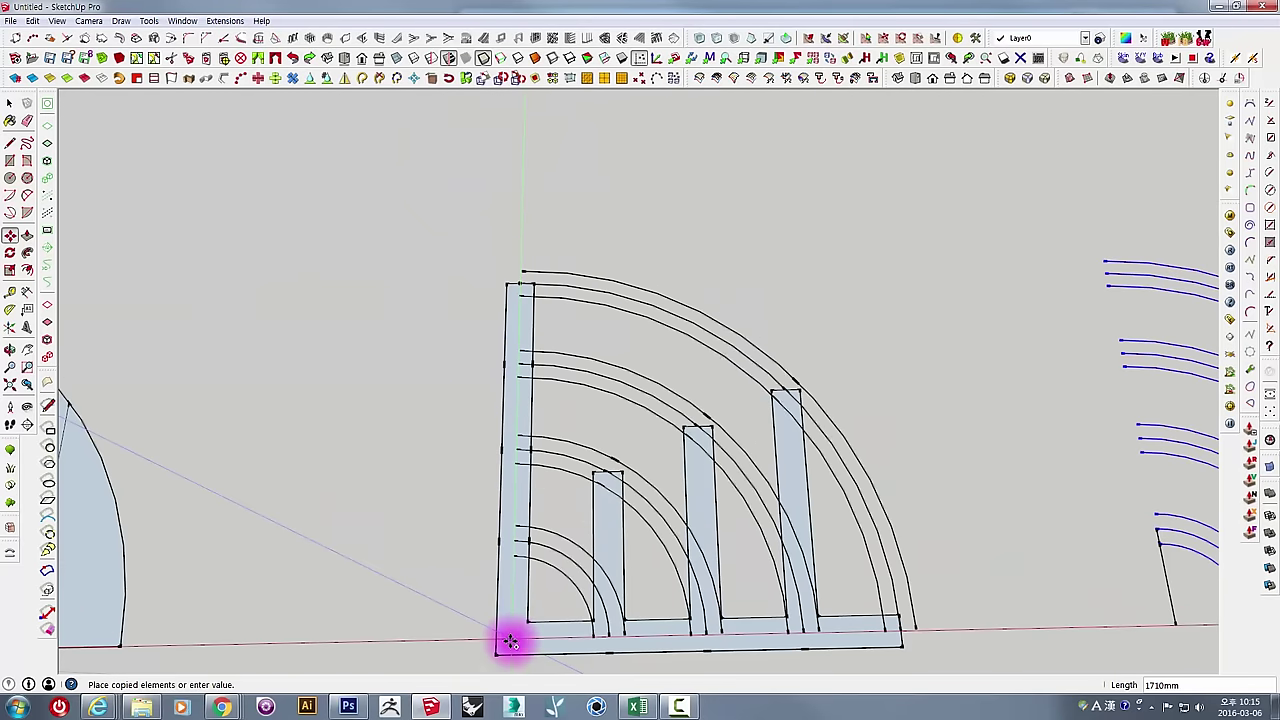
left_click(523, 591)
mouse_move(600, 486)
middle_mouse_down()
mouse_move(628, 368)
mouse_move(786, 277)
middle_mouse_up()
left_click(786, 277)
mouse_move(900, 337)
middle_mouse_down()
mouse_move(861, 242)
mouse_move(846, 337)
mouse_move(934, 549)
mouse_move(834, 497)
middle_mouse_up()
Start a line at the base bar's lower-right corner, heading toward the outer arc's end.
scroll(845, 537, "up", 3)
scroll(845, 537, "up", 2)
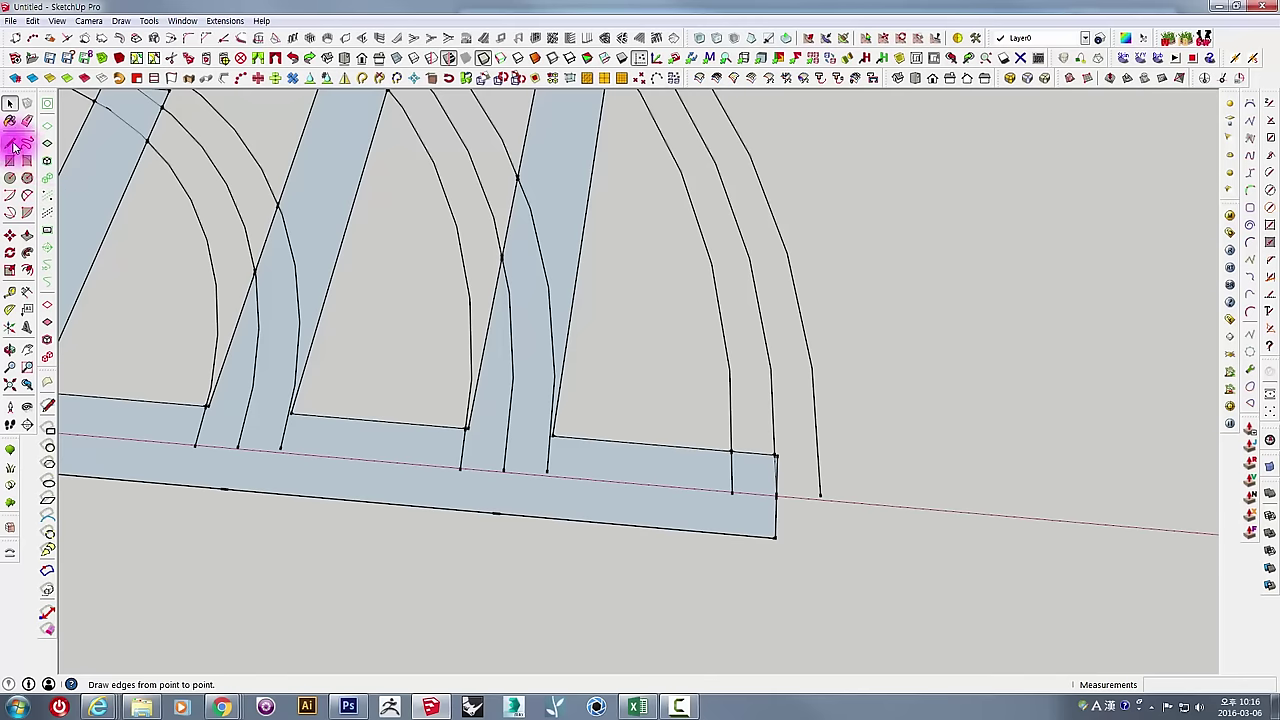
left_click(10, 143)
left_click(775, 535)
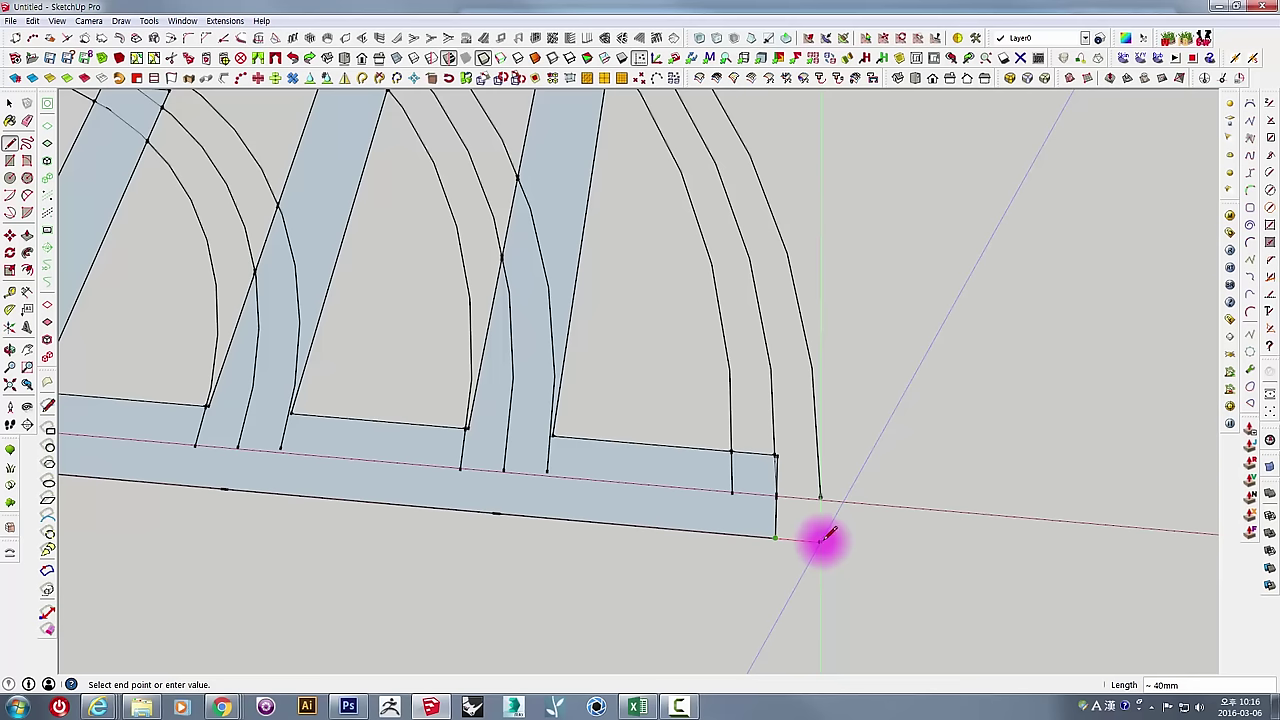
scroll(822, 502, "up", 3)
mouse_move(818, 500)
middle_mouse_down()
mouse_move(805, 477)
mouse_move(760, 505)
middle_mouse_up()
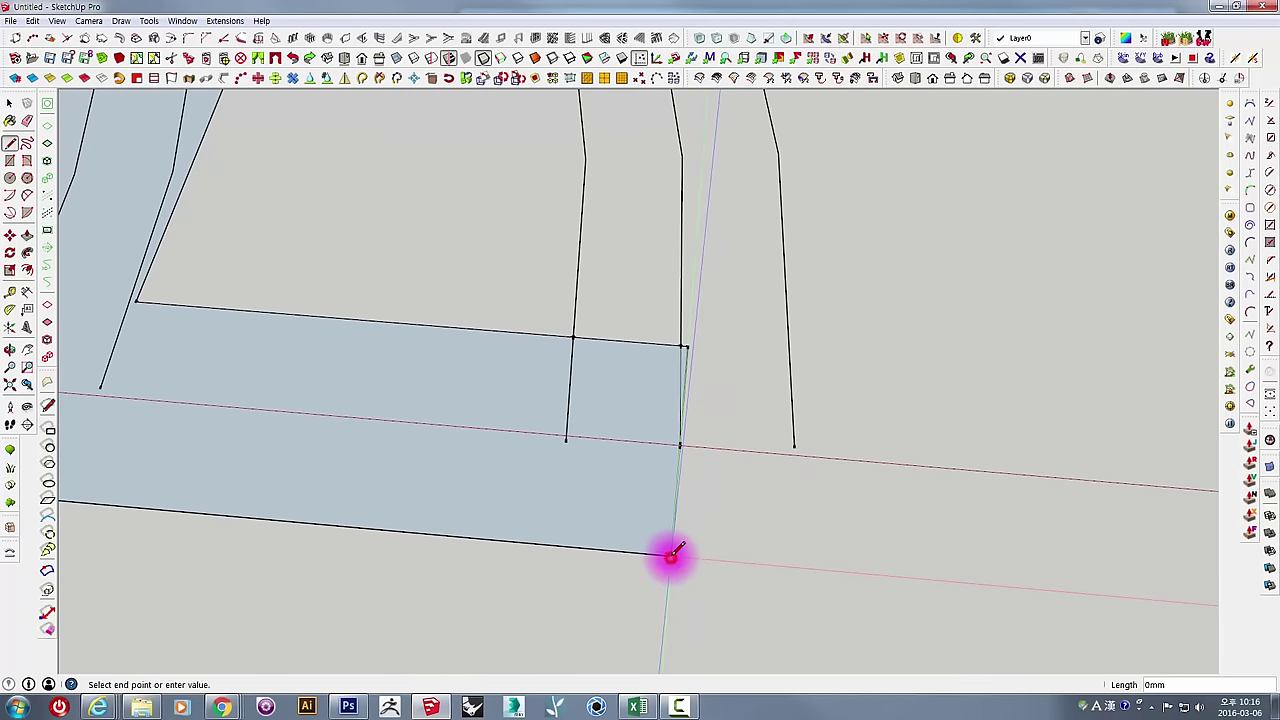
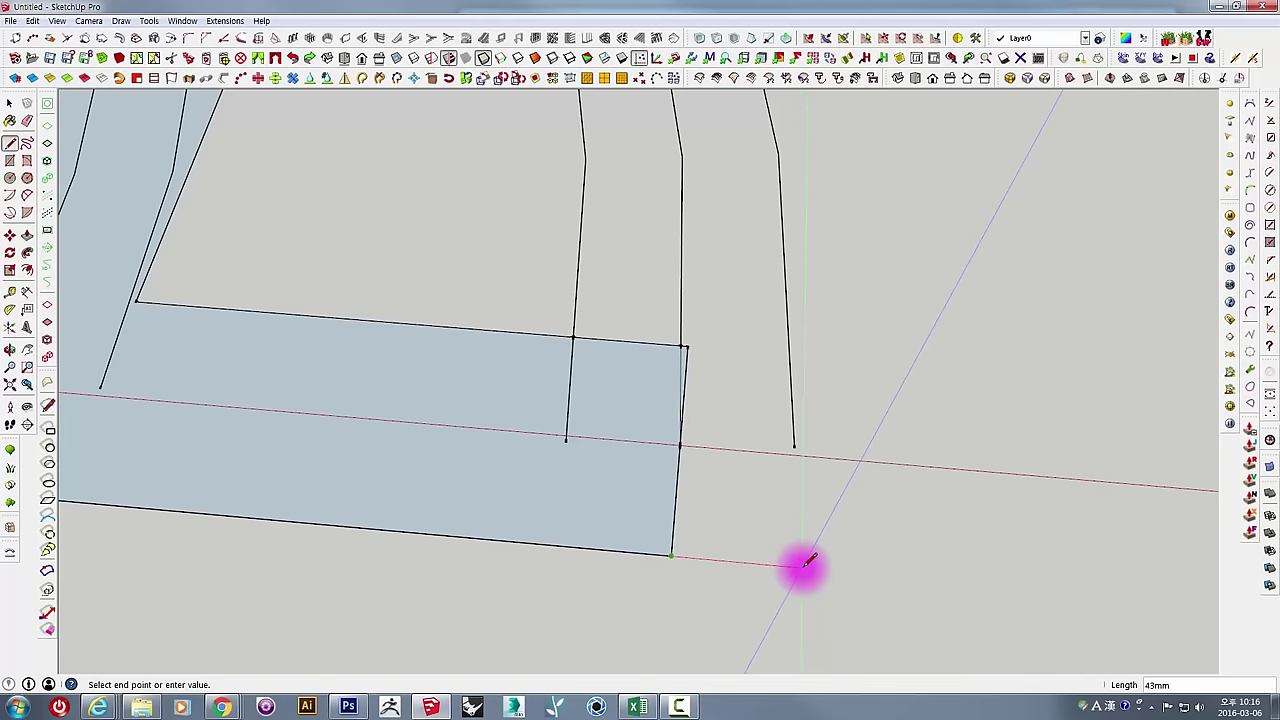
Finish the line at the bar's bottom corner and reorient the view.
left_click(797, 445)
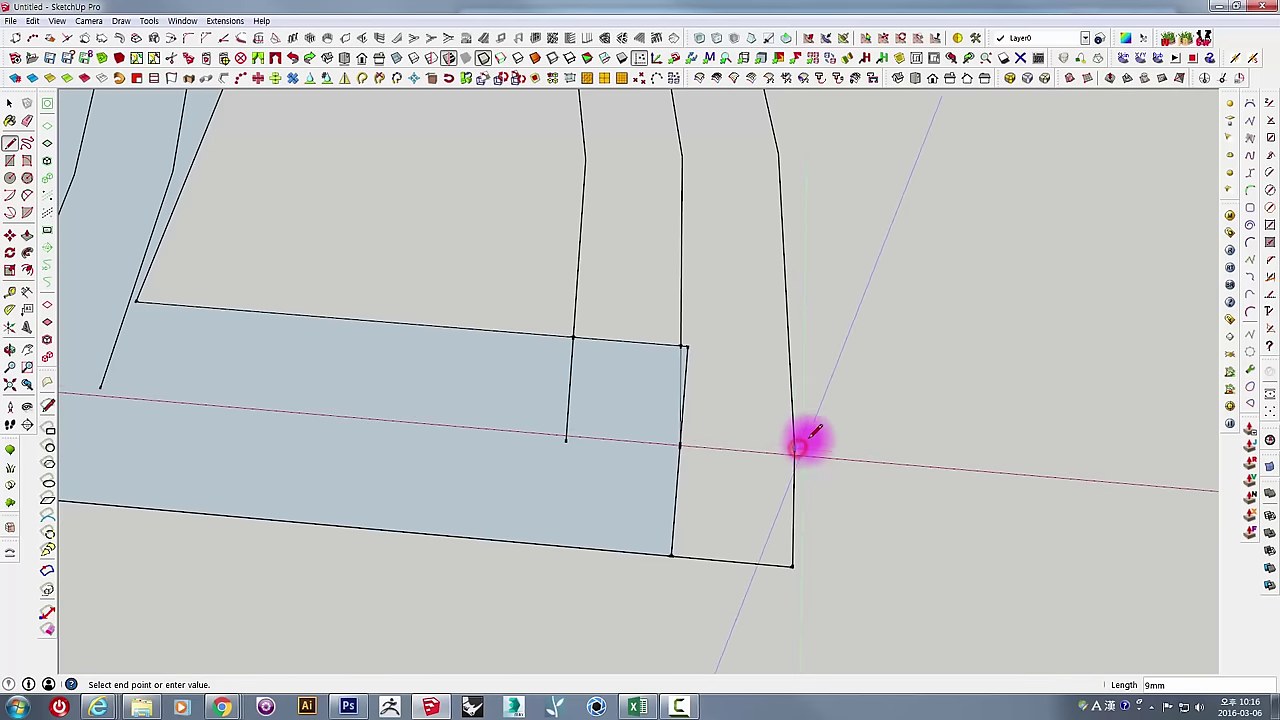
key("space")
mouse_move(886, 363)
middle_mouse_down()
mouse_move(824, 487)
mouse_move(780, 506)
middle_mouse_up()
scroll(824, 487, "down", 5)
scroll(640, 365, "up", 8)
scroll(628, 348, "up", 4)
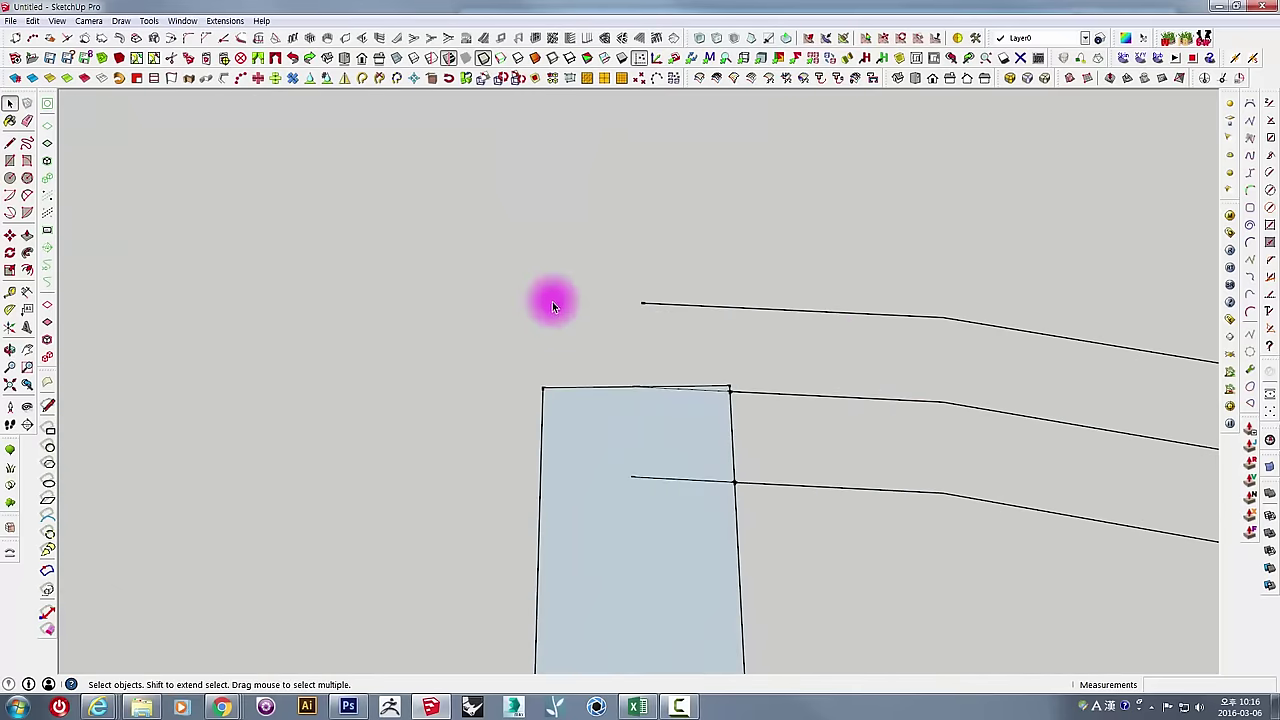
Draw edges from the bar's top-left corner up to arc level and across to its endpoint.
left_click(11, 144)
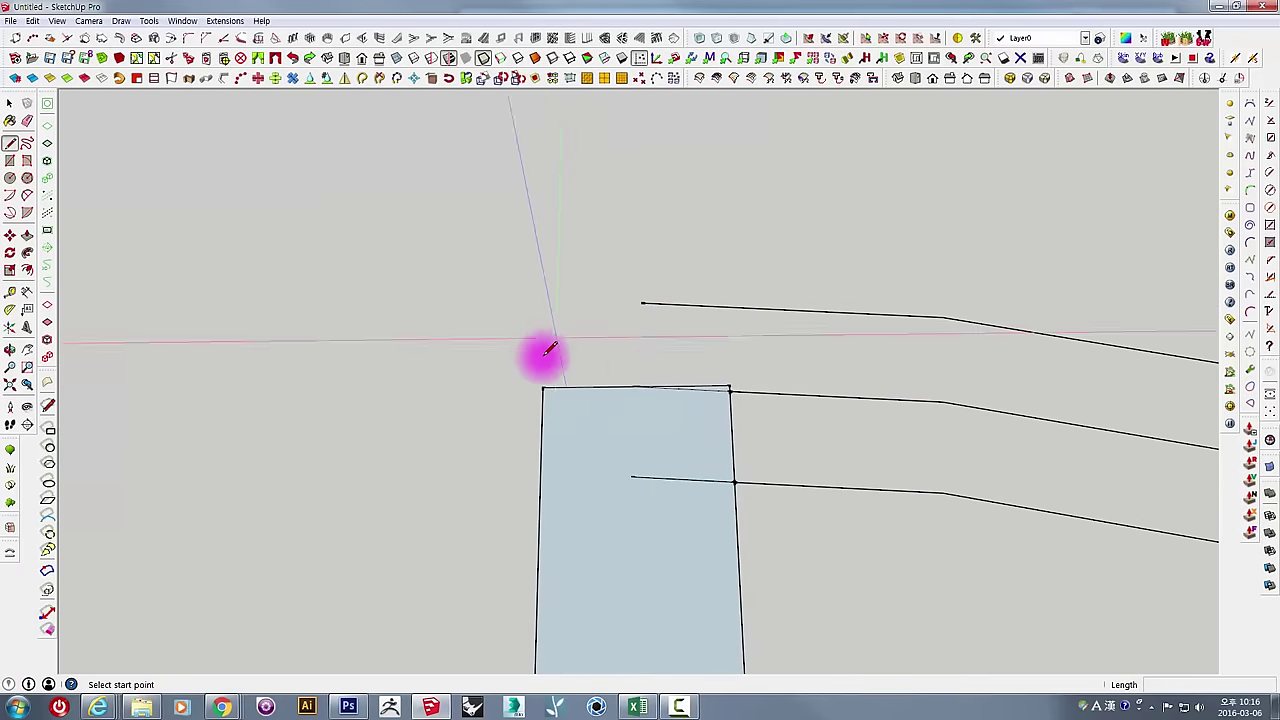
left_click(543, 387)
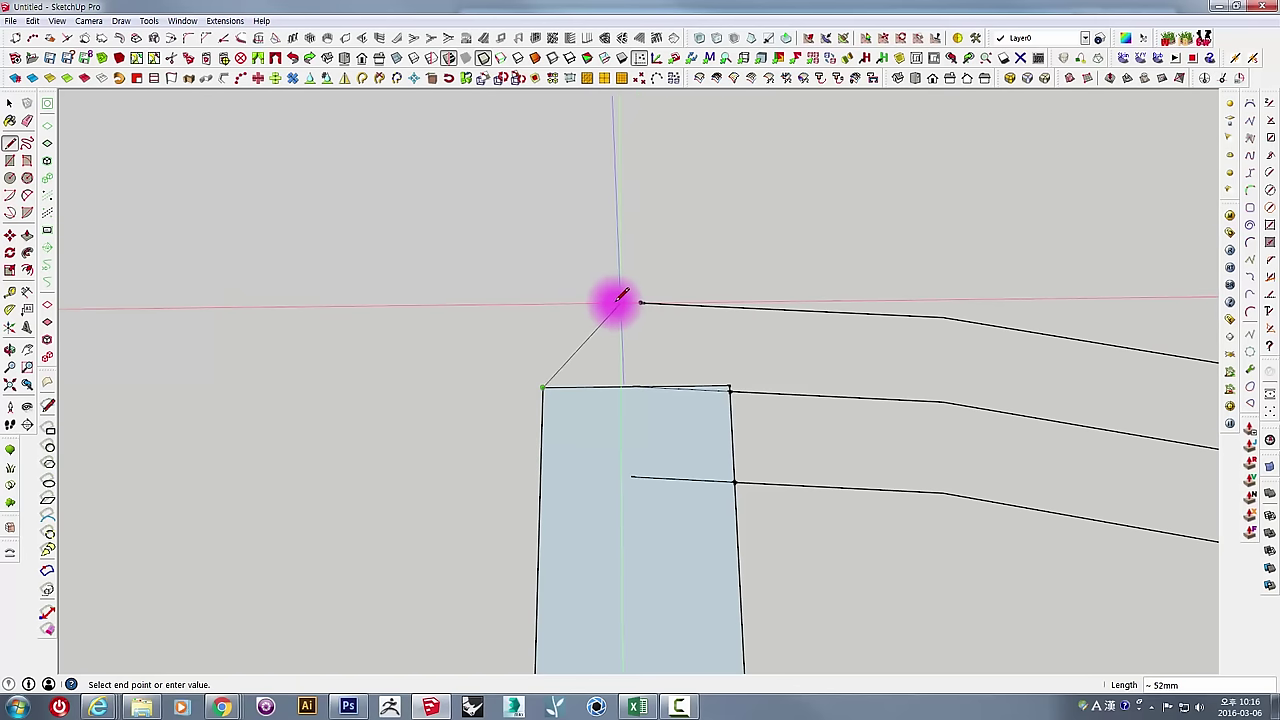
left_click(547, 302)
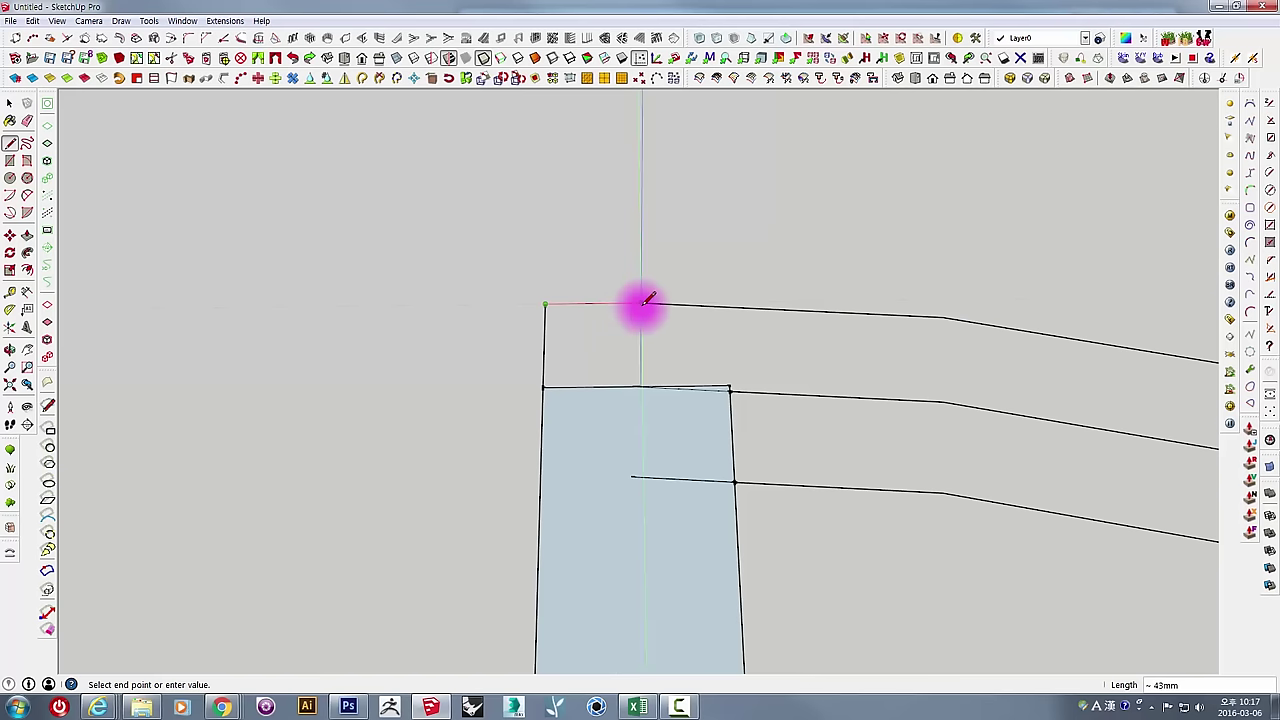
left_click(648, 300)
Draw the inner frame edge from the frame's inner corner down to the first arc.
scroll(671, 300, "down", 2)
scroll(680, 343, "down", 2)
scroll(686, 357, "down", 2)
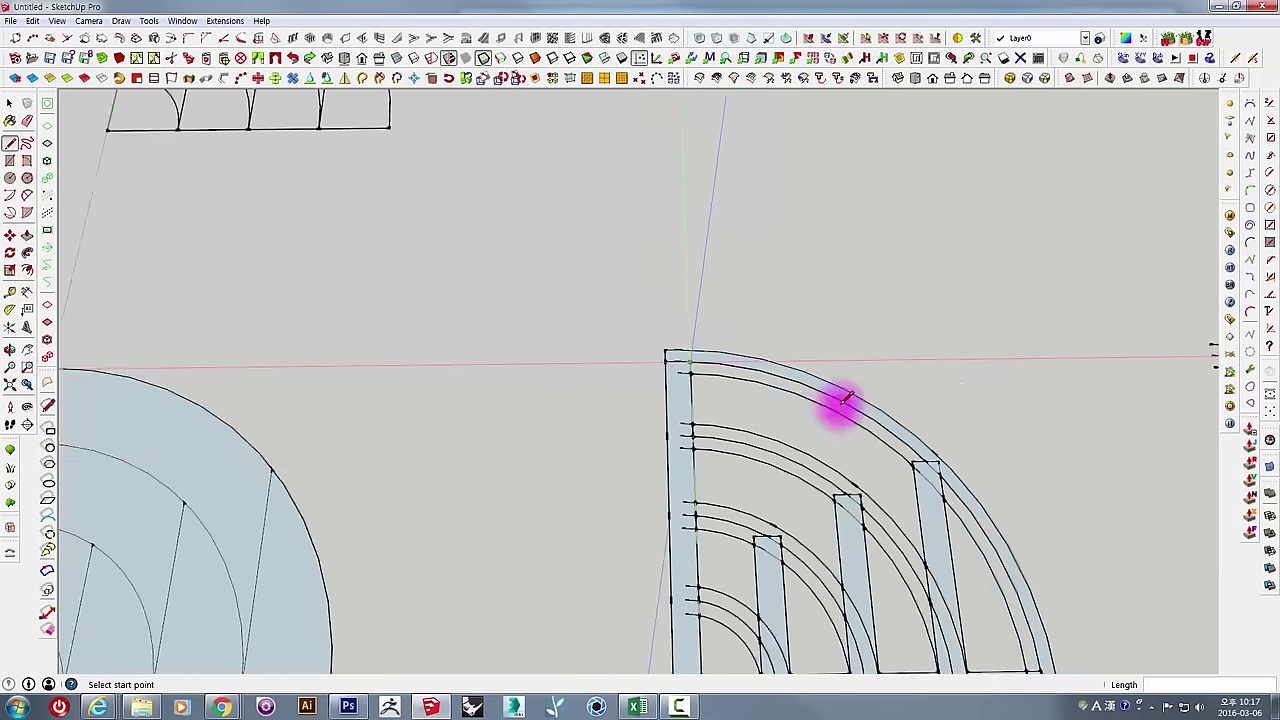
scroll(845, 400, "down", 4)
middle_click_drag(900, 529, 729, 400, "shift")
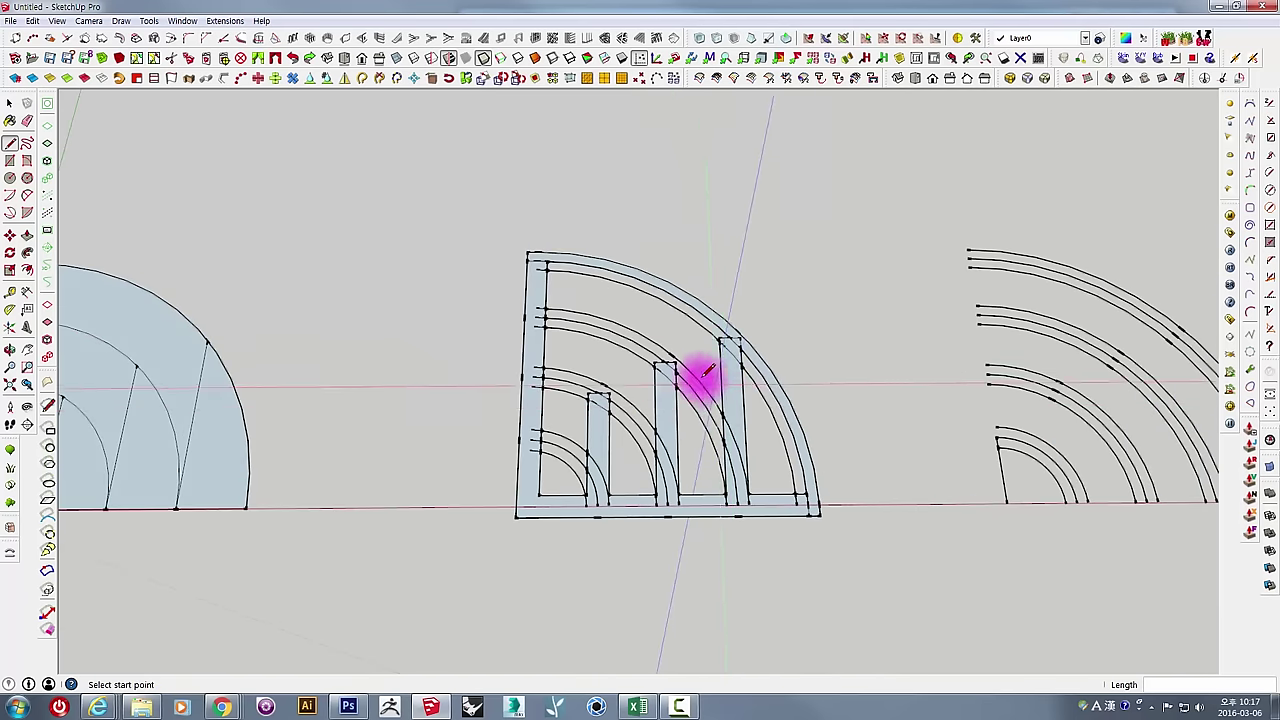
scroll(551, 266, "up", 2)
scroll(548, 263, "up", 3)
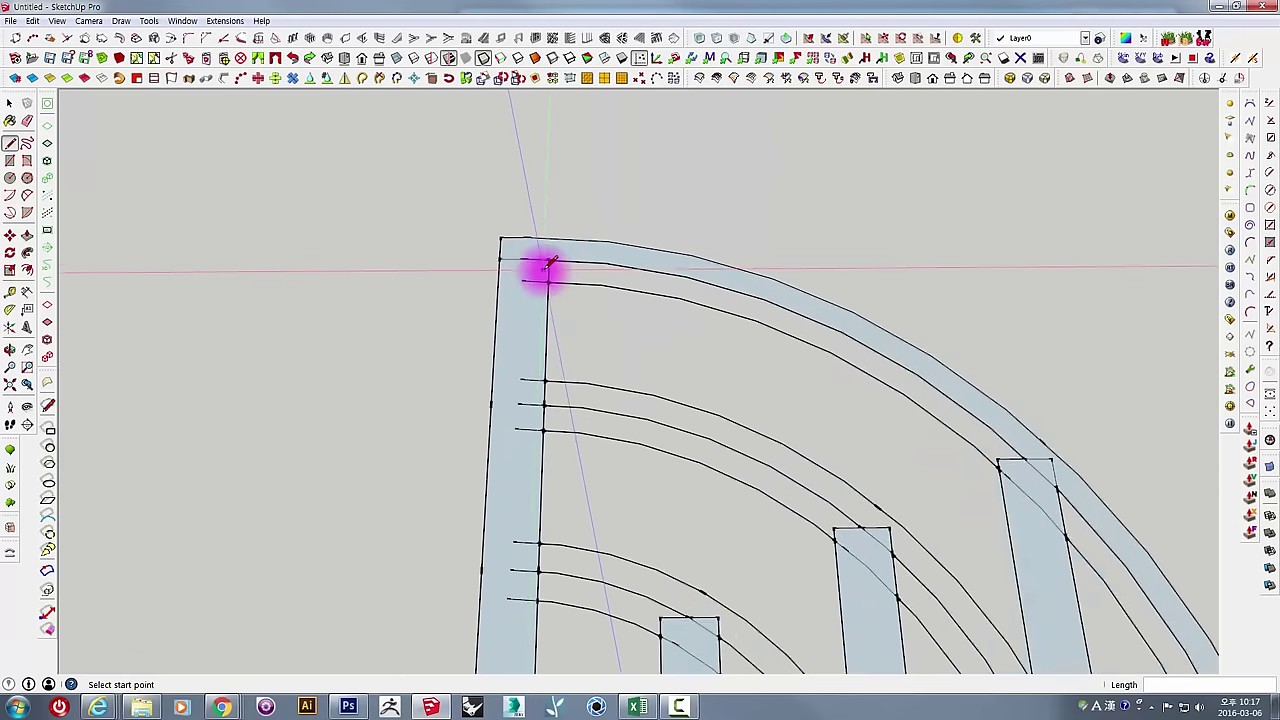
scroll(549, 263, "up", 2)
scroll(640, 263, "up", 1)
scroll(565, 270, "up", 2)
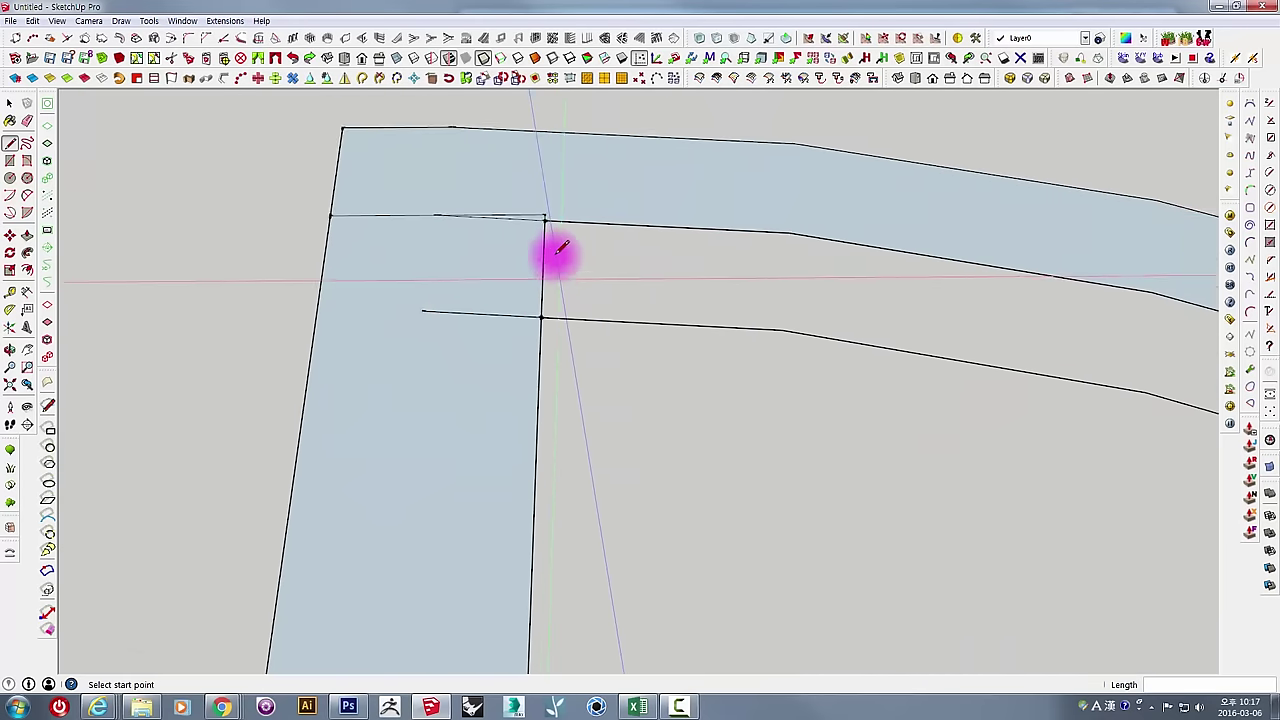
scroll(560, 252, "up", 1)
left_click(540, 203)
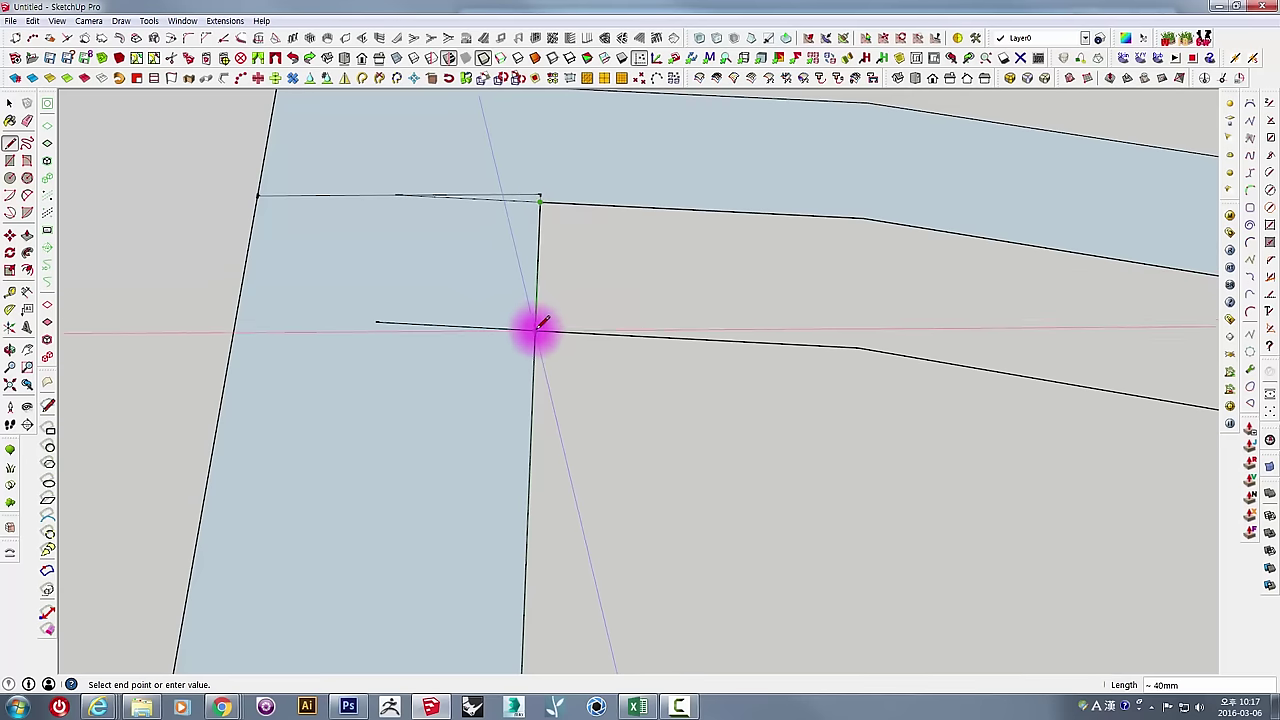
left_click(538, 326)
Extend the inner frame edge down to the next arc.
scroll(590, 260, "down", 2)
scroll(640, 260, "down", 2)
scroll(645, 280, "down", 2)
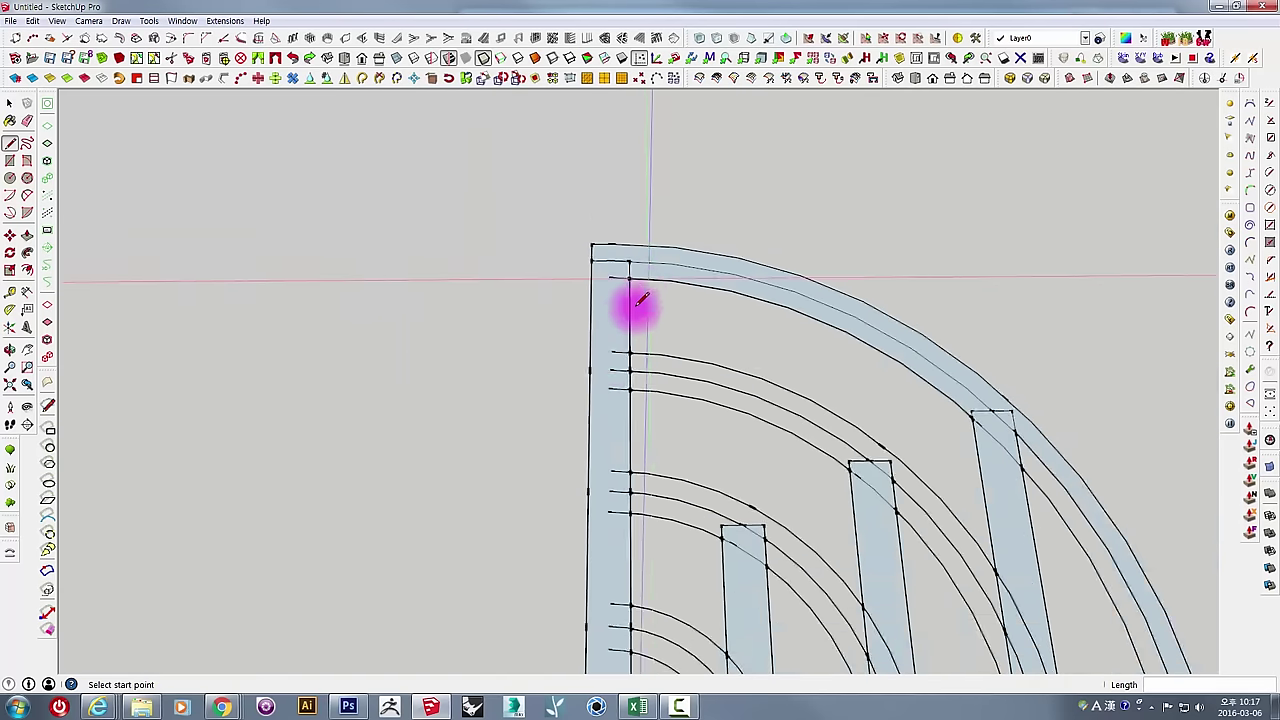
scroll(640, 300, "up", 2)
left_click(634, 345)
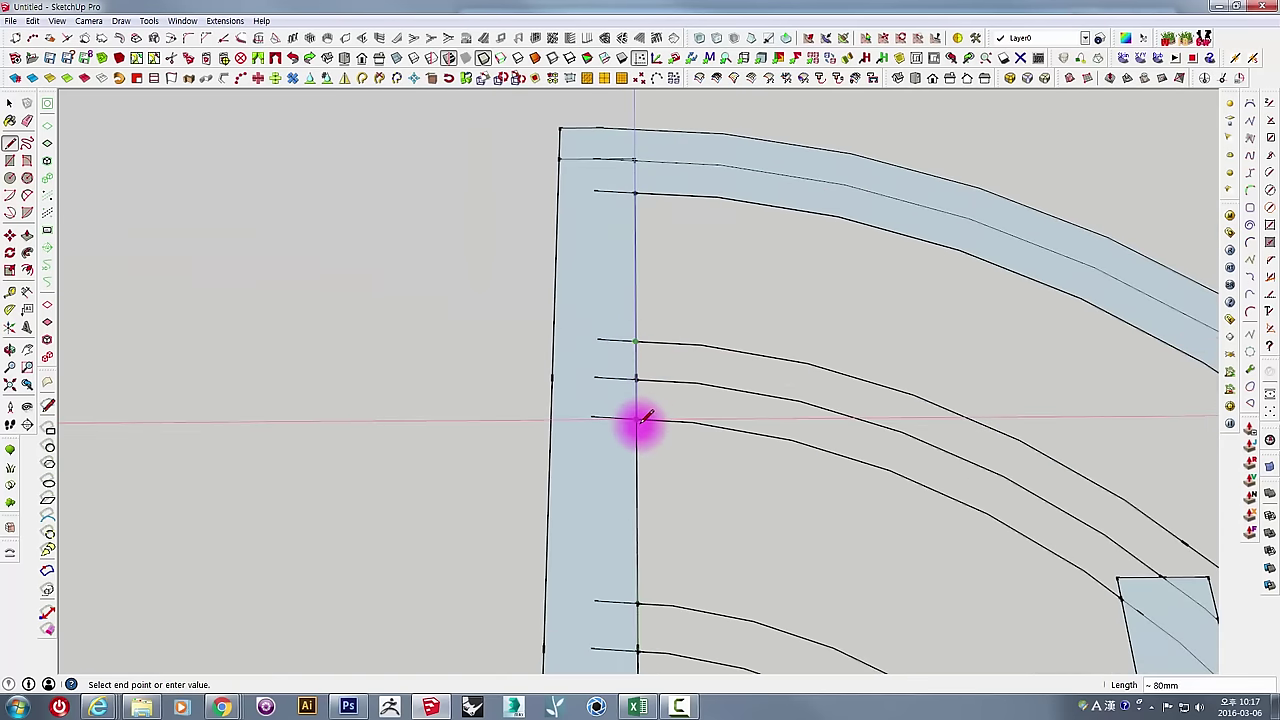
left_click(640, 418)
Add frame edges where the arcs meet the frame, running down to the third arc.
scroll(640, 410, "down", 2)
scroll(700, 430, "down", 2)
scroll(820, 450, "down", 2)
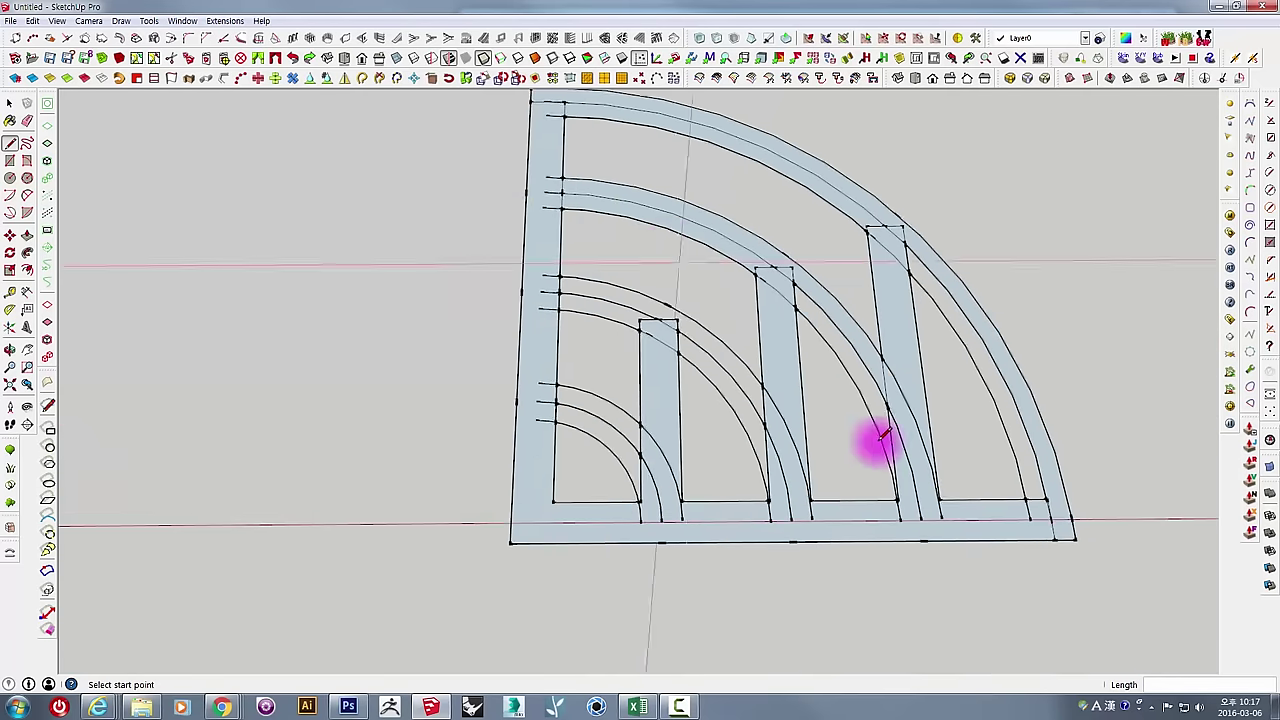
scroll(885, 470, "up", 2)
scroll(898, 505, "up", 2)
scroll(894, 500, "up", 2)
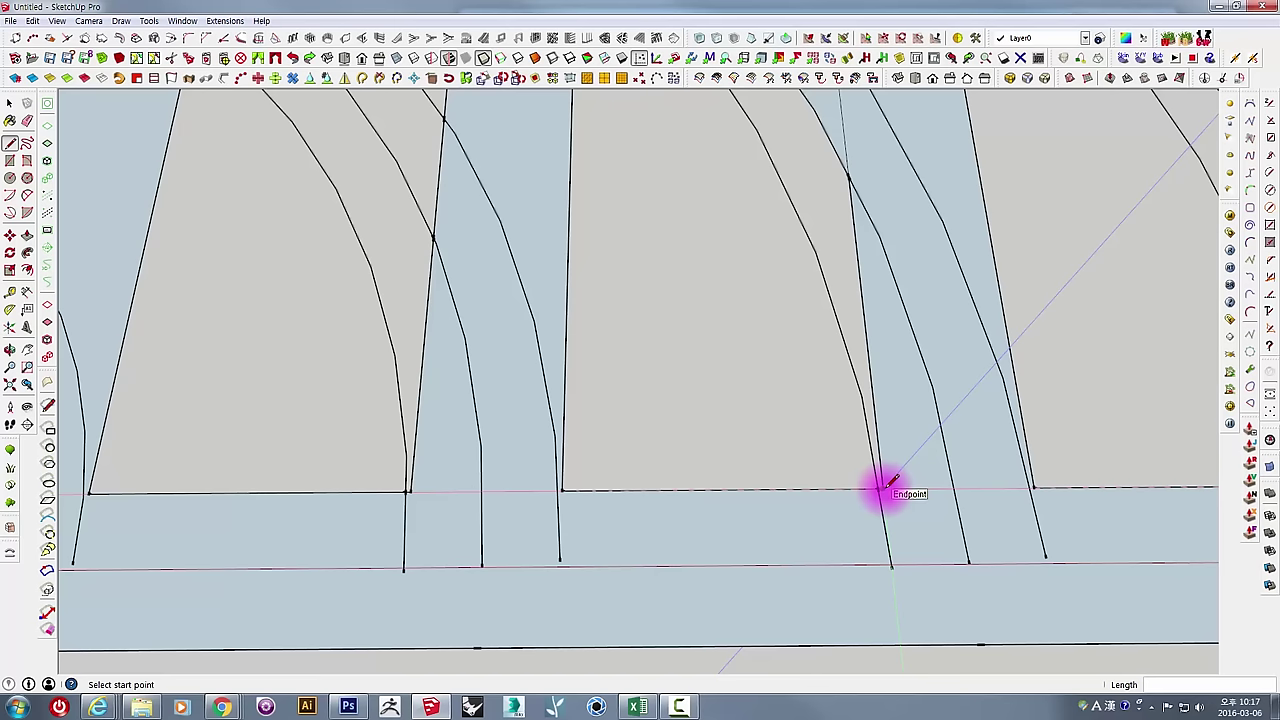
left_click(880, 489)
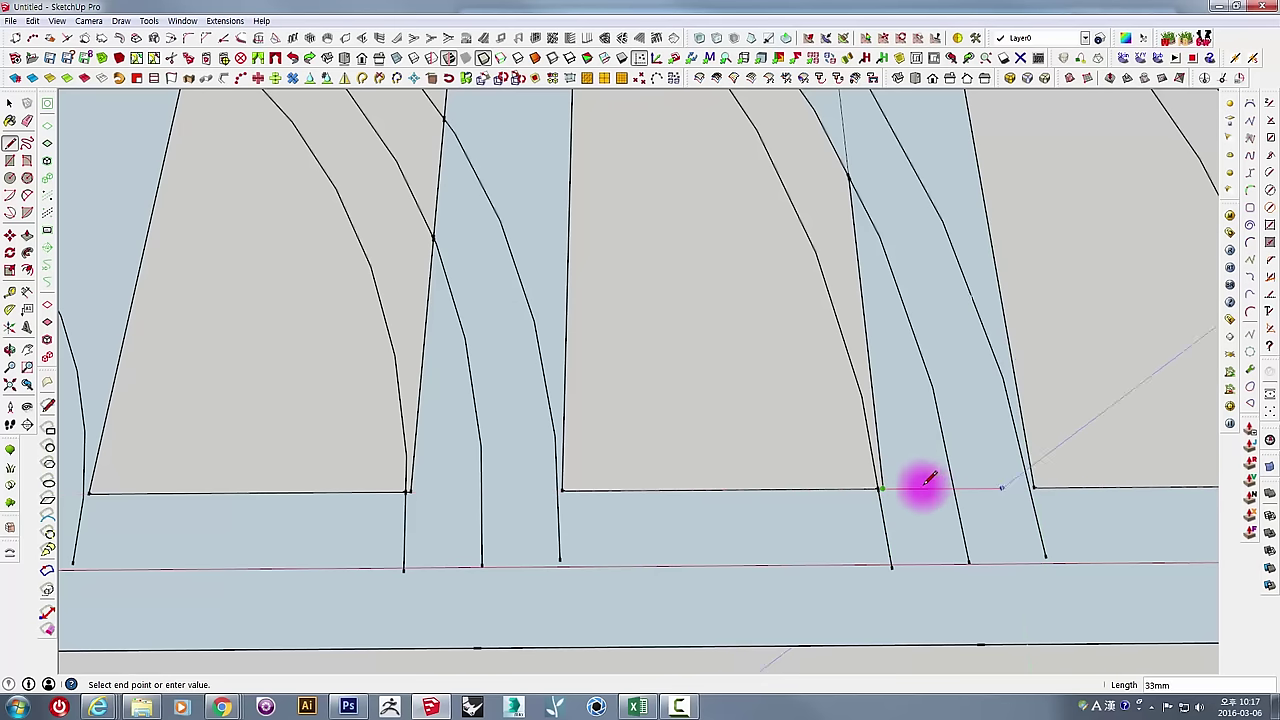
scroll(886, 486, "up", 3)
scroll(876, 486, "up", 1)
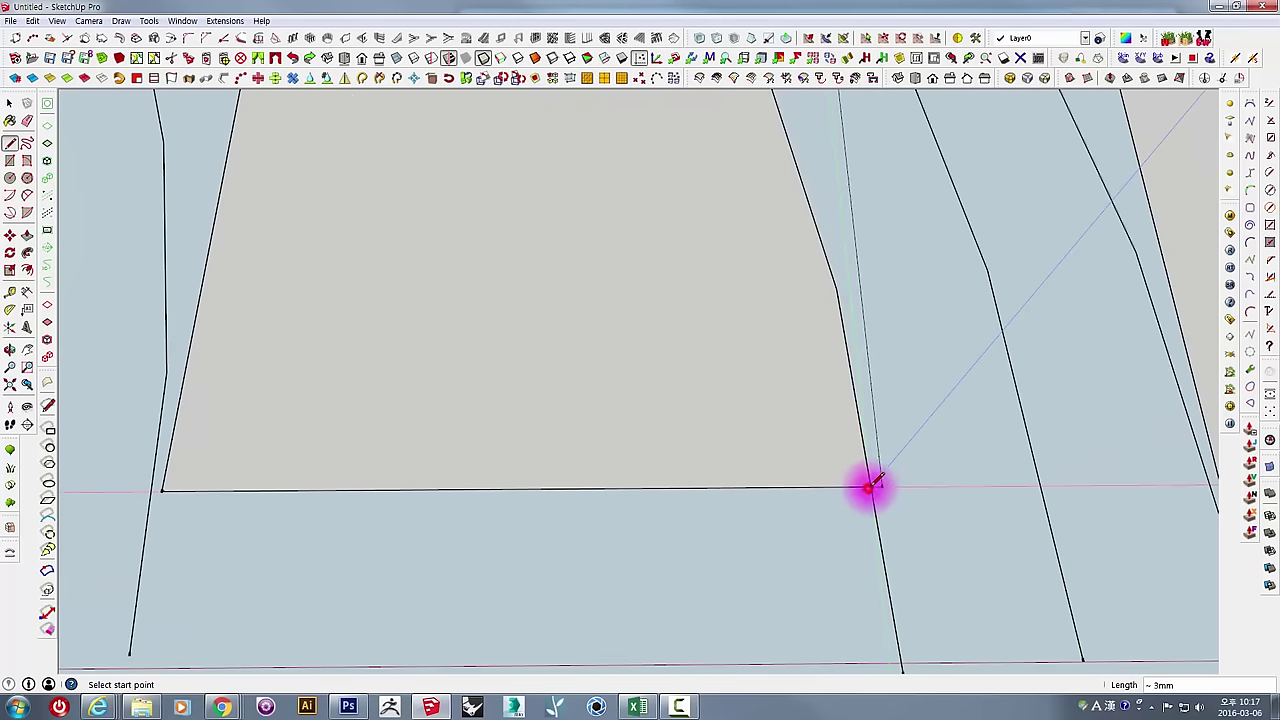
scroll(872, 480, "down", 3)
scroll(894, 314, "down", 2)
middle_click_drag(877, 329, 903, 457)
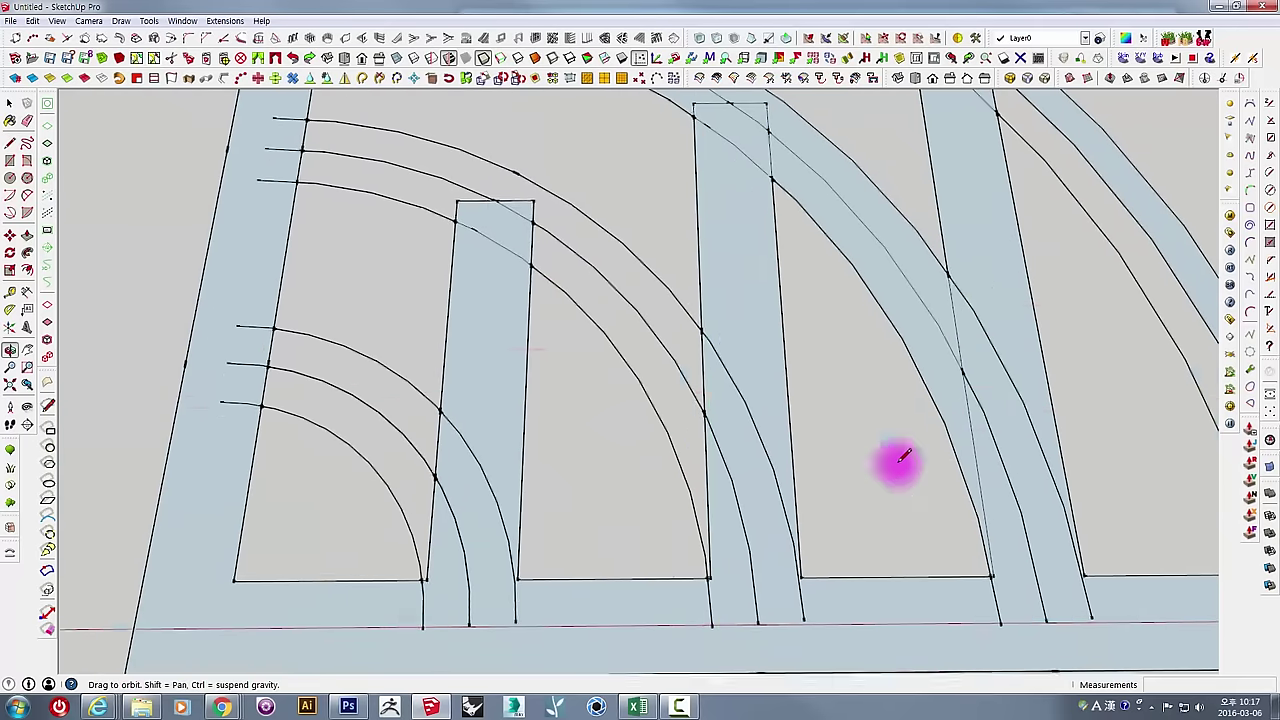
scroll(572, 265, "up", 3)
left_click(580, 260)
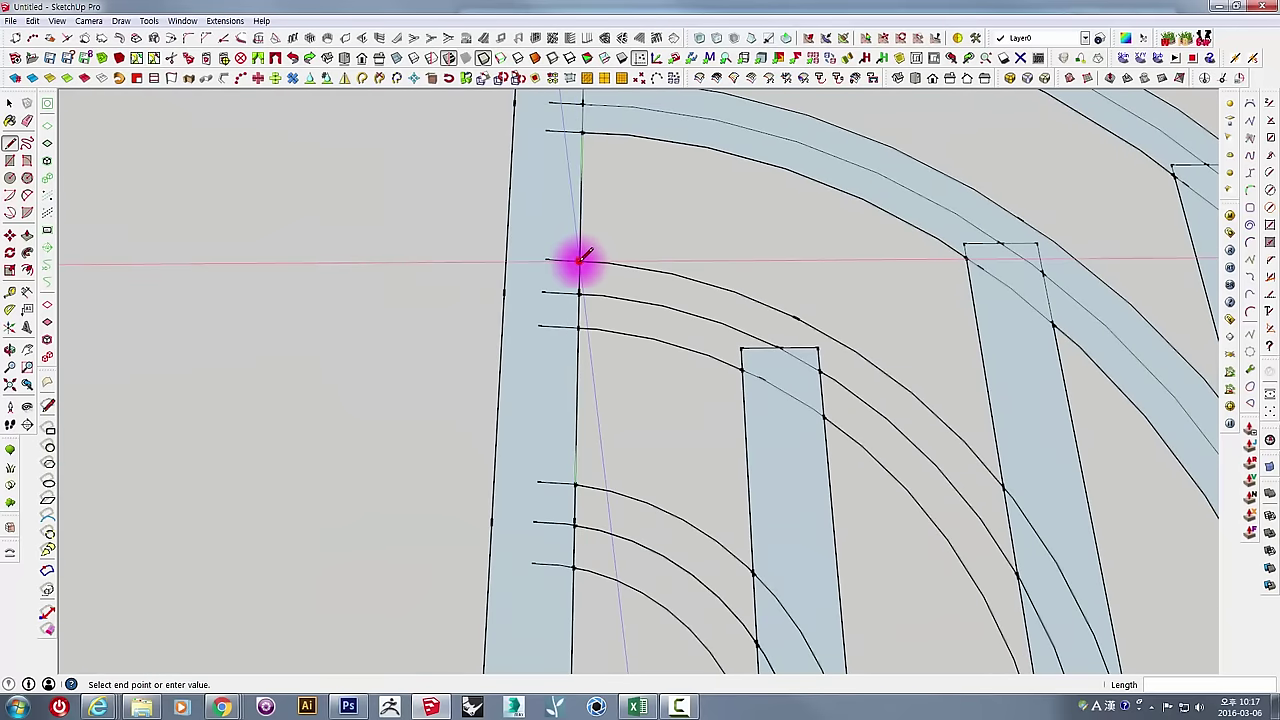
left_click(578, 325)
middle_click_drag(629, 451, 593, 360)
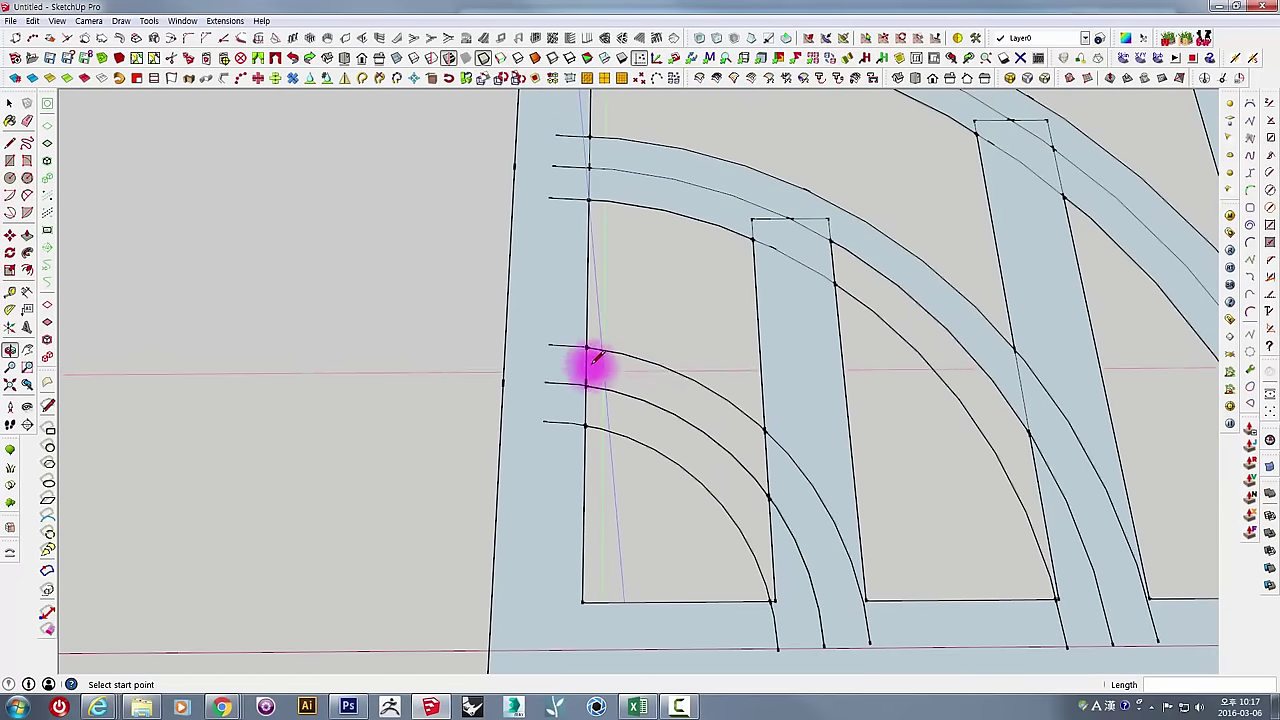
left_click(588, 348)
scroll(585, 350, "up", 4)
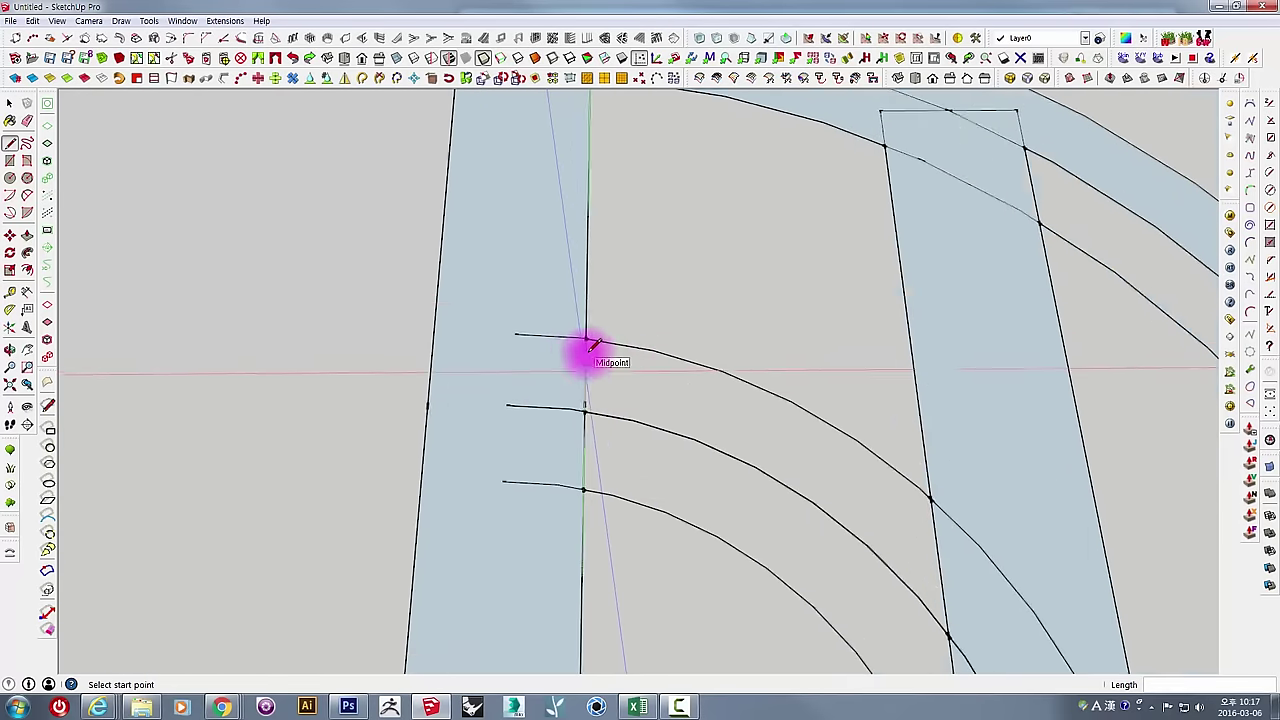
left_click(581, 506)
Draw the right edges of the middle and outer upright bars between the arcs.
mouse_move(581, 506)
middle_mouse_down("shift")
mouse_move(674, 457)
mouse_move(932, 415)
mouse_move(714, 266)
middle_mouse_up("shift")
scroll(680, 260, "up", 2)
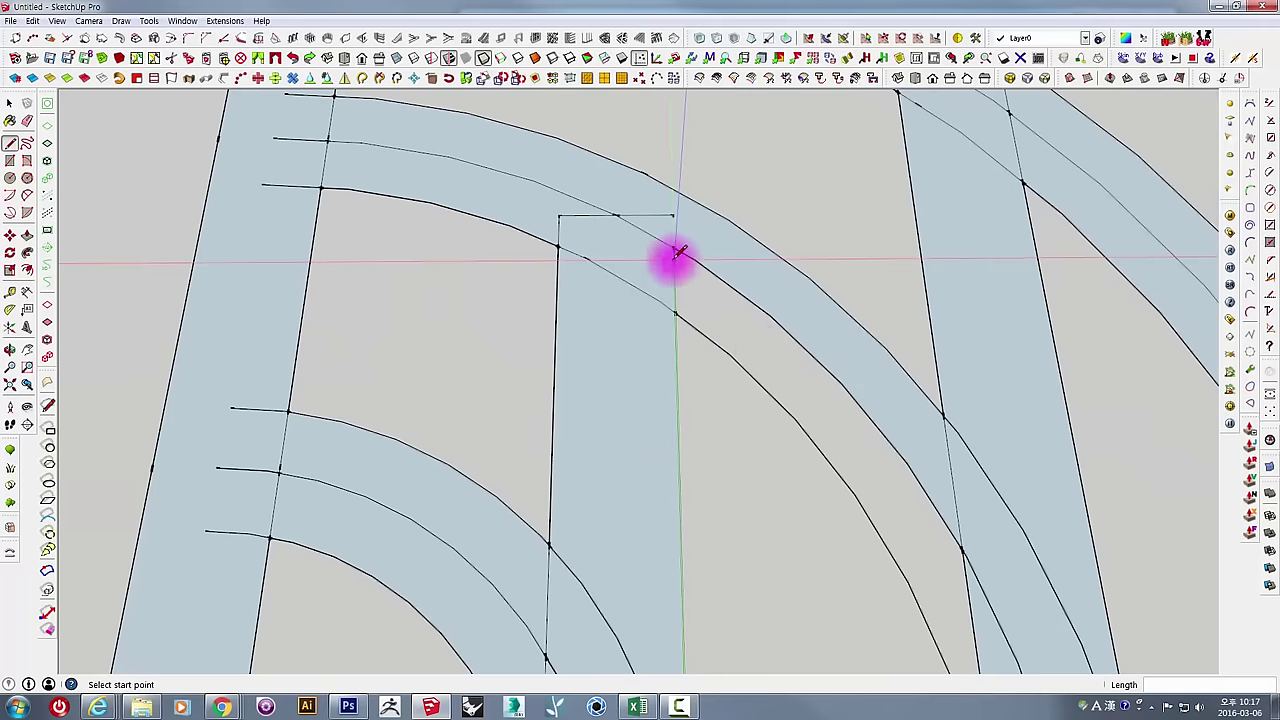
left_click(672, 250)
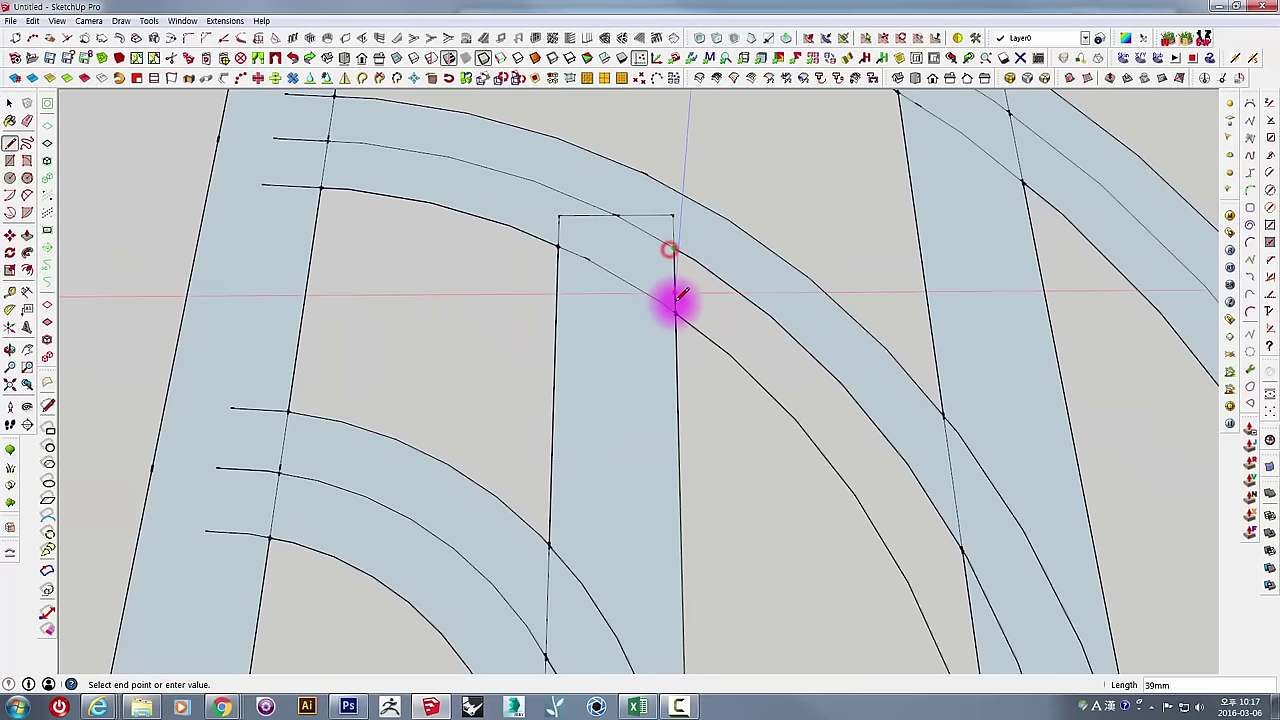
left_click(677, 317)
scroll(697, 318, "down", 5)
mouse_move(709, 334)
middle_mouse_down()
mouse_move(800, 380)
mouse_move(623, 414)
middle_mouse_up()
scroll(903, 371, "up", 3)
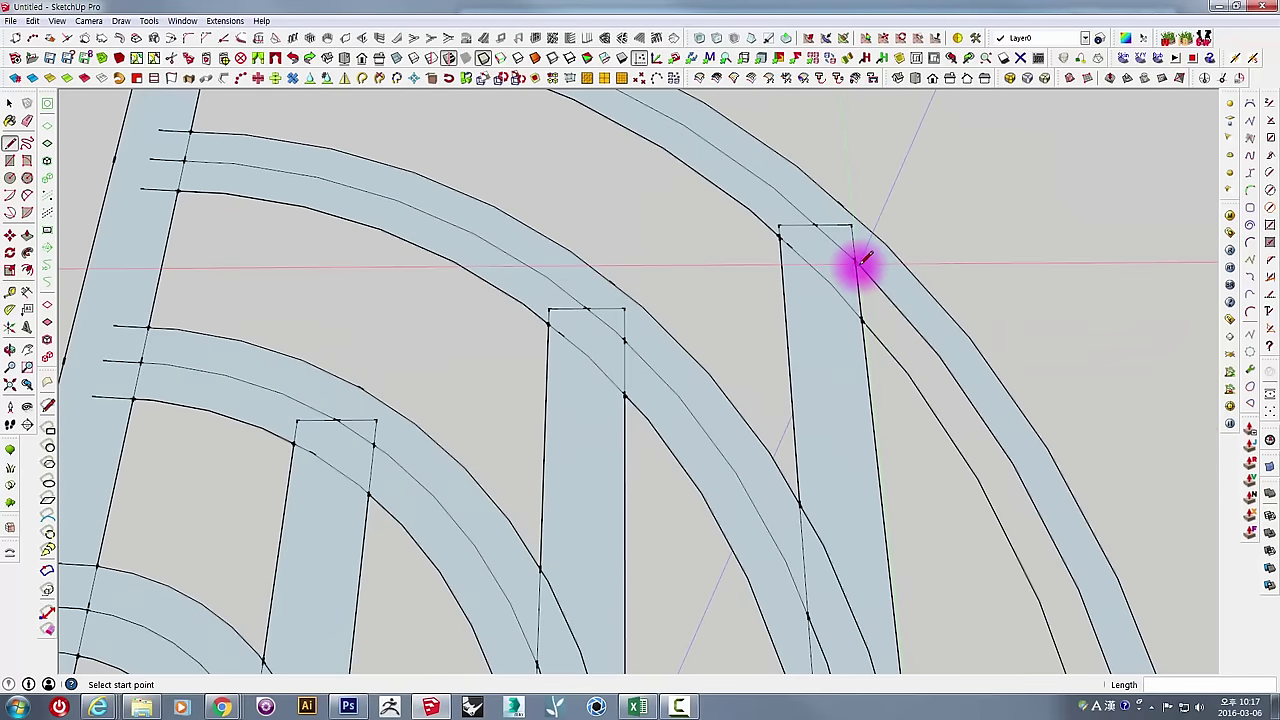
left_click(855, 260)
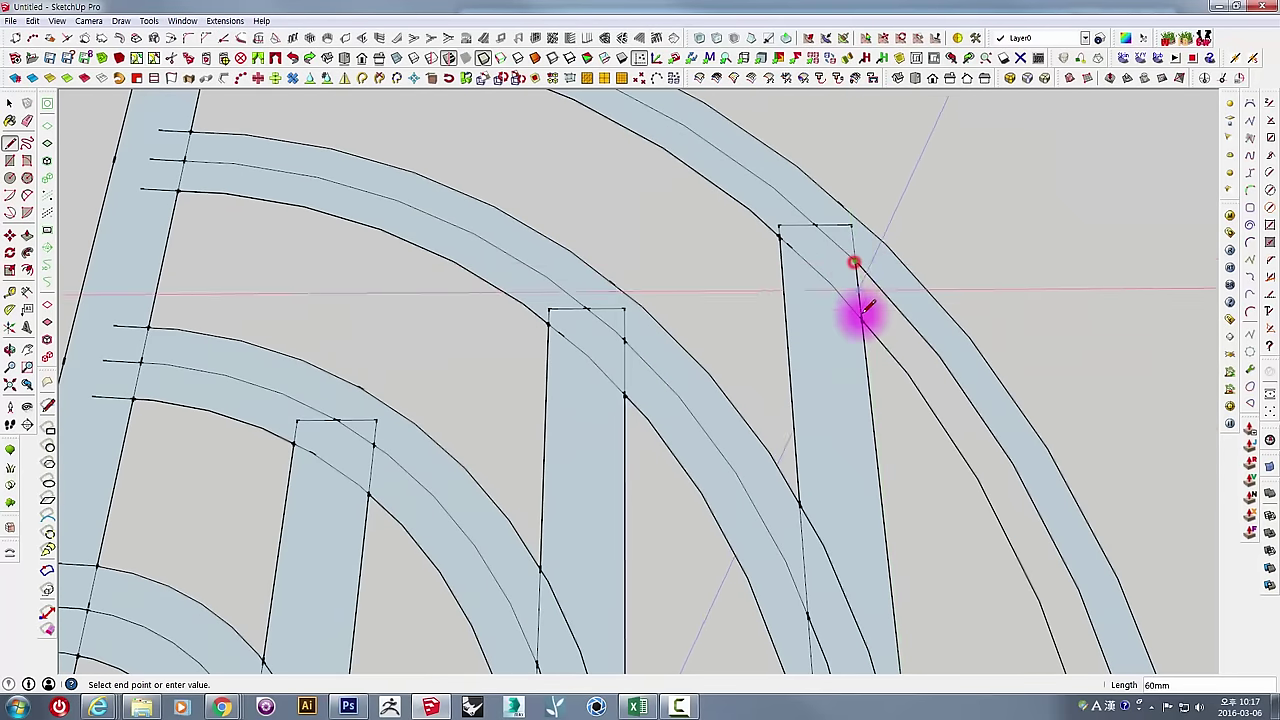
left_click(862, 322)
scroll(900, 318, "down", 5)
mouse_move(891, 323)
middle_mouse_down()
mouse_move(823, 297)
mouse_move(785, 371)
mouse_move(829, 400)
mouse_move(737, 391)
mouse_move(686, 309)
middle_mouse_up()
mouse_move(531, 200)
middle_mouse_down()
mouse_move(537, 251)
mouse_move(543, 222)
middle_mouse_up()
scroll(520, 140, "up", 2)
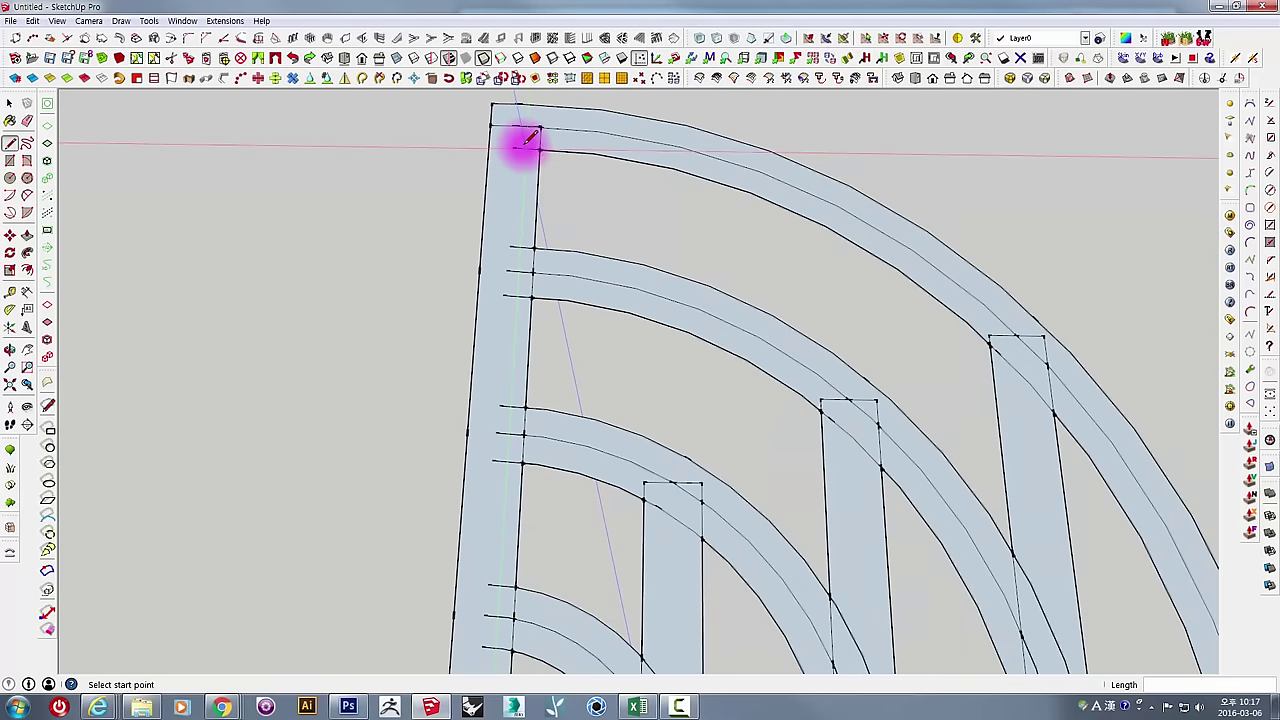
scroll(520, 143, "up", 2)
Erase the stray edges at the bar's top where it meets the arch.
key("e")
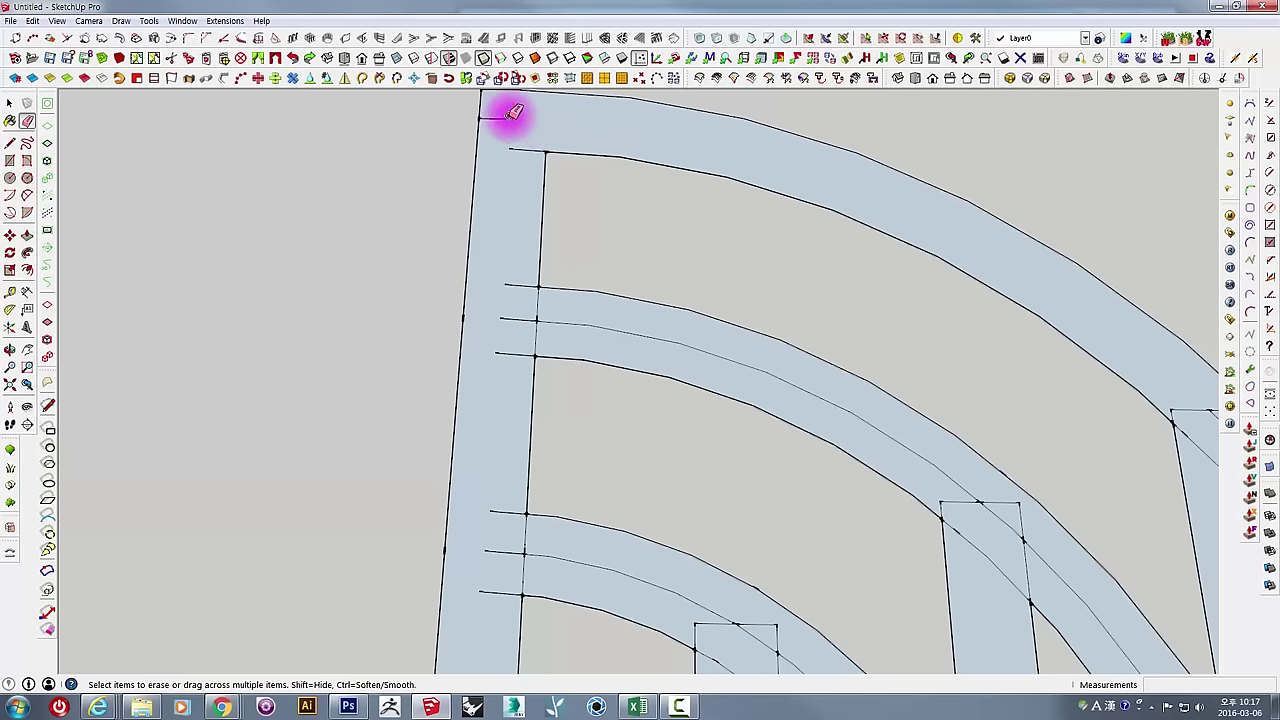
scroll(521, 152, "down", 4)
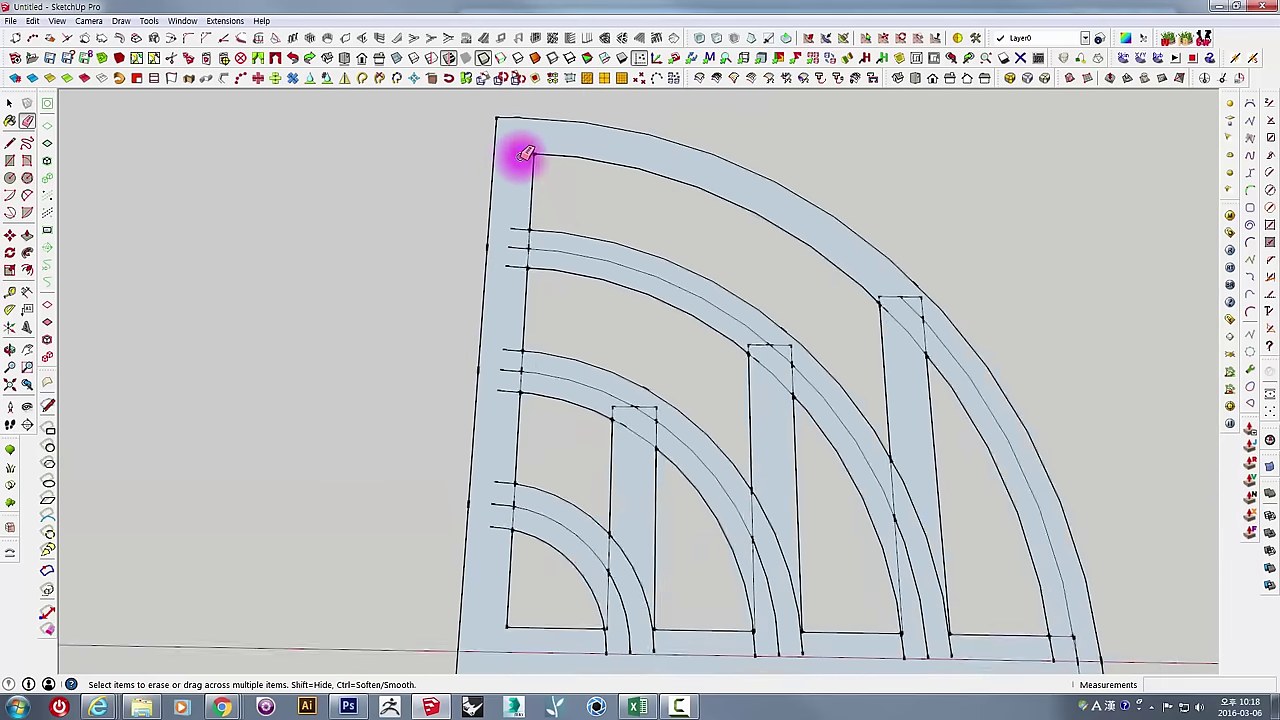
middle_click_drag(523, 151, 757, 277)
scroll(740, 255, "up", 4)
scroll(738, 252, "up", 1)
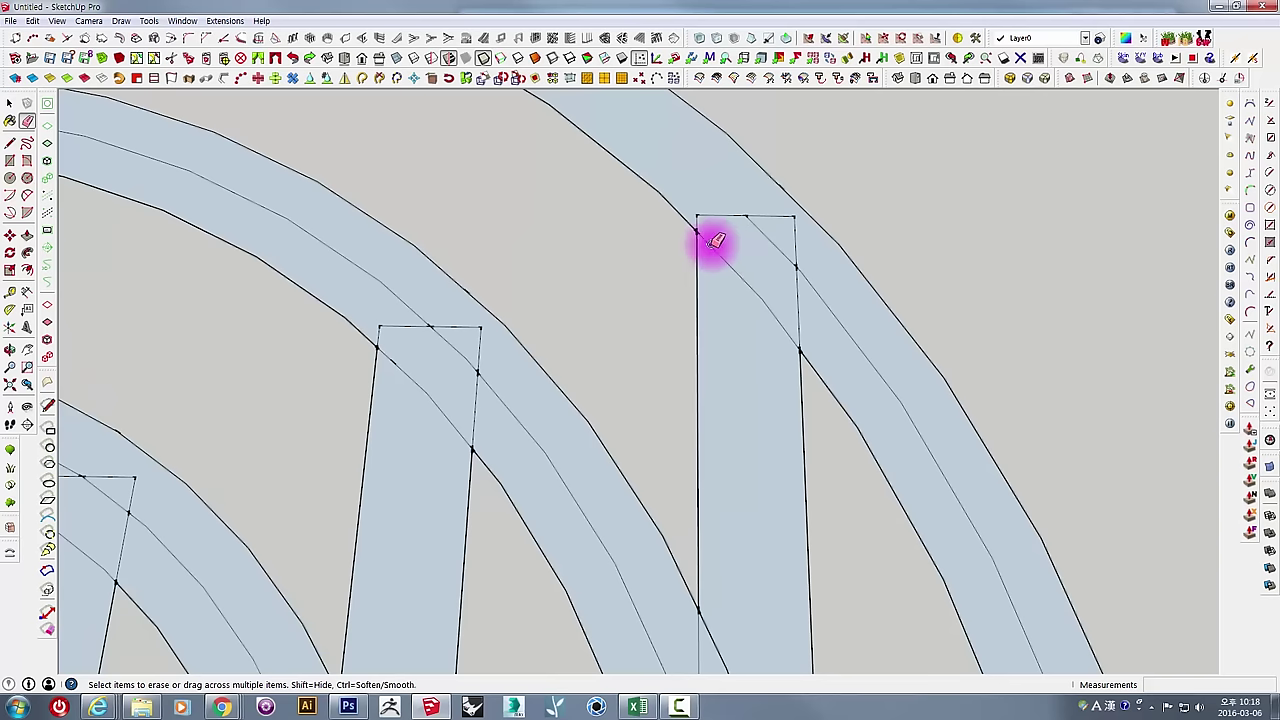
left_click(740, 212)
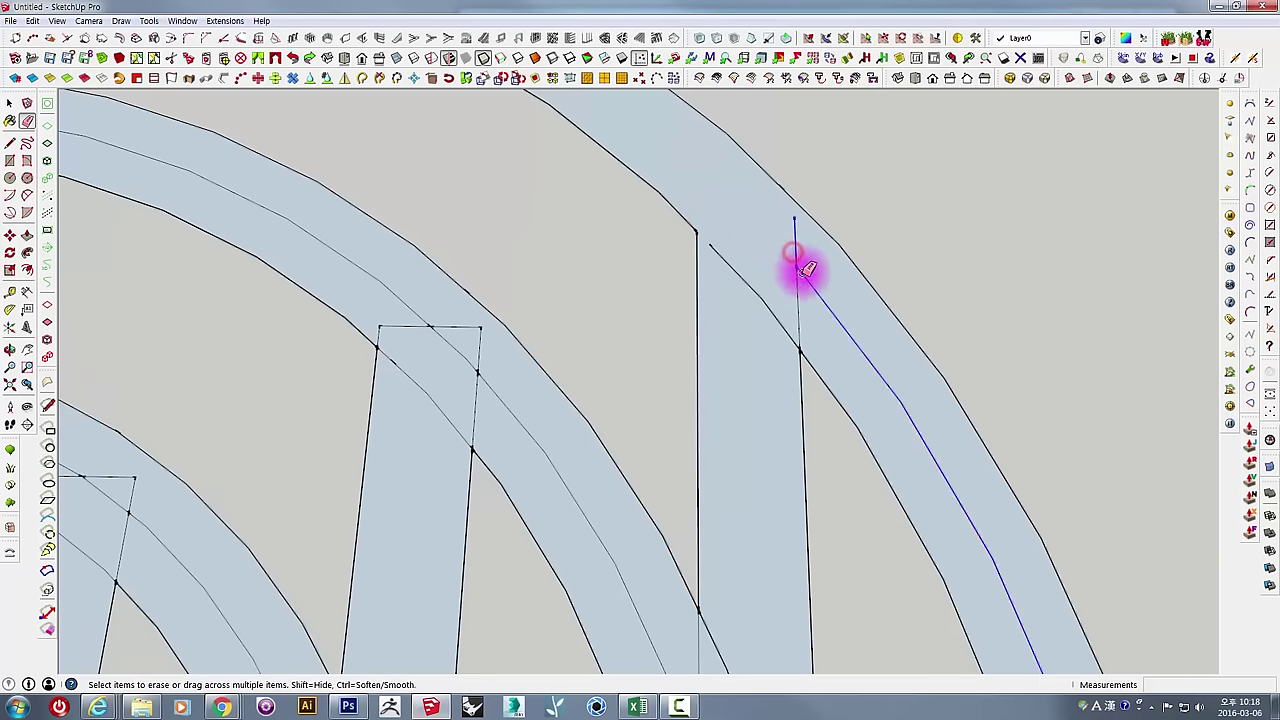
left_click_drag(801, 268, 798, 262)
scroll(752, 289, "down", 3)
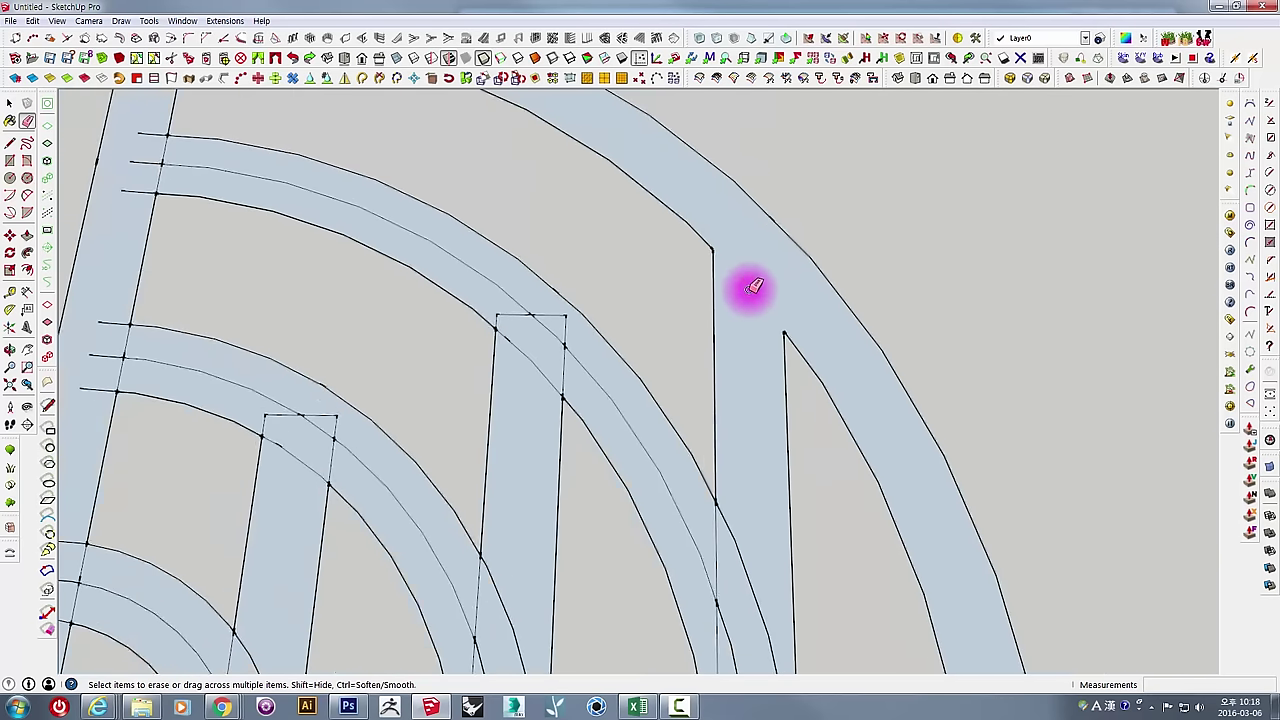
scroll(834, 474, "down", 3)
scroll(871, 471, "up", 2)
scroll(865, 420, "up", 5)
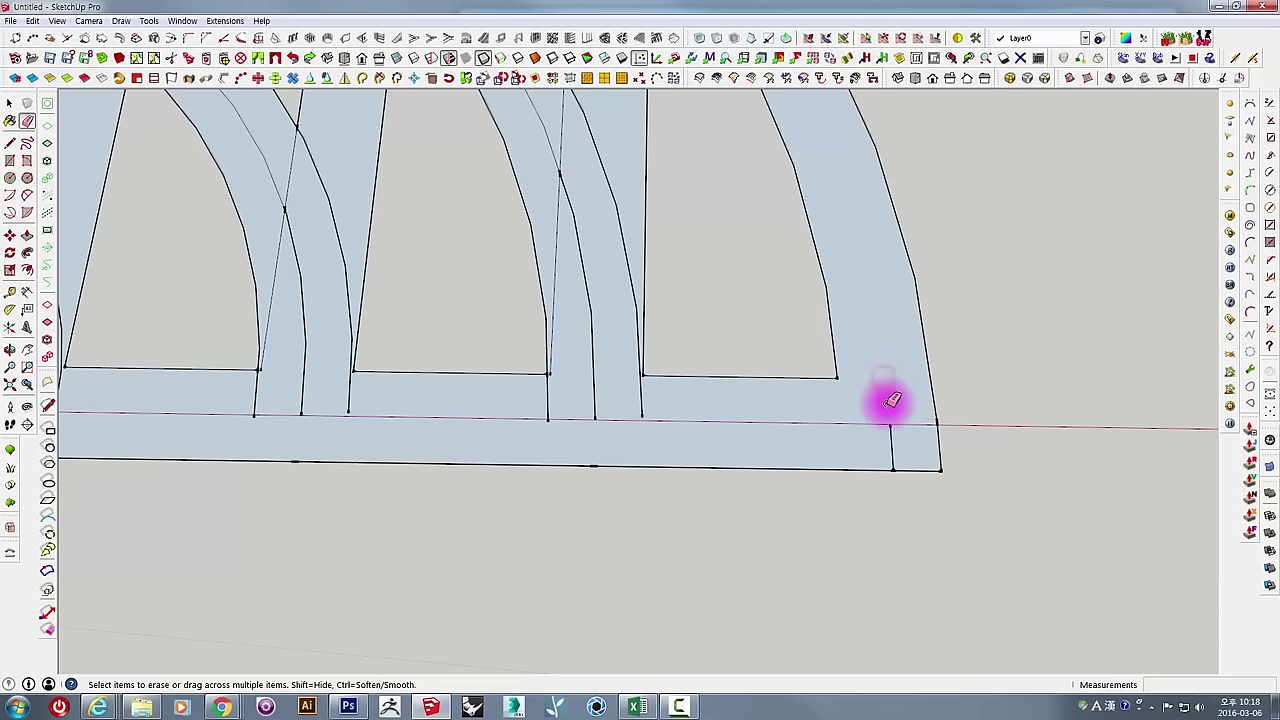
scroll(887, 430, "down", 5)
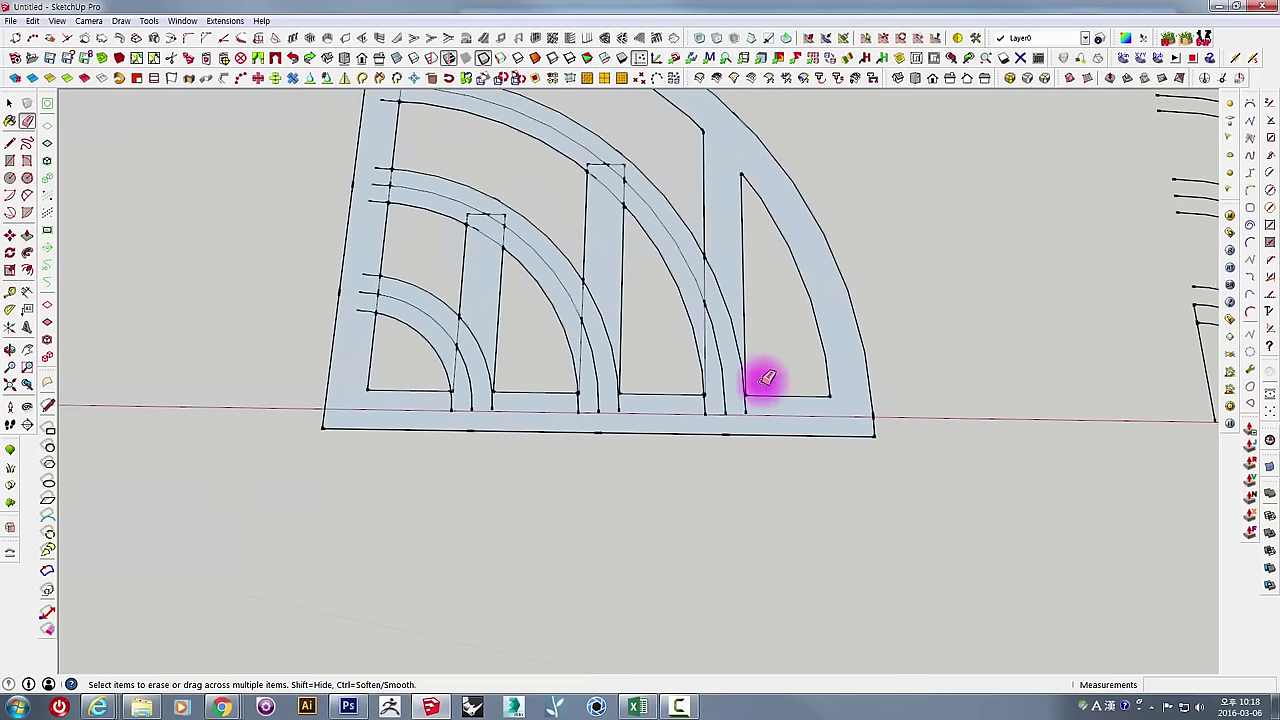
scroll(731, 343, "up", 1)
scroll(734, 309, "up", 2)
scroll(727, 392, "up", 3)
mouse_move(727, 392)
middle_mouse_down()
mouse_move(757, 400)
mouse_move(740, 530)
middle_mouse_up()
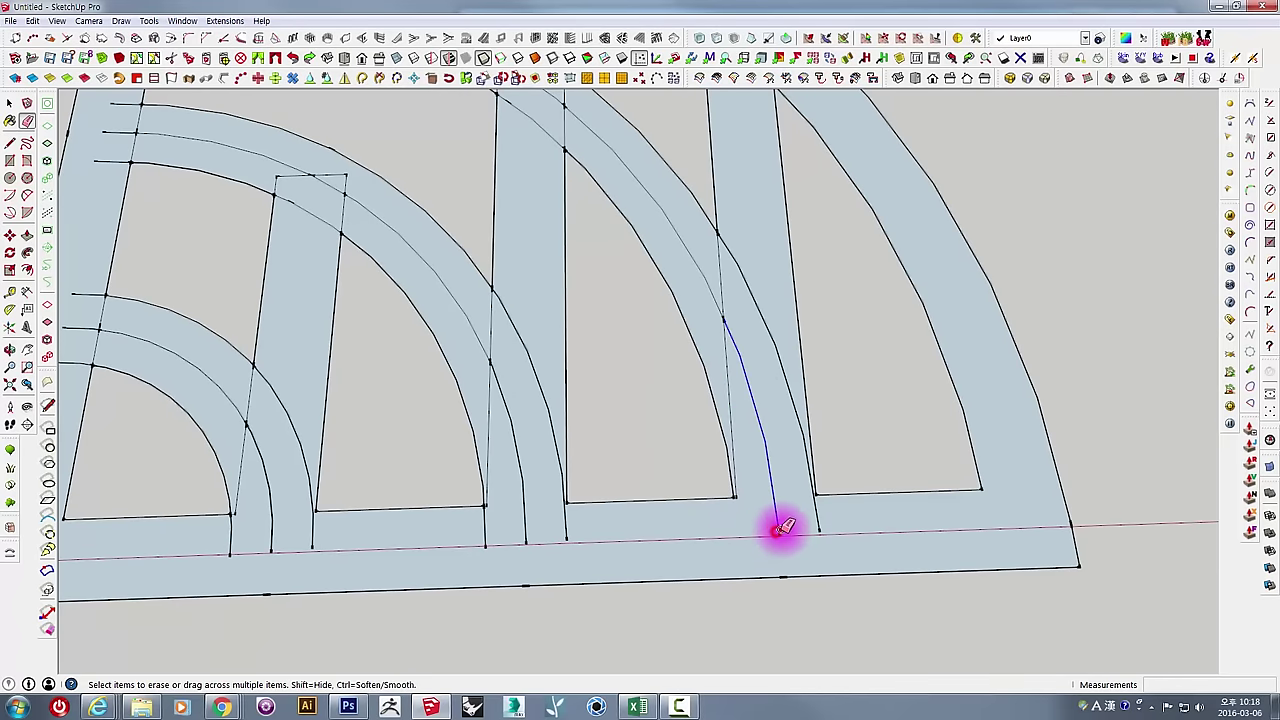
Erase leftover edges through the right bar and arch band, undoing mistaken arc erasures.
left_click_drag(778, 528, 822, 524)
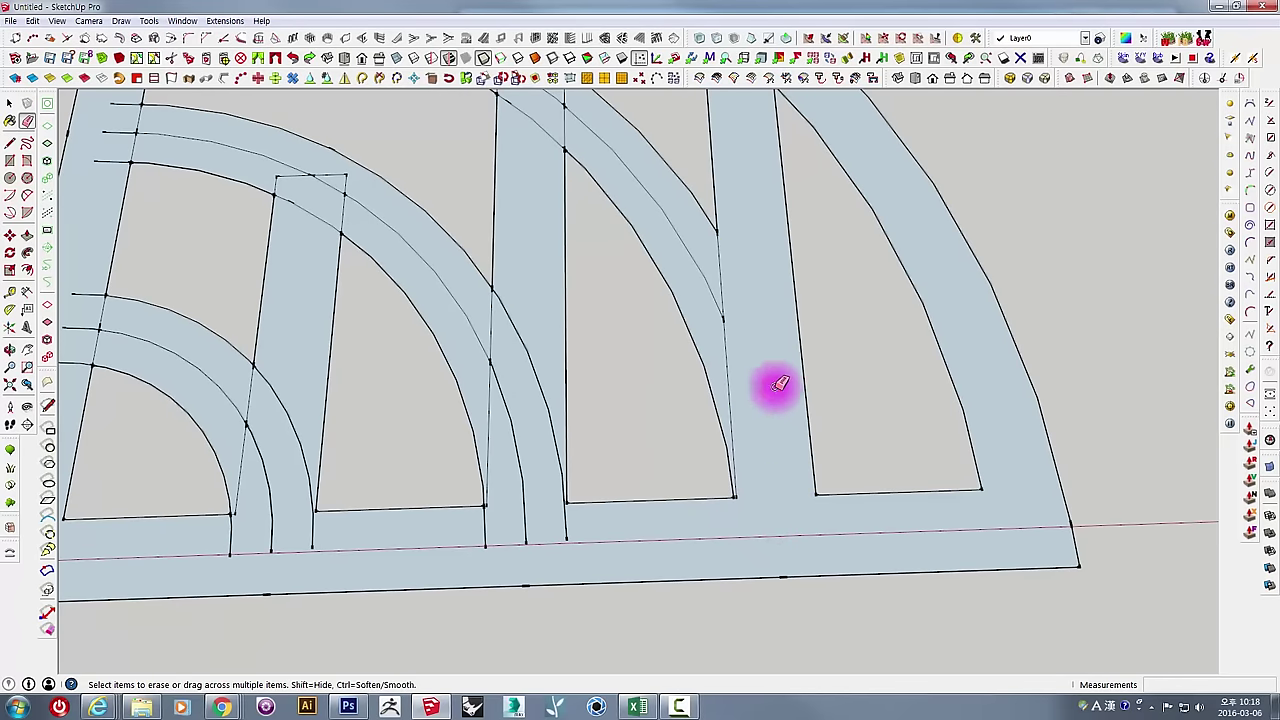
left_click(729, 318)
mouse_move(723, 286)
middle_mouse_down()
mouse_move(632, 220)
mouse_move(690, 262)
middle_mouse_up()
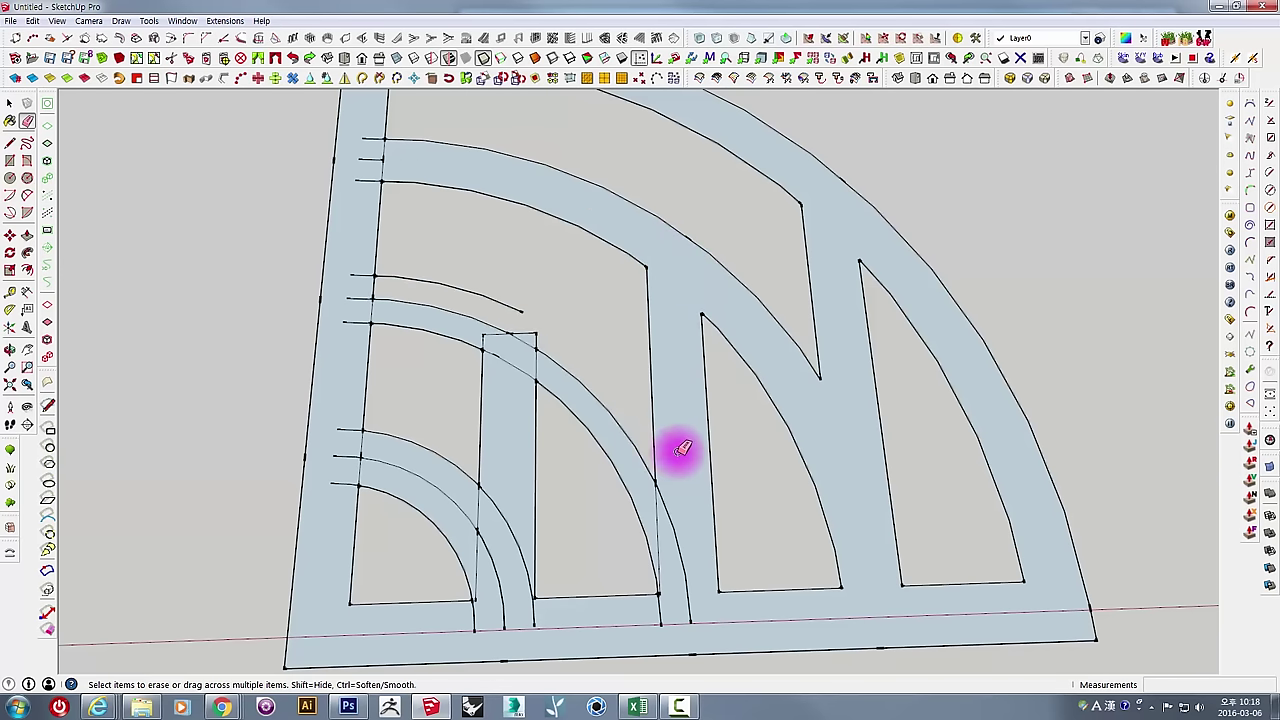
key("ctrl+z")
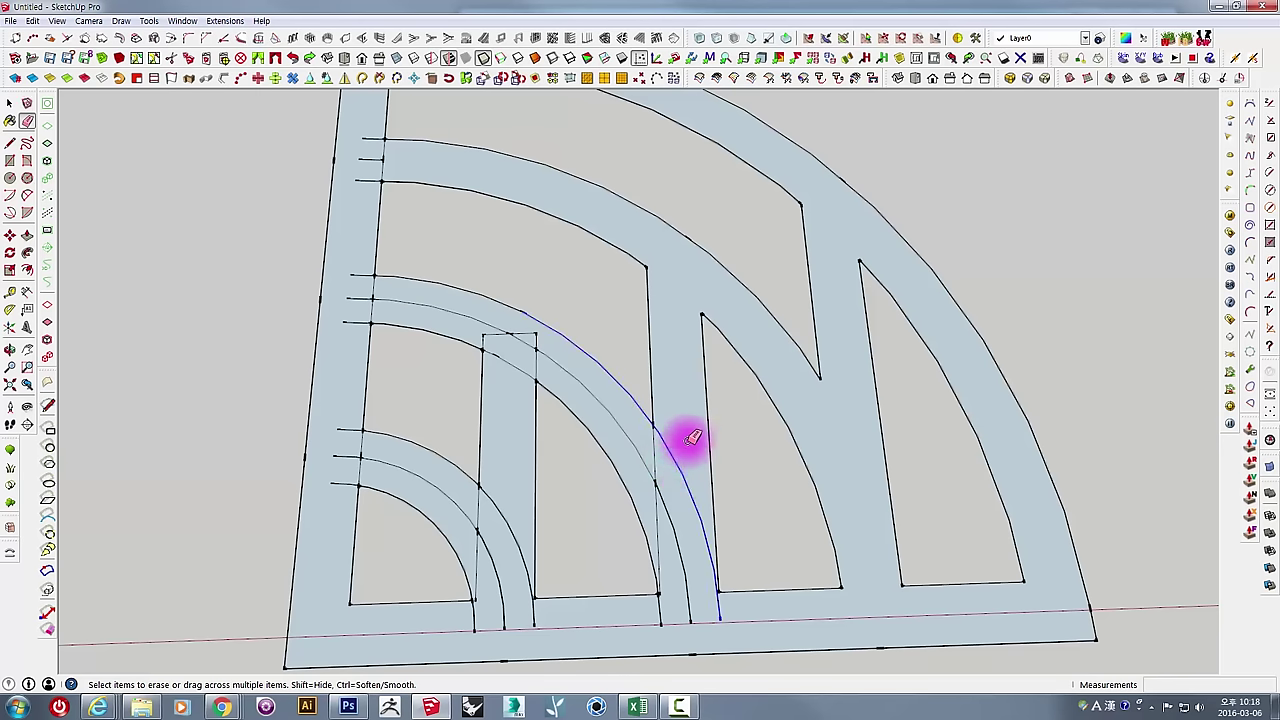
key("ctrl+z")
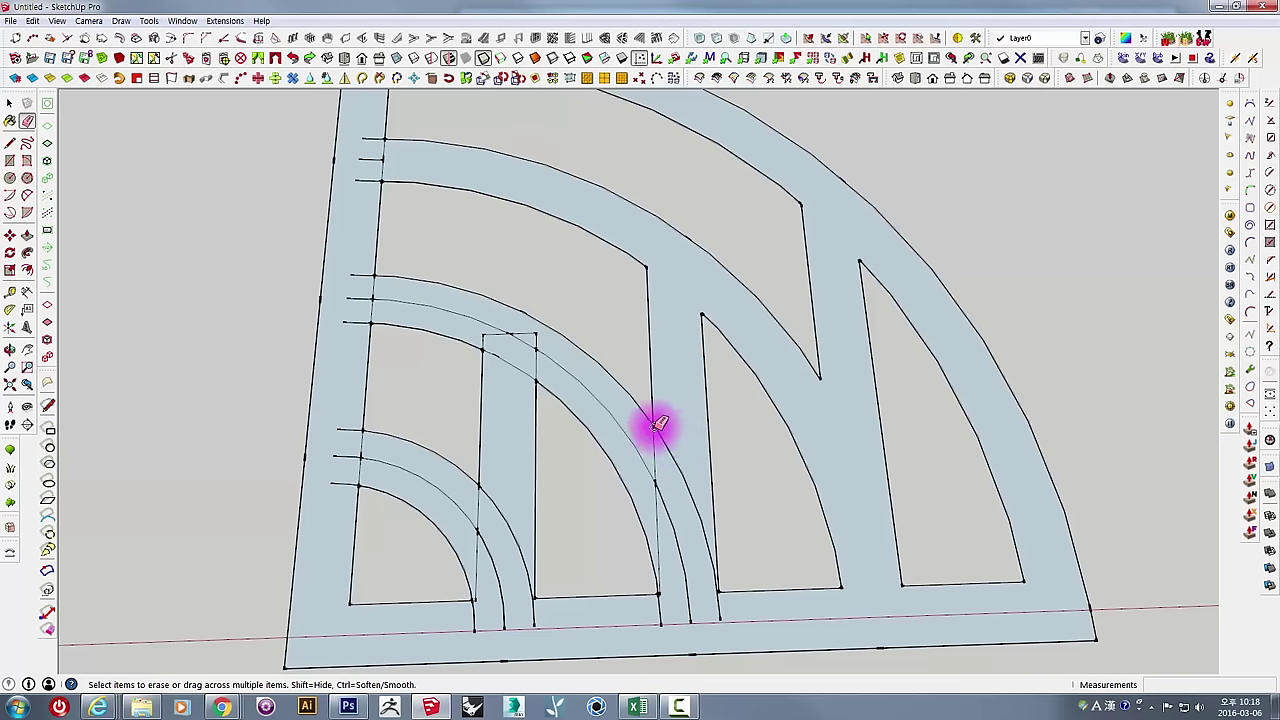
left_click_drag(679, 514, 719, 612)
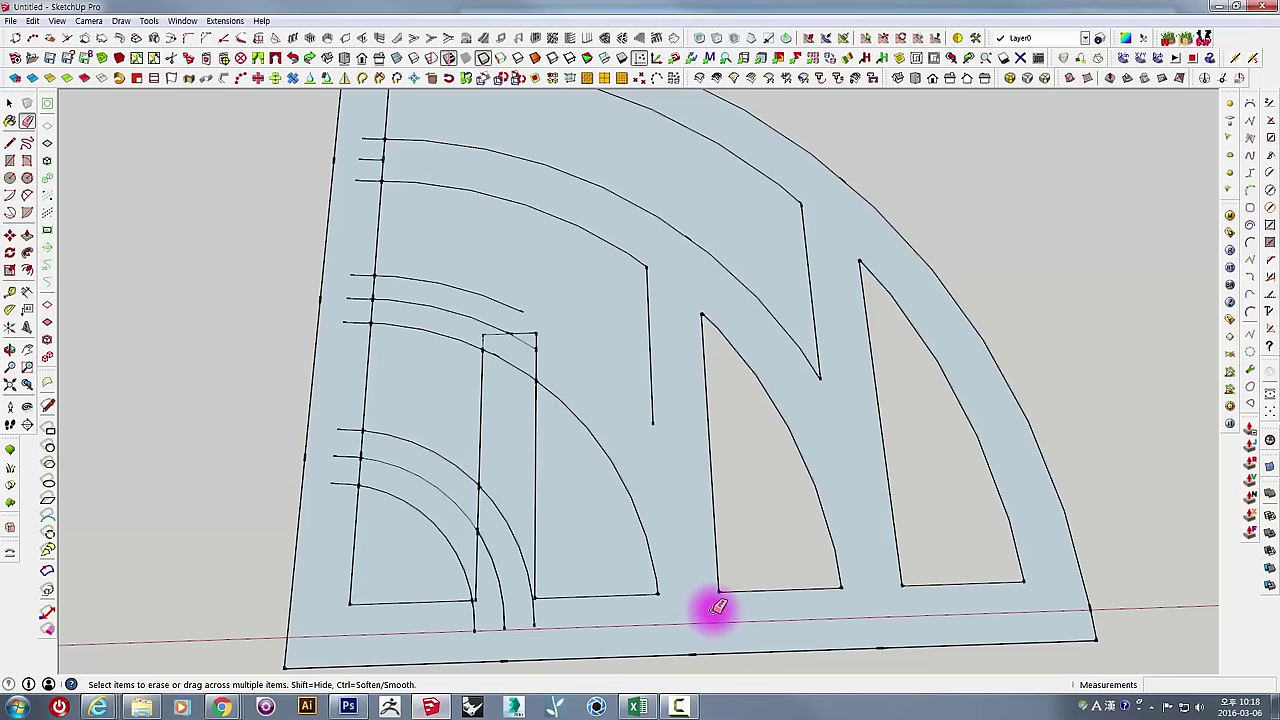
key("ctrl+z")
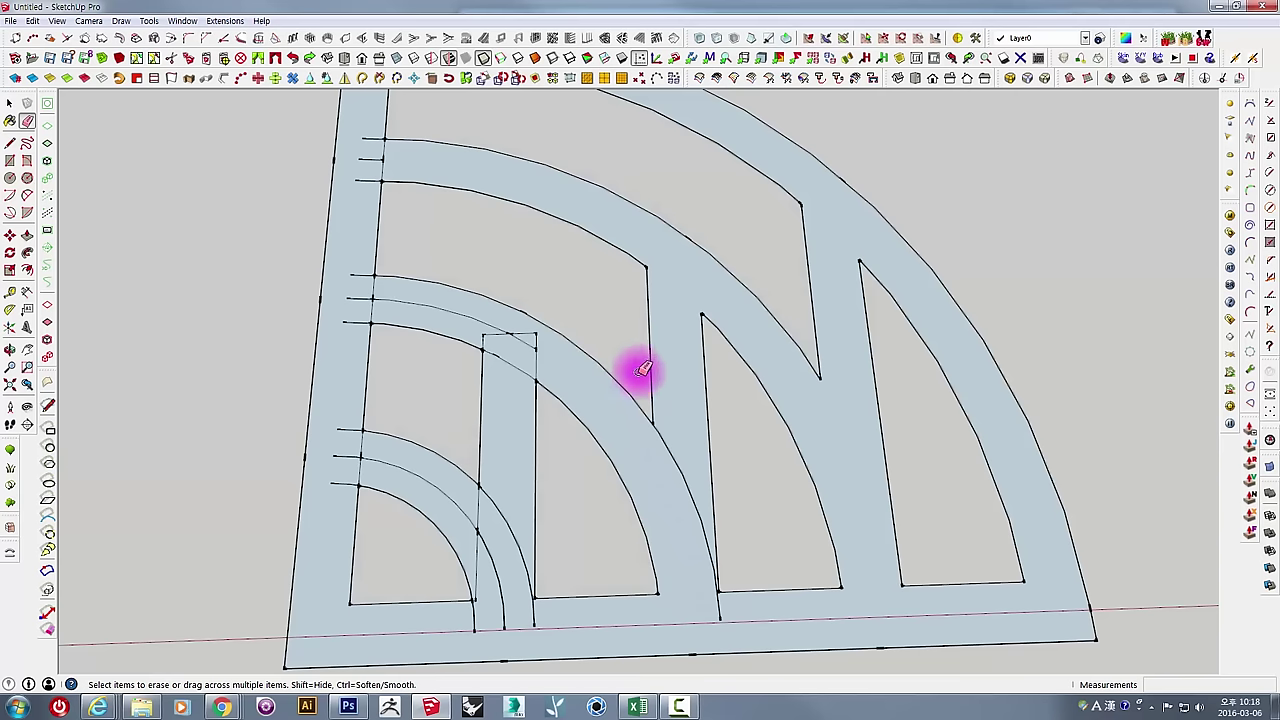
left_click(362, 281)
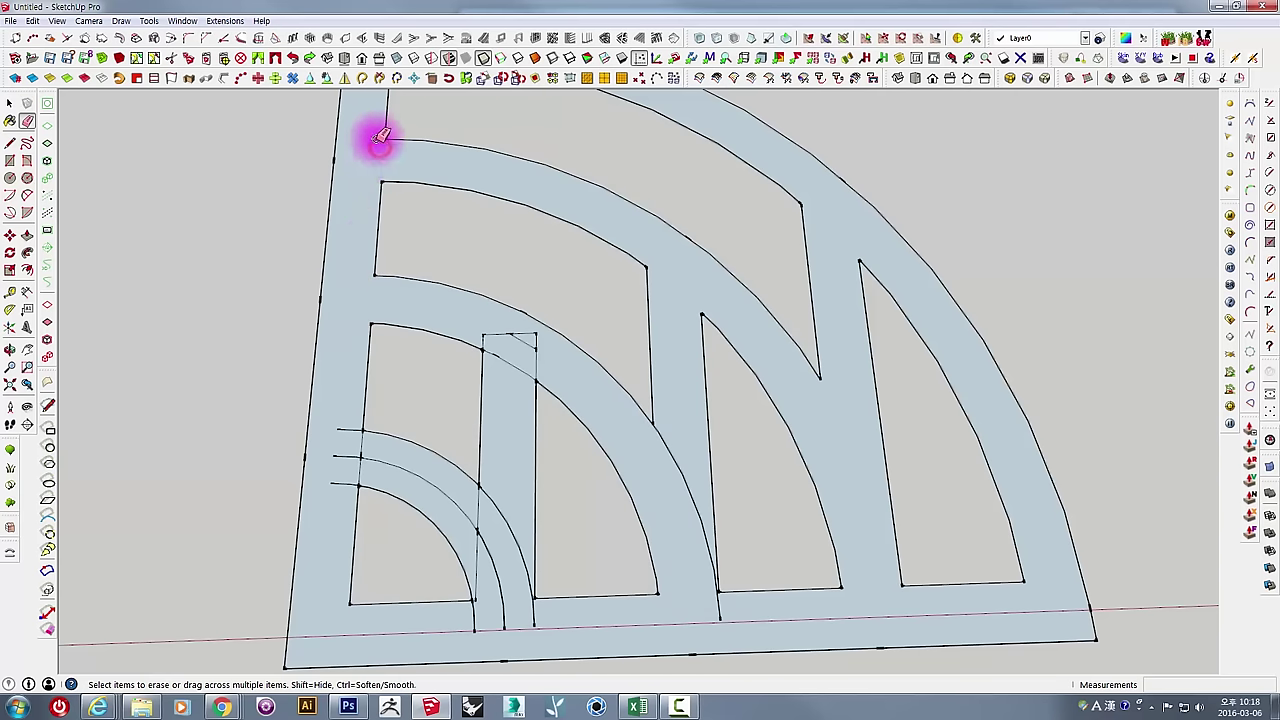
Select the band's long arc edge and orbit around the lattice to inspect it.
scroll(530, 355, "up", 3)
scroll(751, 491, "up", 3)
scroll(657, 420, "up", 2)
scroll(609, 371, "up", 2)
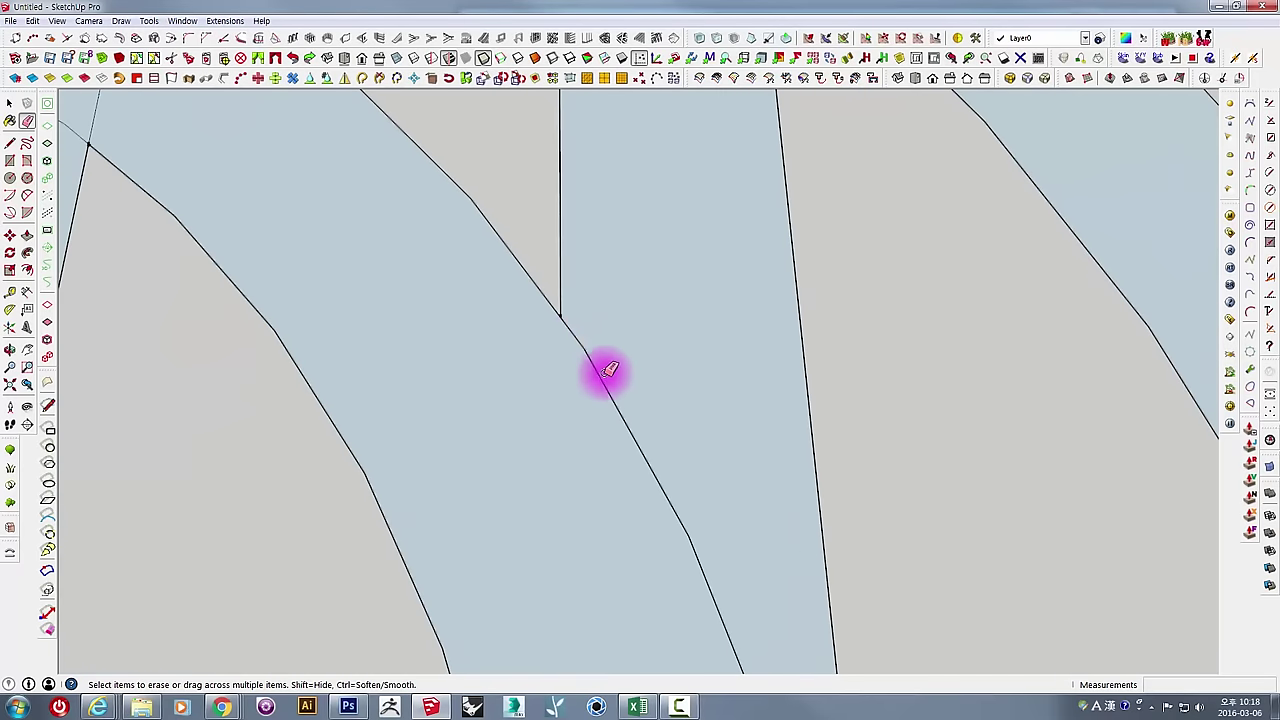
scroll(566, 309, "up", 1)
scroll(611, 306, "down", 2)
scroll(620, 390, "down", 1)
key("space")
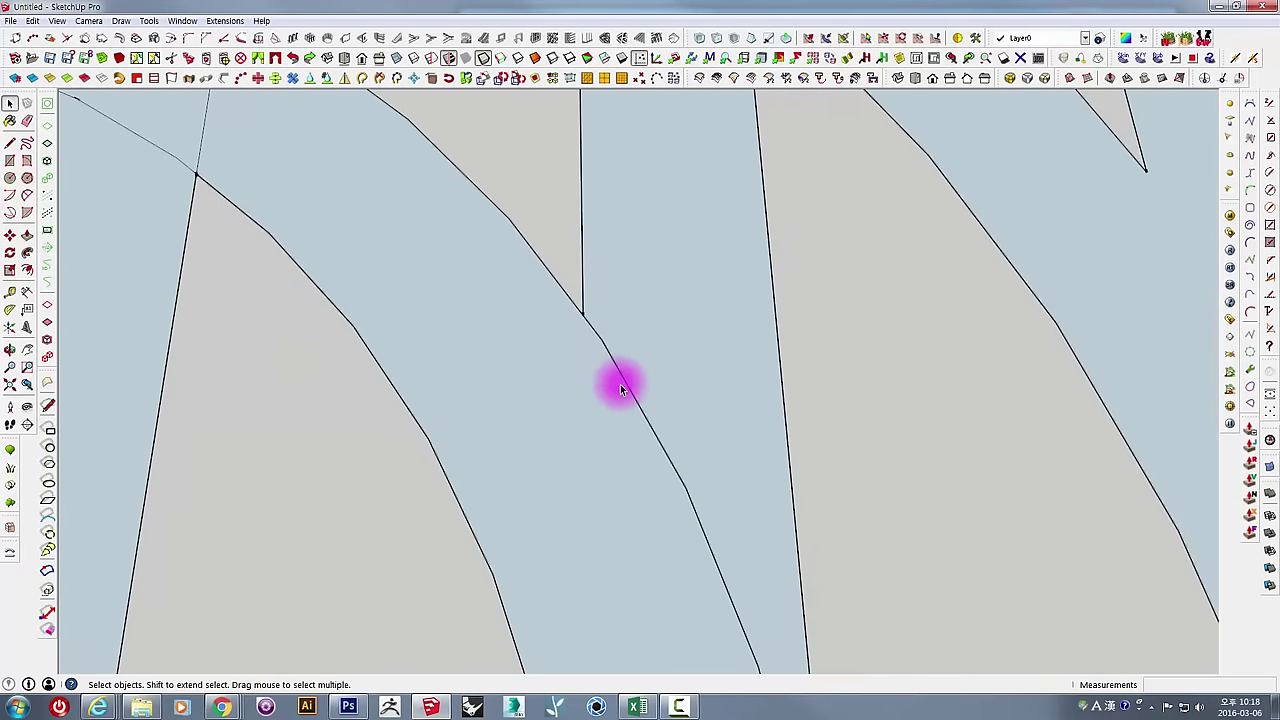
scroll(628, 386, "down", 3)
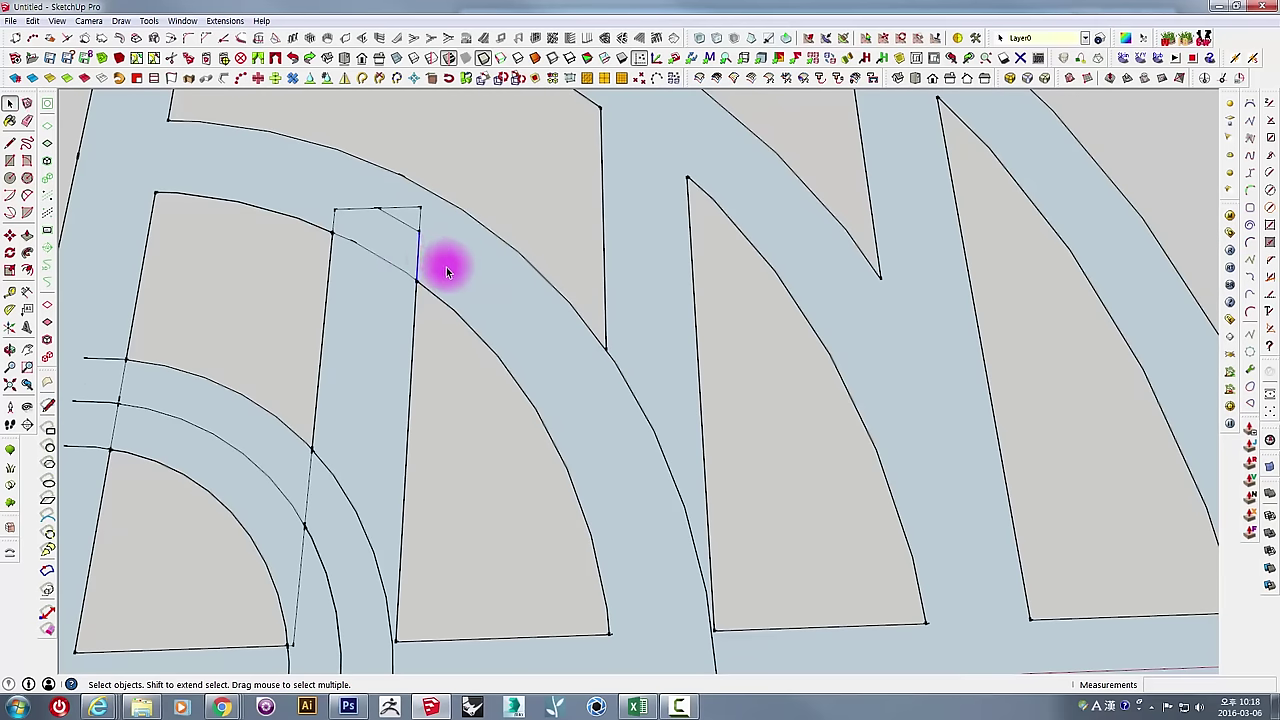
left_click(491, 230)
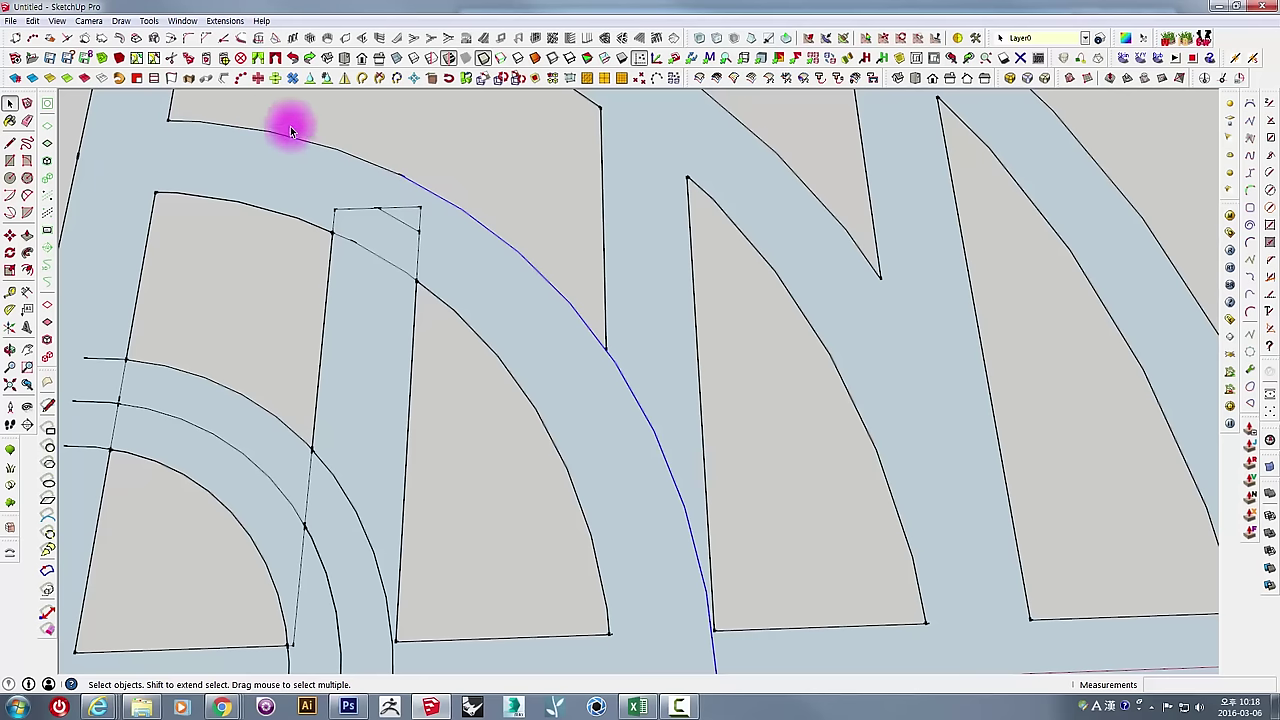
middle_click_drag(628, 266, 771, 329, "shift")
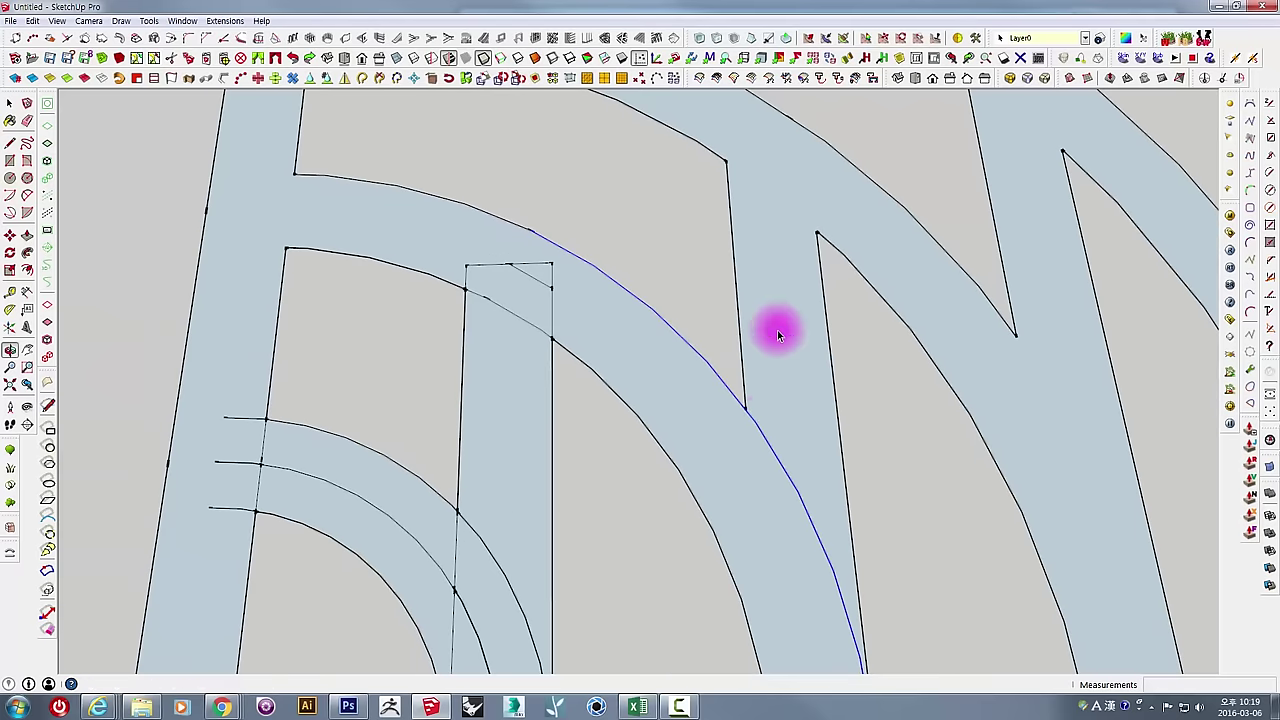
mouse_move(770, 421)
middle_mouse_down()
mouse_move(749, 366)
mouse_move(689, 346)
middle_mouse_up()
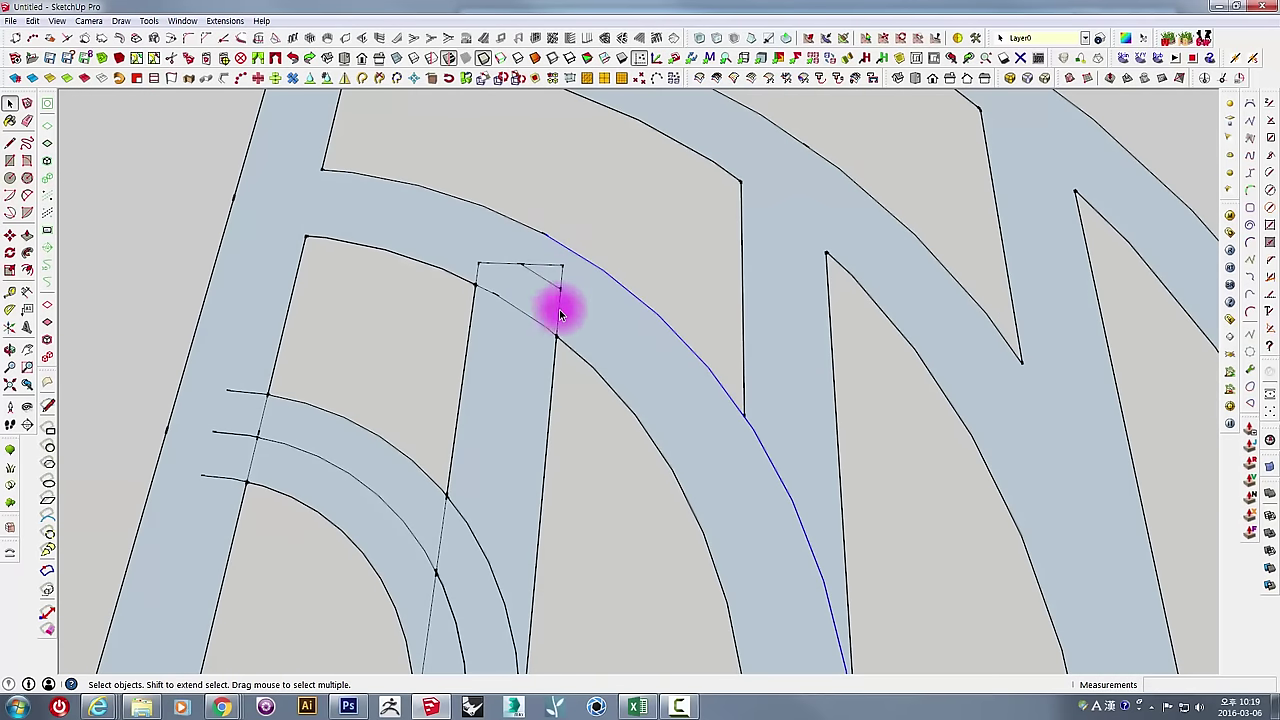
middle_click_drag(557, 306, 543, 309)
Return to the Eraser and reframe the view on the panel's wedge corner.
key("e")
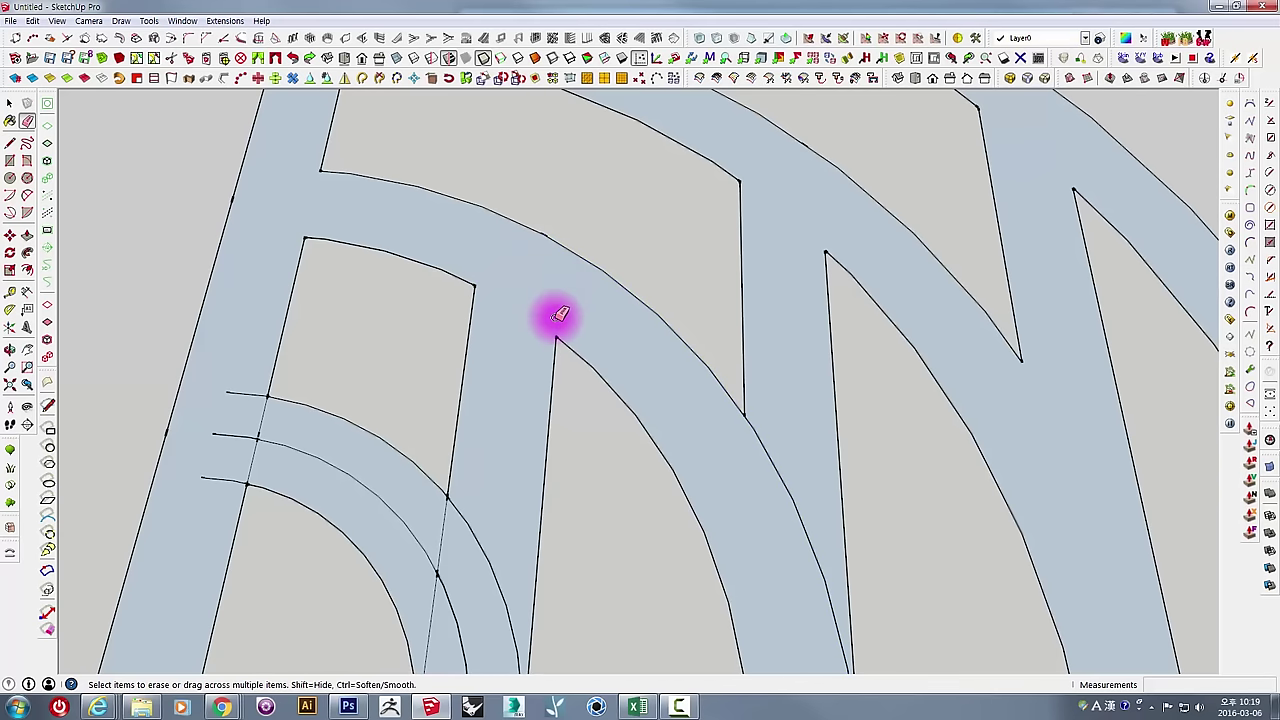
middle_click_drag(766, 429, 728, 398)
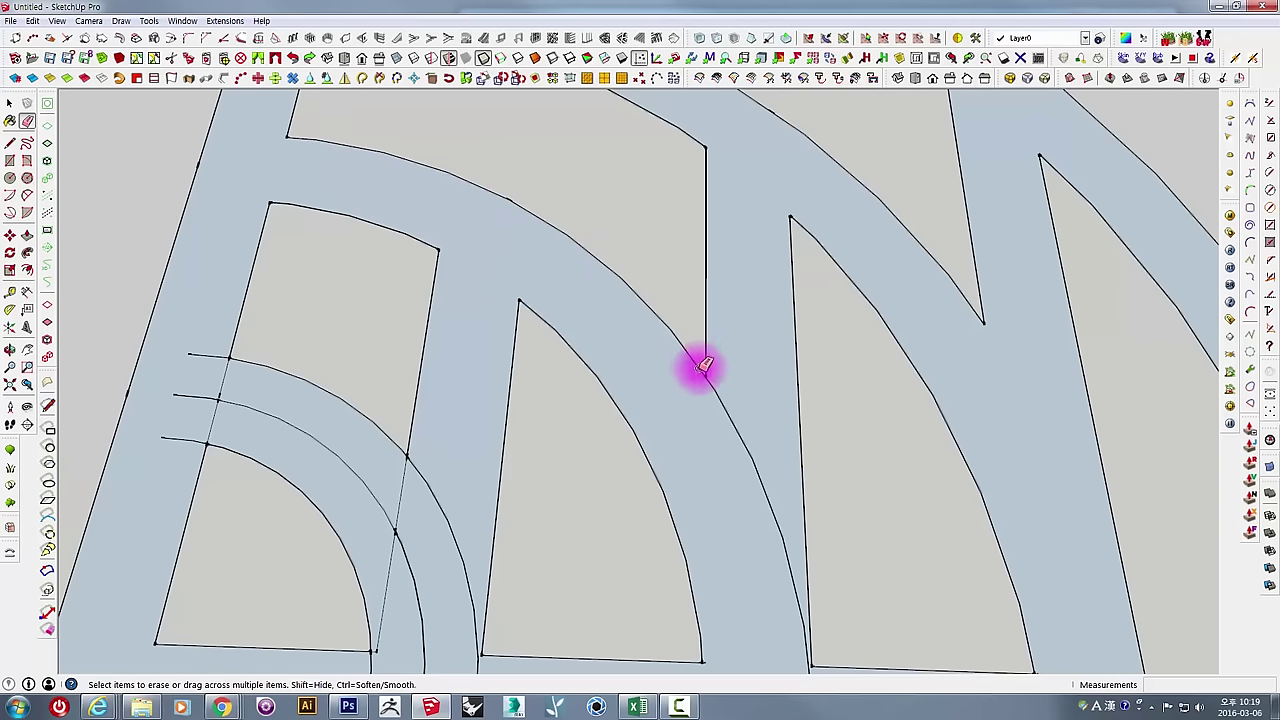
middle_click_drag(768, 490, 724, 398, "shift")
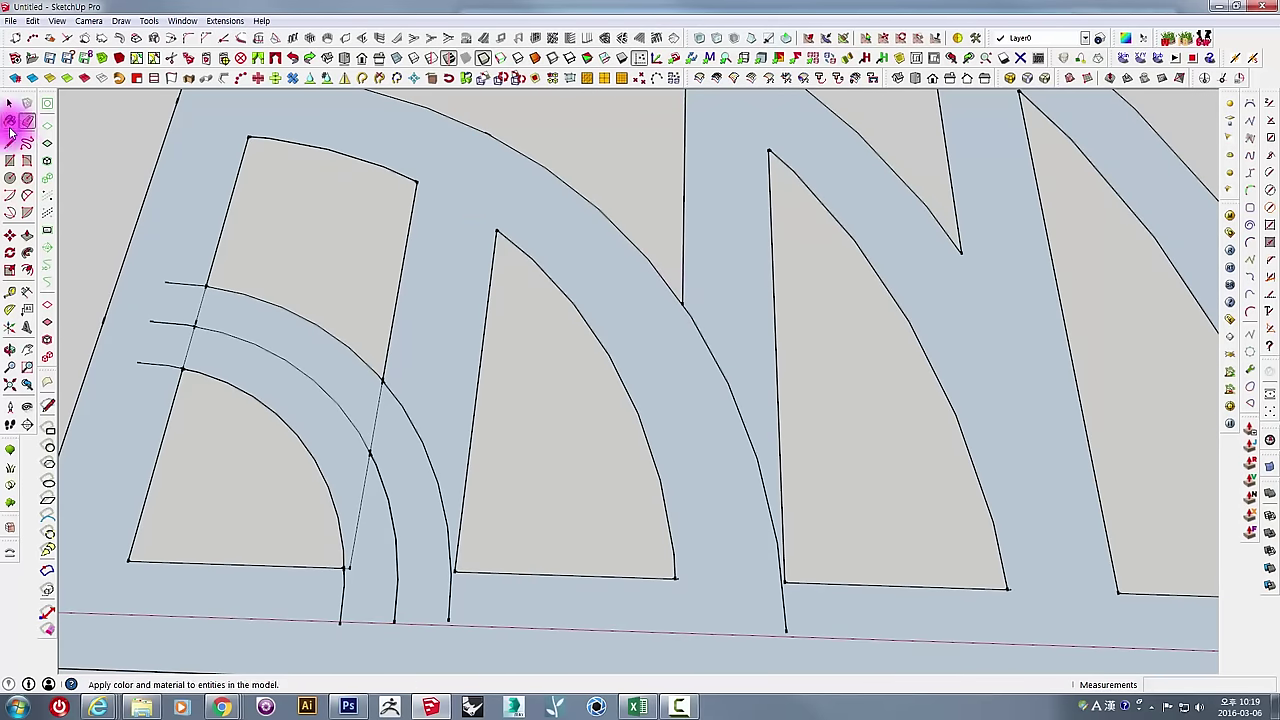
scroll(700, 294, "up", 3)
scroll(670, 298, "up", 3)
middle_click_drag(670, 298, 655, 315)
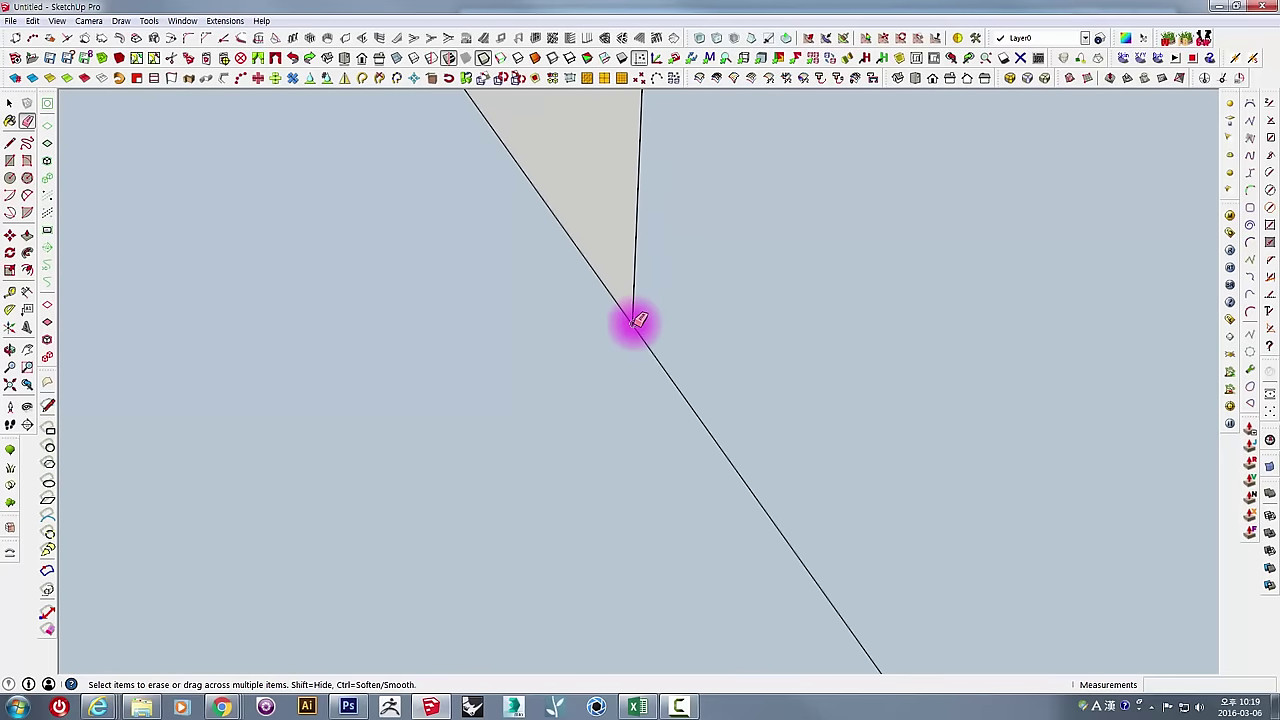
scroll(629, 323, "down", 2)
scroll(636, 321, "down", 2)
scroll(638, 320, "down", 2)
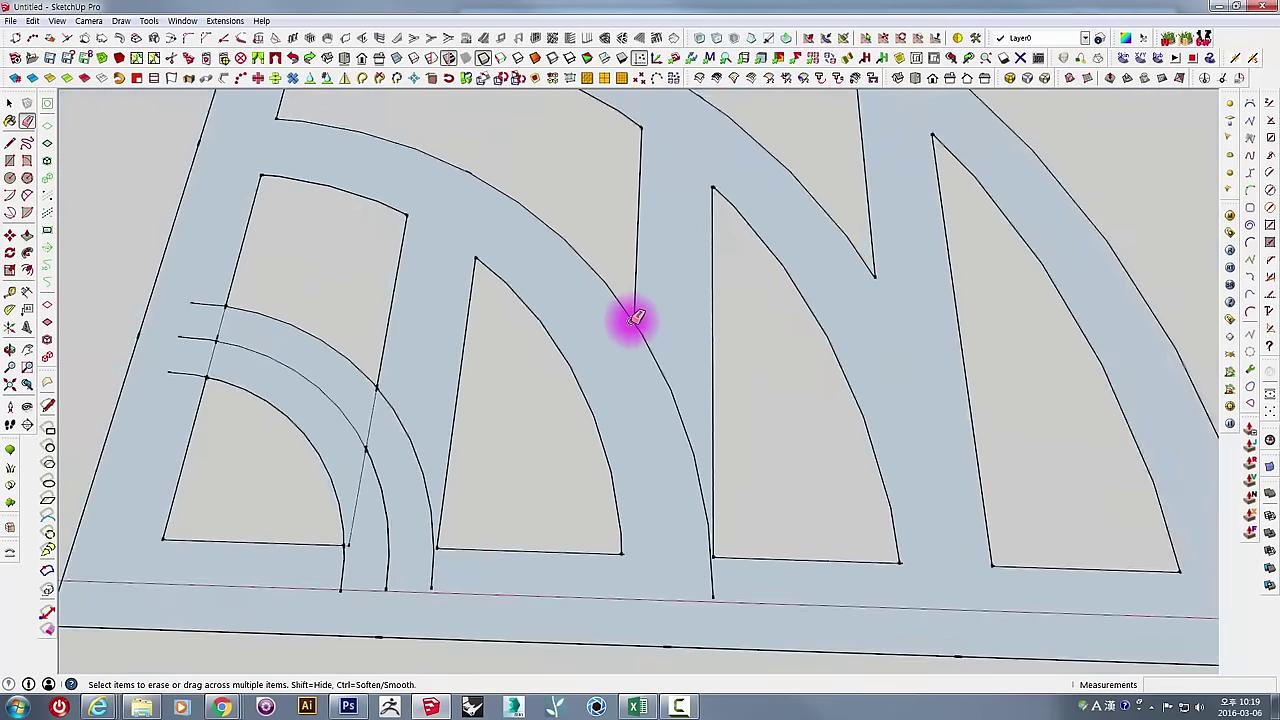
scroll(629, 320, "down", 1)
Orbit the view until the second flat outline shape is fully visible.
left_click(11, 144)
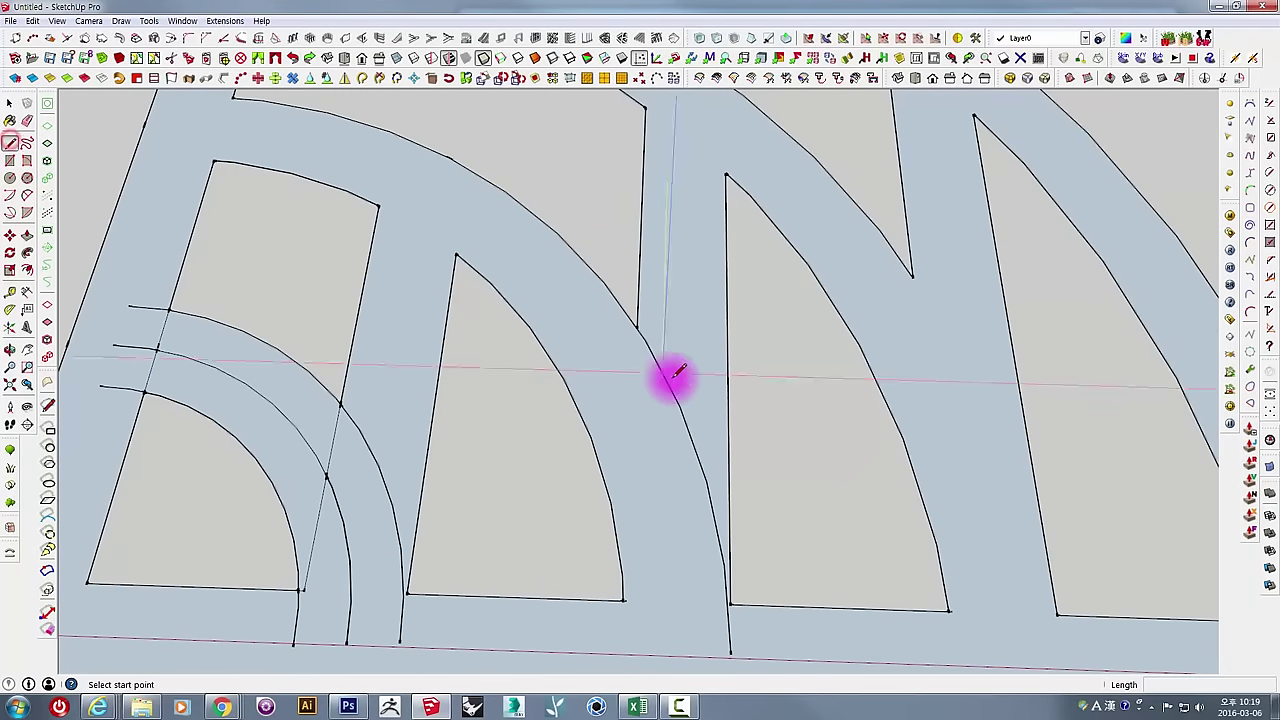
scroll(608, 358, "up", 1)
scroll(608, 345, "up", 1)
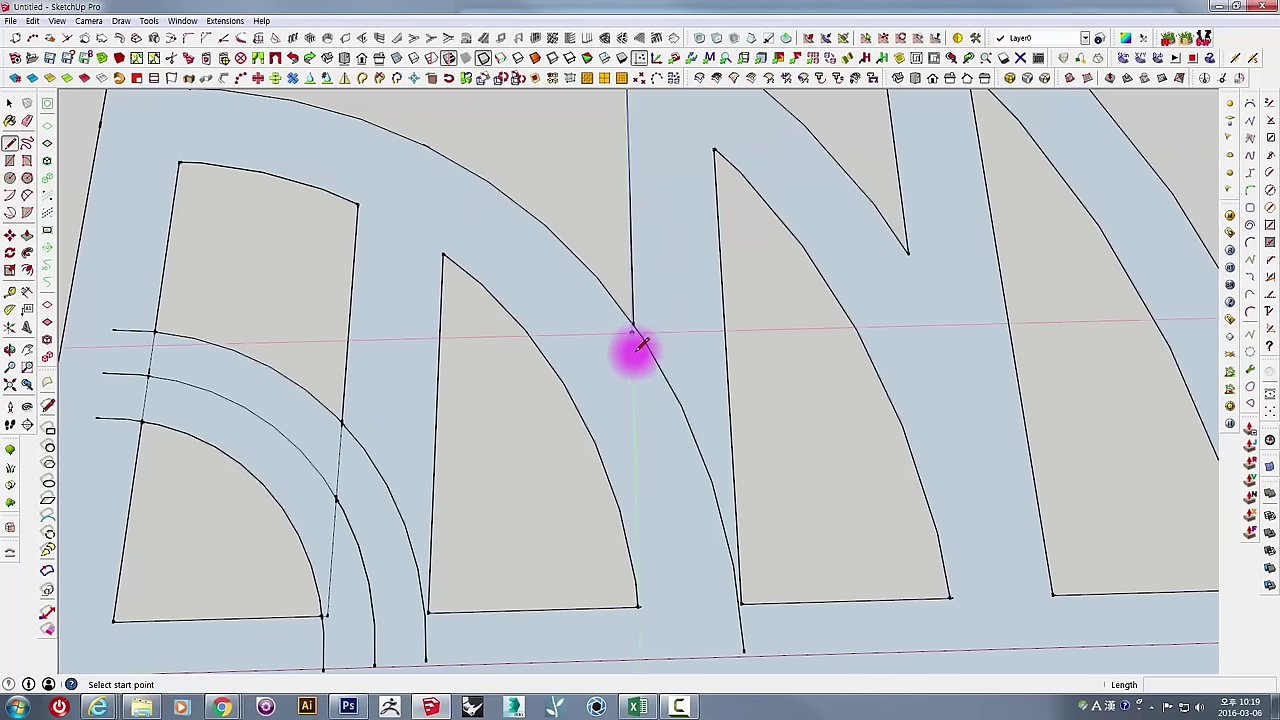
scroll(641, 345, "down", 1)
scroll(640, 378, "down", 1)
scroll(600, 360, "down", 1)
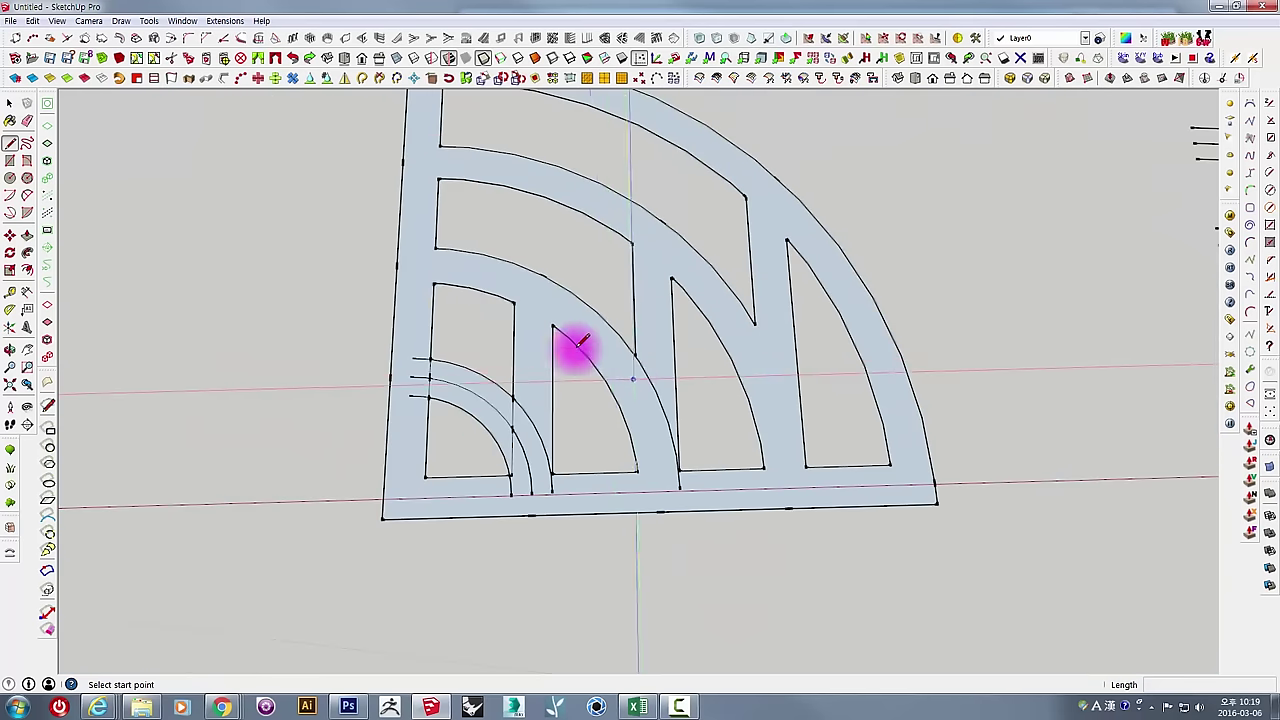
middle_click_drag(575, 345, 880, 543)
middle_click_drag(423, 520, 671, 394)
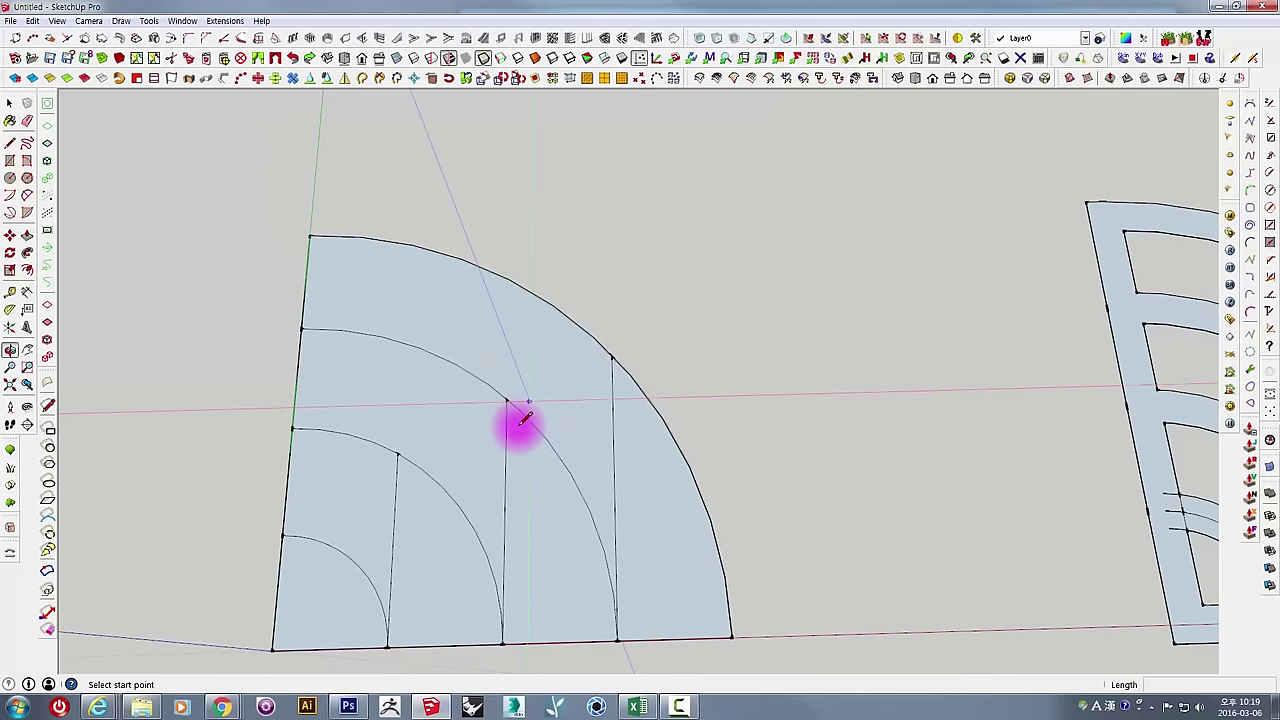
mouse_move(508, 366)
middle_mouse_down()
mouse_move(640, 380)
mouse_move(789, 423)
middle_mouse_up()
Draw an edge from the arch's top corner down to the lower outline.
key("l")
scroll(775, 435, "up", 3)
scroll(760, 445, "up", 4)
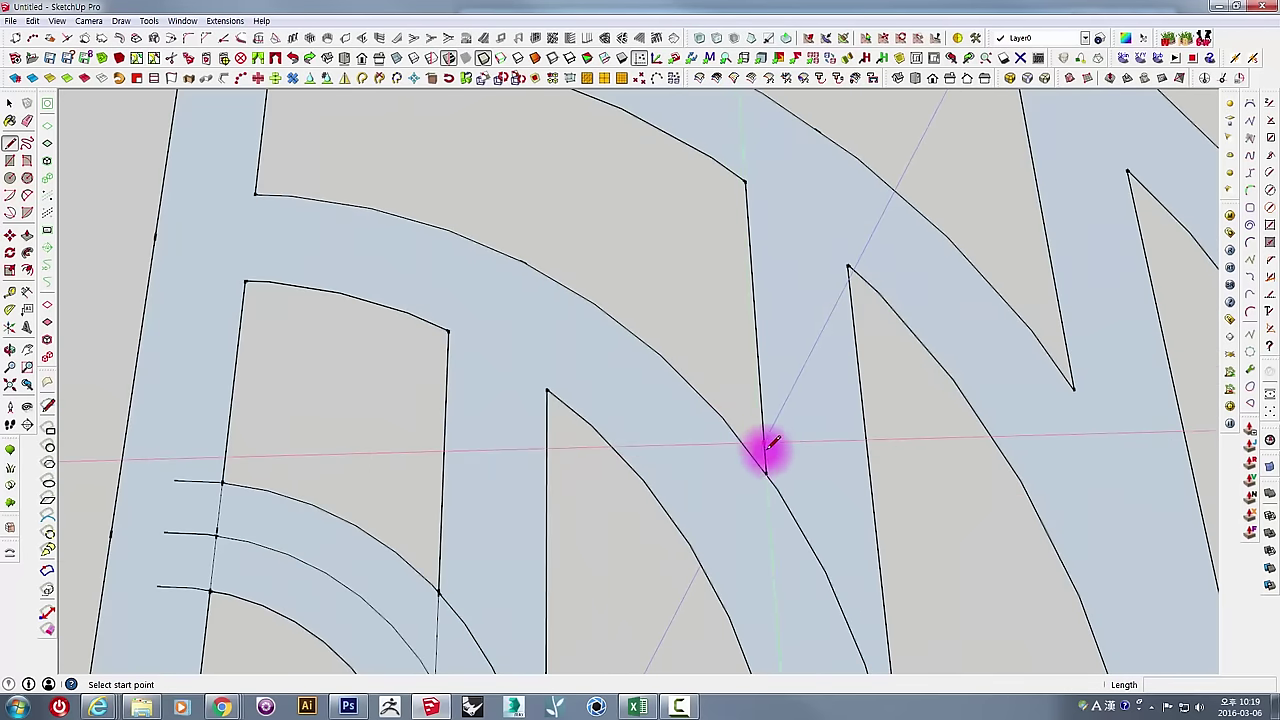
left_click(745, 180)
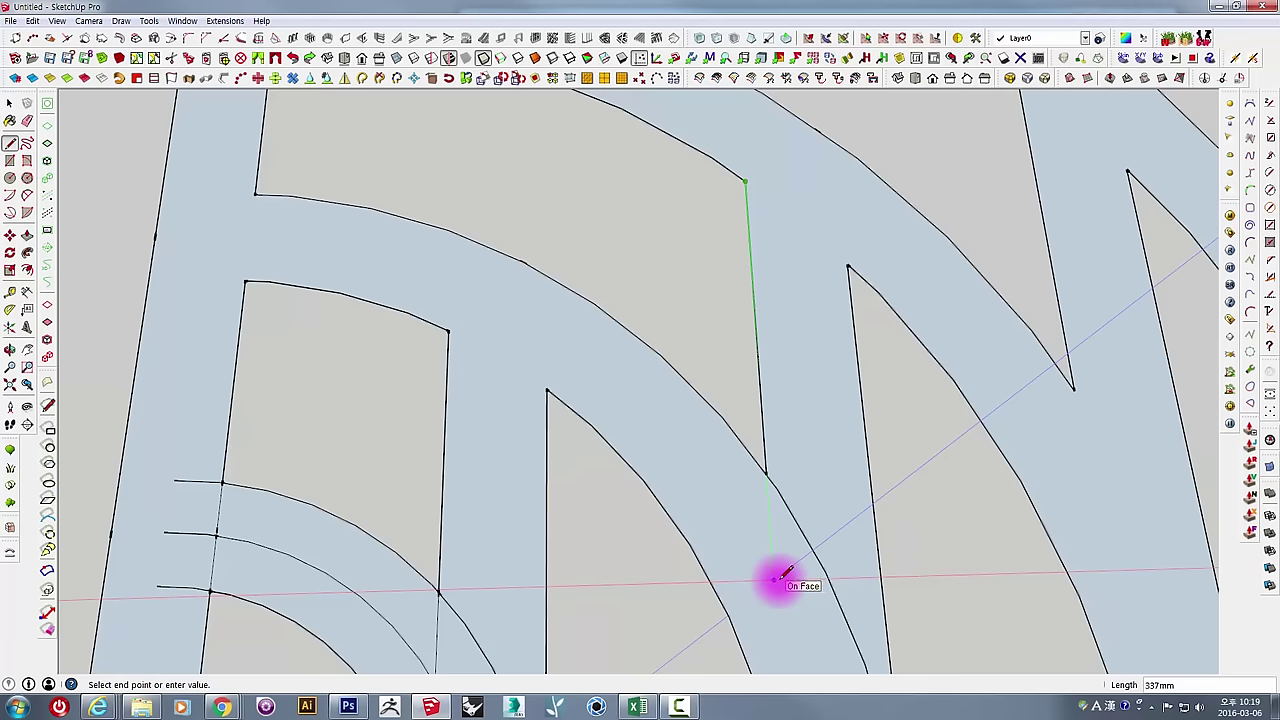
left_click(771, 576)
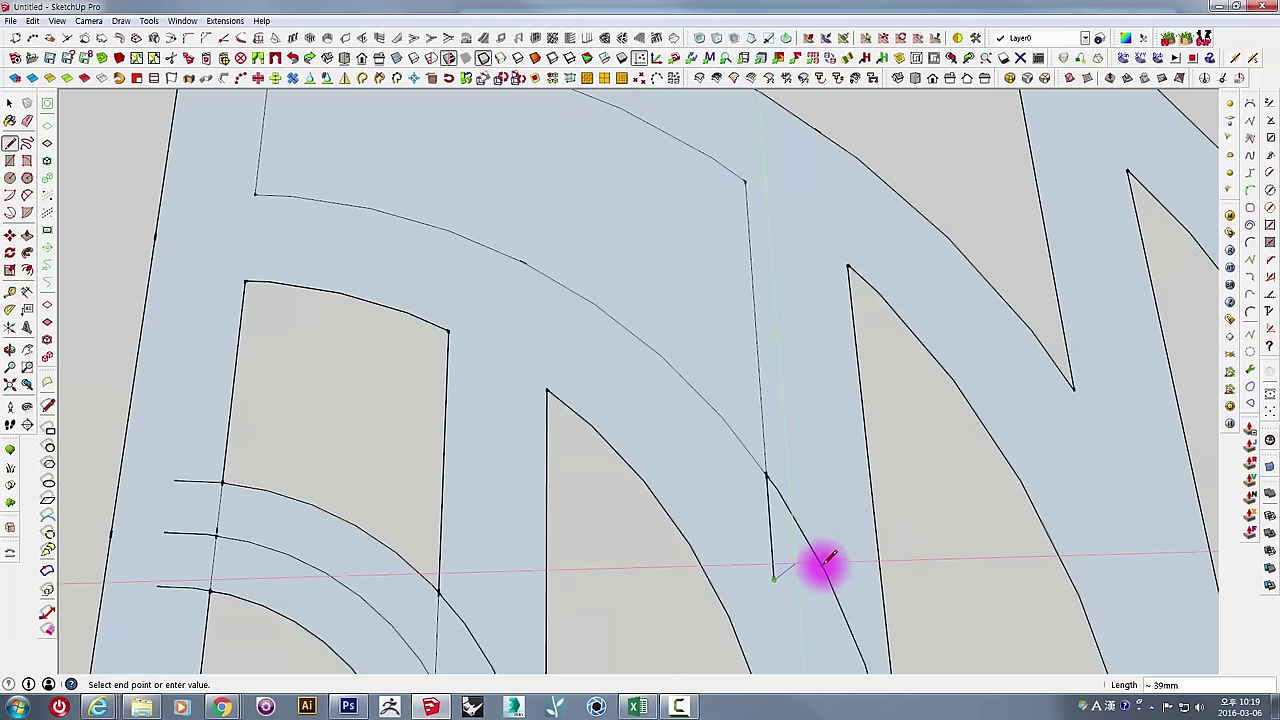
mouse_move(820, 566)
middle_mouse_down()
mouse_move(730, 470)
mouse_move(709, 423)
mouse_move(738, 462)
middle_mouse_up()
Clear the selection and erase the two short stub lines left of the outer and inner arcs.
key("e")
key("space")
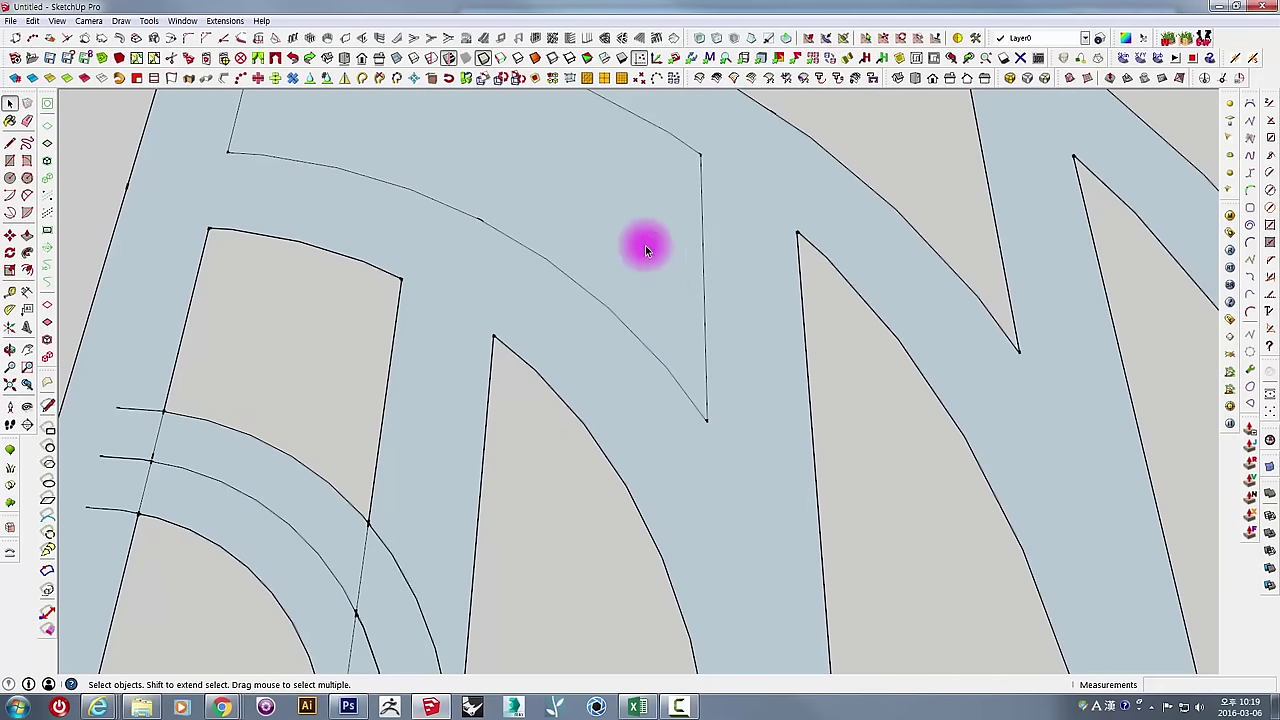
left_click(645, 245)
scroll(676, 315, "down", 2)
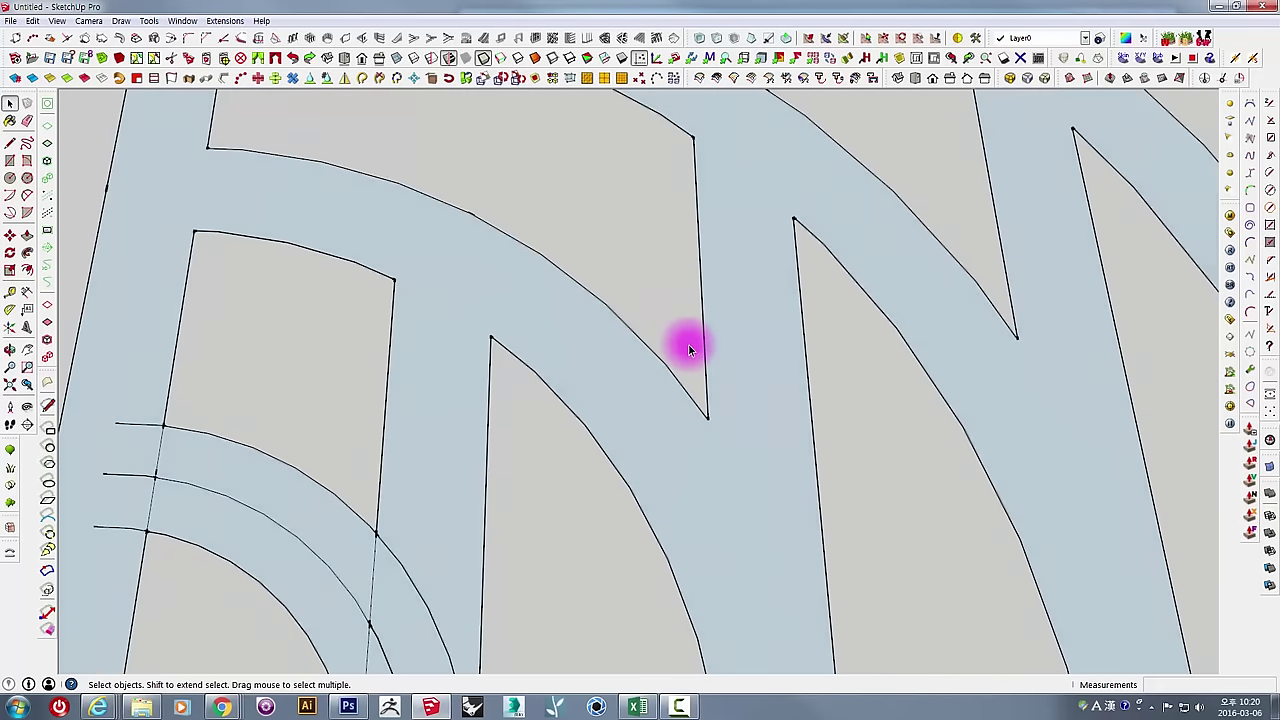
scroll(689, 343, "down", 3)
scroll(571, 477, "up", 2)
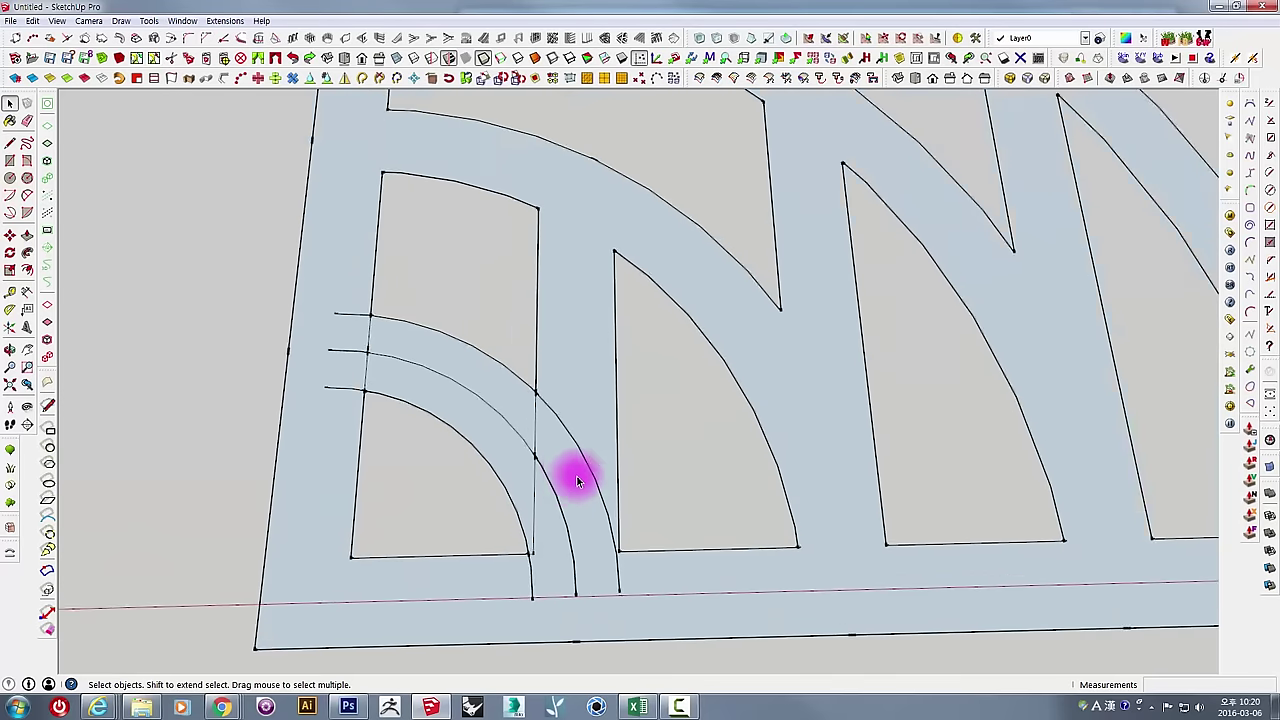
scroll(557, 451, "up", 1)
scroll(520, 372, "up", 1)
key("e")
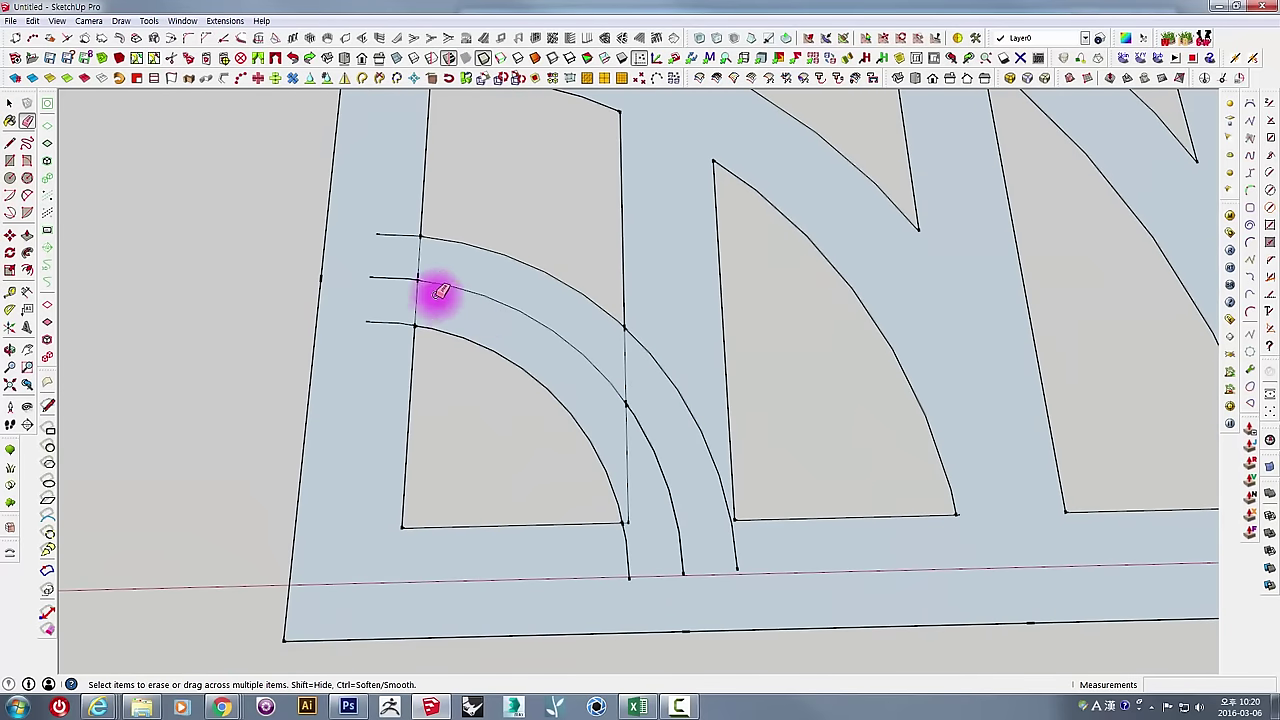
left_click(395, 236)
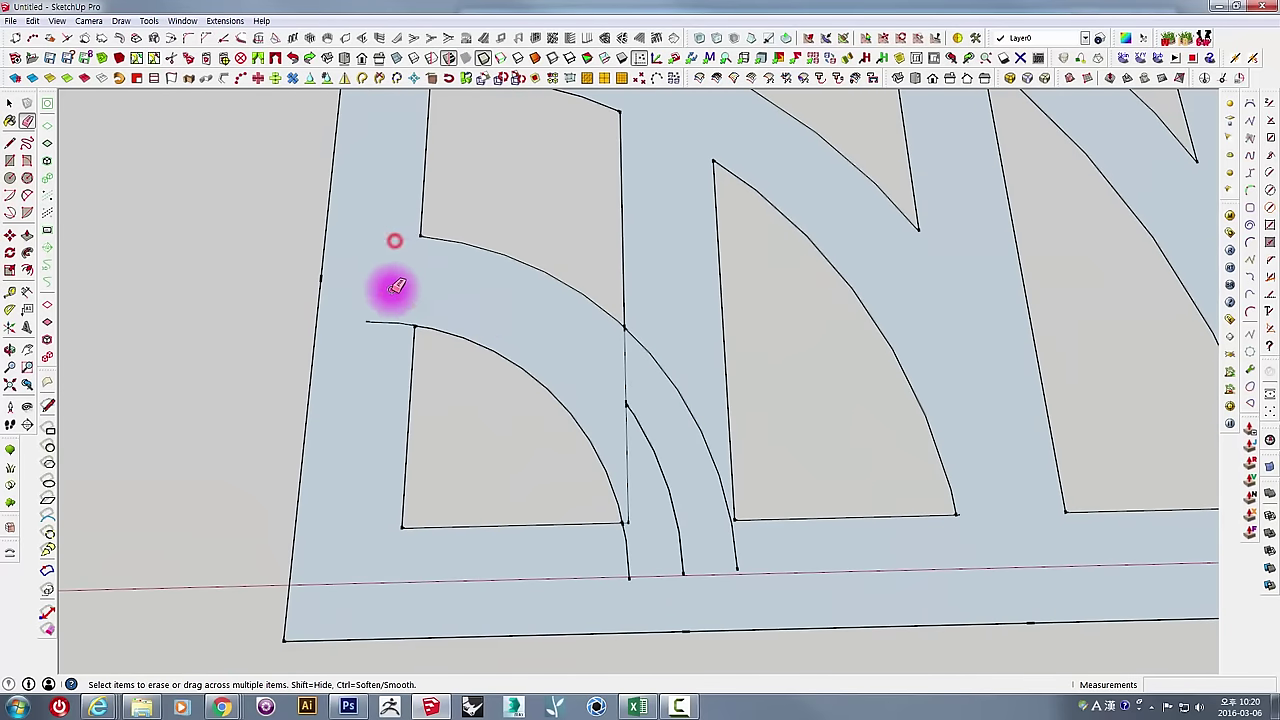
left_click(392, 322)
Erase the inner arc stub below the crossing, the leftover arc segment and the stray outer arc piece.
scroll(610, 440, "up", 1)
scroll(648, 476, "up", 1)
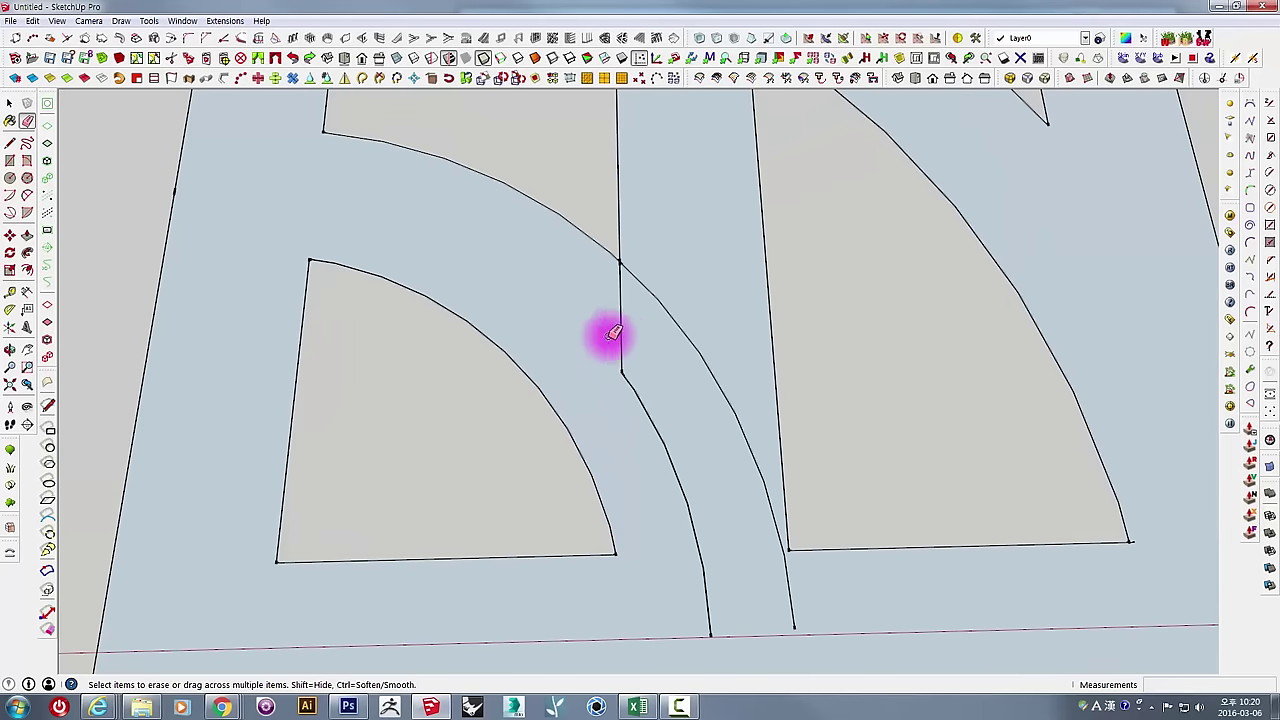
middle_click_drag(663, 400, 633, 357, "shift")
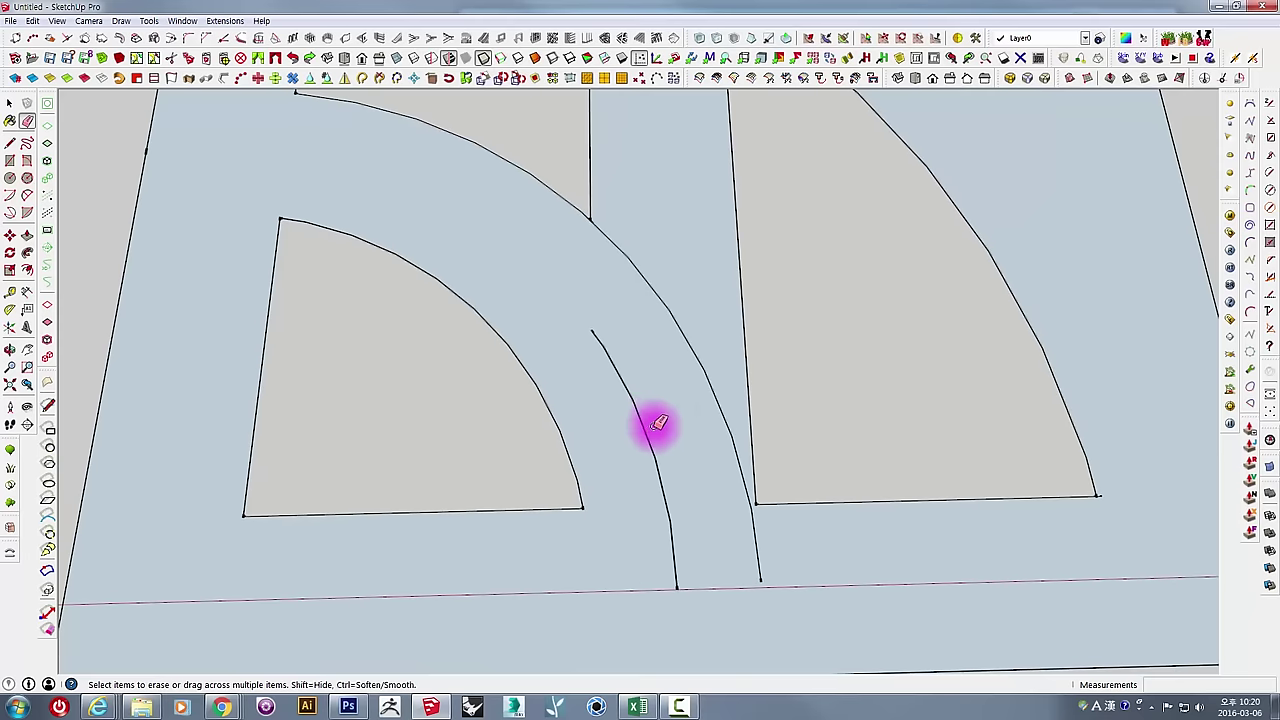
left_click(654, 423)
left_click_drag(704, 395, 718, 368)
scroll(706, 360, "down", 1)
scroll(690, 345, "down", 3)
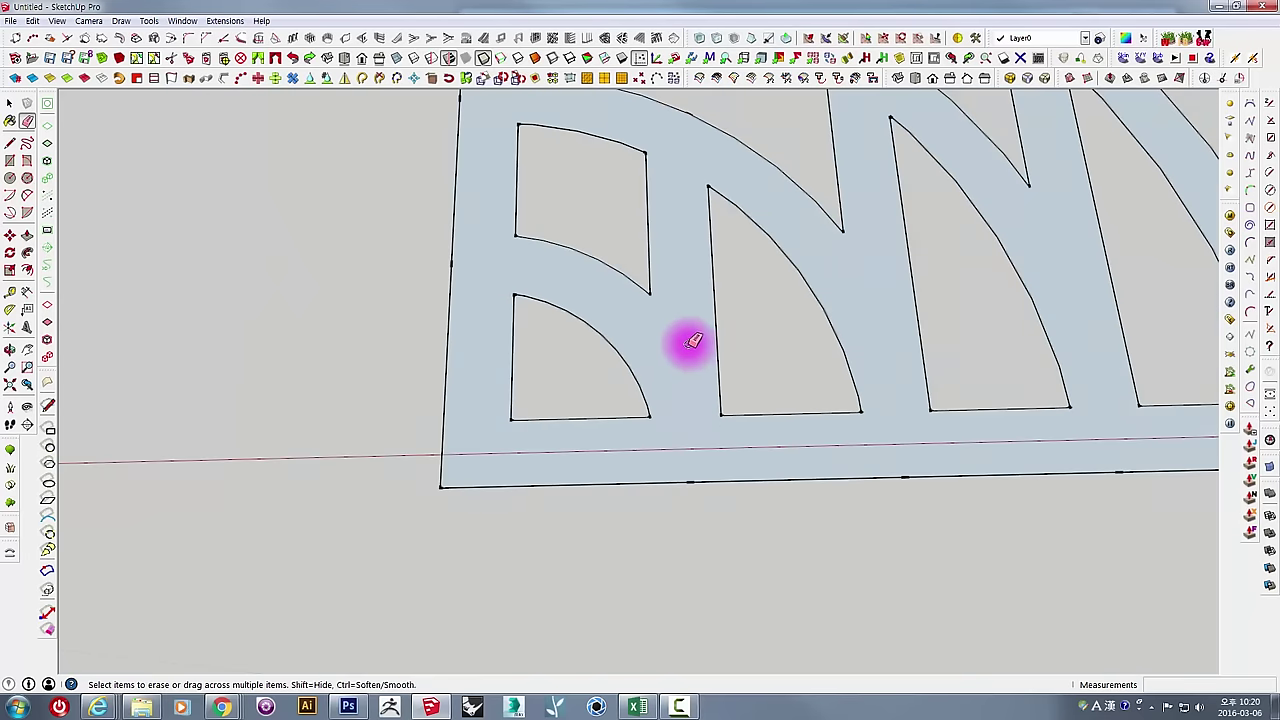
scroll(720, 390, "down", 2)
Orbit the view into perspective and select the lattice panel face.
mouse_move(696, 421)
middle_mouse_down()
mouse_move(829, 351)
mouse_move(791, 354)
mouse_move(726, 317)
mouse_move(729, 289)
mouse_move(763, 277)
mouse_move(748, 414)
middle_mouse_up()
scroll(797, 305, "down", 2)
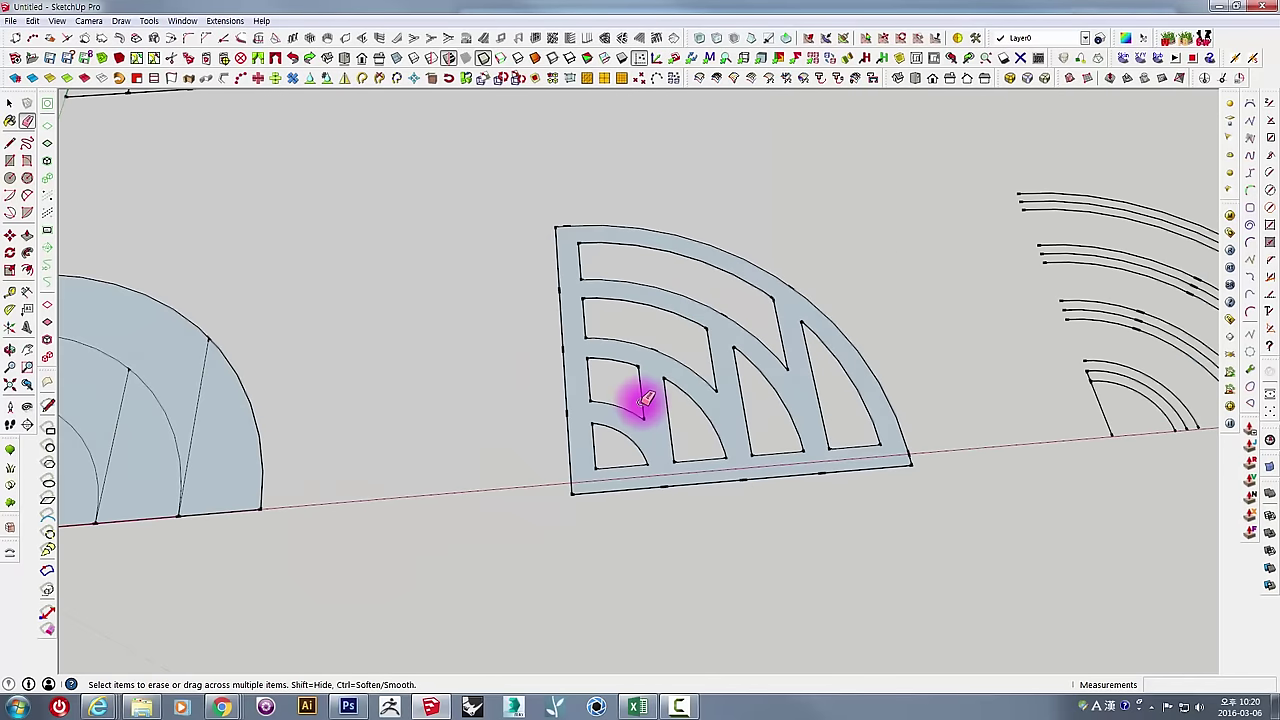
scroll(646, 394, "up", 2)
mouse_move(646, 394)
middle_mouse_down()
mouse_move(695, 343)
mouse_move(743, 323)
mouse_move(808, 323)
mouse_move(709, 400)
mouse_move(671, 410)
mouse_move(609, 357)
middle_mouse_up()
left_click(609, 357)
mouse_move(650, 408)
middle_mouse_down()
mouse_move(720, 394)
mouse_move(680, 370)
middle_mouse_up()
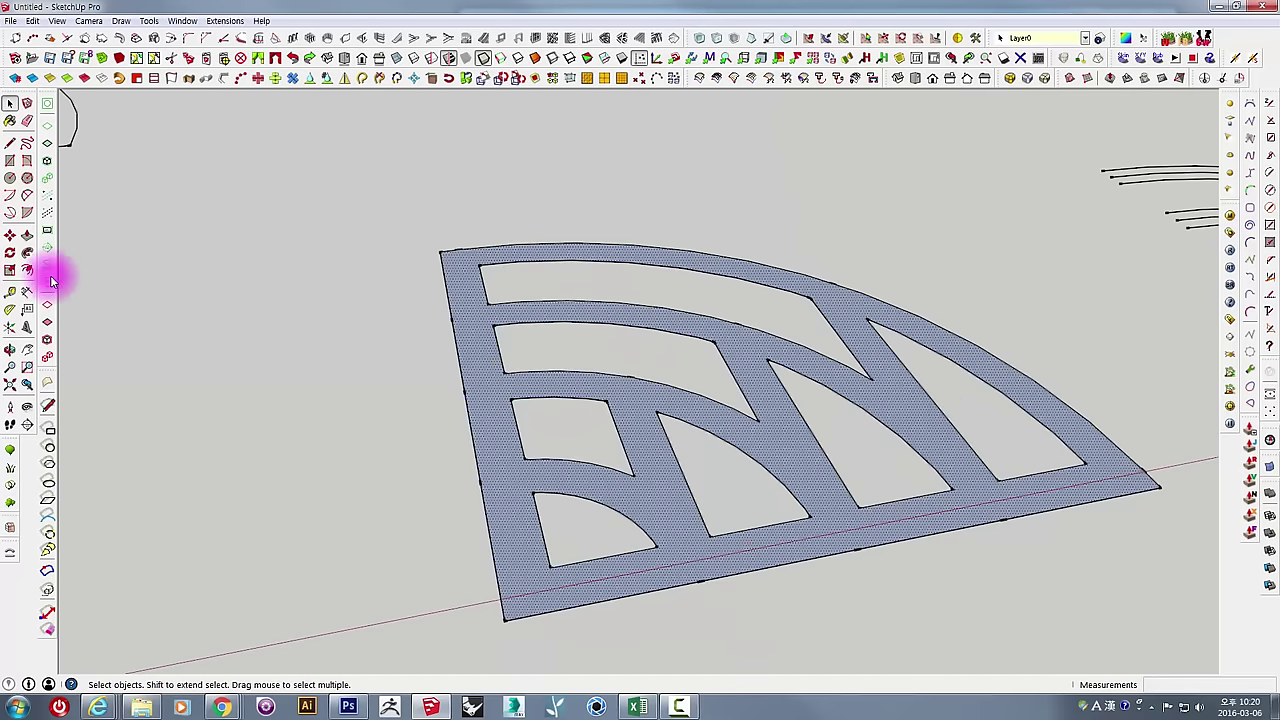
Push/Pull the lattice panel face upward into a thick slab.
left_click(27, 234)
left_click_drag(620, 402, 620, 366)
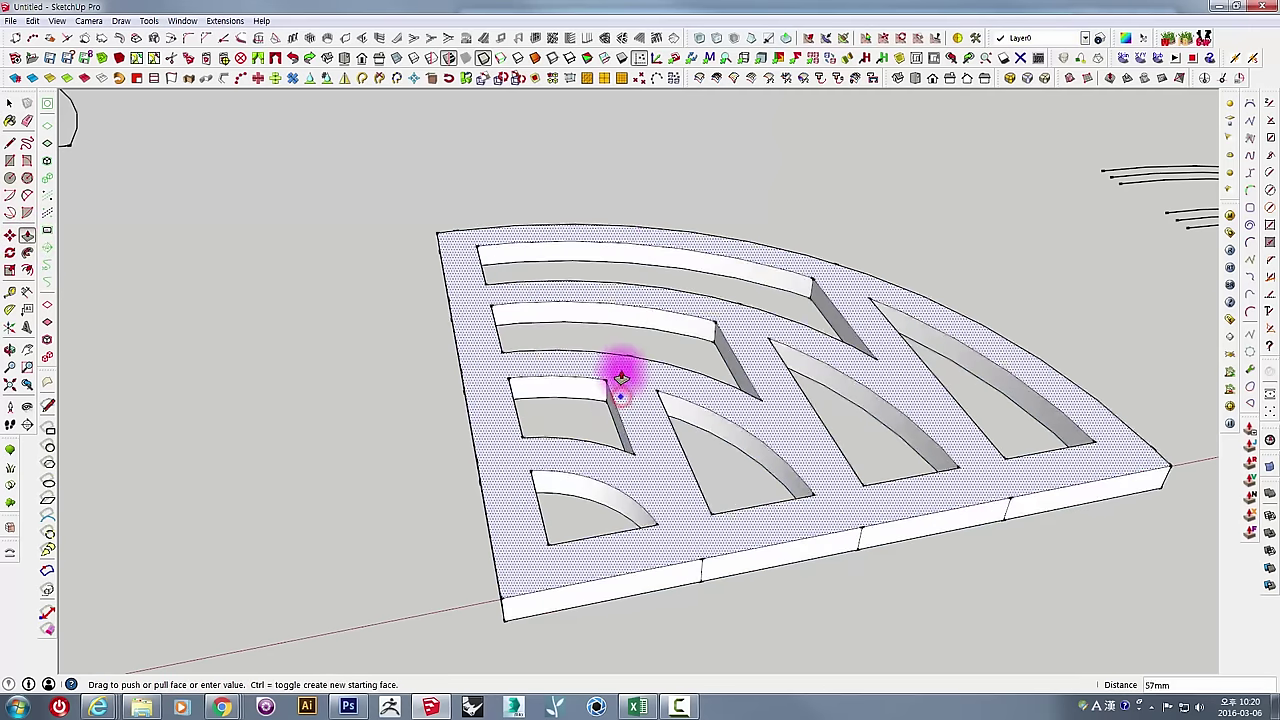
mouse_move(671, 491)
middle_mouse_down()
mouse_move(858, 485)
mouse_move(737, 409)
mouse_move(649, 289)
mouse_move(503, 437)
middle_mouse_up()
Erase the vertical seam edges on the slab's front face, then box-select the whole slab.
key("e")
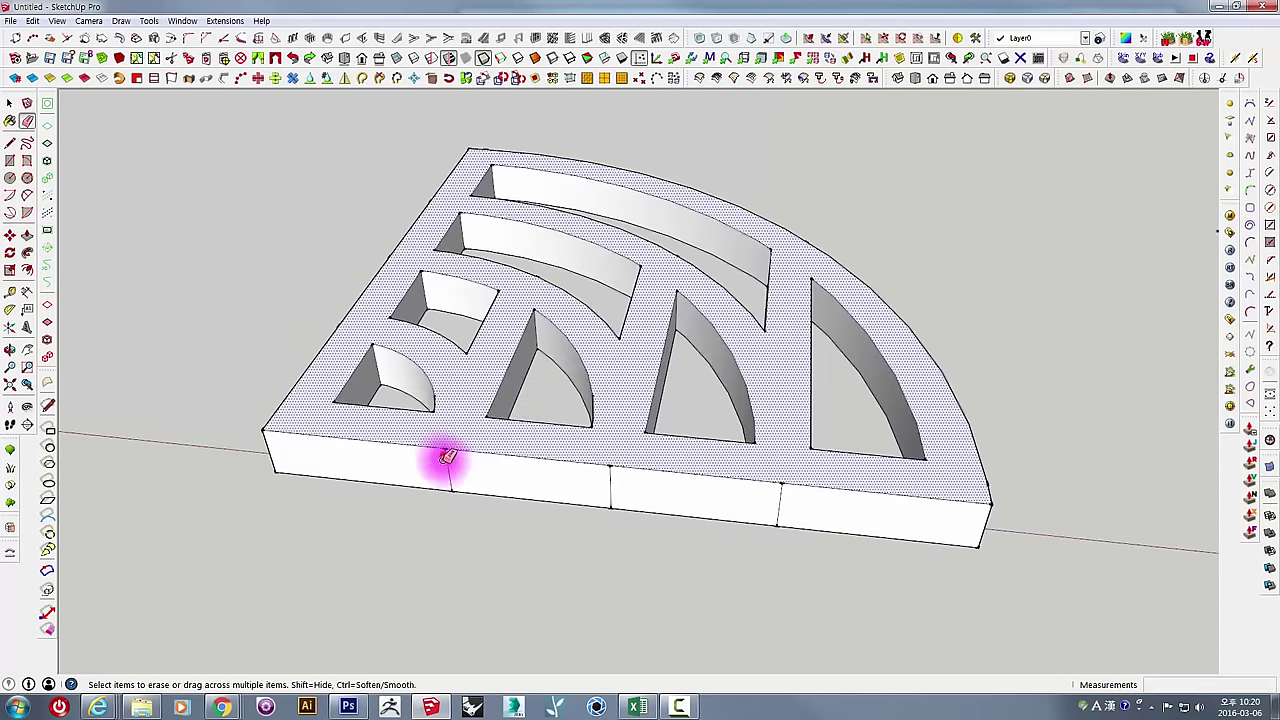
left_click(444, 458)
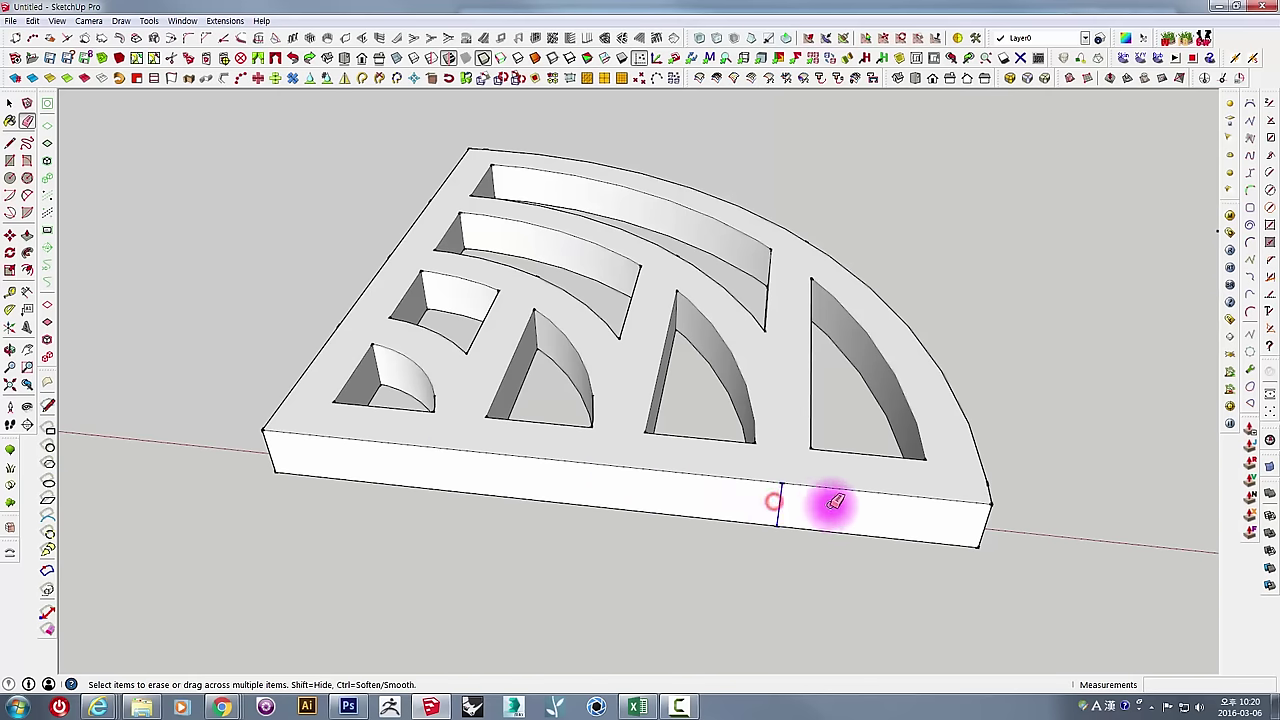
scroll(380, 406, "down", 3)
middle_click_drag(380, 406, 585, 372)
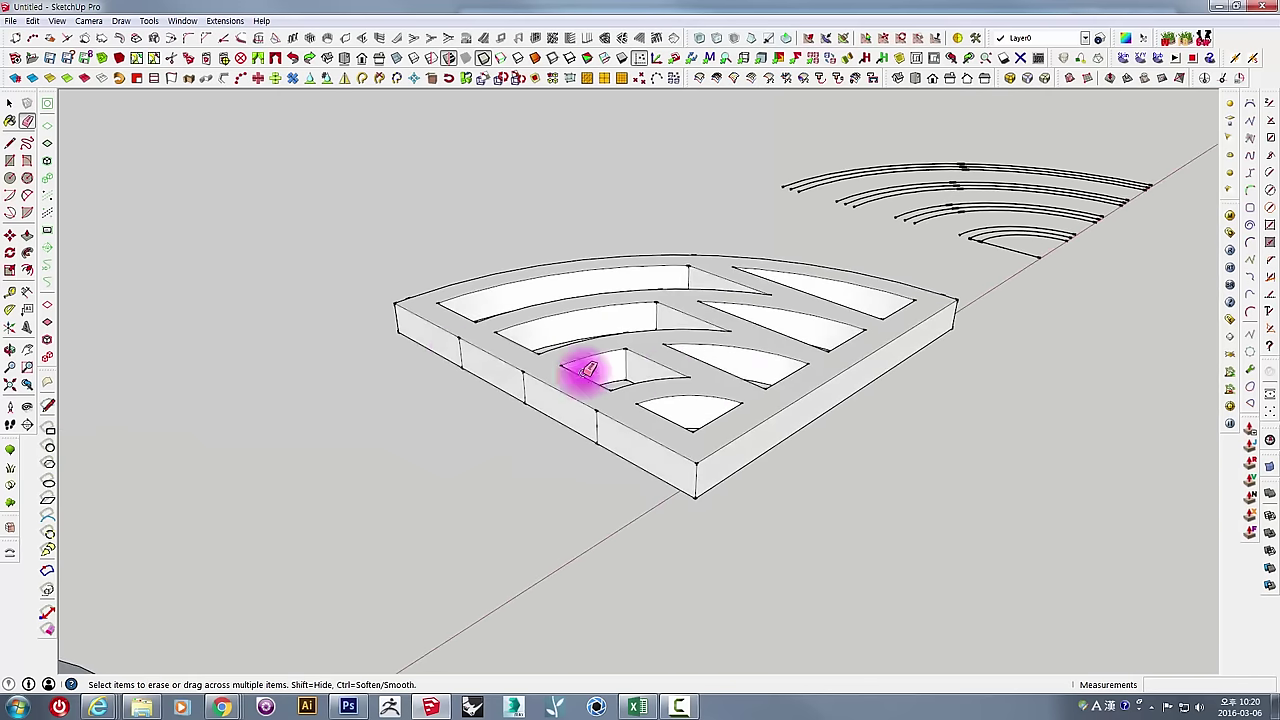
left_click(522, 388)
mouse_move(760, 403)
middle_mouse_down()
mouse_move(529, 534)
mouse_move(571, 500)
mouse_move(691, 508)
mouse_move(571, 494)
middle_mouse_up()
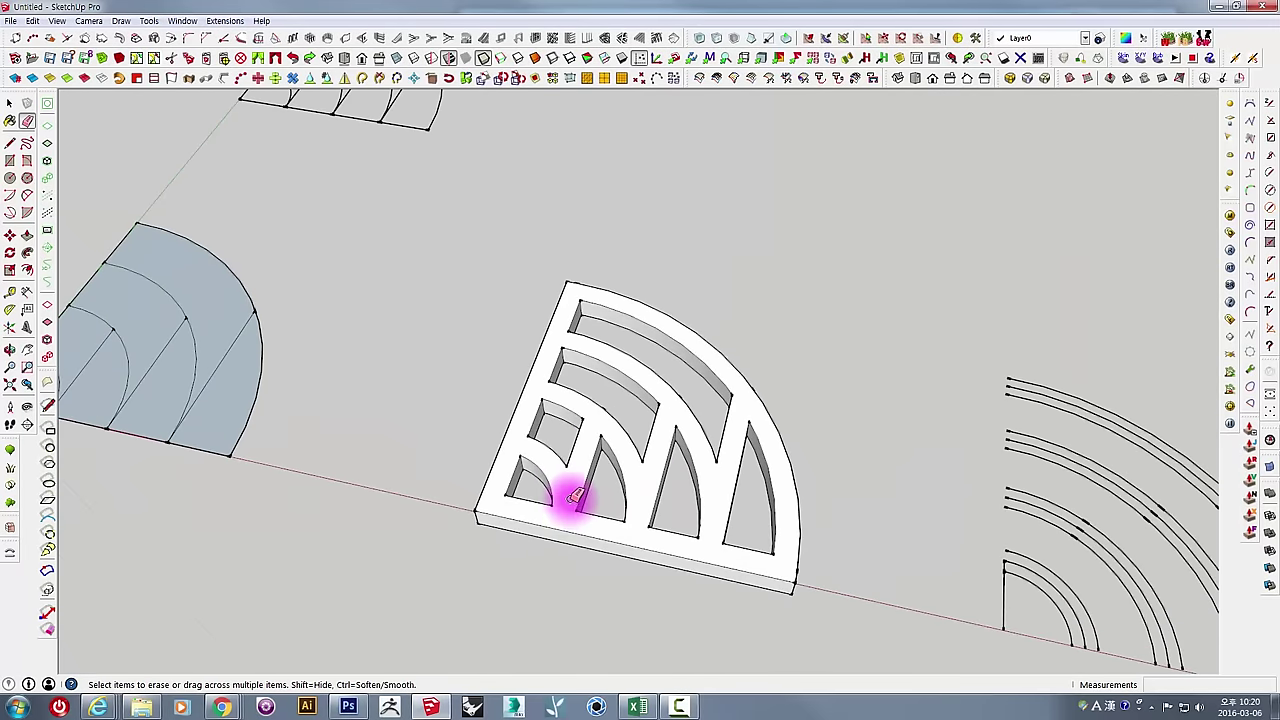
scroll(571, 494, "up", 2)
key("space")
left_click_drag(436, 204, 876, 636)
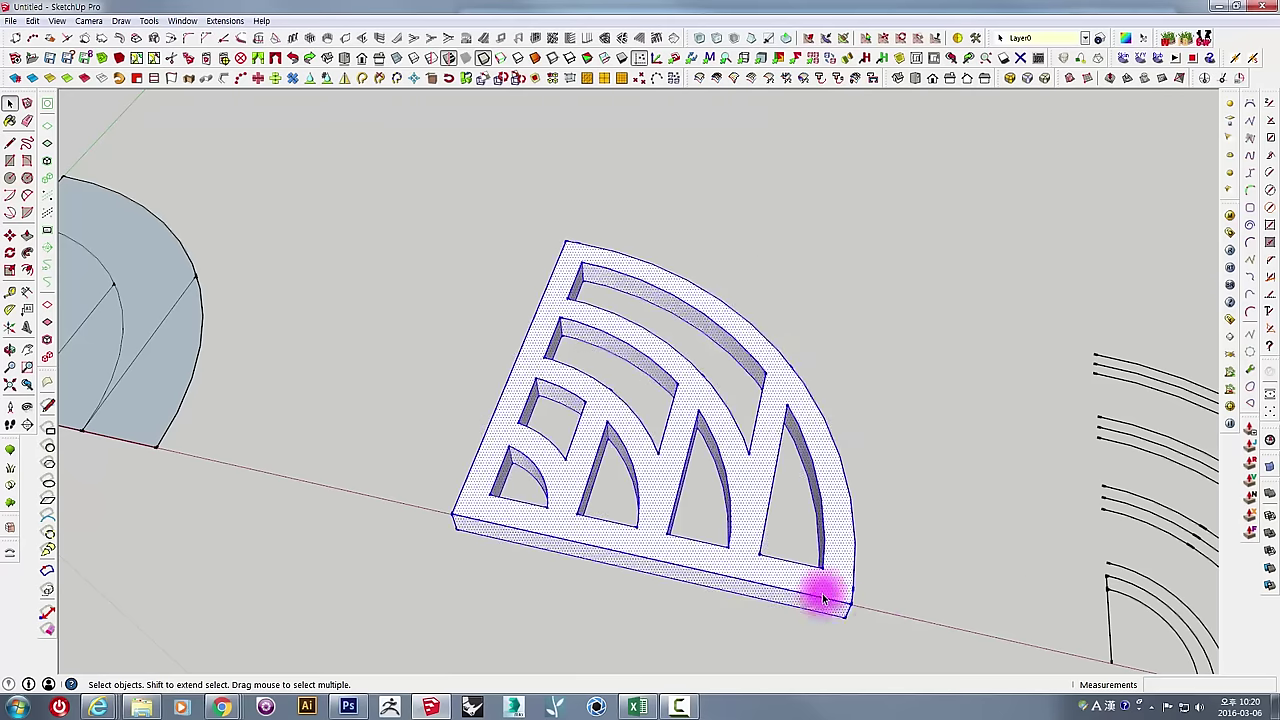
Move the selected slab so it sits beside the flat quarter-circle outlines.
mouse_move(820, 591)
middle_mouse_down()
mouse_move(771, 480)
mouse_move(771, 514)
mouse_move(824, 566)
middle_mouse_up()
key("m")
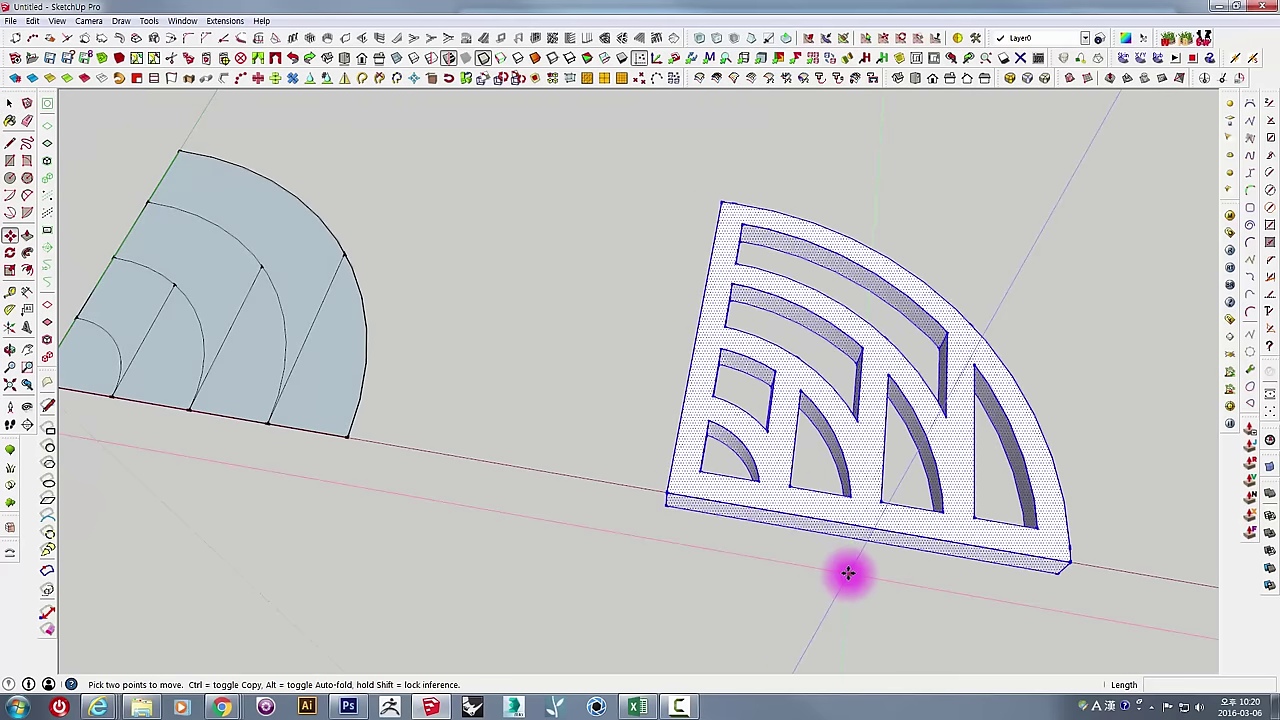
left_click(846, 571)
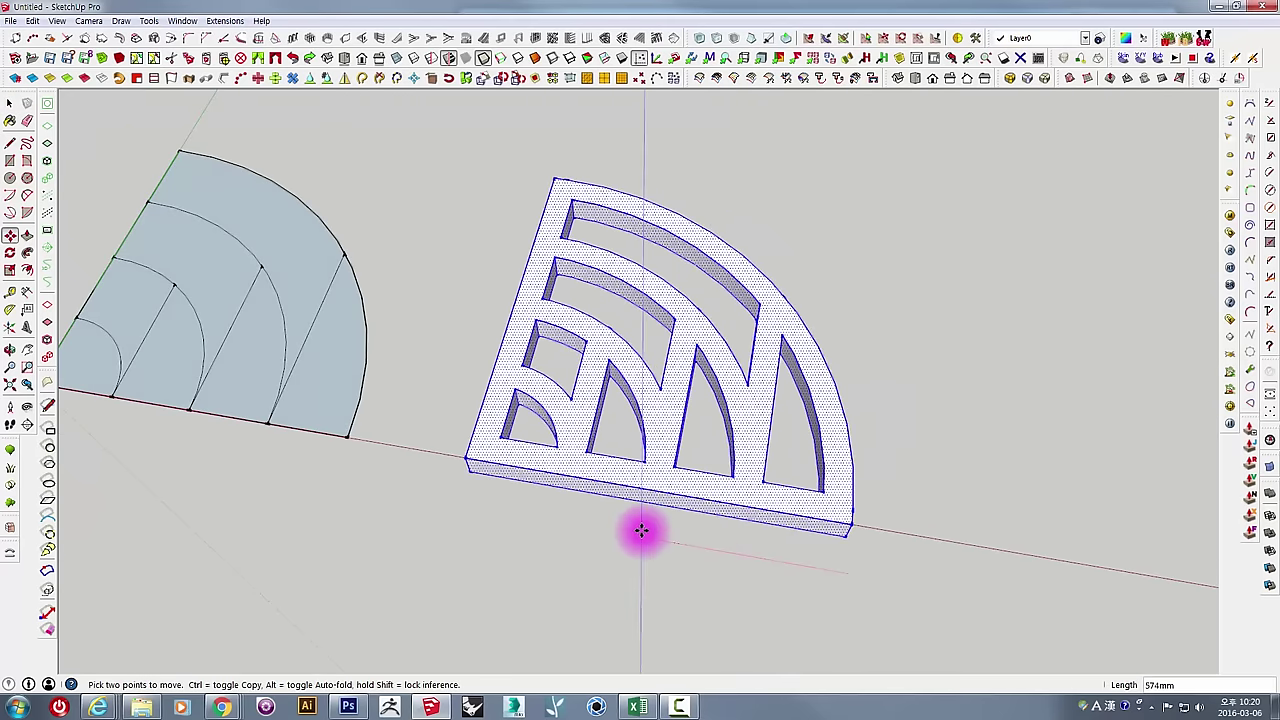
mouse_move(643, 529)
middle_mouse_down()
mouse_move(571, 510)
mouse_move(600, 468)
mouse_move(698, 472)
mouse_move(820, 257)
middle_mouse_up()
key("space")
left_click(820, 257)
Orbit around the slab to compare it with the flat outlines from several angles.
mouse_move(891, 329)
middle_mouse_down()
mouse_move(848, 357)
mouse_move(726, 251)
mouse_move(1063, 409)
middle_mouse_up()
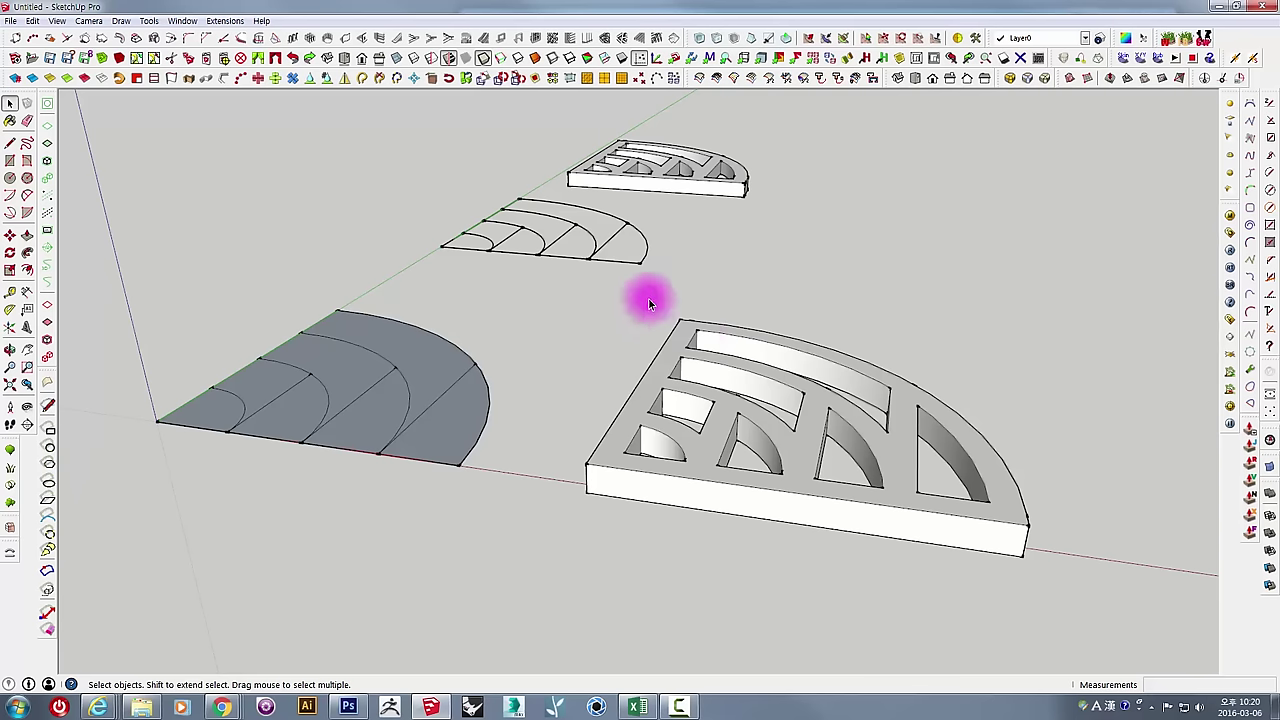
middle_click_drag(648, 303, 720, 407)
mouse_move(860, 353)
middle_mouse_down()
mouse_move(840, 334)
mouse_move(803, 346)
mouse_move(763, 310)
mouse_move(771, 510)
middle_mouse_up()
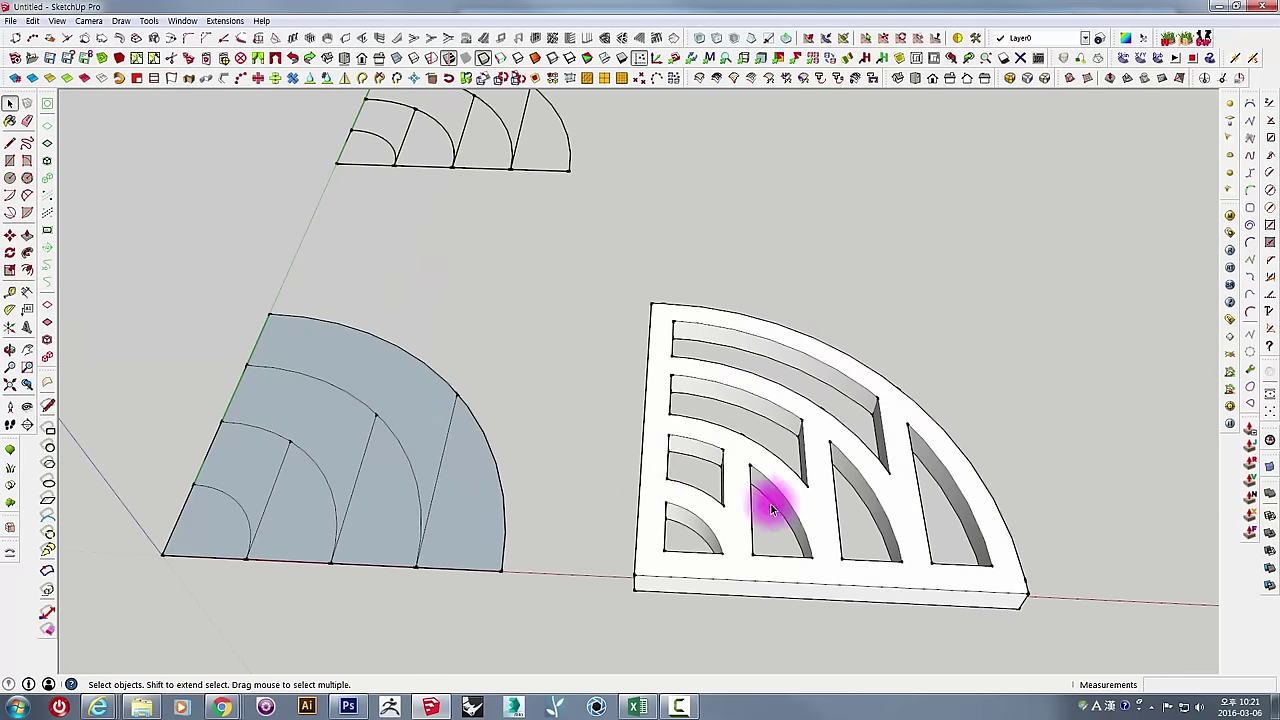
middle_click_drag(753, 443, 663, 357)
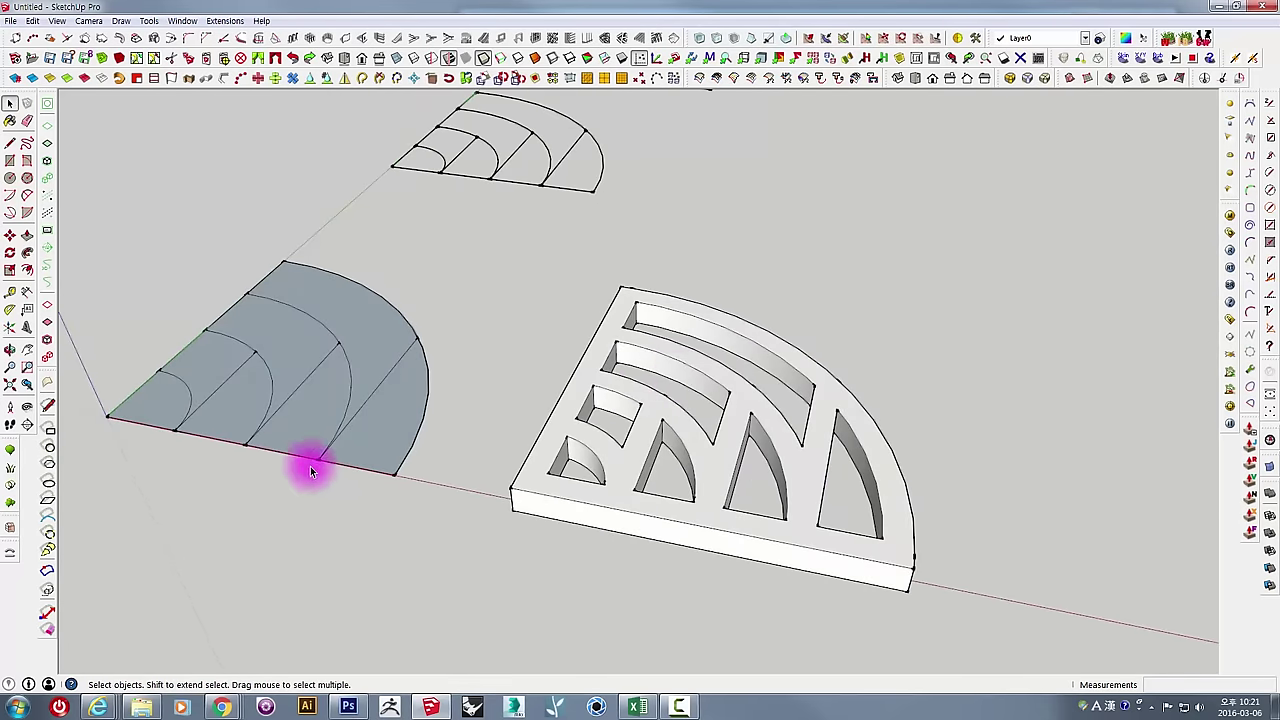
mouse_move(309, 466)
middle_mouse_down()
mouse_move(313, 374)
mouse_move(354, 431)
mouse_move(426, 363)
middle_mouse_up()
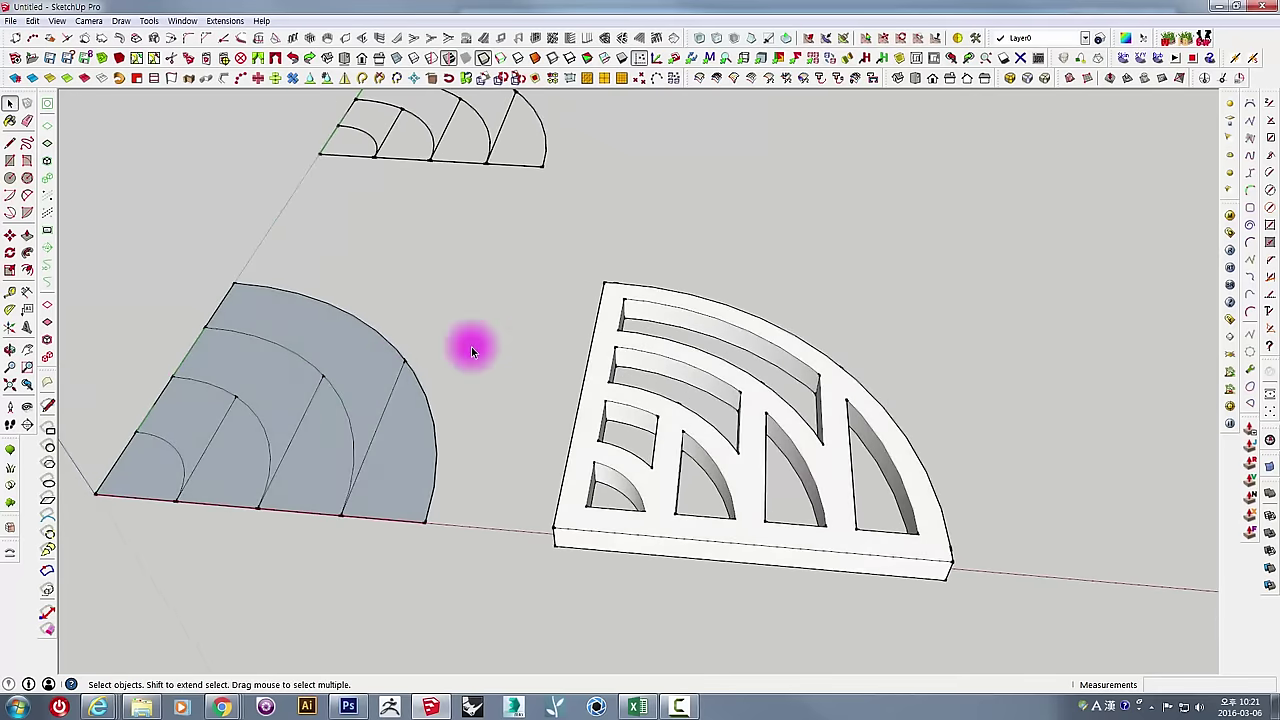
mouse_move(542, 321)
middle_mouse_down()
mouse_move(543, 274)
mouse_move(666, 320)
middle_mouse_up()
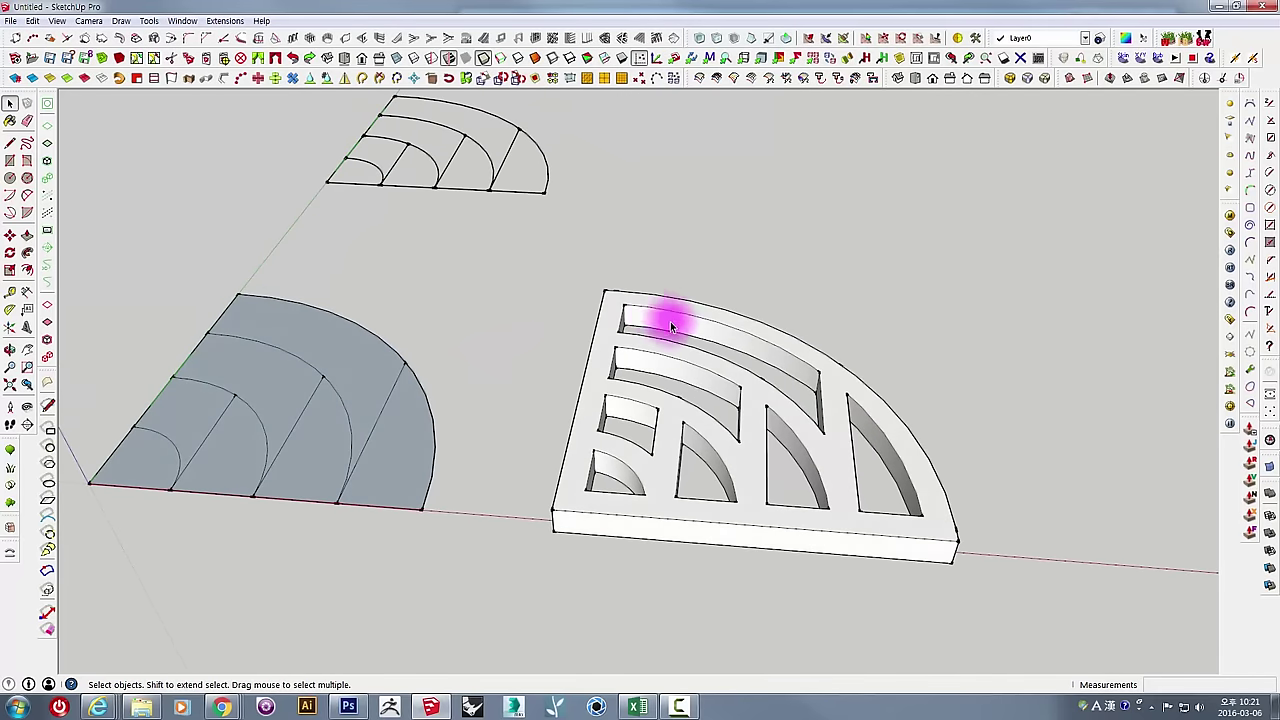
middle_click_drag(791, 349, 781, 366)
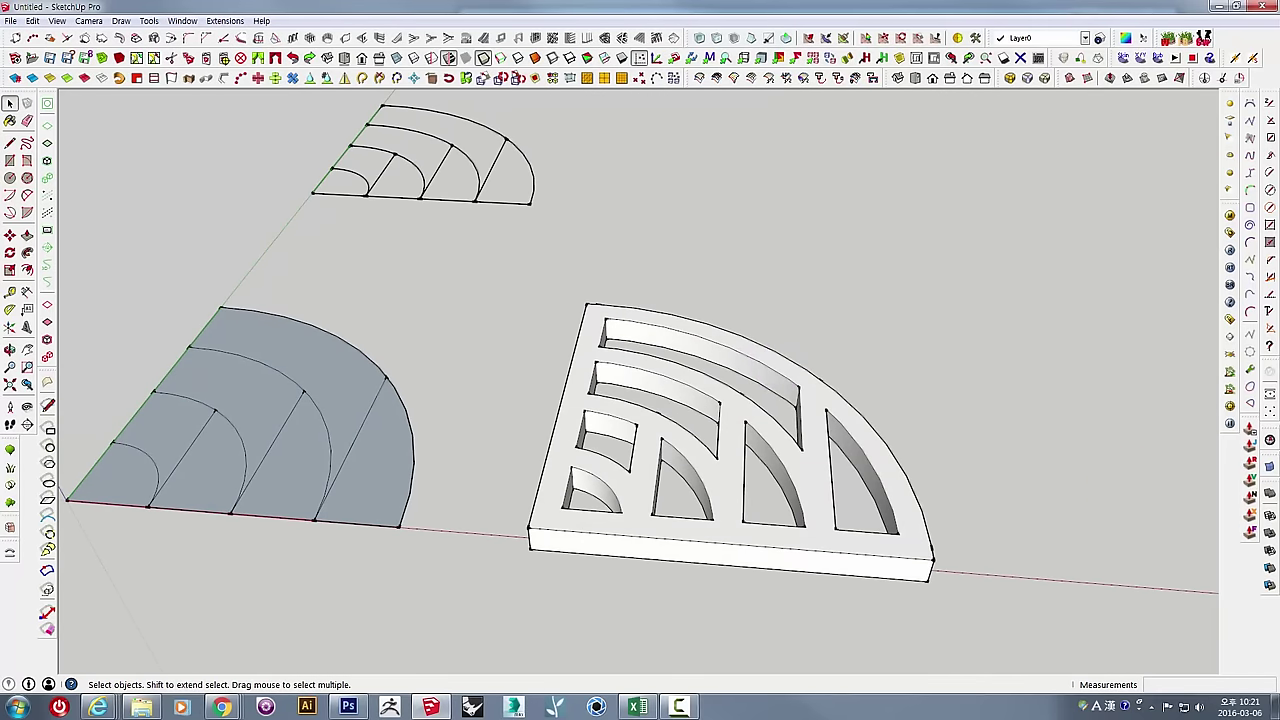